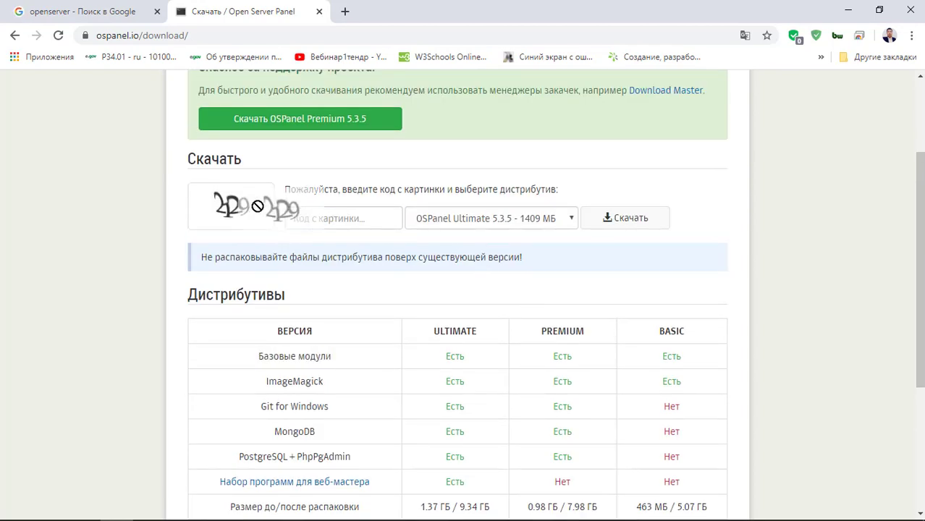
- Enter the captcha code, choose 'OSPanel Premium 5.3.5 - 1006 МБ', and request its download
{"action": "left_click", "coordinate": [367, 220]}
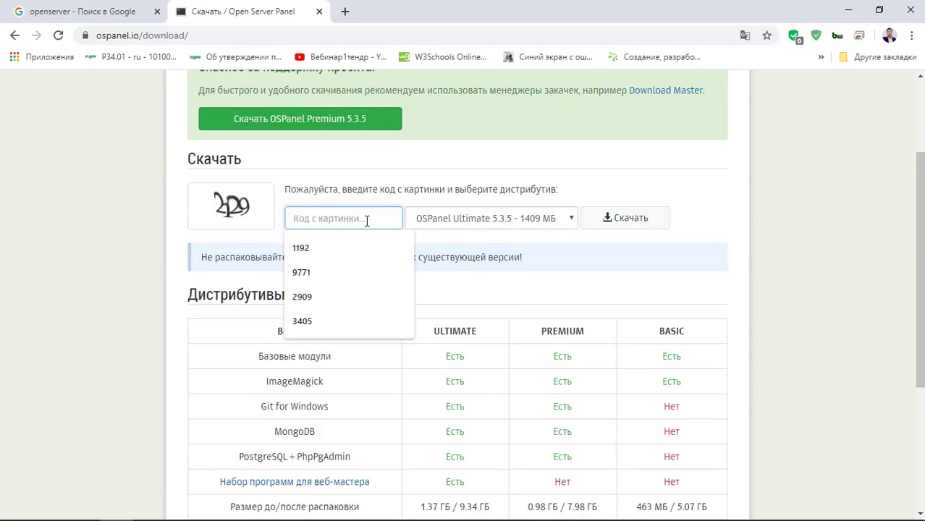
{"action": "type", "text": "2129"}
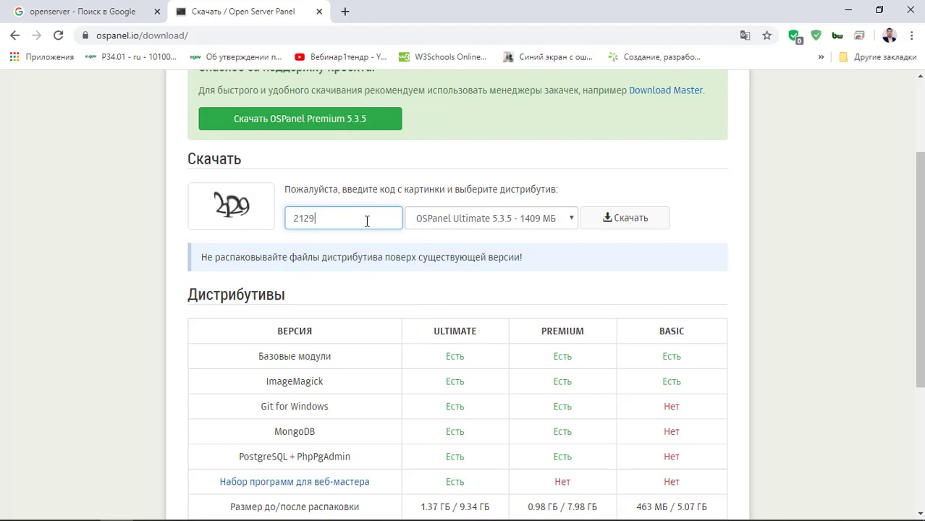
{"action": "left_click", "coordinate": [477, 225]}
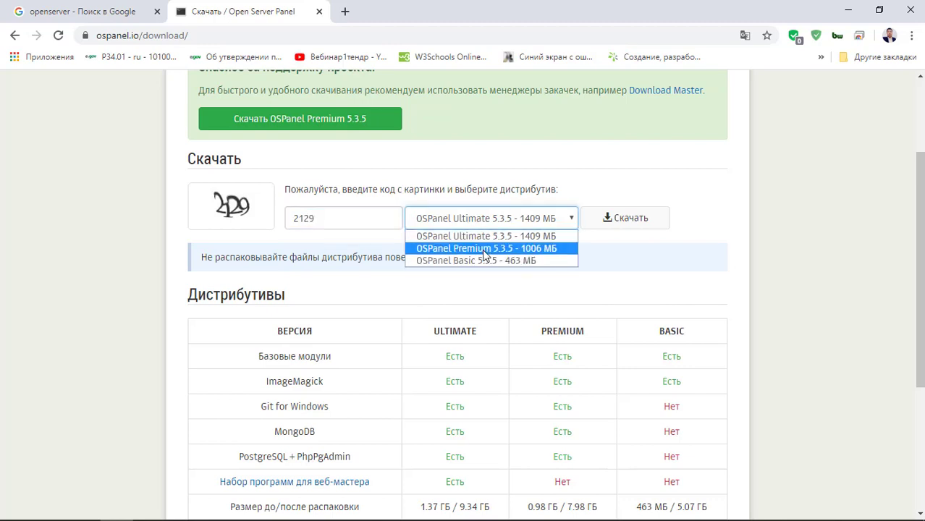
{"action": "left_click", "coordinate": [483, 249]}
{"action": "left_click", "coordinate": [629, 219]}
{"action": "scroll", "coordinate": [556, 293], "scroll_direction": "down", "scroll_amount": 2}
- Scroll to the support form and try its donation amount, currency and comment fields
{"action": "scroll", "coordinate": [259, 165], "scroll_direction": "up", "scroll_amount": 4}
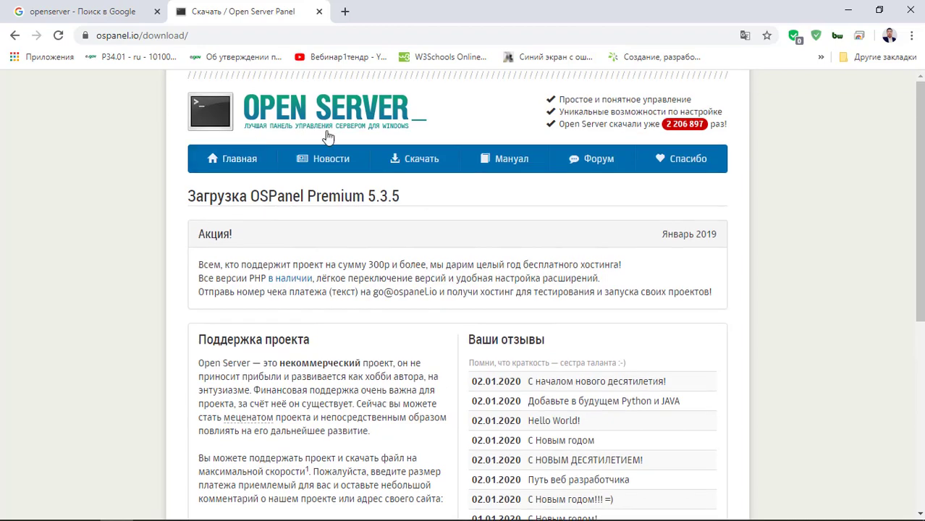
{"action": "scroll", "coordinate": [340, 282], "scroll_direction": "down", "scroll_amount": 5}
{"action": "scroll", "coordinate": [368, 289], "scroll_direction": "up", "scroll_amount": 2}
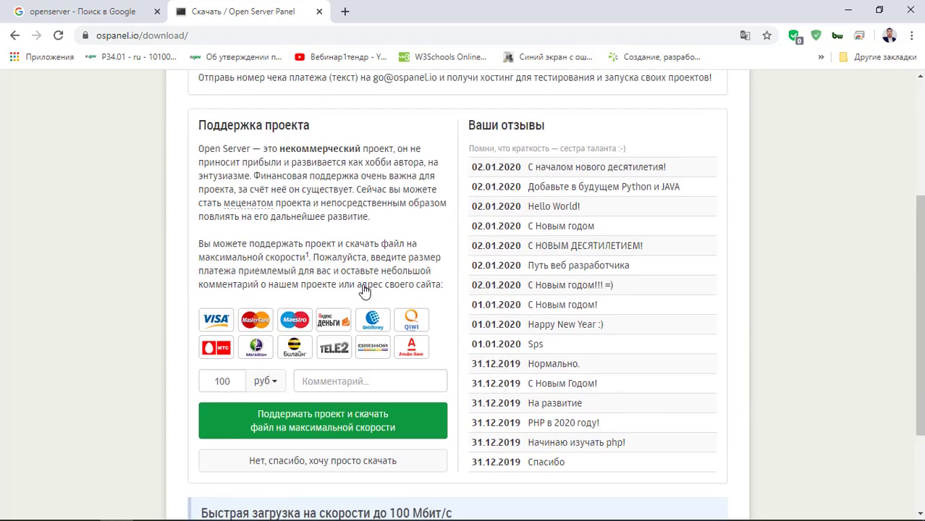
{"action": "scroll", "coordinate": [223, 193], "scroll_direction": "down", "scroll_amount": 2}
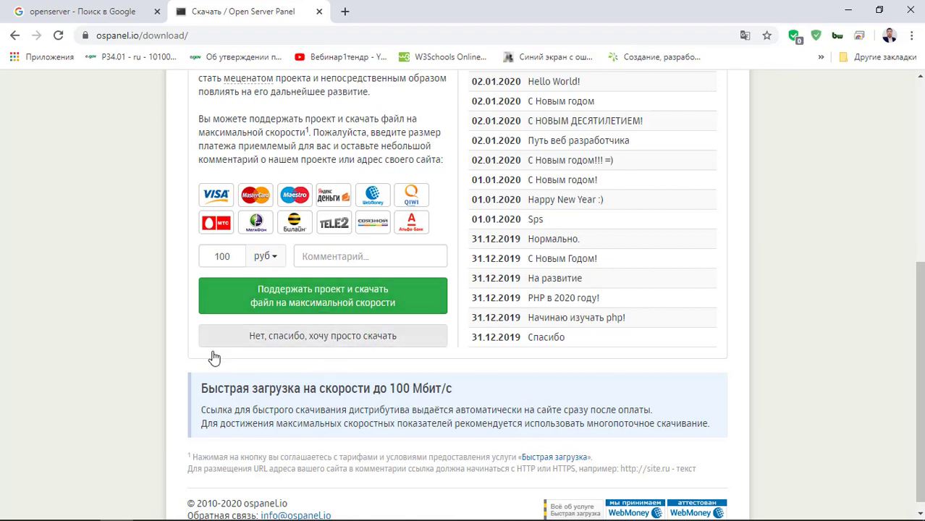
{"action": "left_click", "coordinate": [232, 256]}
{"action": "left_click", "coordinate": [380, 255]}
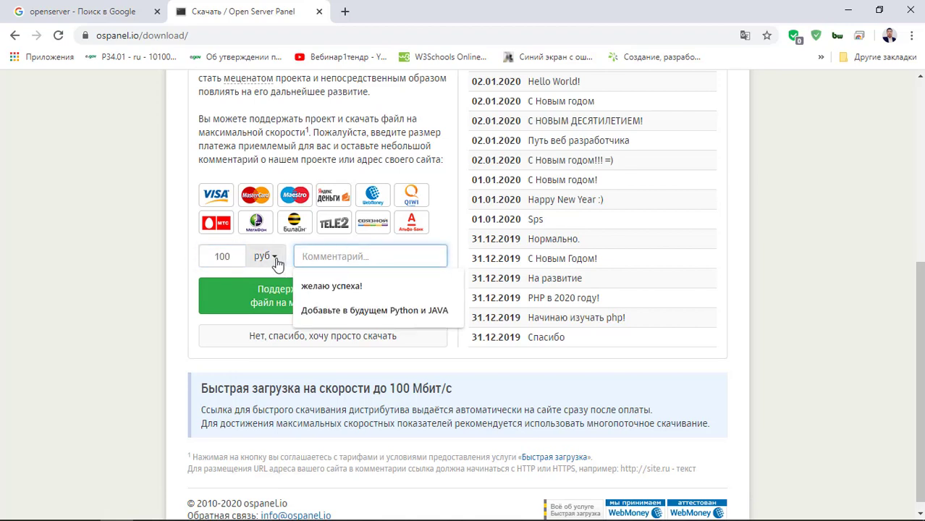
{"action": "left_click", "coordinate": [276, 257]}
{"action": "left_click", "coordinate": [361, 255]}
{"action": "left_click", "coordinate": [313, 132]}
{"action": "left_click", "coordinate": [237, 256]}
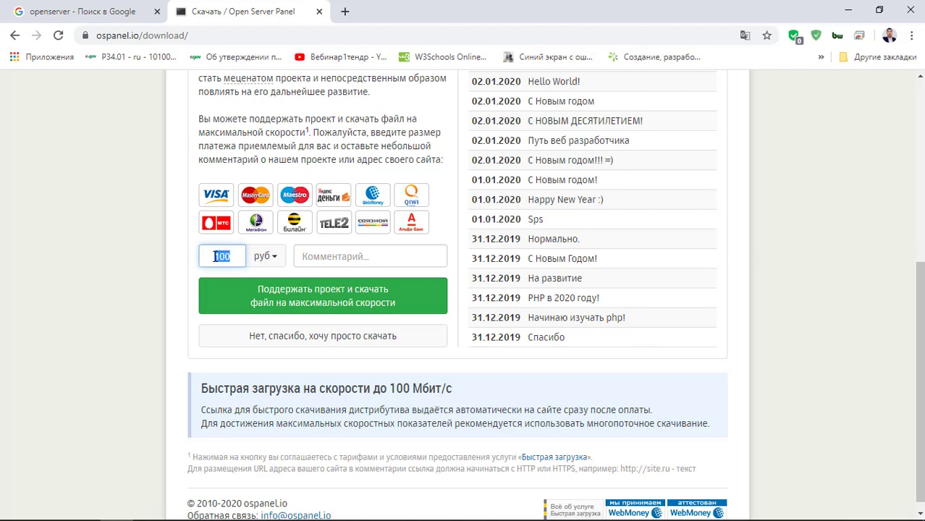
{"action": "left_click", "coordinate": [371, 254]}
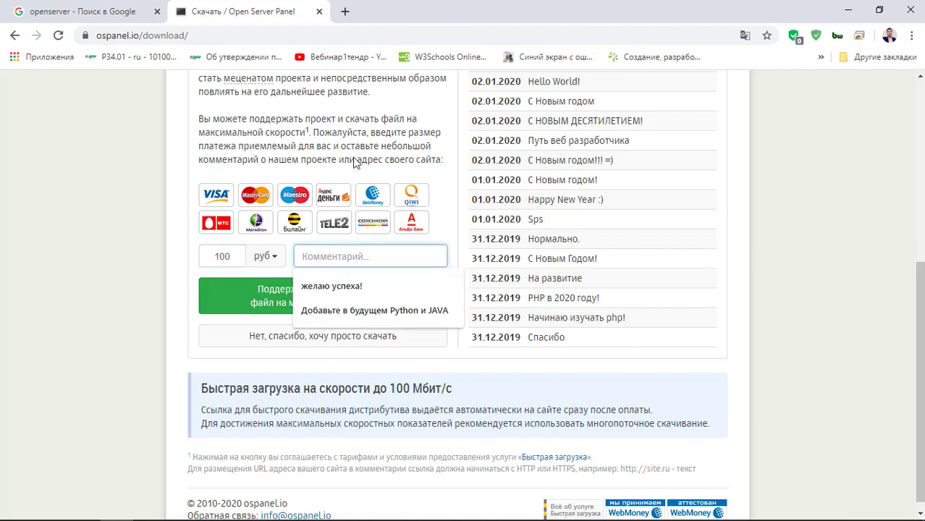
{"action": "left_click", "coordinate": [324, 229]}
- Leave the comment 'Рахмет' and choose the free download without donating
{"action": "left_click", "coordinate": [323, 253]}
{"action": "type", "text": "Н"}
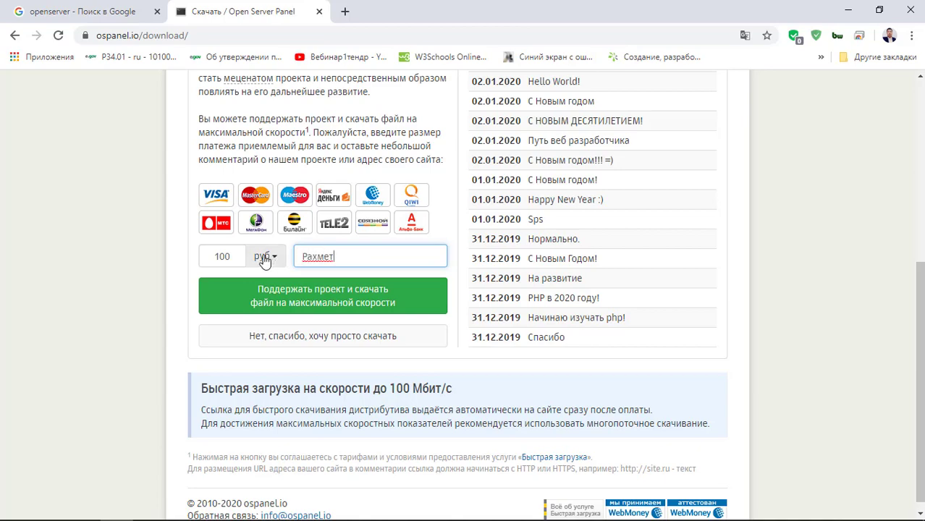
{"action": "scroll", "coordinate": [235, 128], "scroll_direction": "up", "scroll_amount": 5}
{"action": "scroll", "coordinate": [667, 217], "scroll_direction": "down", "scroll_amount": 4}
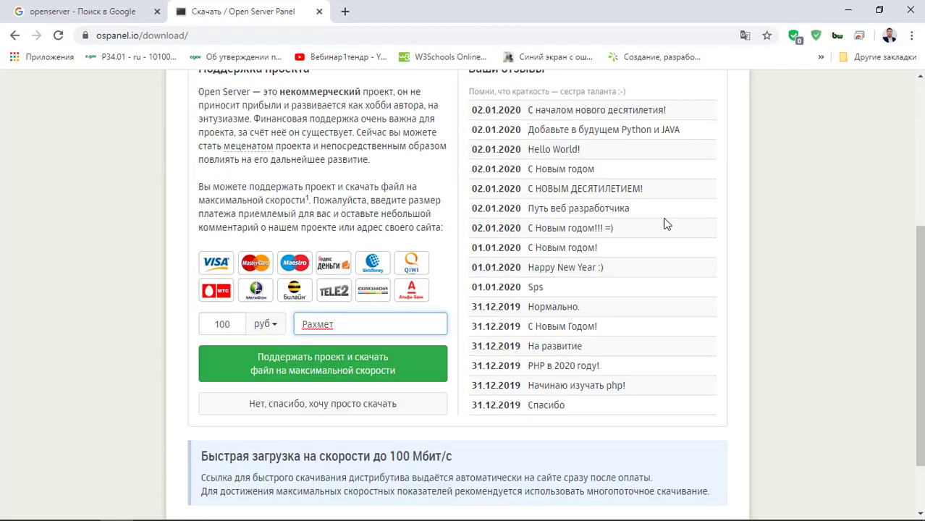
{"action": "scroll", "coordinate": [348, 200], "scroll_direction": "up", "scroll_amount": 2}
{"action": "left_click_drag", "start_coordinate": [192, 161], "coordinate": [444, 370]}
{"action": "left_click", "coordinate": [444, 363]}
{"action": "scroll", "coordinate": [432, 363], "scroll_direction": "down", "scroll_amount": 3}
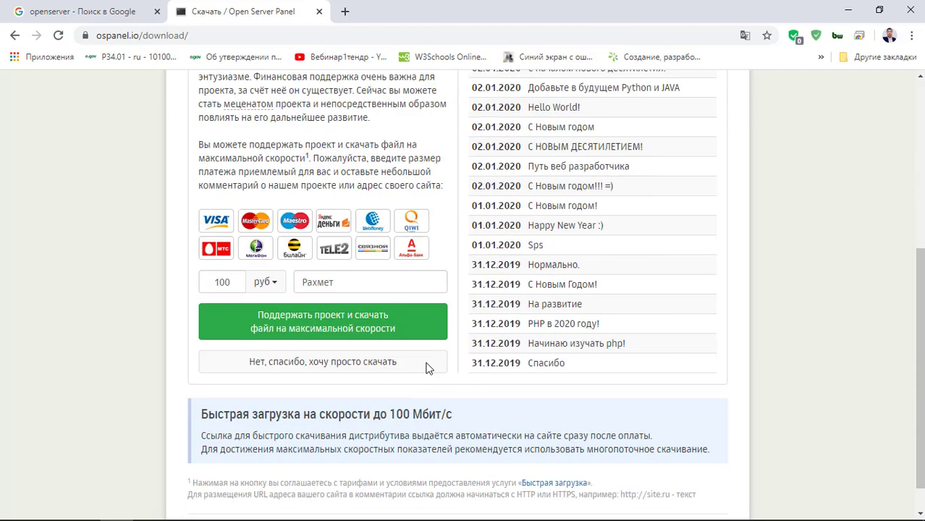
{"action": "left_click", "coordinate": [316, 257]}
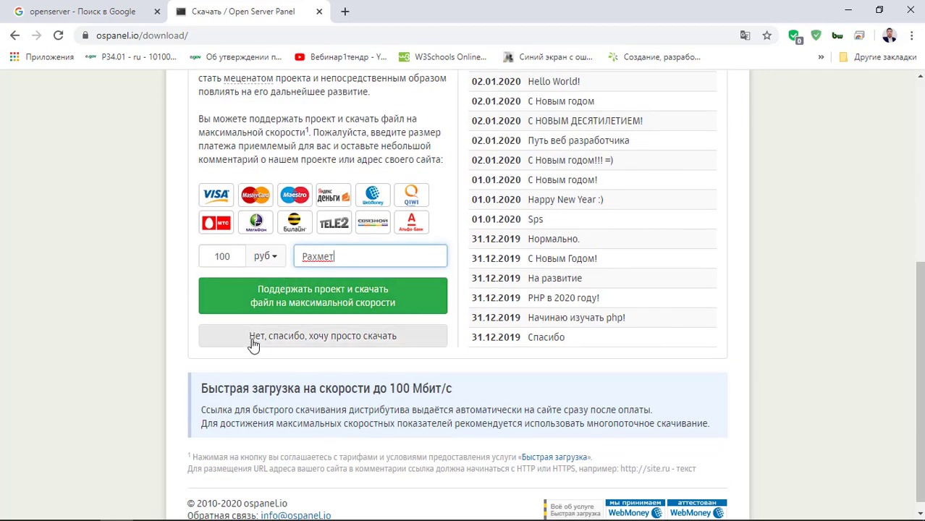
{"action": "left_click", "coordinate": [289, 357]}
{"action": "scroll", "coordinate": [303, 331], "scroll_direction": "down", "scroll_amount": 1}
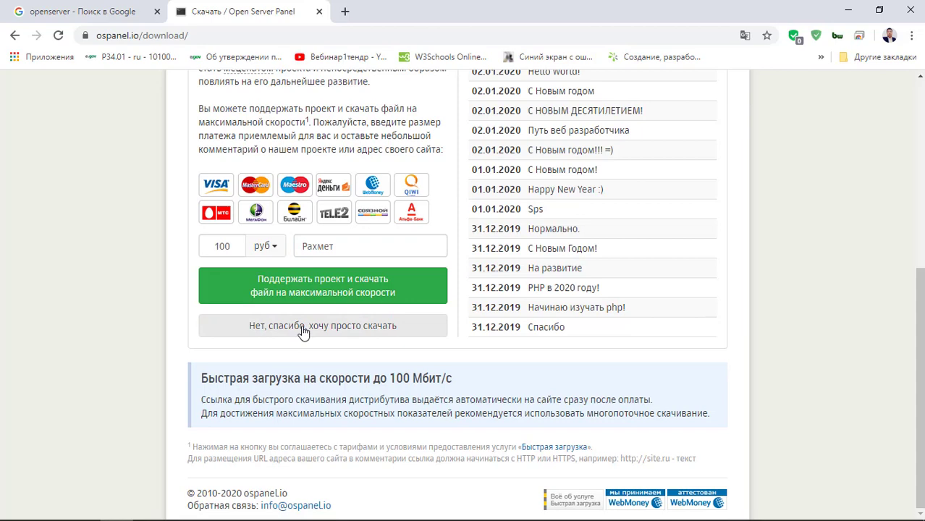
{"action": "left_click", "coordinate": [303, 327]}
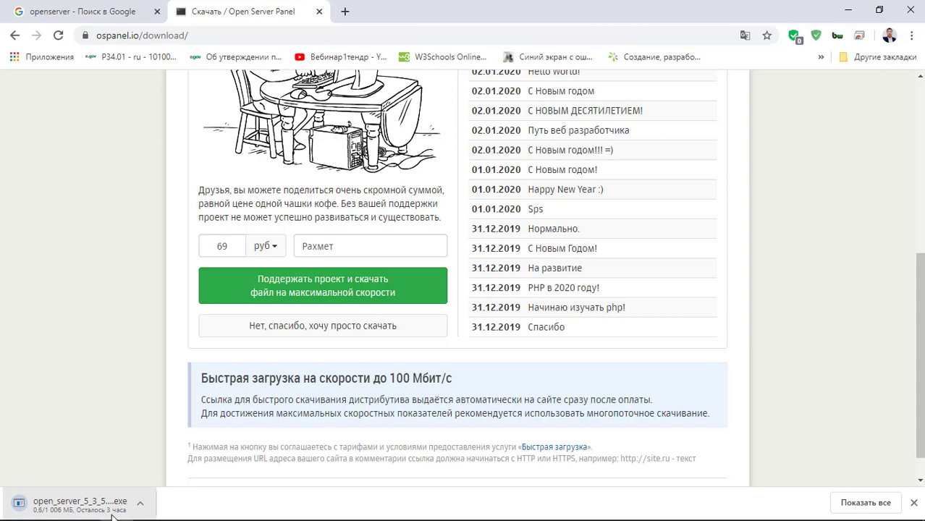
- Cancel and remove the duplicate (1).exe installer download, then show the finished installer in its folder
{"action": "left_click", "coordinate": [865, 502]}
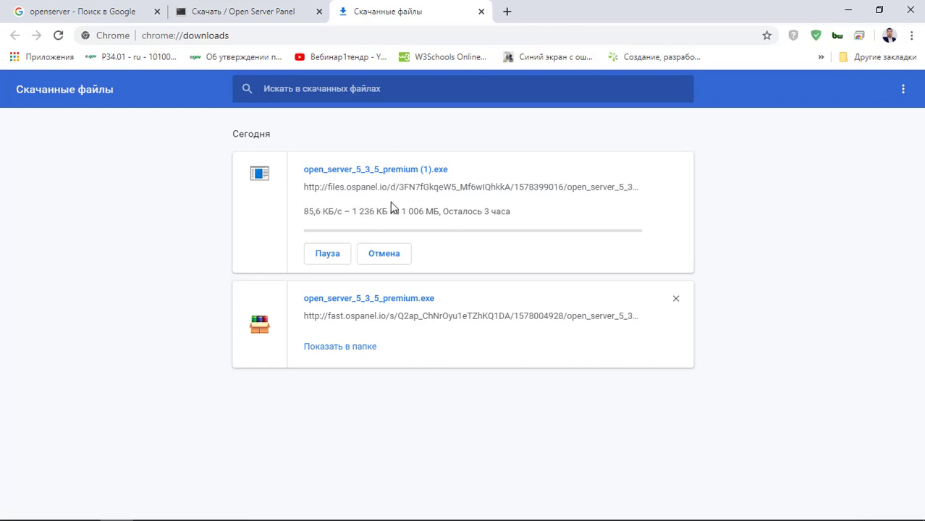
{"action": "left_click", "coordinate": [388, 262]}
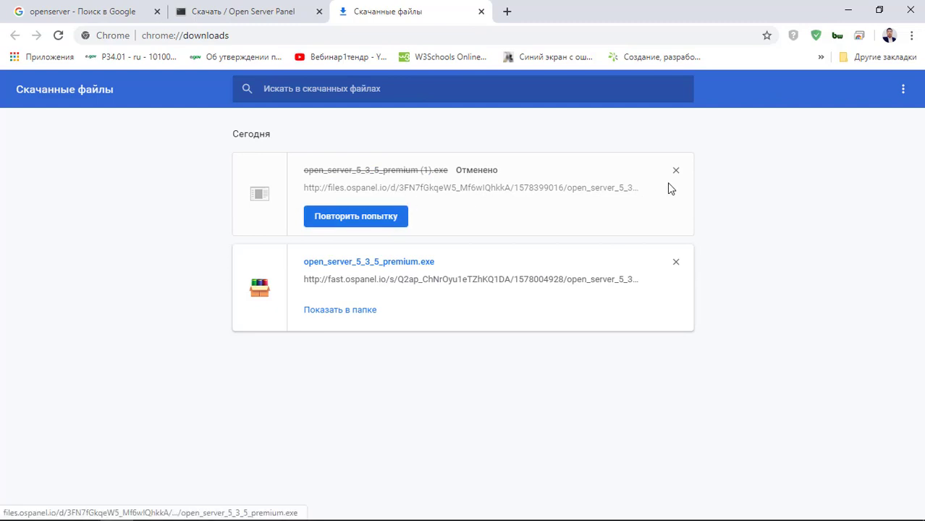
{"action": "left_click", "coordinate": [676, 170]}
{"action": "left_click", "coordinate": [354, 220]}
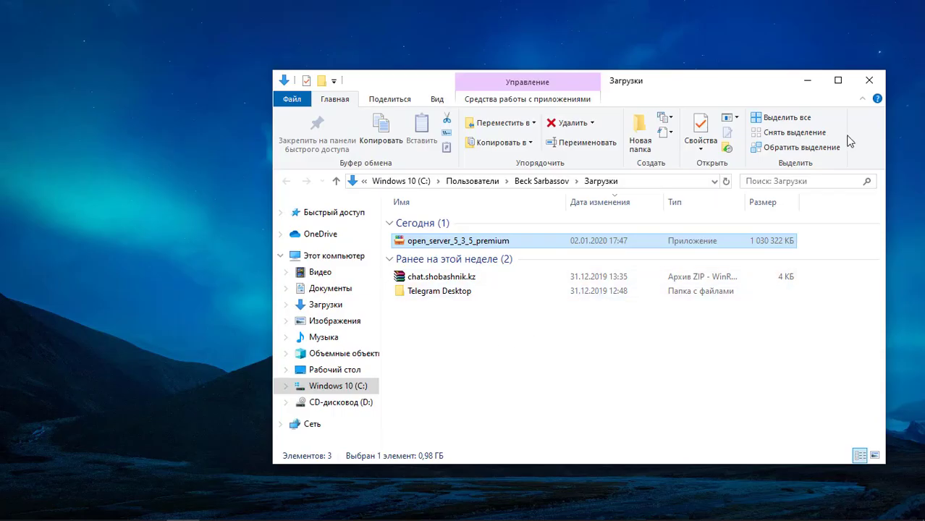
- Reopen the Загрузки folder from Start and select the open_server_5_3_5_premium installer
{"action": "left_click", "coordinate": [868, 80]}
{"action": "left_click", "coordinate": [16, 508]}
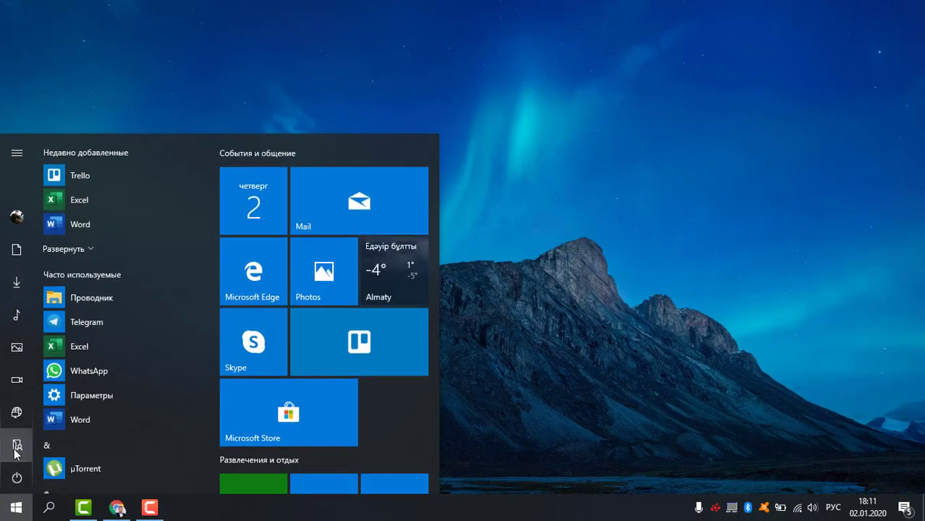
{"action": "left_click", "coordinate": [16, 445]}
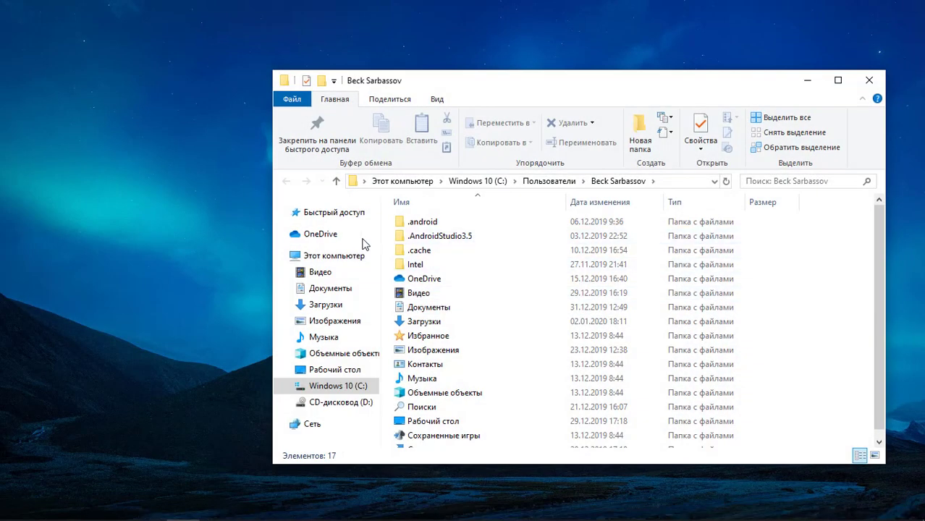
{"action": "left_click", "coordinate": [322, 305]}
{"action": "left_click", "coordinate": [474, 242]}
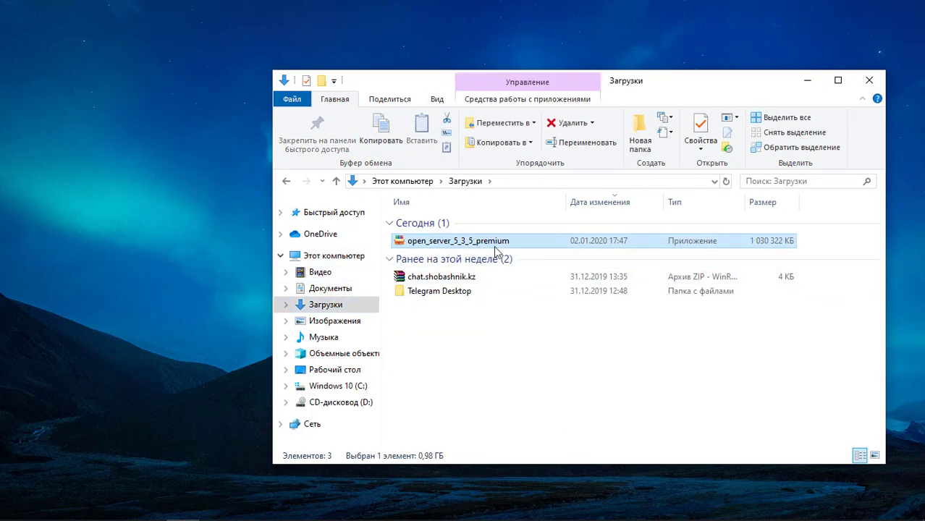
{"action": "left_click_drag", "start_coordinate": [627, 88], "coordinate": [582, 66]}
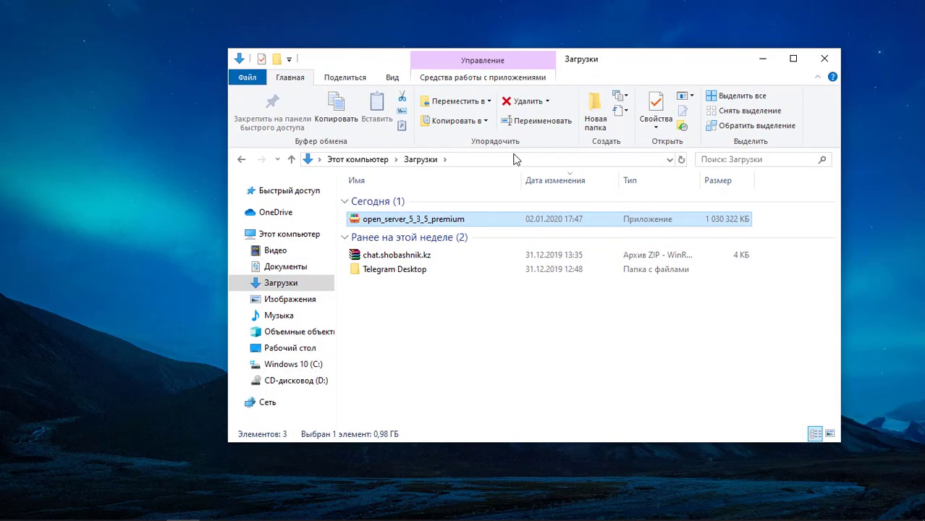
- Launch the installer and run it anyway past the SmartScreen warning
{"action": "double_click", "coordinate": [458, 220]}
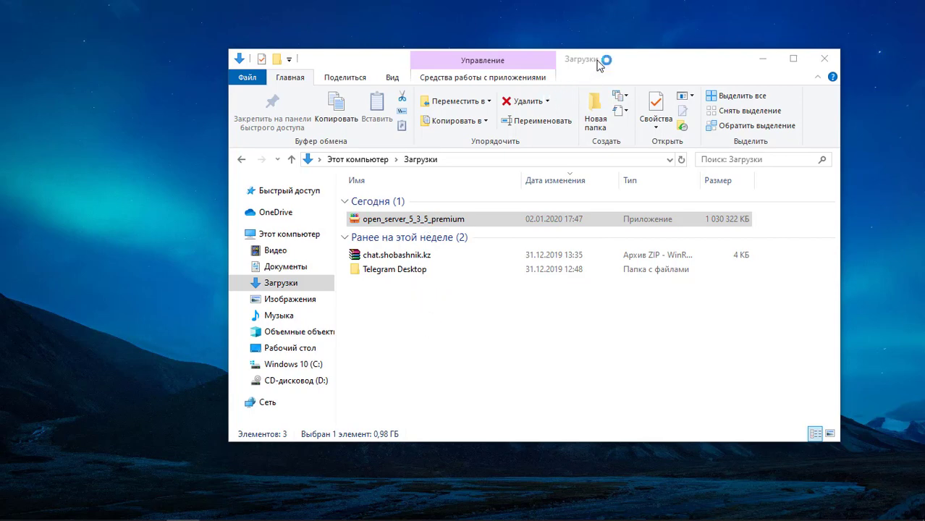
{"action": "right_click", "coordinate": [100, 274]}
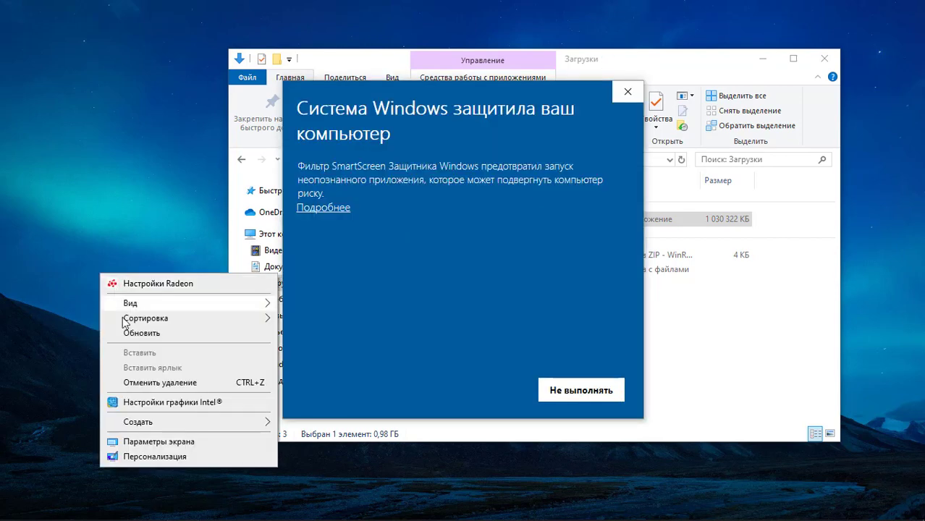
{"action": "left_click", "coordinate": [132, 341]}
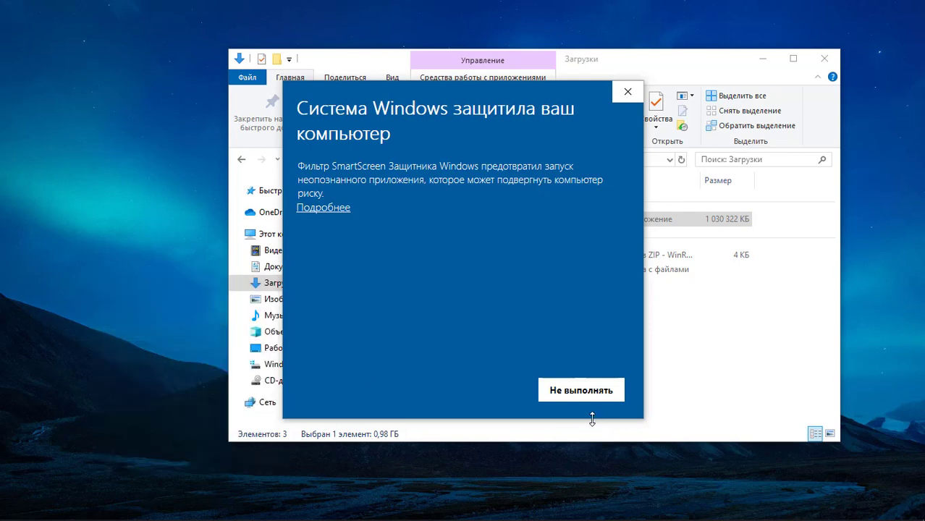
{"action": "left_click", "coordinate": [335, 208]}
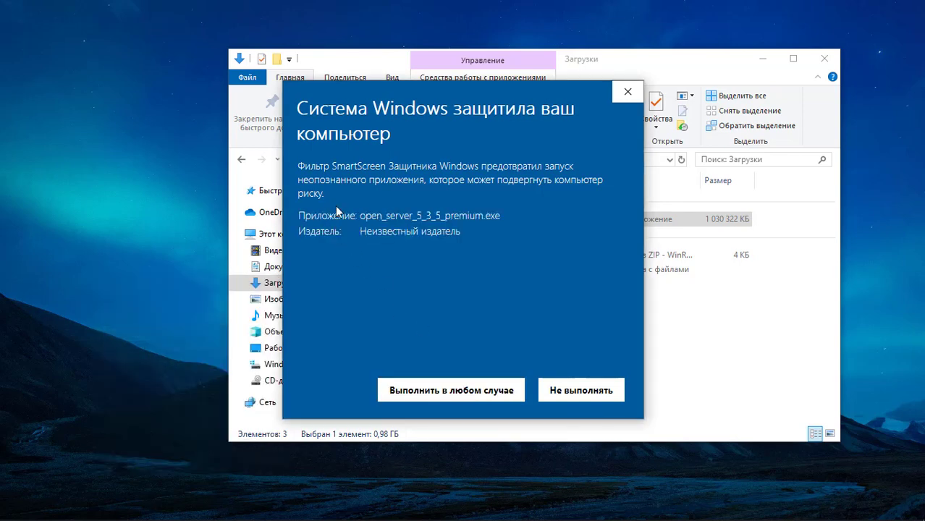
{"action": "left_click", "coordinate": [433, 394]}
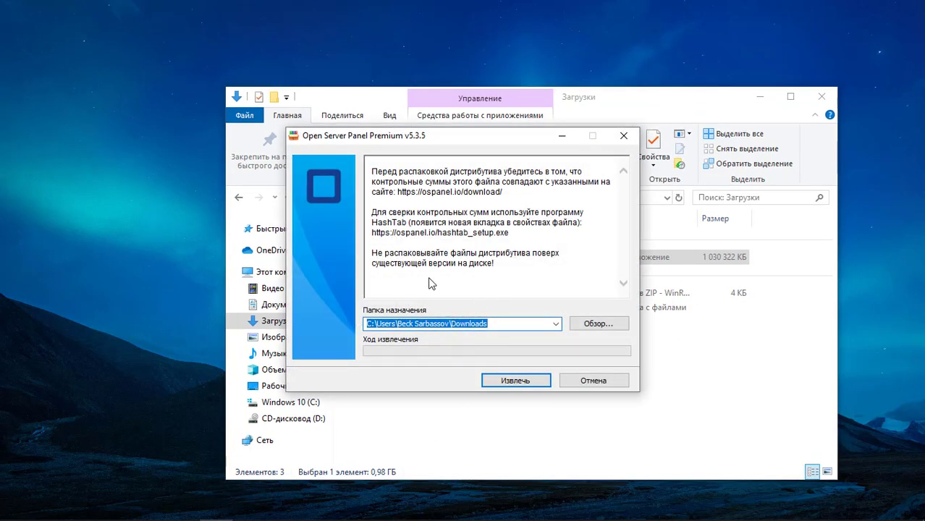
- Set the extraction destination to the Windows 10 (C:) drive and close the Downloads window
{"action": "left_click", "coordinate": [600, 325]}
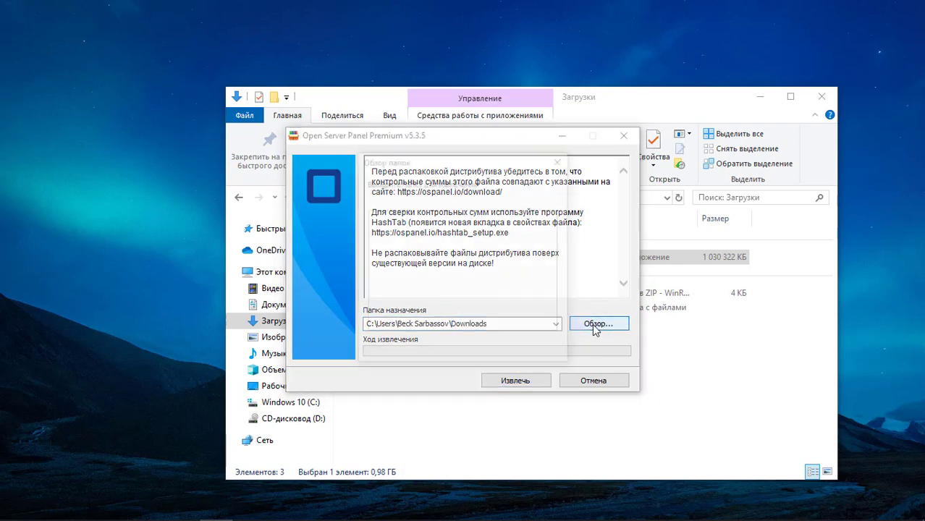
{"action": "double_click", "coordinate": [386, 259]}
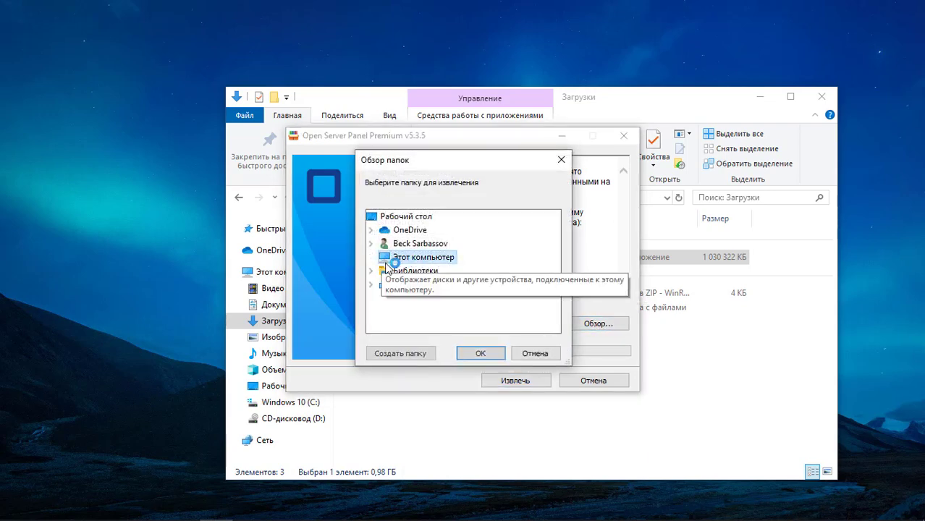
{"action": "scroll", "coordinate": [396, 310], "scroll_direction": "down", "scroll_amount": 2}
{"action": "double_click", "coordinate": [409, 272]}
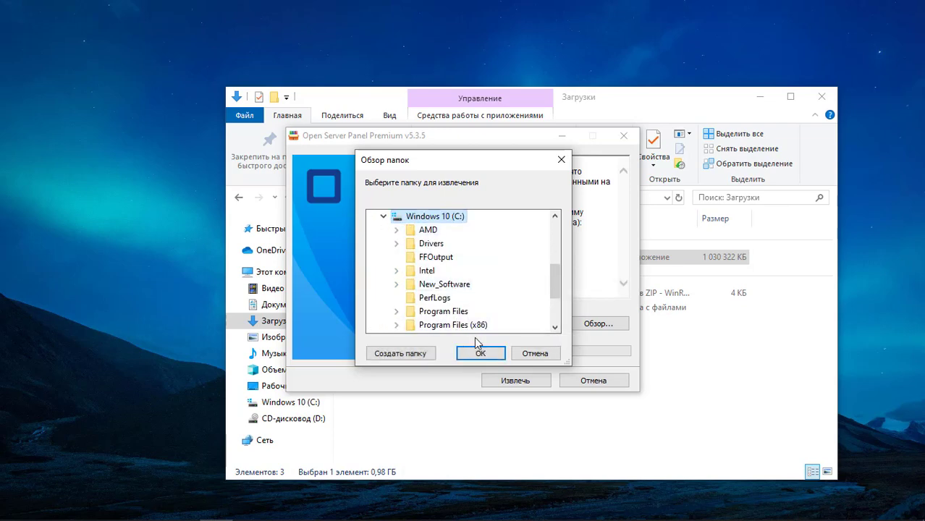
{"action": "left_click", "coordinate": [479, 352]}
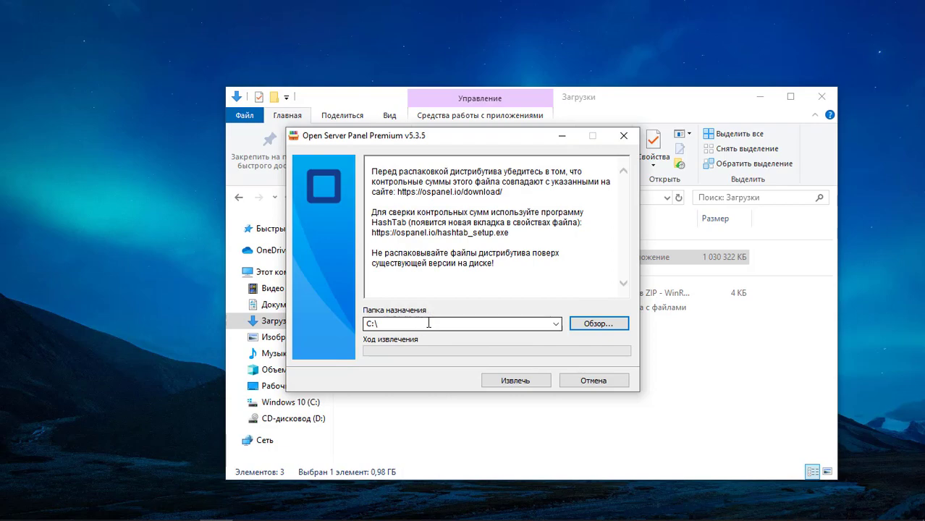
{"action": "left_click_drag", "start_coordinate": [465, 142], "coordinate": [544, 125]}
{"action": "left_click", "coordinate": [822, 96]}
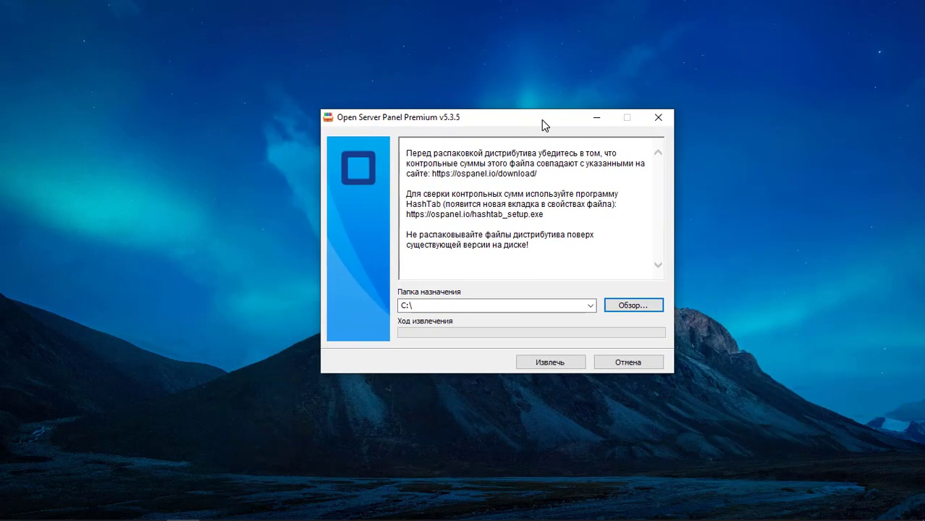
- Start extracting the Open Server files into C:\ and move the progress window aside
{"action": "left_click", "coordinate": [567, 369]}
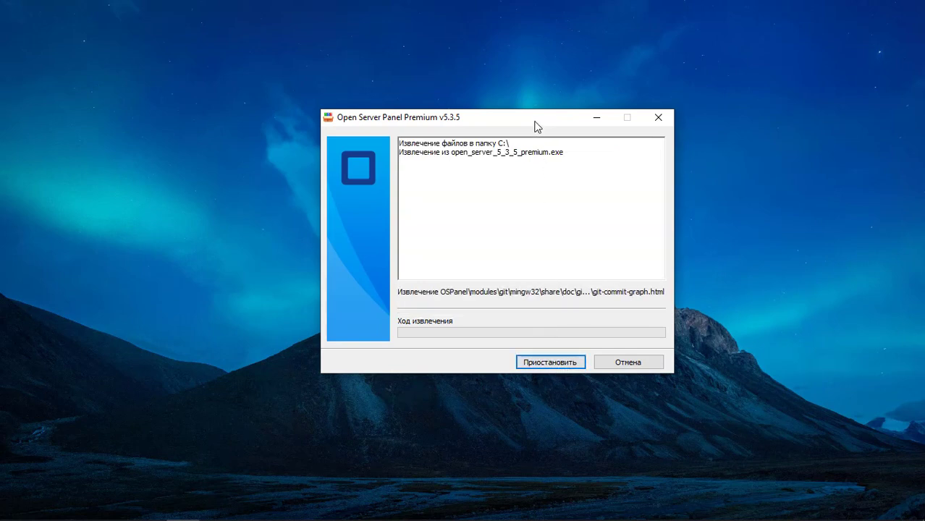
{"action": "left_click_drag", "start_coordinate": [535, 124], "coordinate": [529, 130]}
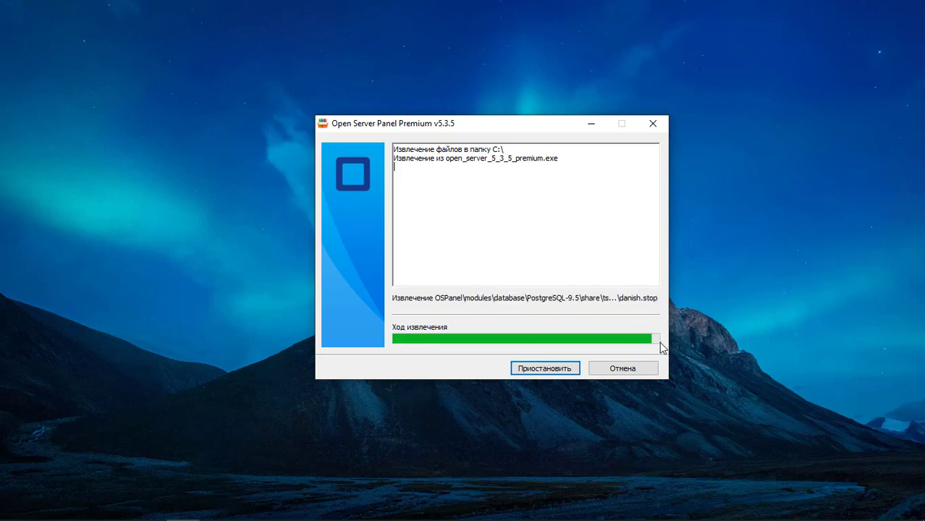
- Browse to drive C:, open the OSPanel folder, and select the Open Server x64 app
{"action": "left_click", "coordinate": [17, 508]}
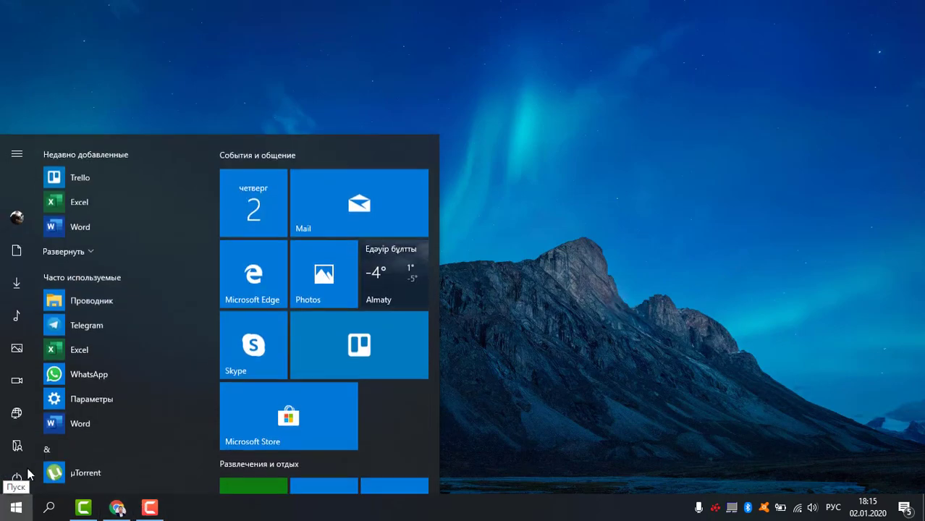
{"action": "left_click", "coordinate": [29, 443]}
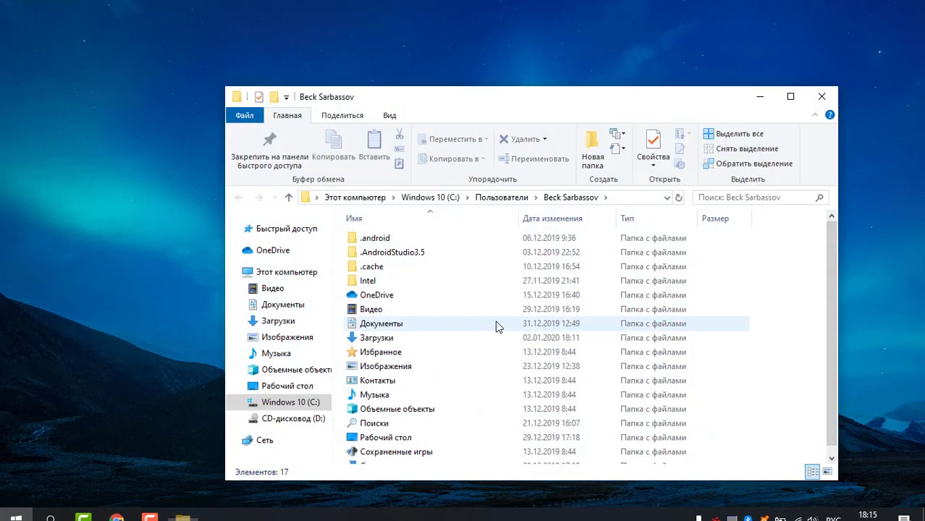
{"action": "left_click", "coordinate": [281, 405]}
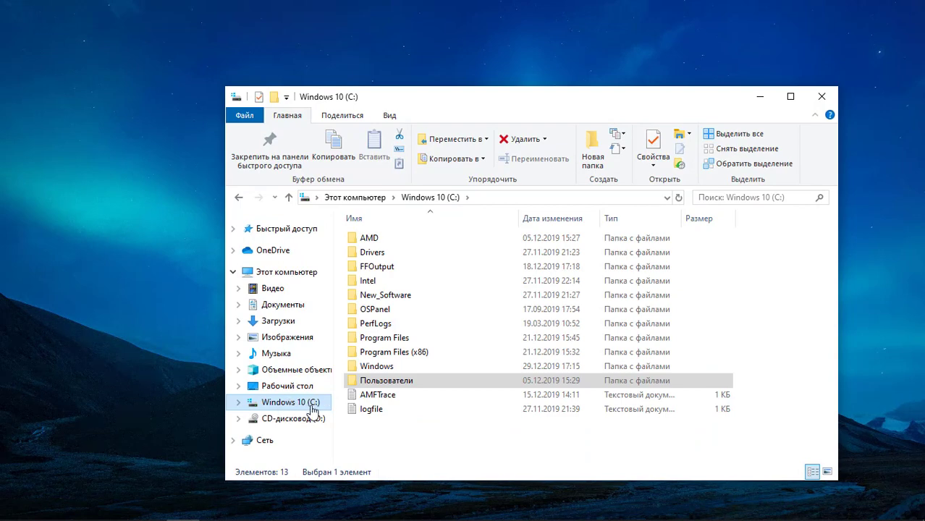
{"action": "left_click", "coordinate": [456, 445]}
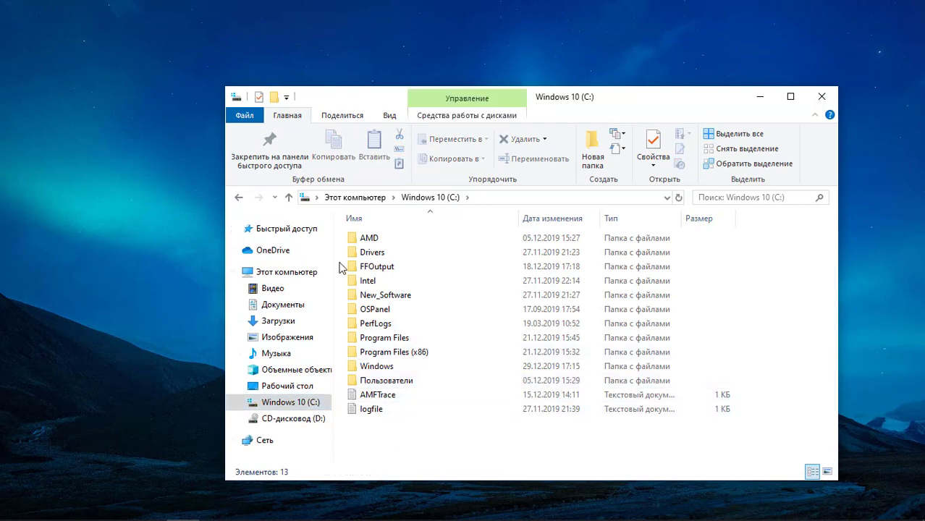
{"action": "left_click", "coordinate": [384, 314]}
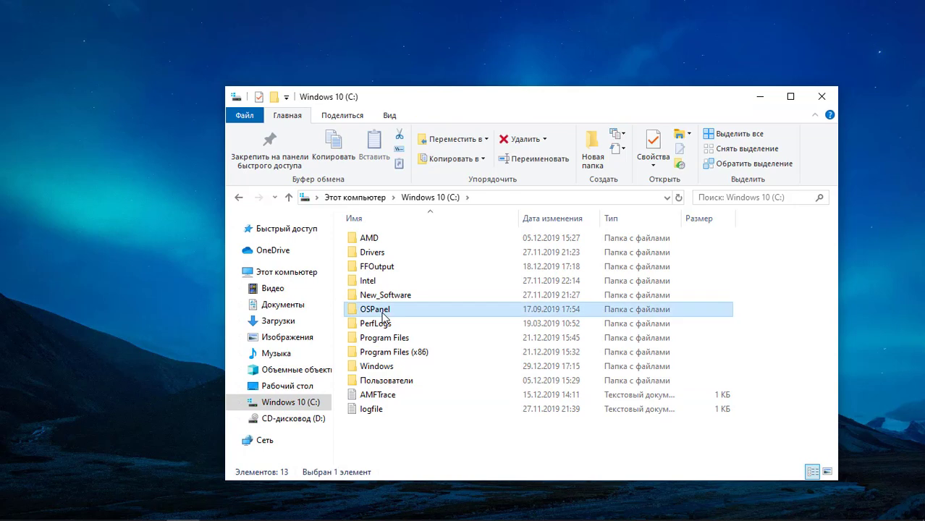
{"action": "double_click", "coordinate": [384, 313]}
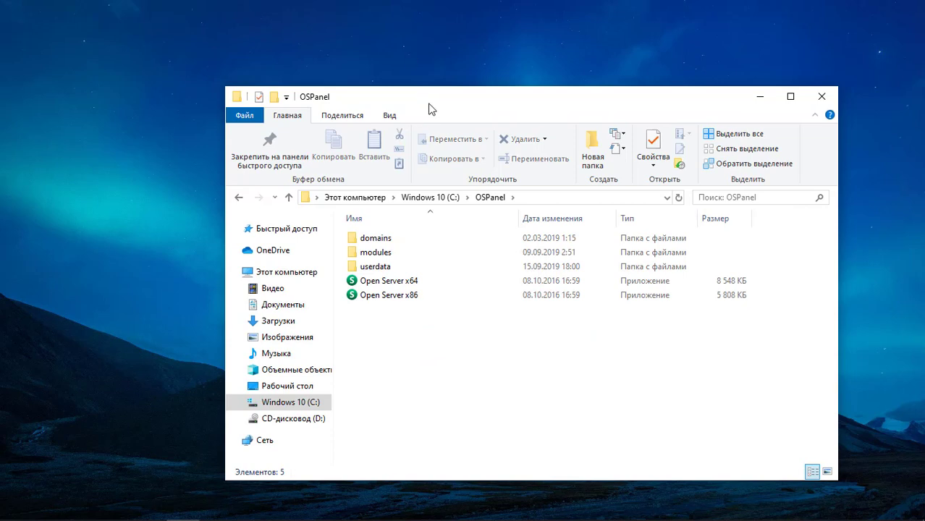
{"action": "left_click_drag", "start_coordinate": [429, 103], "coordinate": [412, 72]}
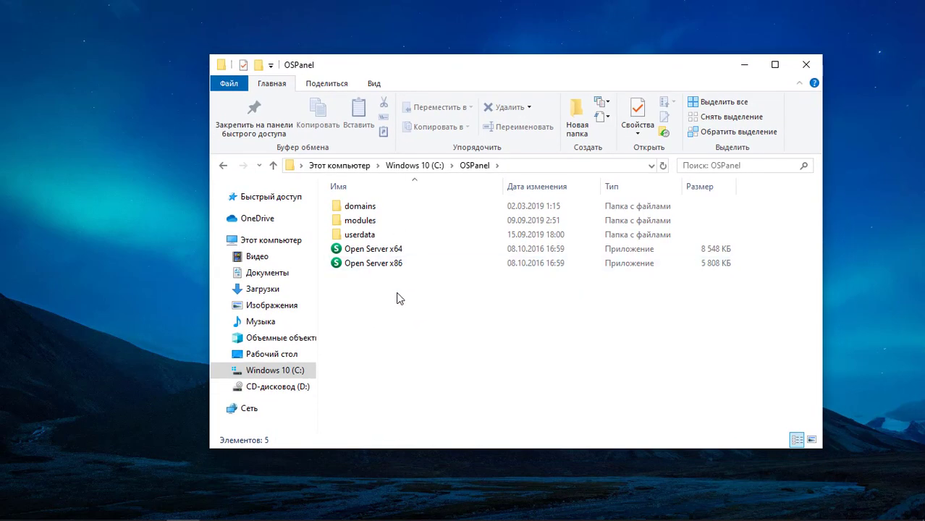
{"action": "mouse_move", "coordinate": [396, 289]}
{"action": "left_mouse_down"}
{"action": "mouse_move", "coordinate": [398, 246]}
{"action": "mouse_move", "coordinate": [396, 304]}
{"action": "mouse_move", "coordinate": [382, 259]}
{"action": "mouse_move", "coordinate": [384, 289]}
{"action": "left_mouse_up"}
{"action": "left_click", "coordinate": [402, 250]}
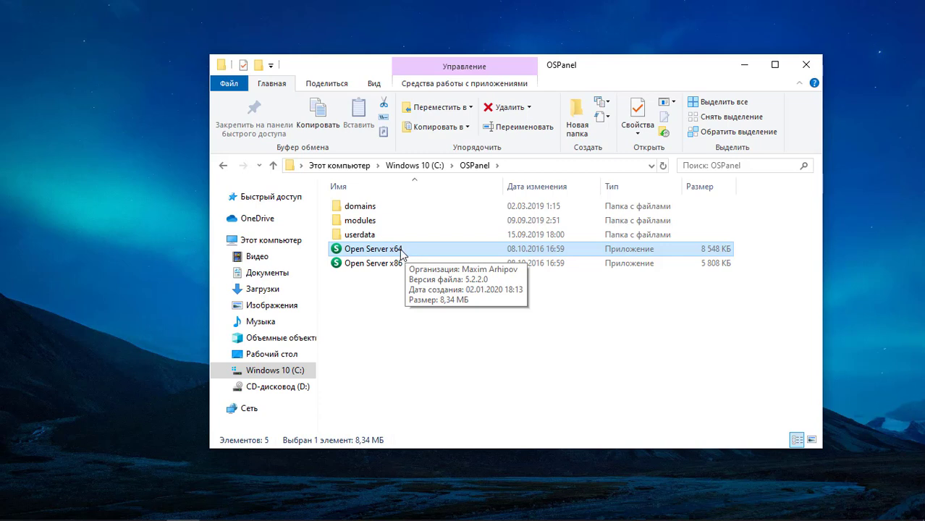
- Launch Open Server x64, pick Русский, install the Visual C++ runtime, and minimize Explorer
{"action": "double_click", "coordinate": [401, 249]}
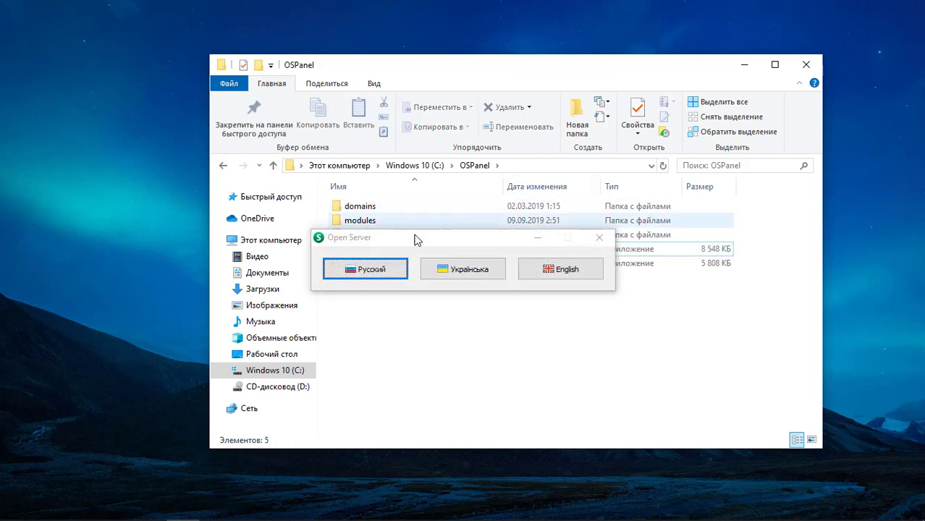
{"action": "left_click", "coordinate": [367, 276]}
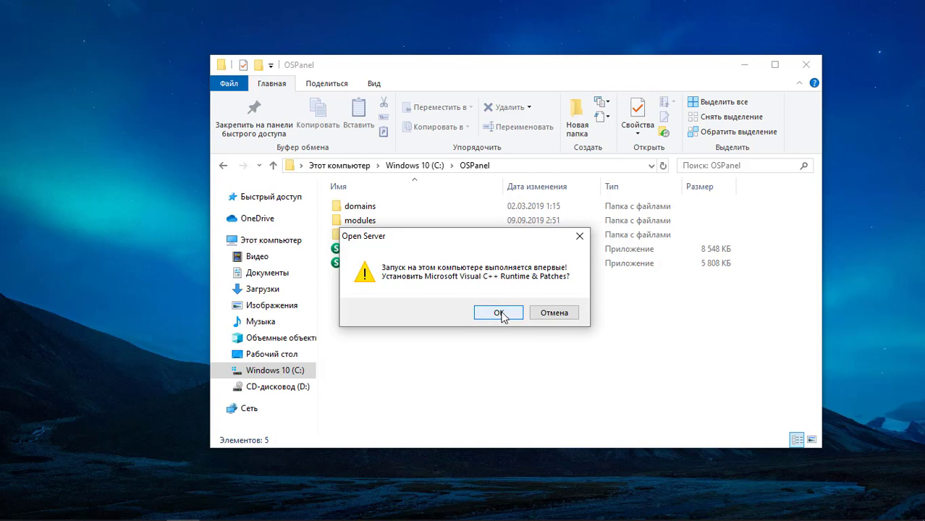
{"action": "left_click", "coordinate": [501, 318]}
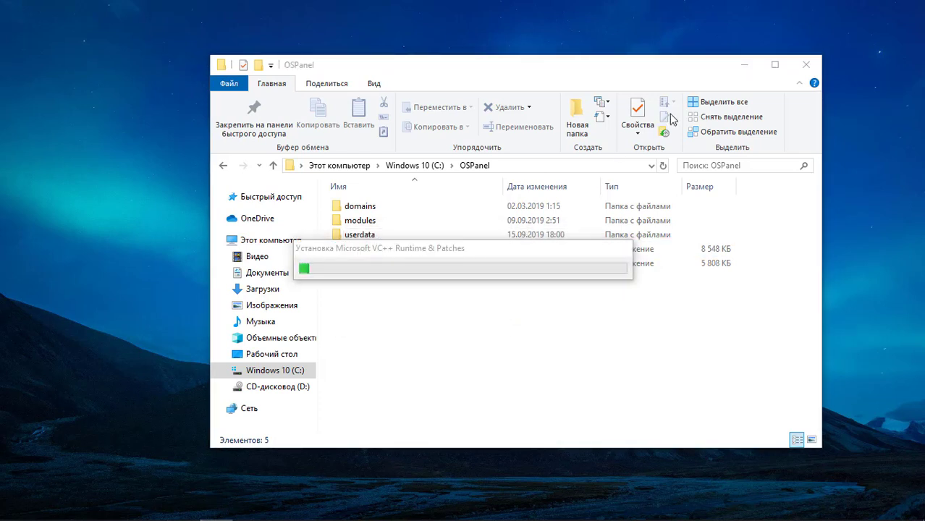
{"action": "left_click", "coordinate": [744, 65]}
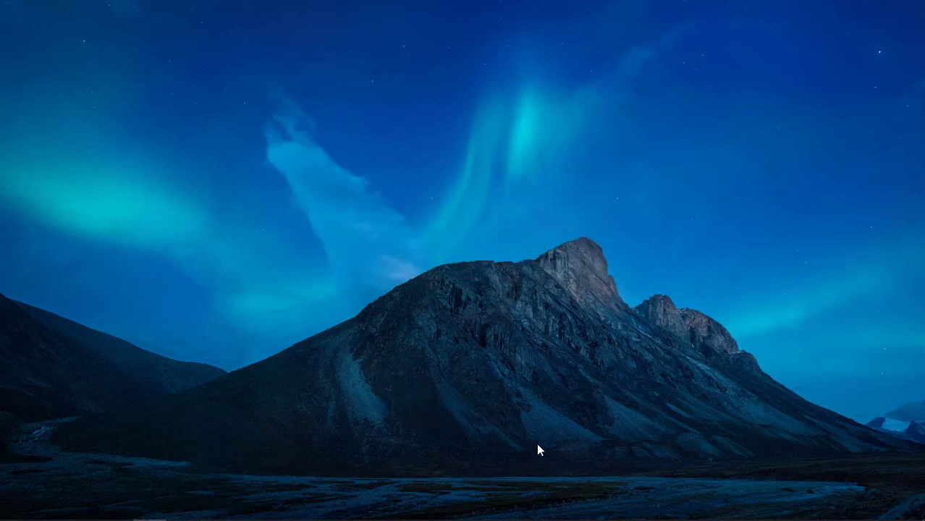
{"action": "mouse_move", "coordinate": [451, 520]}
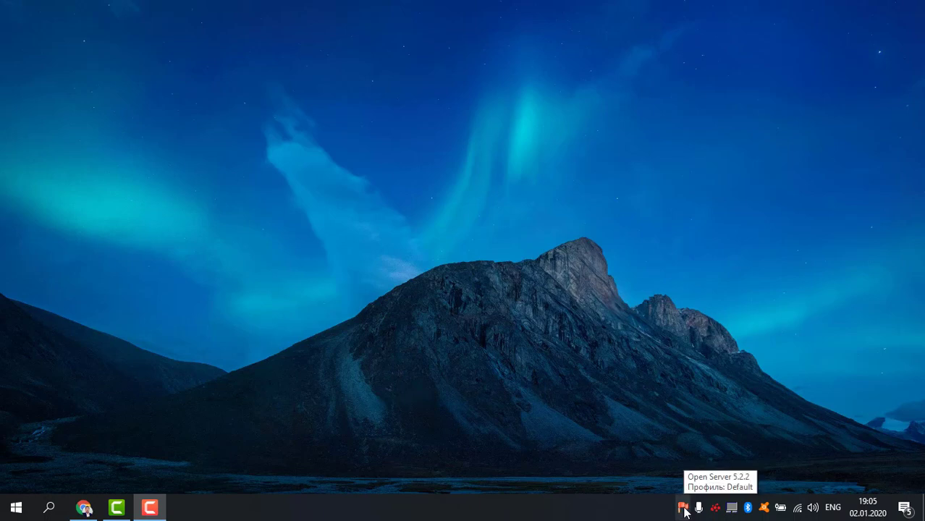
- Start the local server from the Open Server tray menu, then exit the panel
{"action": "left_click", "coordinate": [683, 508]}
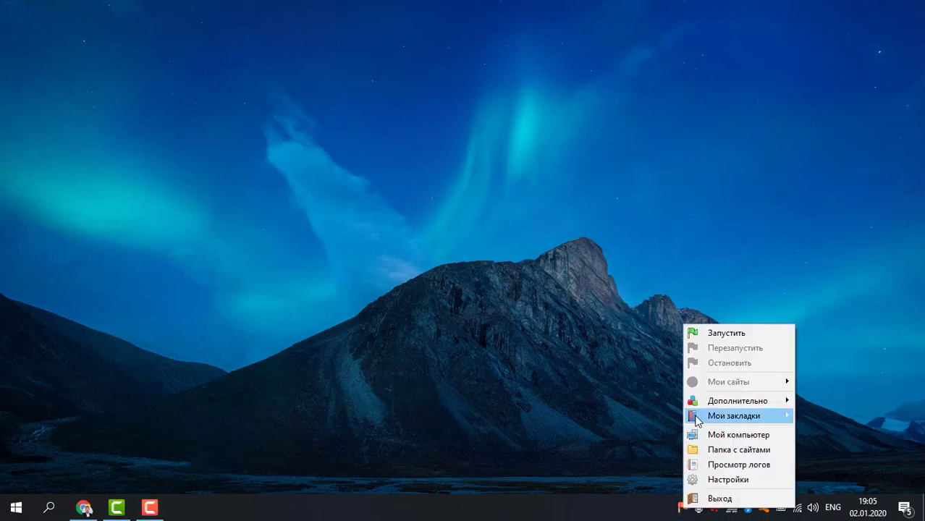
{"action": "left_click", "coordinate": [709, 334]}
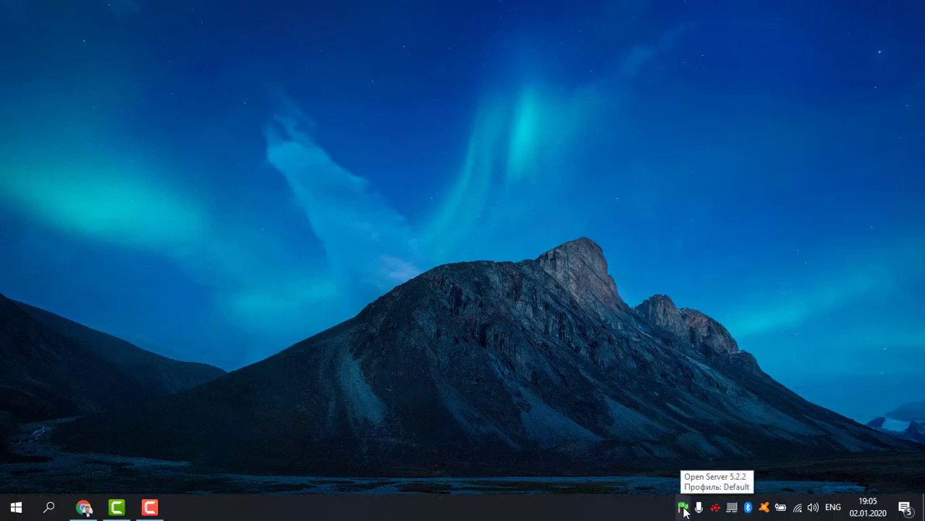
{"action": "left_click", "coordinate": [684, 509]}
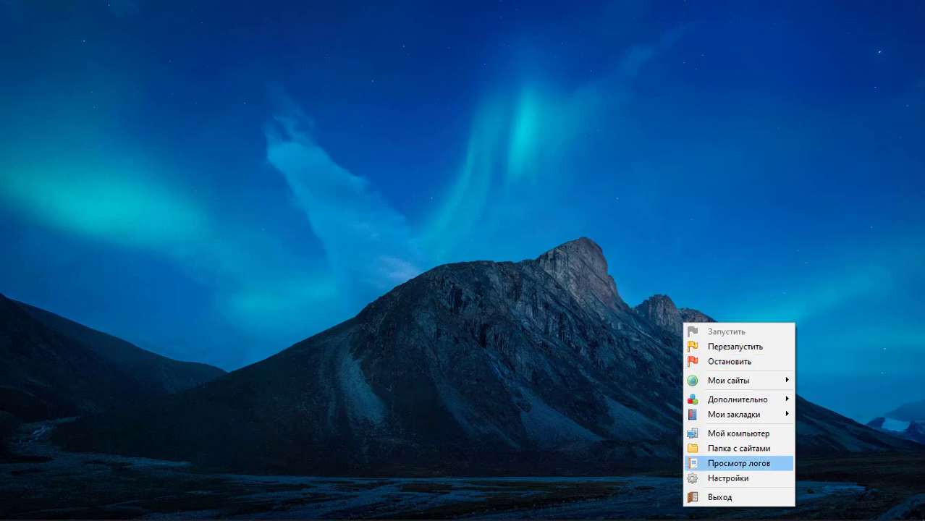
{"action": "left_click", "coordinate": [712, 498]}
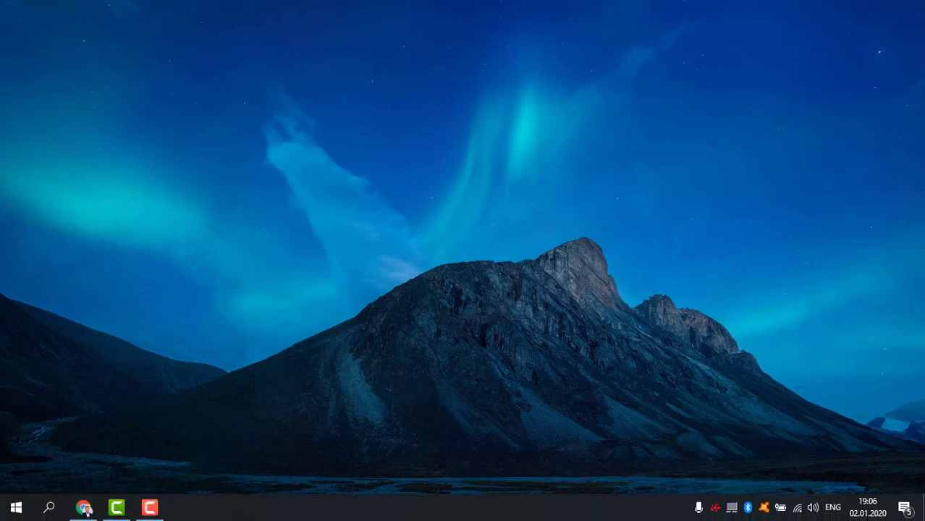
- Reopen C:\OSPanel in File Explorer and select the Open Server x64 app
{"action": "left_click", "coordinate": [8, 505]}
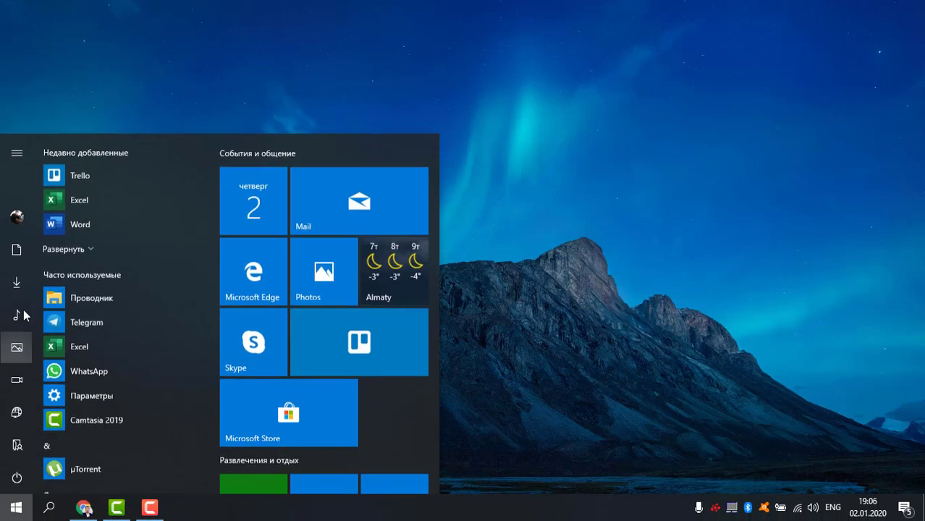
{"action": "left_click", "coordinate": [16, 445]}
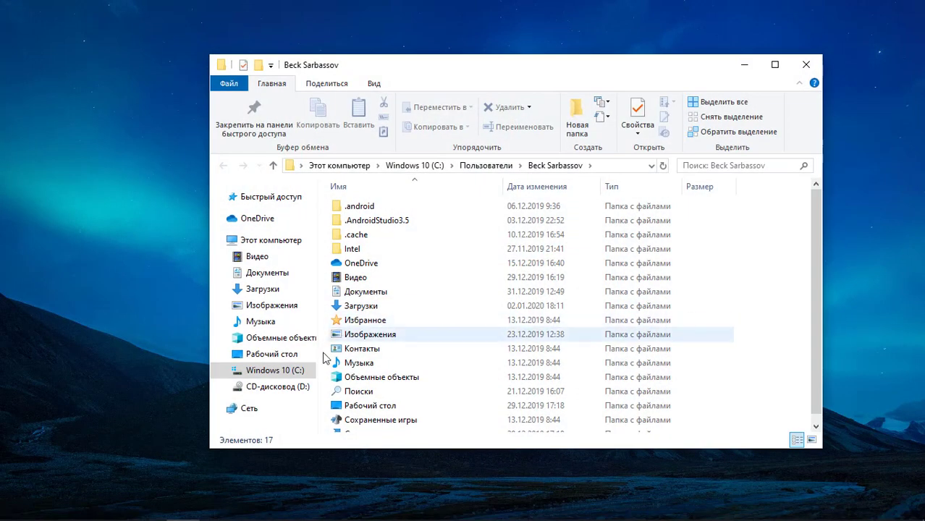
{"action": "left_click", "coordinate": [270, 240]}
{"action": "left_click", "coordinate": [373, 230]}
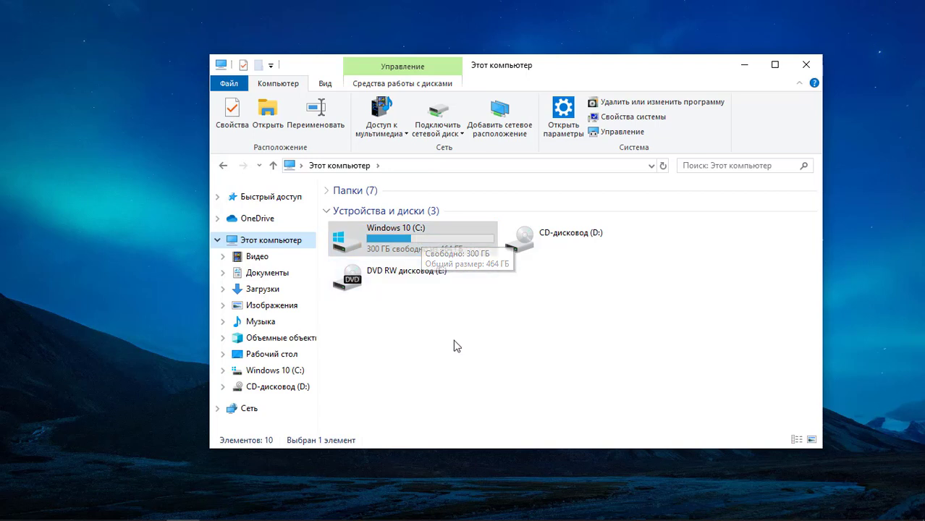
{"action": "double_click", "coordinate": [417, 244]}
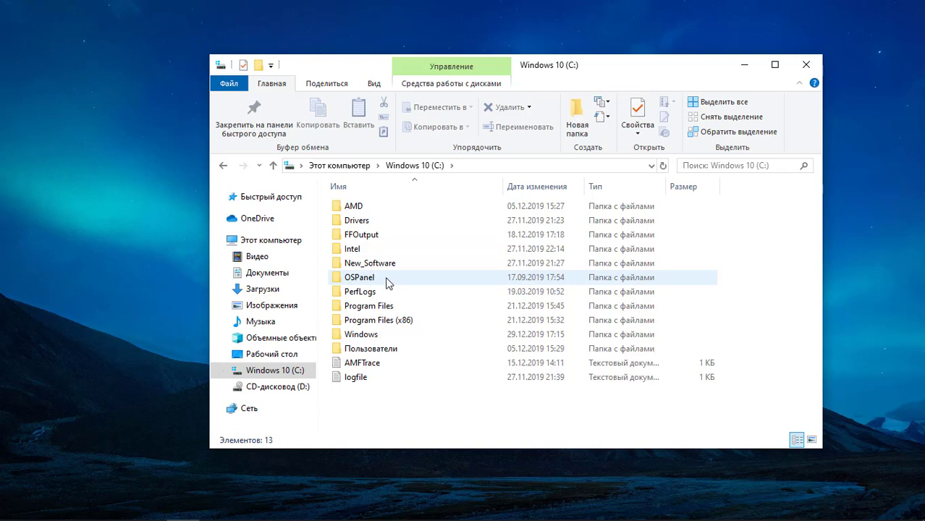
{"action": "double_click", "coordinate": [367, 279]}
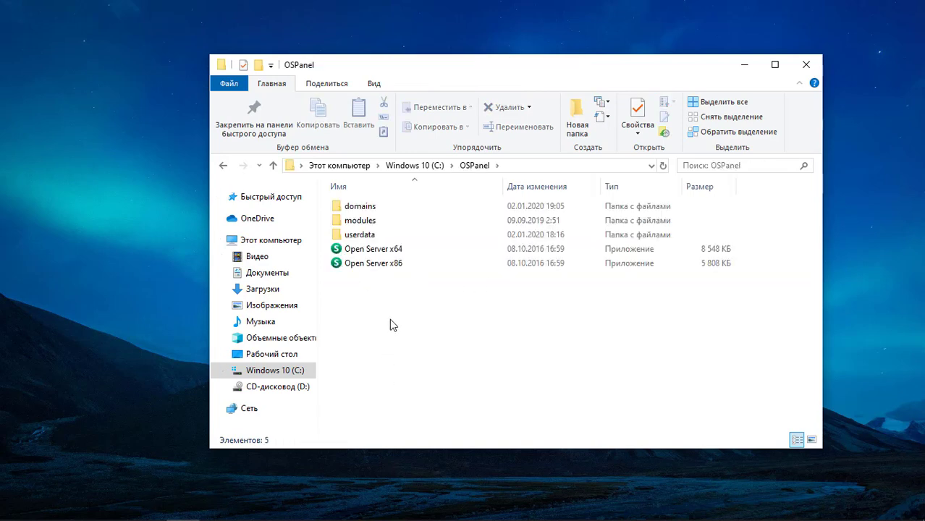
{"action": "left_click", "coordinate": [382, 254]}
- Start the local Open Server from the tray, then open its Settings window
{"action": "mouse_move", "coordinate": [440, 518]}
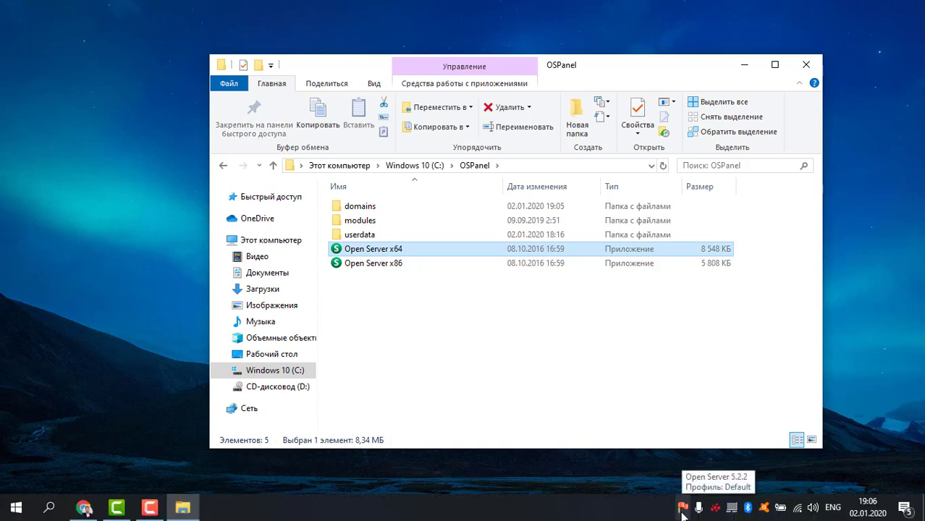
{"action": "left_click", "coordinate": [682, 511]}
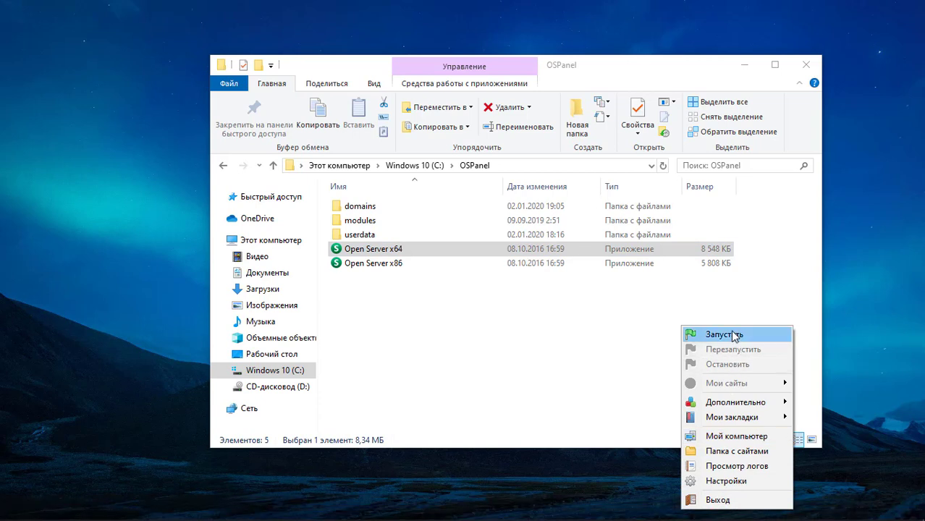
{"action": "left_click", "coordinate": [733, 334]}
{"action": "mouse_move", "coordinate": [612, 511]}
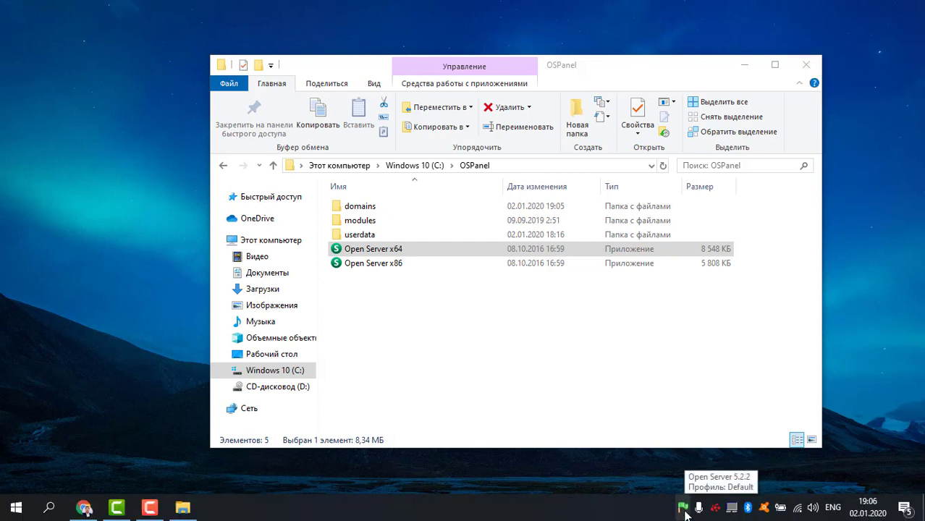
{"action": "left_click", "coordinate": [683, 511]}
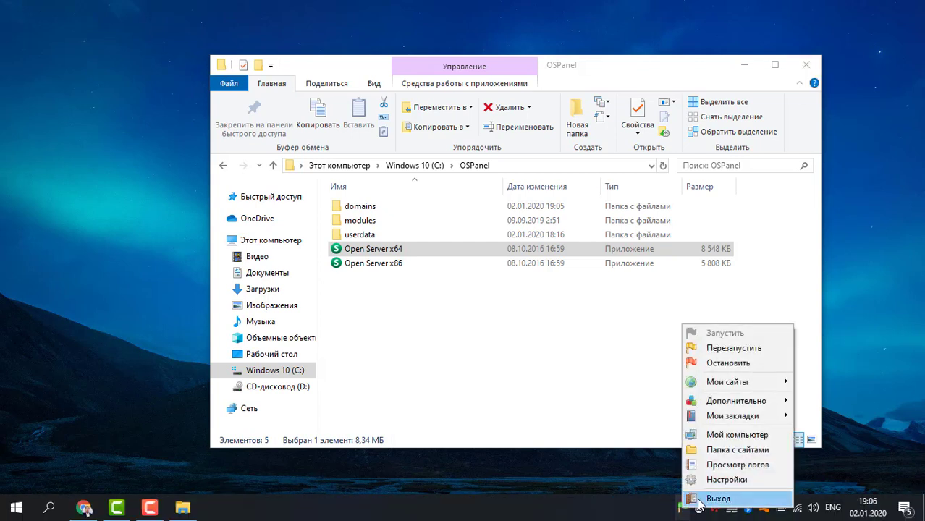
{"action": "left_click", "coordinate": [713, 482]}
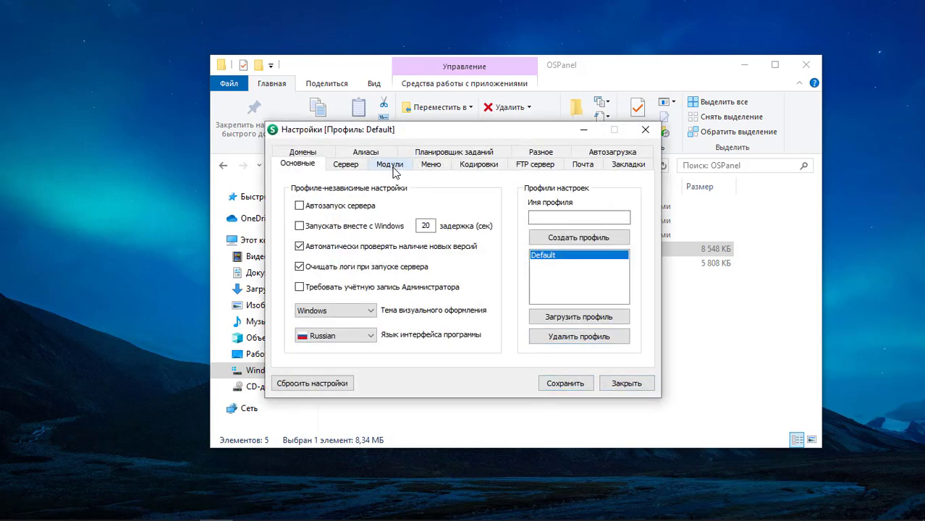
- Pick Apache_2.4-PHP_7.2-7.3-x64+Nginx_1.17, PHP_7.3-x64 and MySQL-5.7-x64 modules, save with restart, close settings
{"action": "left_click", "coordinate": [393, 168]}
{"action": "left_click", "coordinate": [325, 202]}
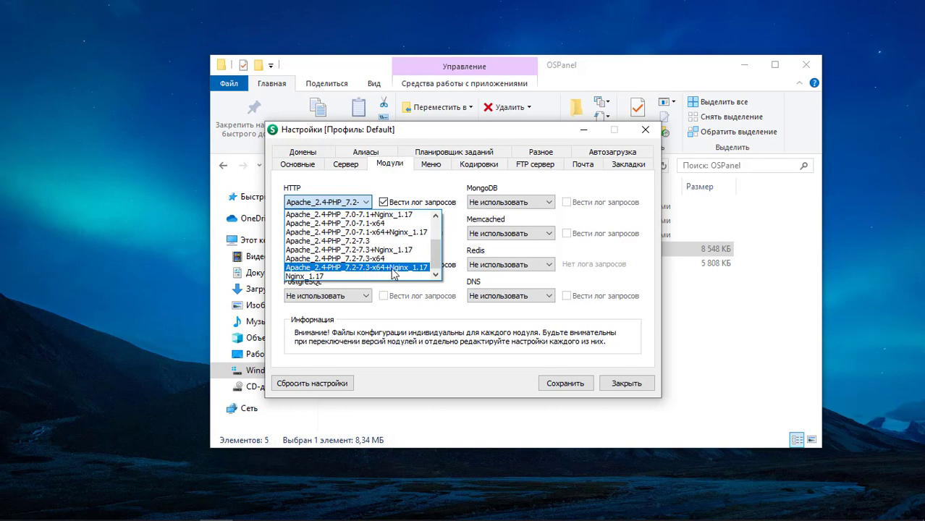
{"action": "left_click", "coordinate": [367, 268]}
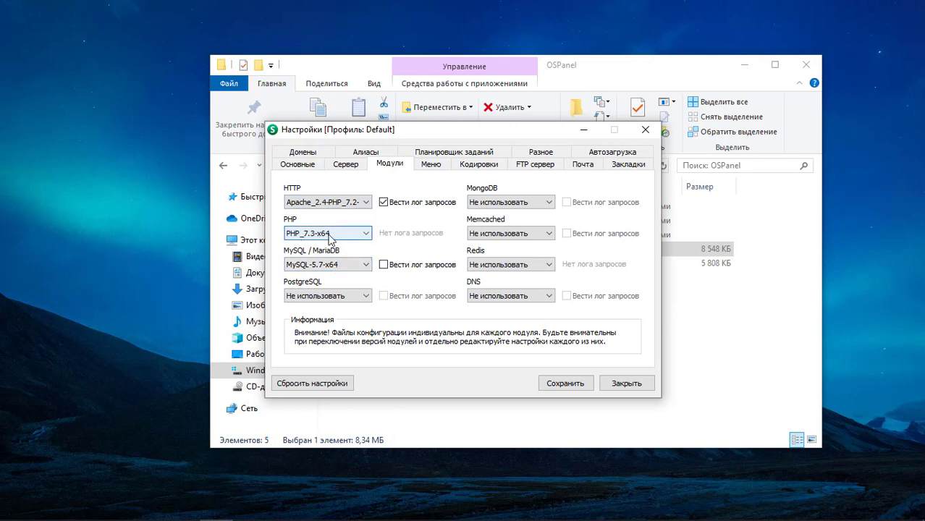
{"action": "left_click", "coordinate": [329, 238]}
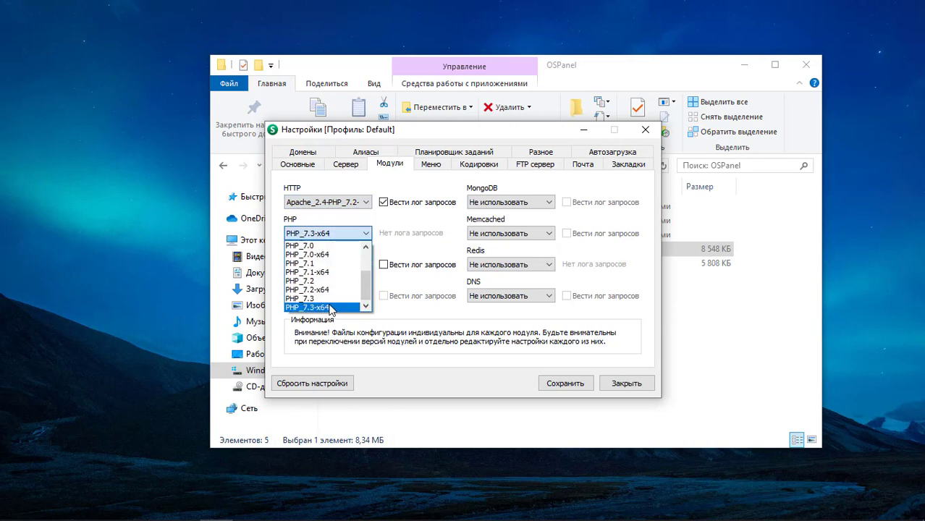
{"action": "left_click", "coordinate": [330, 308]}
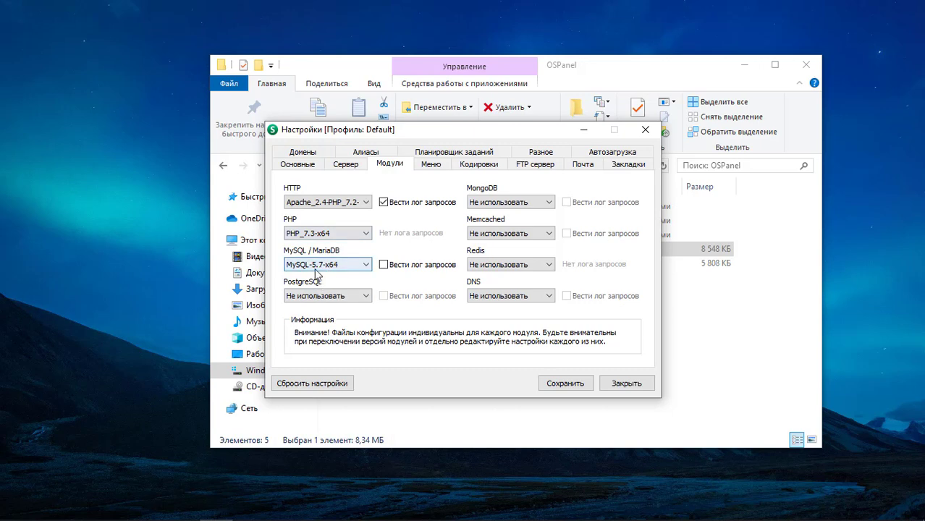
{"action": "left_click", "coordinate": [295, 265]}
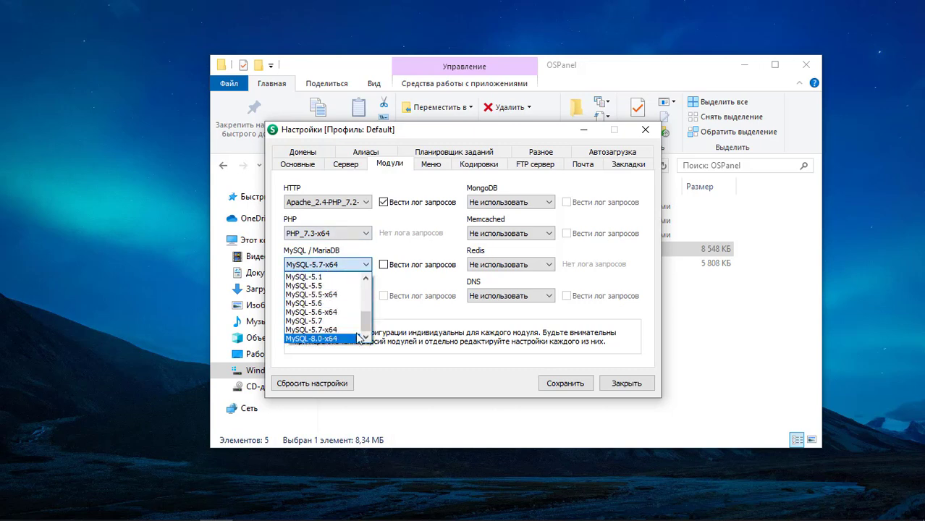
{"action": "left_click", "coordinate": [349, 330]}
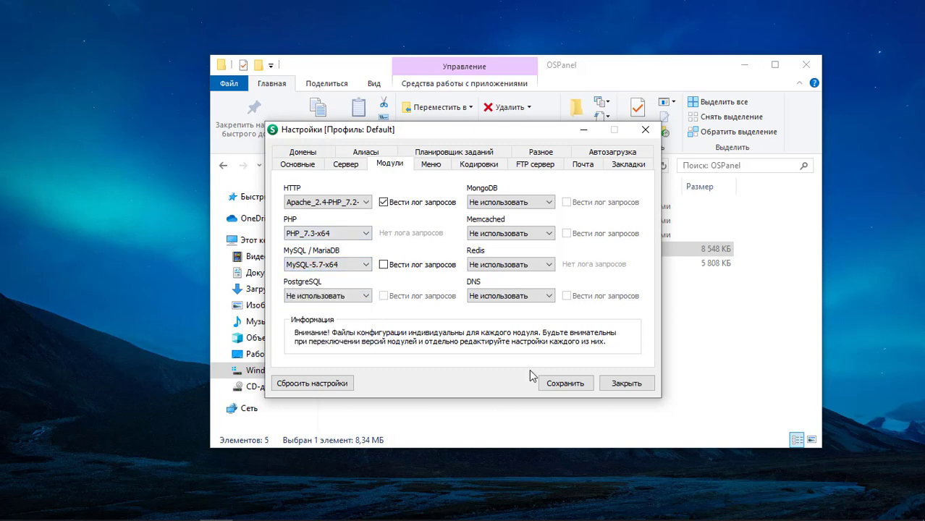
{"action": "left_click", "coordinate": [568, 390]}
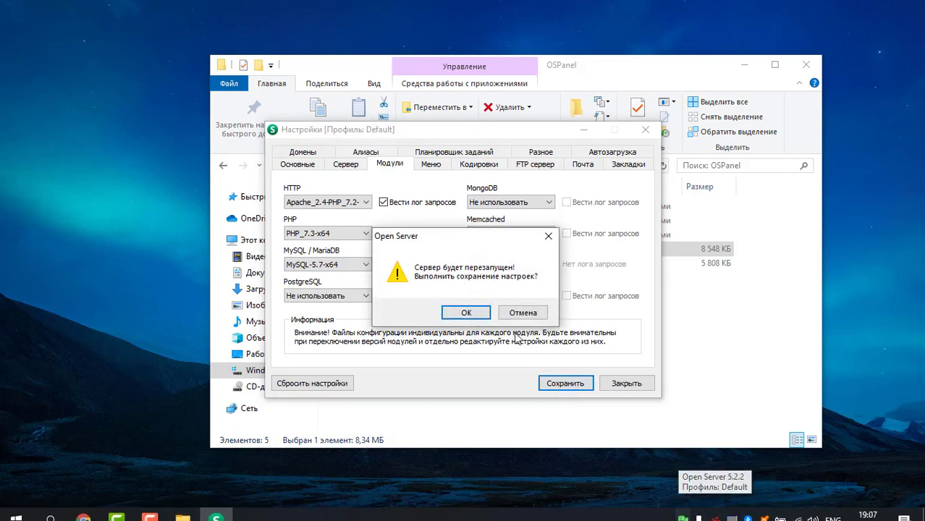
{"action": "left_click", "coordinate": [468, 312]}
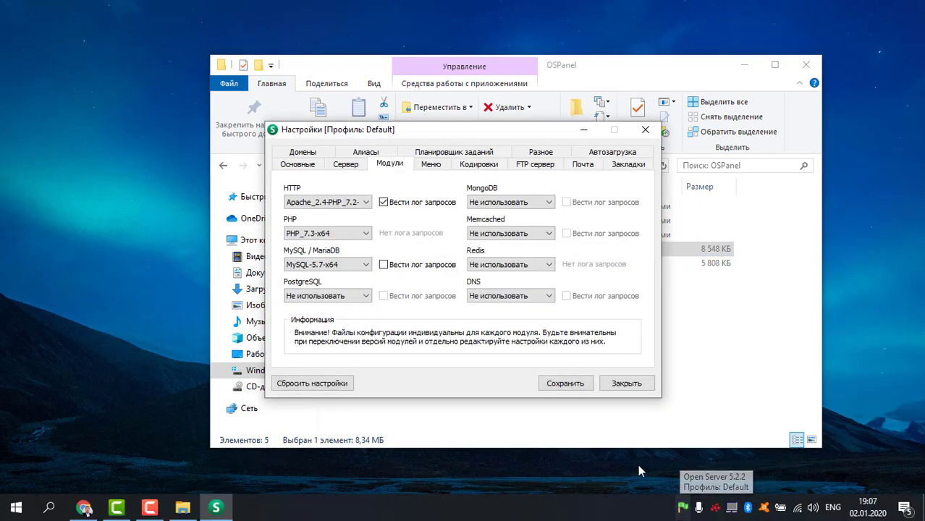
{"action": "left_click", "coordinate": [627, 385]}
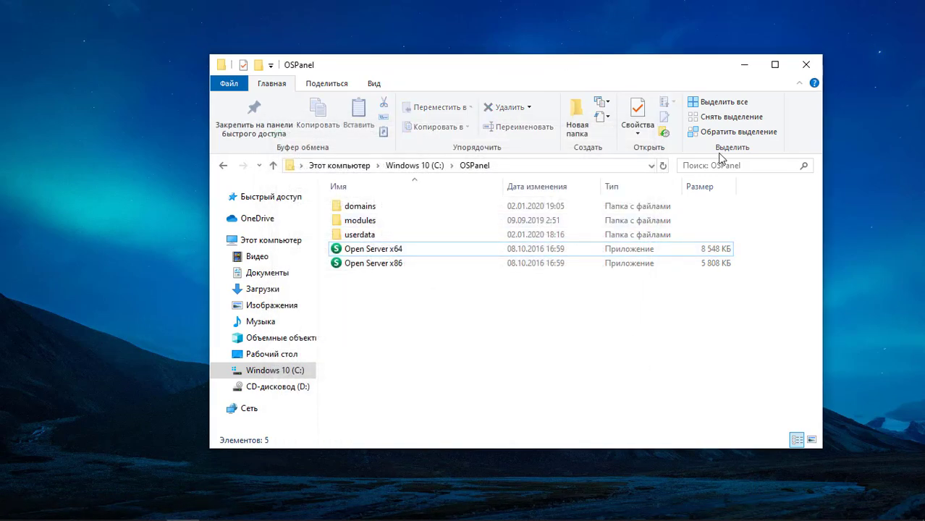
- Close the old OSPanel window and browse to C:\OSPanel\domains in a fresh Explorer window
{"action": "left_click_drag", "start_coordinate": [639, 85], "coordinate": [666, 89]}
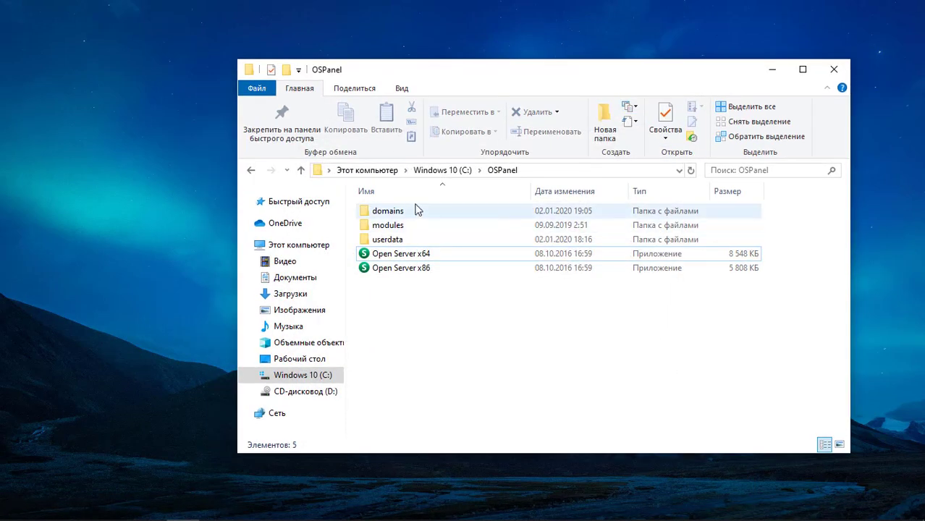
{"action": "left_click", "coordinate": [832, 70]}
{"action": "left_click", "coordinate": [16, 507]}
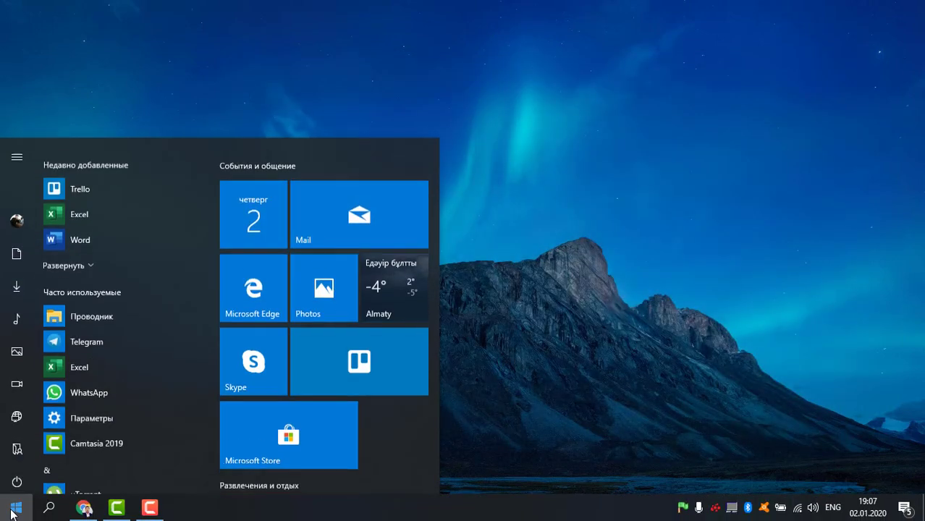
{"action": "left_click", "coordinate": [24, 447]}
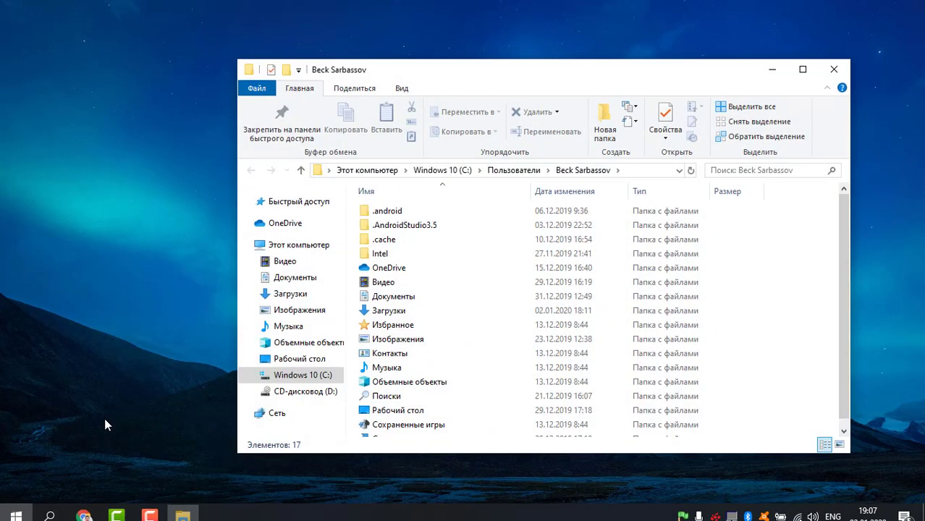
{"action": "left_click", "coordinate": [321, 382]}
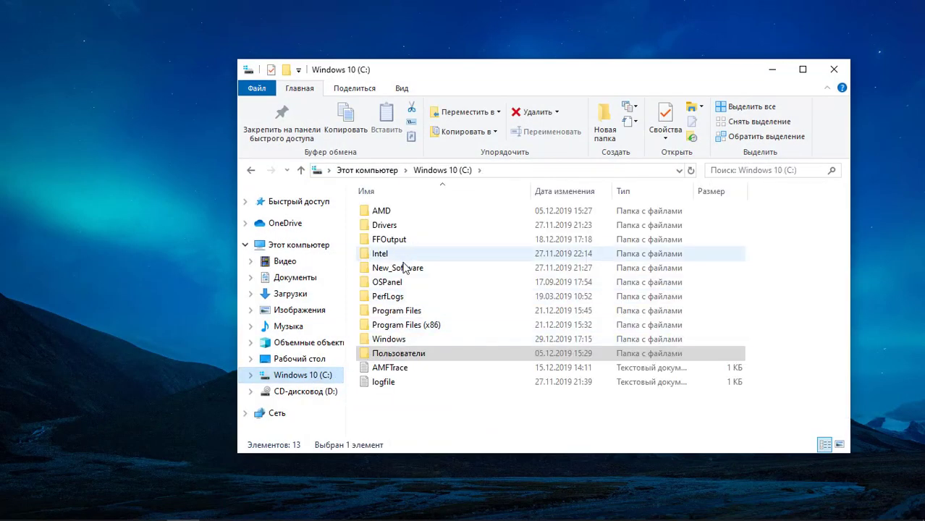
{"action": "double_click", "coordinate": [383, 290]}
{"action": "double_click", "coordinate": [389, 211]}
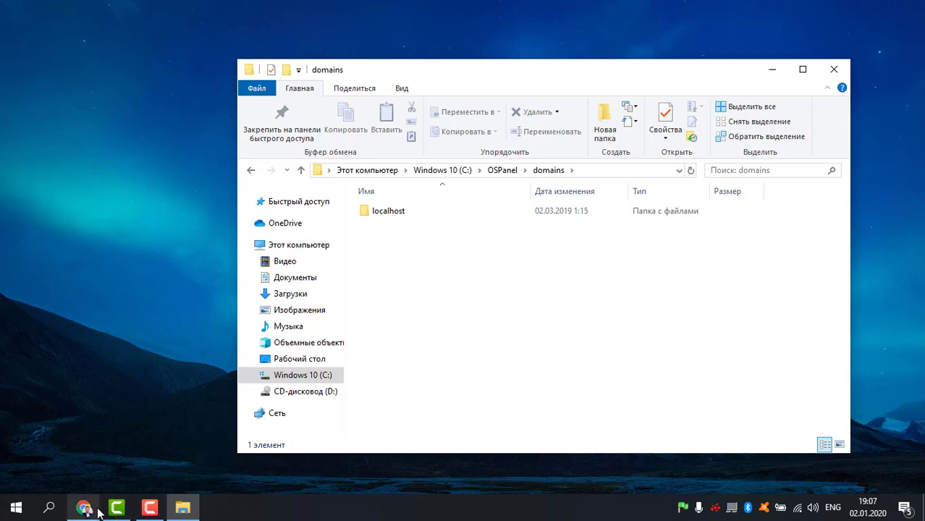
{"action": "left_click", "coordinate": [83, 507]}
- Close the Index of / tab and clear the localhost address bar
{"action": "left_click", "coordinate": [319, 12]}
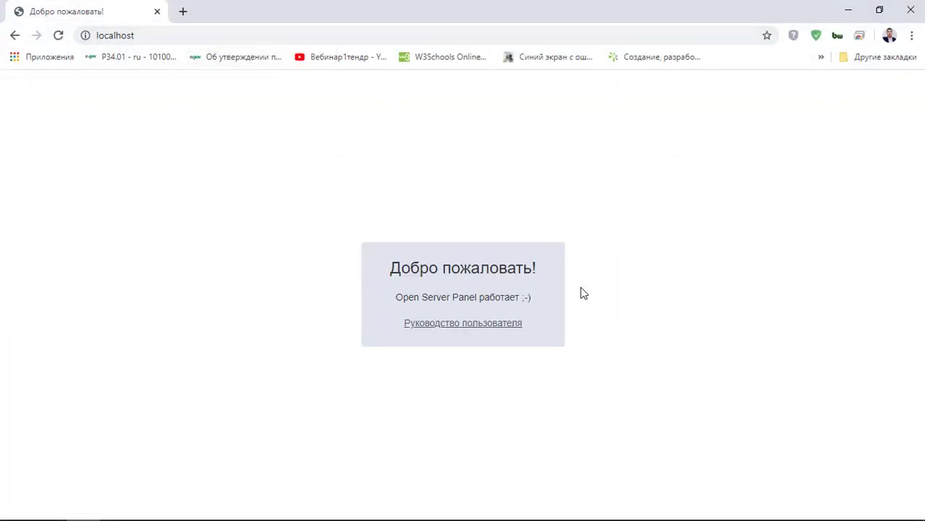
{"action": "left_click", "coordinate": [157, 35]}
{"action": "key", "text": "ctrl+c"}
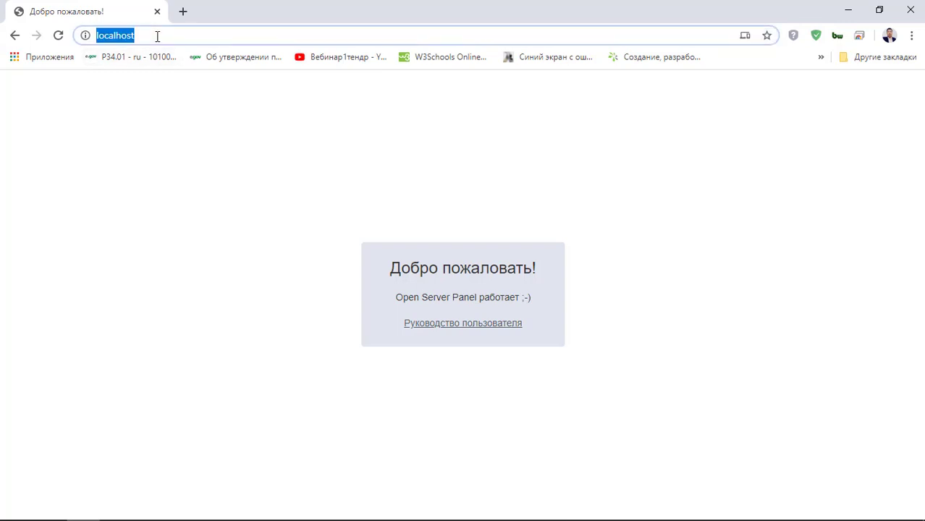
{"action": "key", "text": "BackSpace"}
- In a new tab, open google.com and search for localhost/
{"action": "left_click", "coordinate": [183, 12]}
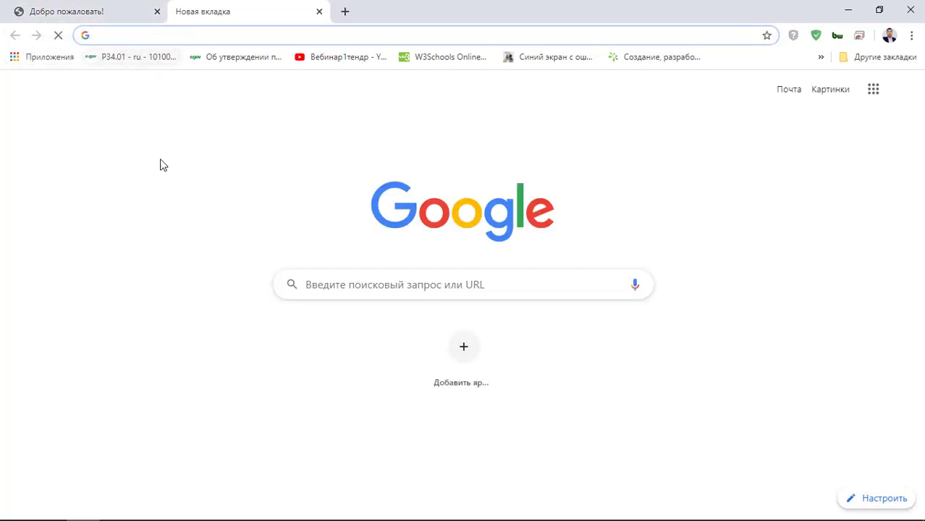
{"action": "mouse_move", "coordinate": [149, 507]}
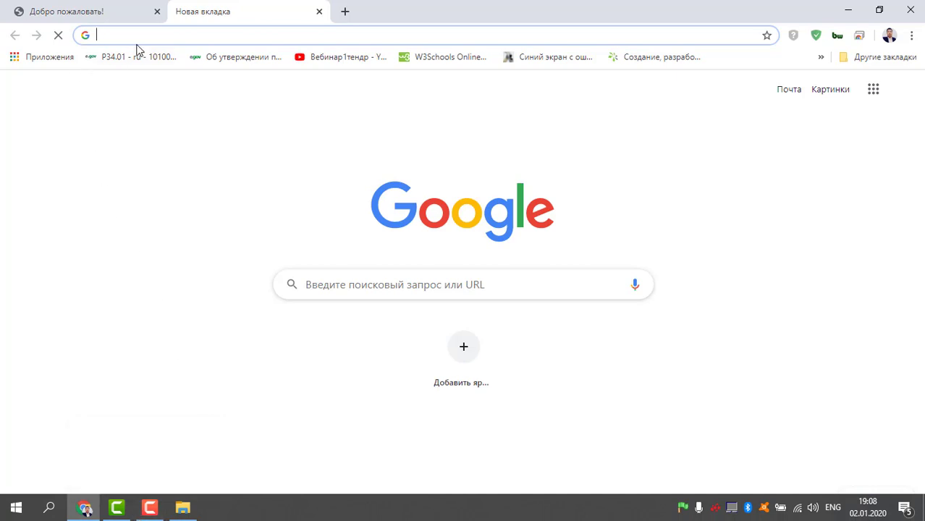
{"action": "type", "text": "google.com"}
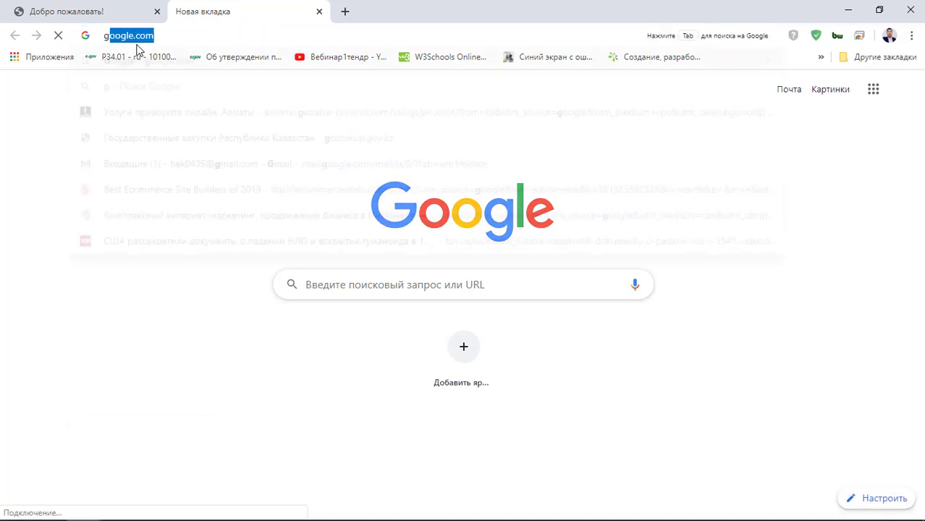
{"action": "key", "text": "Right"}
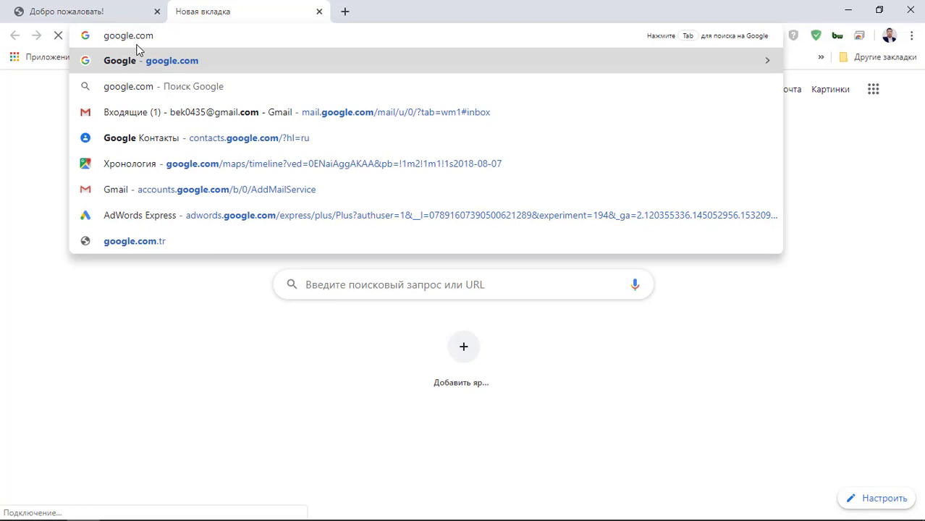
{"action": "key", "text": "Return"}
{"action": "key", "text": "ctrl+v"}
{"action": "left_click_drag", "start_coordinate": [319, 272], "coordinate": [256, 274]}
{"action": "key", "text": "BackSpace"}
{"action": "key", "text": "Return"}
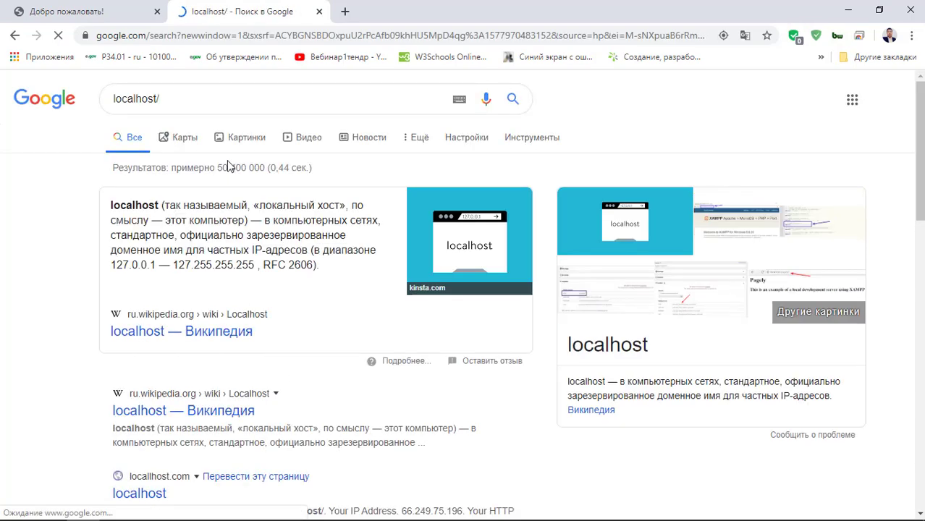
- Review the localhost welcome page and the localhost definition in Google's results
{"action": "left_click", "coordinate": [67, 11]}
{"action": "left_click", "coordinate": [641, 331]}
{"action": "key", "text": "ctrl+a"}
{"action": "left_click", "coordinate": [641, 331]}
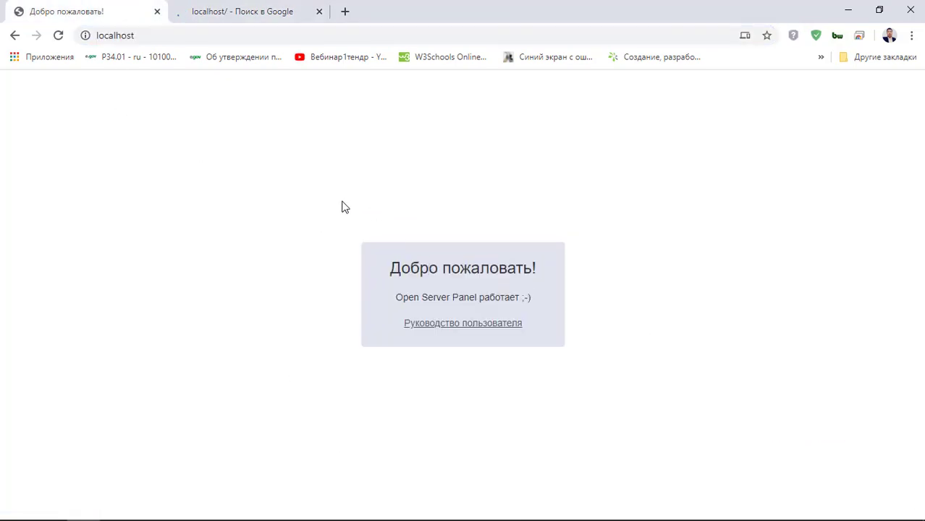
{"action": "left_click", "coordinate": [203, 9]}
{"action": "scroll", "coordinate": [222, 327], "scroll_direction": "down", "scroll_amount": 3}
{"action": "scroll", "coordinate": [223, 327], "scroll_direction": "up", "scroll_amount": 3}
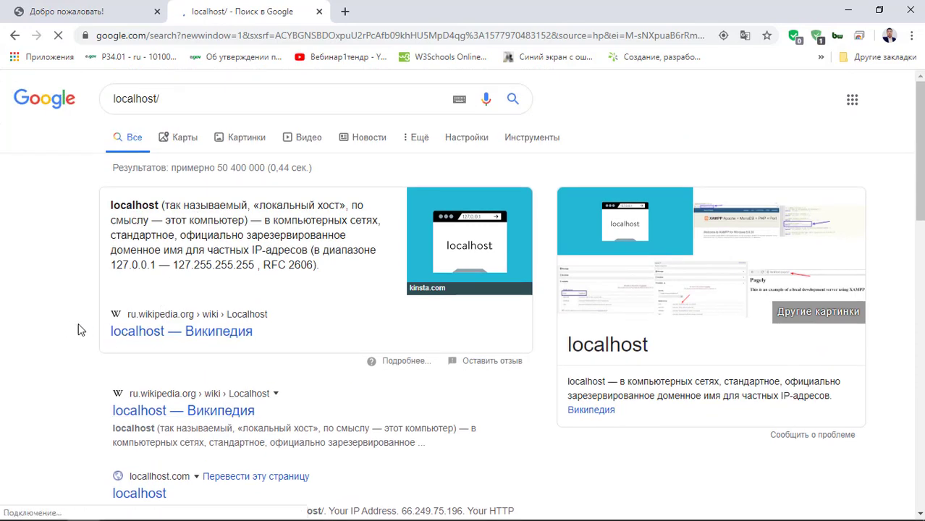
{"action": "left_click_drag", "start_coordinate": [267, 315], "coordinate": [51, 253]}
{"action": "left_click", "coordinate": [52, 253]}
{"action": "scroll", "coordinate": [98, 195], "scroll_direction": "down", "scroll_amount": 1}
{"action": "scroll", "coordinate": [99, 186], "scroll_direction": "up", "scroll_amount": 1}
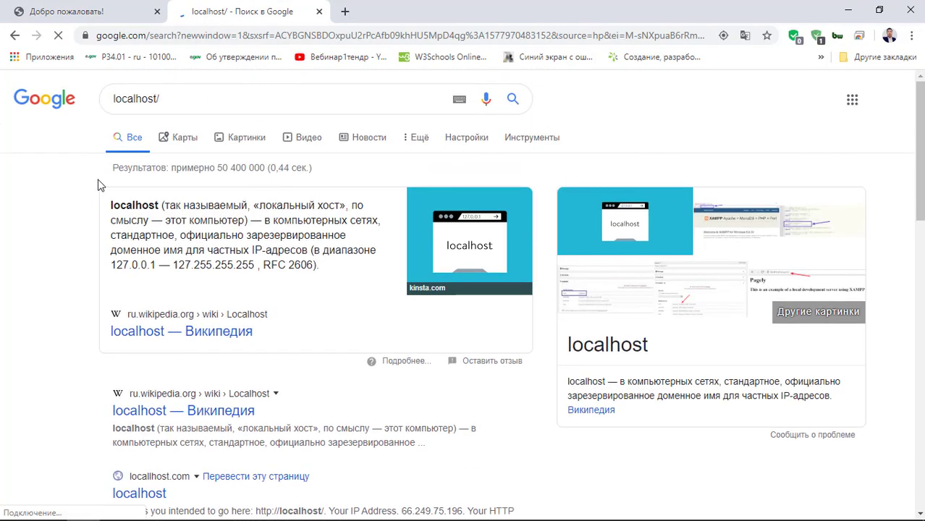
{"action": "left_click", "coordinate": [156, 11]}
{"action": "key", "text": "ctrl+t"}
{"action": "left_click", "coordinate": [163, 20]}
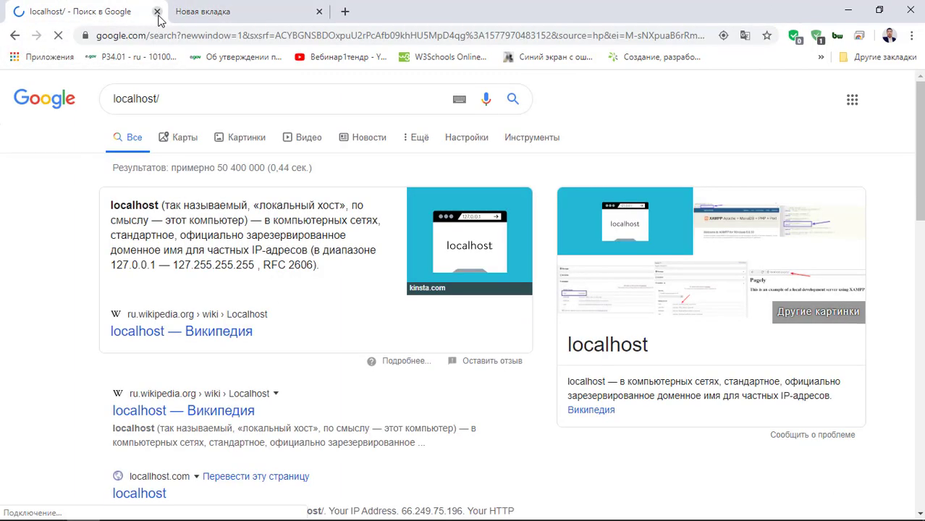
{"action": "left_click", "coordinate": [156, 11]}
{"action": "type", "text": "h"}
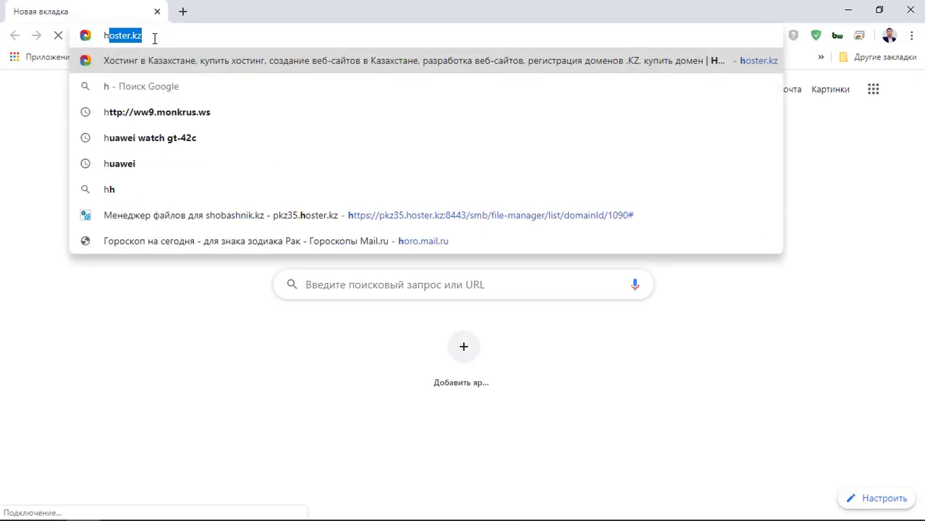
{"action": "type", "text": "ttp://"}
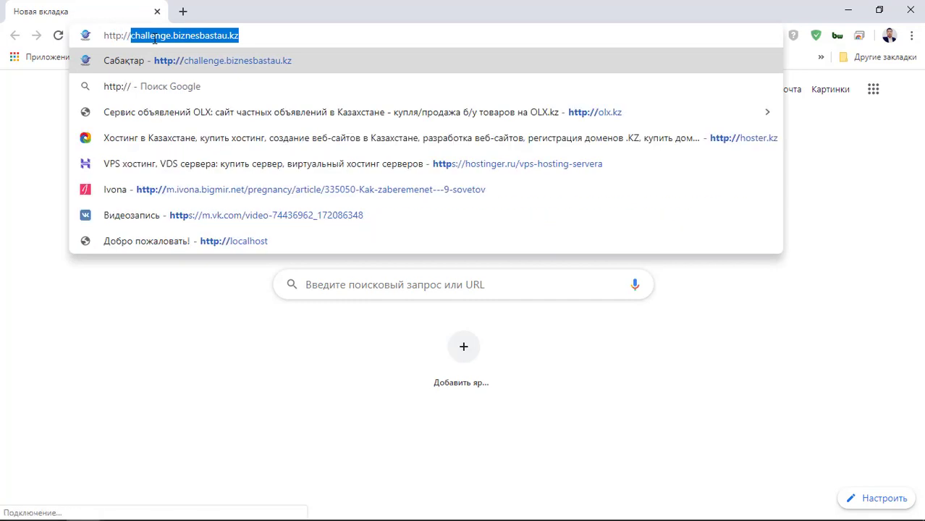
{"action": "key", "text": "Delete"}
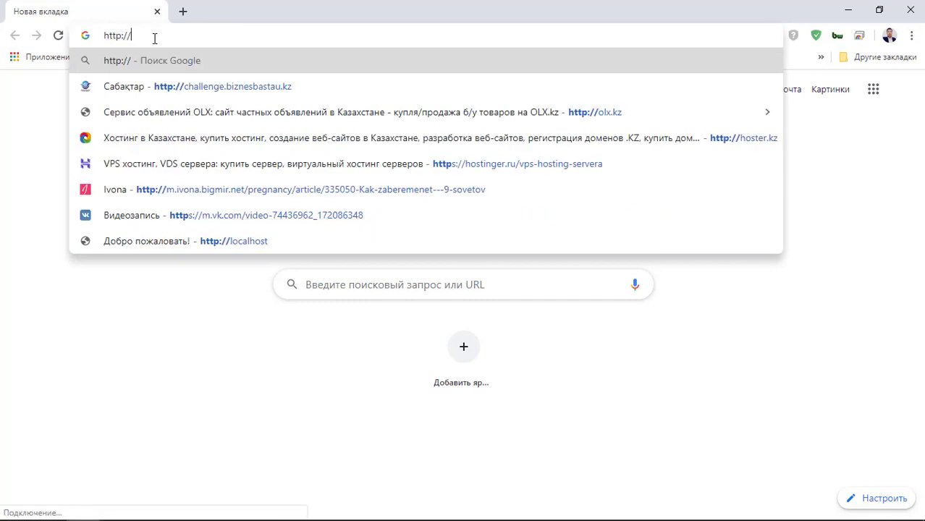
{"action": "key", "text": "ctrl+v"}
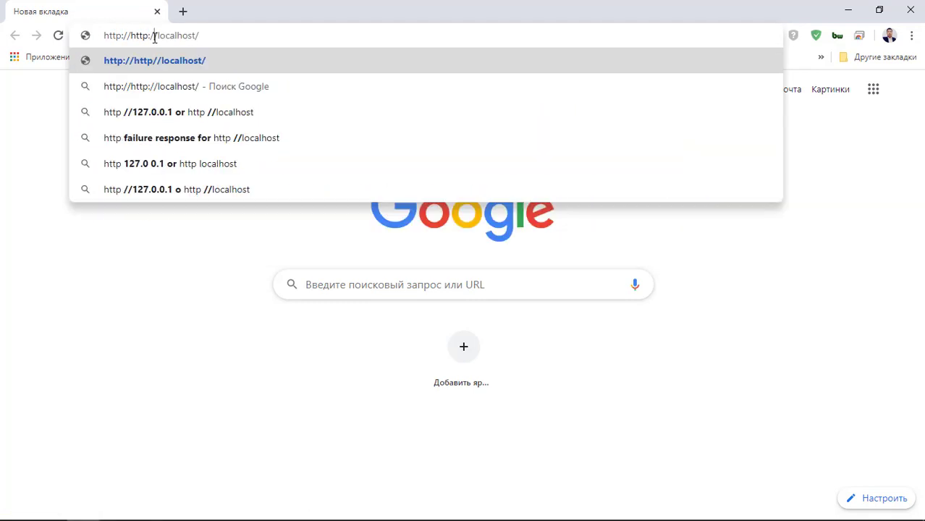
{"action": "left_click_drag", "start_coordinate": [129, 35], "coordinate": [102, 36]}
{"action": "key", "text": "Delete"}
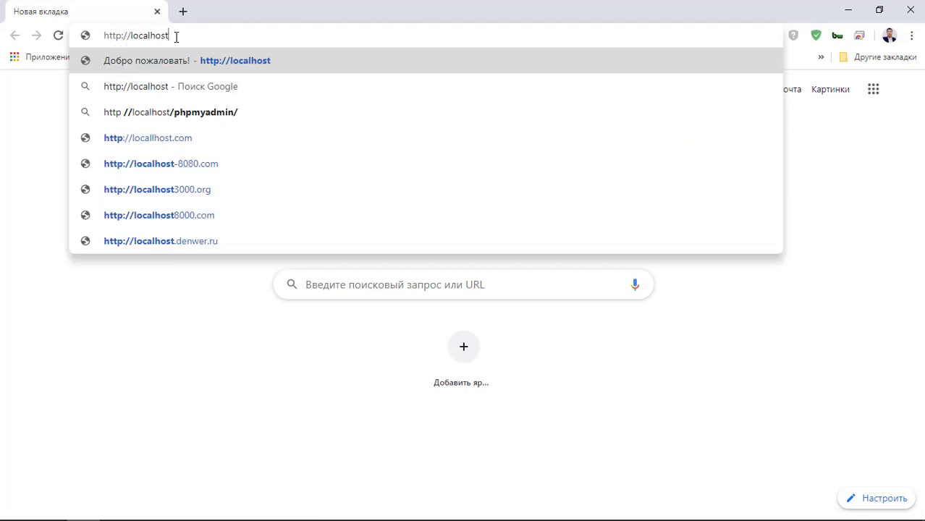
{"action": "key", "text": "Return"}
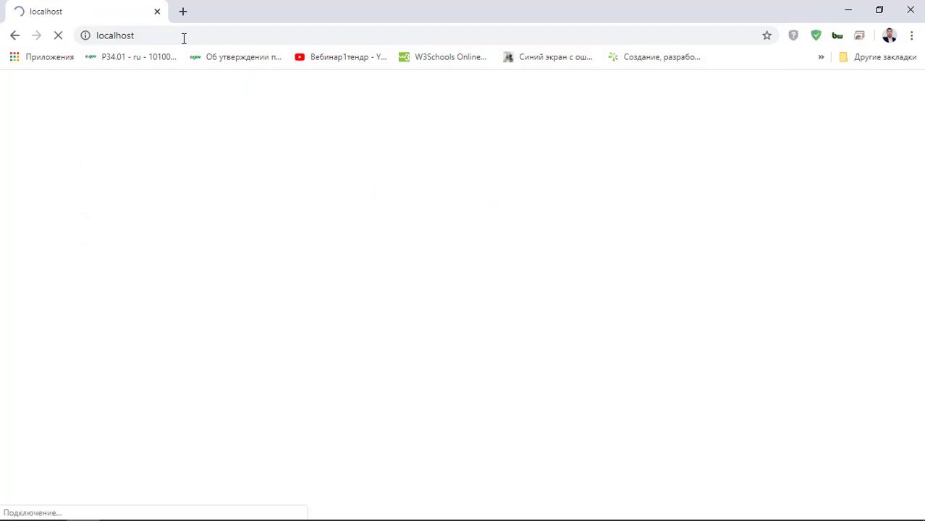
- Highlight the 'Добро пожаловать!' welcome text, then minimize Chrome to reveal the domains folder
{"action": "left_click_drag", "start_coordinate": [274, 202], "coordinate": [588, 335]}
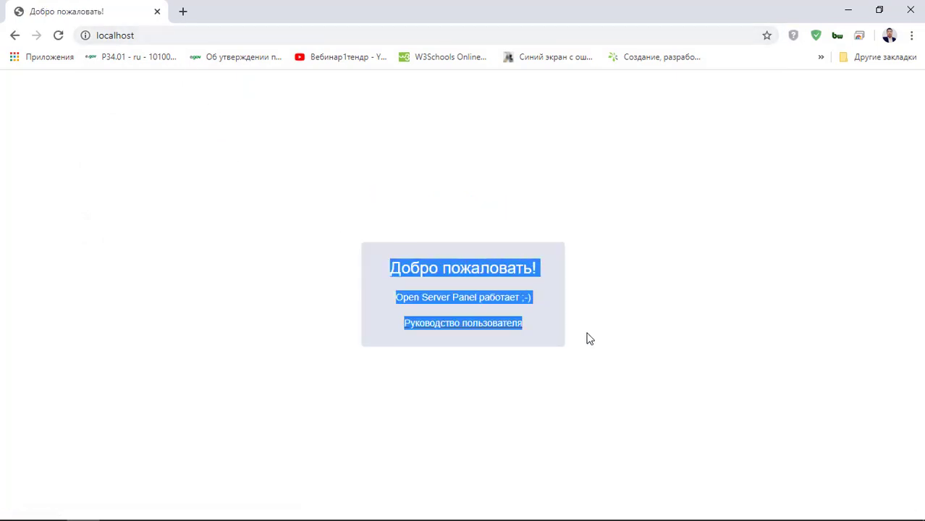
{"action": "left_click", "coordinate": [572, 396]}
{"action": "left_click_drag", "start_coordinate": [618, 391], "coordinate": [264, 198]}
{"action": "left_click", "coordinate": [274, 200]}
{"action": "left_click_drag", "start_coordinate": [419, 279], "coordinate": [255, 218]}
{"action": "left_click", "coordinate": [611, 335]}
{"action": "left_click", "coordinate": [252, 218]}
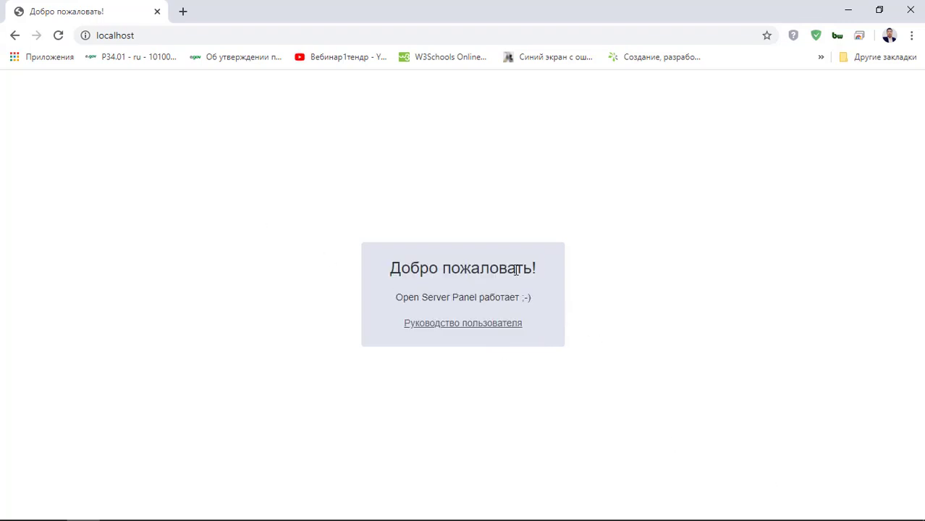
{"action": "left_click_drag", "start_coordinate": [334, 273], "coordinate": [610, 363]}
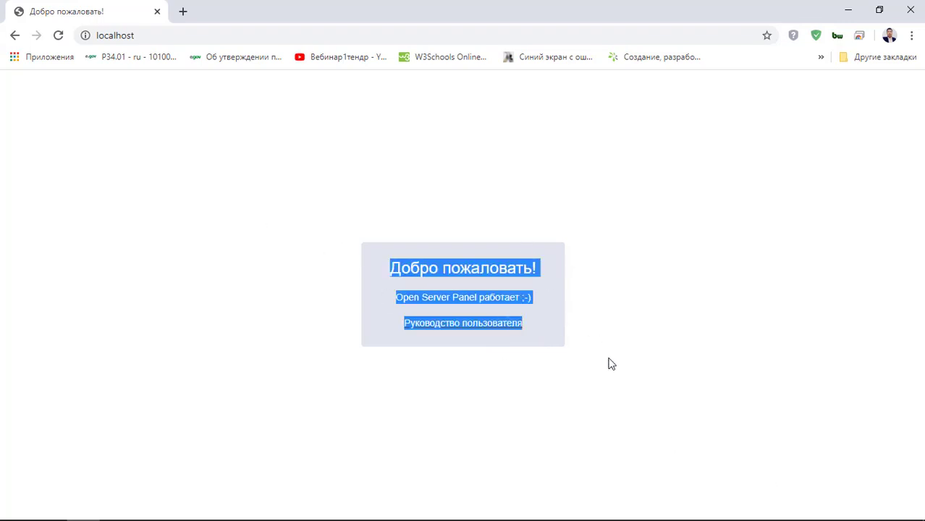
{"action": "left_click", "coordinate": [610, 363]}
{"action": "left_click", "coordinate": [848, 9]}
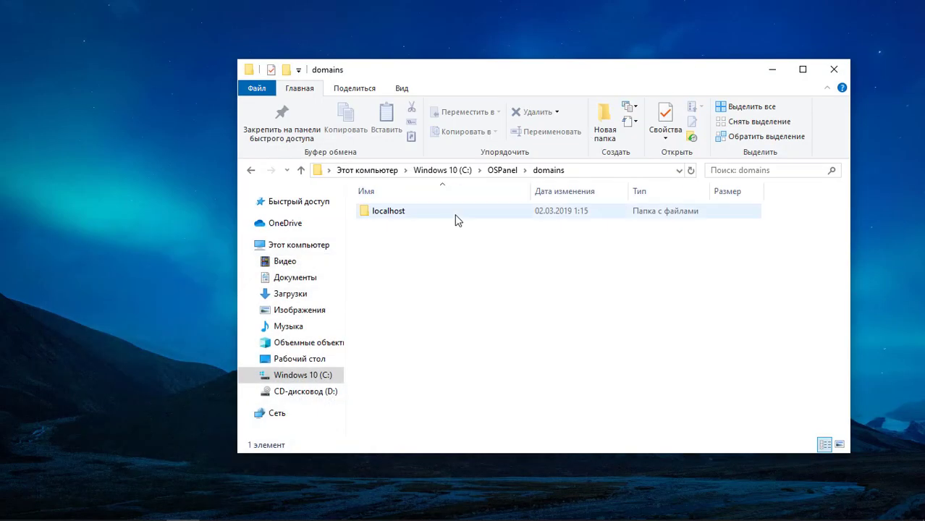
- Delete the .htaccess and index files inside domains\localhost, then bring Chrome forward
{"action": "double_click", "coordinate": [403, 221]}
{"action": "left_click_drag", "start_coordinate": [411, 300], "coordinate": [391, 199]}
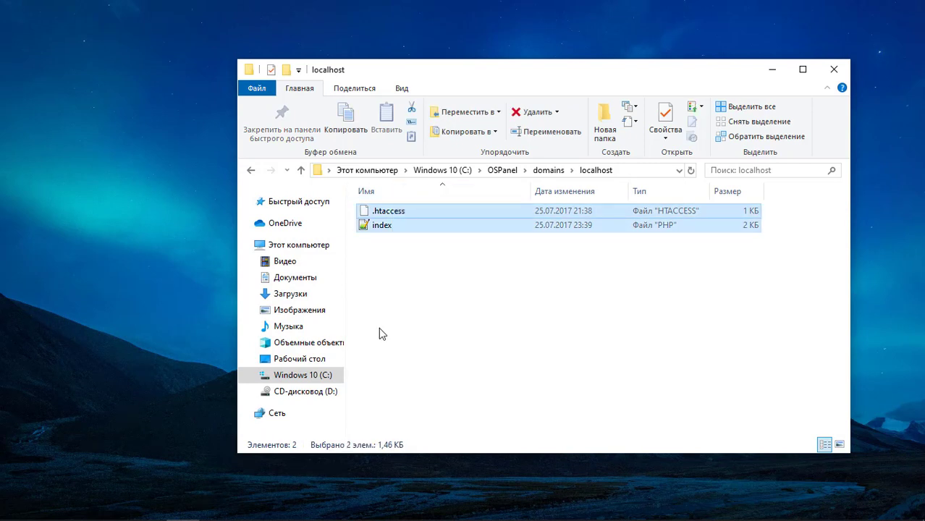
{"action": "key", "text": "Delete"}
{"action": "key", "text": "Return"}
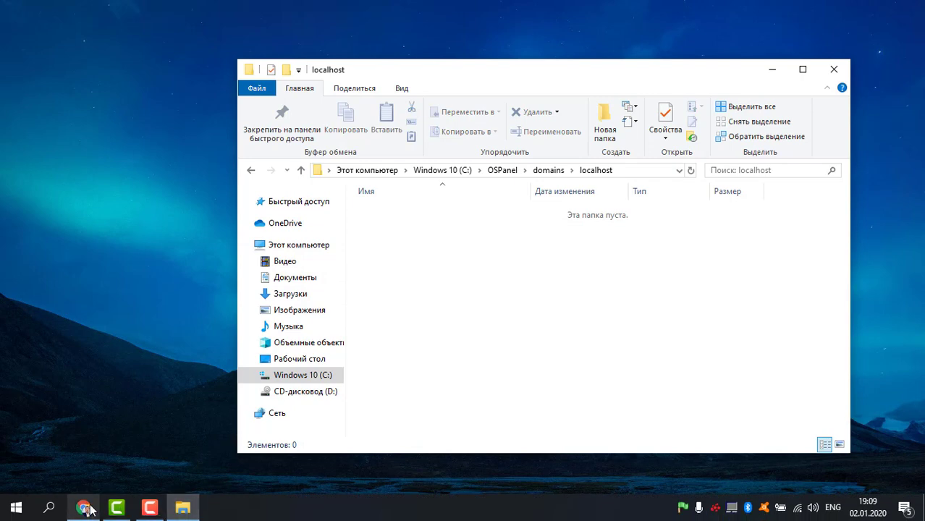
{"action": "left_click", "coordinate": [84, 508]}
- Reload localhost to show the empty 'Index of /' listing
{"action": "left_click", "coordinate": [58, 35]}
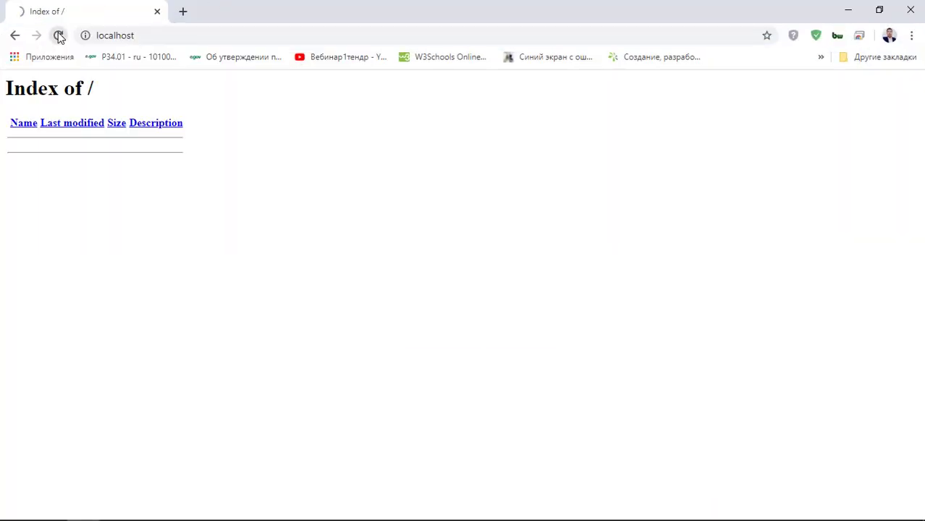
{"action": "left_click_drag", "start_coordinate": [347, 262], "coordinate": [1, 32]}
{"action": "mouse_move", "coordinate": [0, 78]}
{"action": "left_mouse_down"}
{"action": "mouse_move", "coordinate": [41, 293]}
{"action": "mouse_move", "coordinate": [318, 284]}
{"action": "mouse_move", "coordinate": [1, 86]}
{"action": "left_mouse_up"}
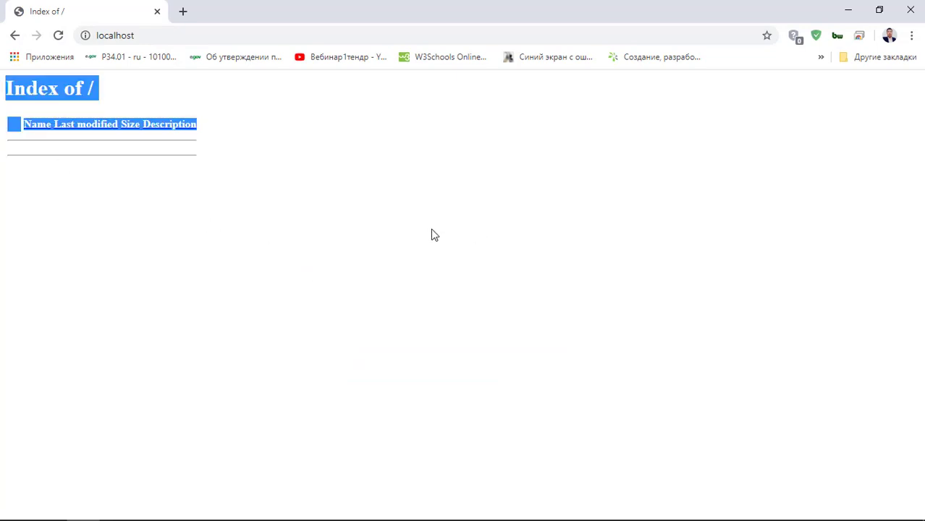
{"action": "left_click", "coordinate": [294, 177]}
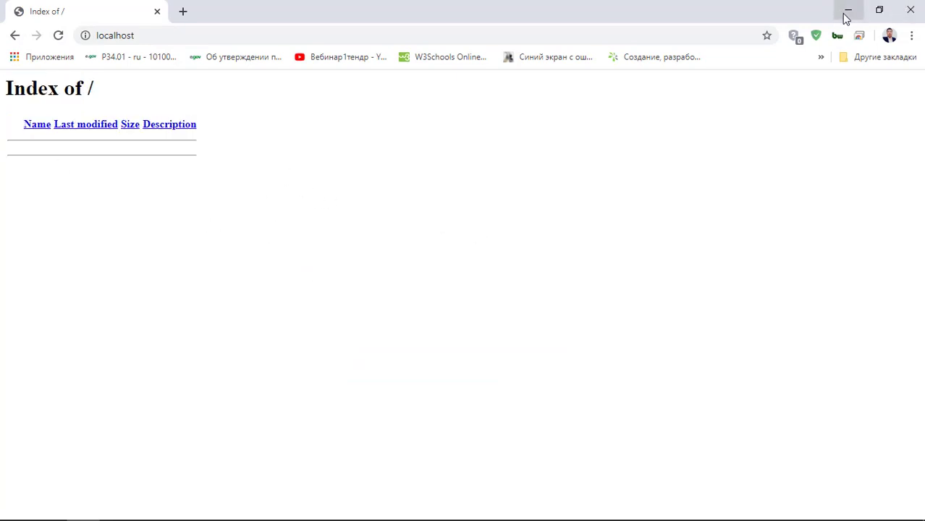
- Minimize and restore Chrome, then open a new blank tab
{"action": "left_click", "coordinate": [846, 13]}
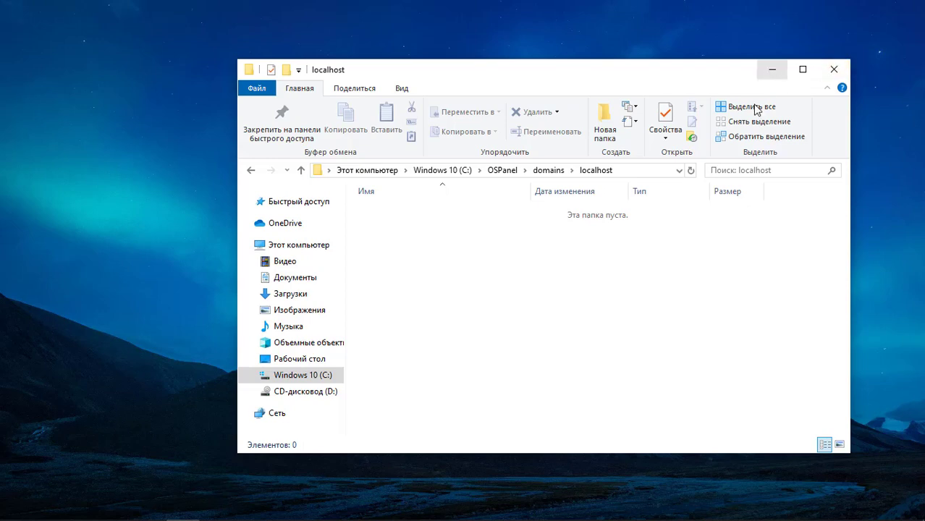
{"action": "mouse_move", "coordinate": [316, 507]}
{"action": "left_click", "coordinate": [84, 508]}
{"action": "left_click", "coordinate": [84, 508]}
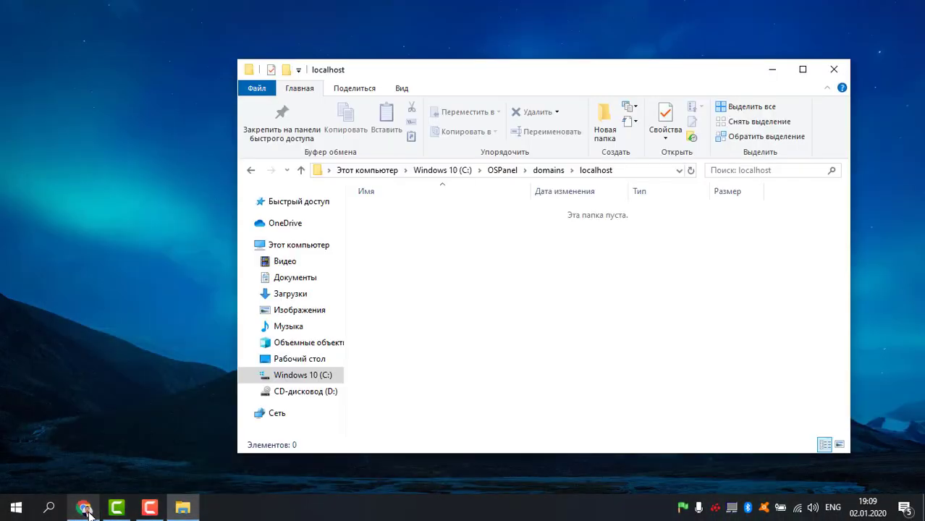
{"action": "left_click", "coordinate": [84, 508]}
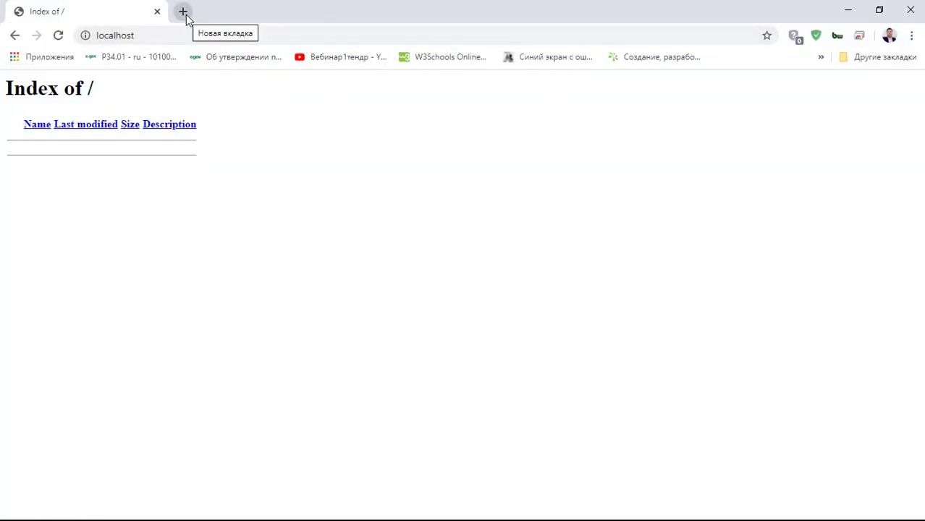
{"action": "left_click", "coordinate": [184, 13]}
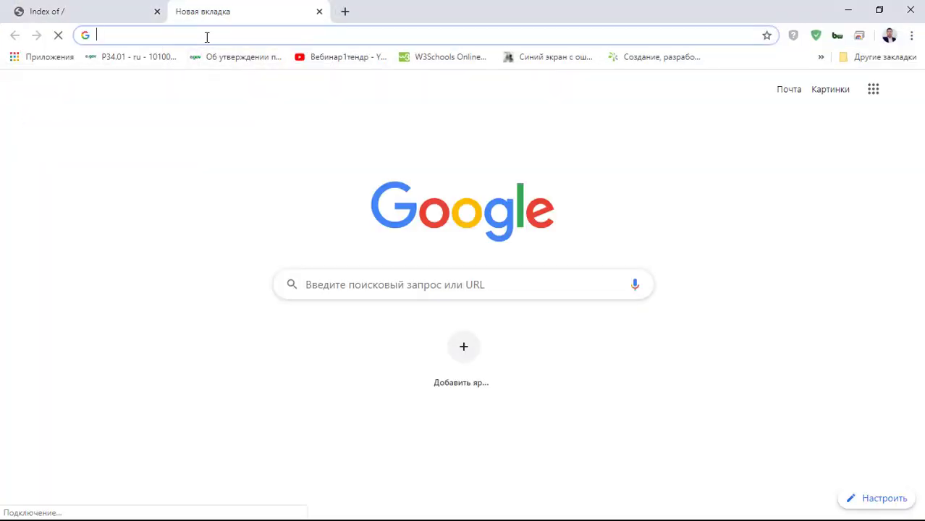
- Download wordpress-5.3.2-ru_RU.zip from ru.wordpress.org and view Chrome's downloads list
{"action": "type", "text": "ru.wordpress.org"}
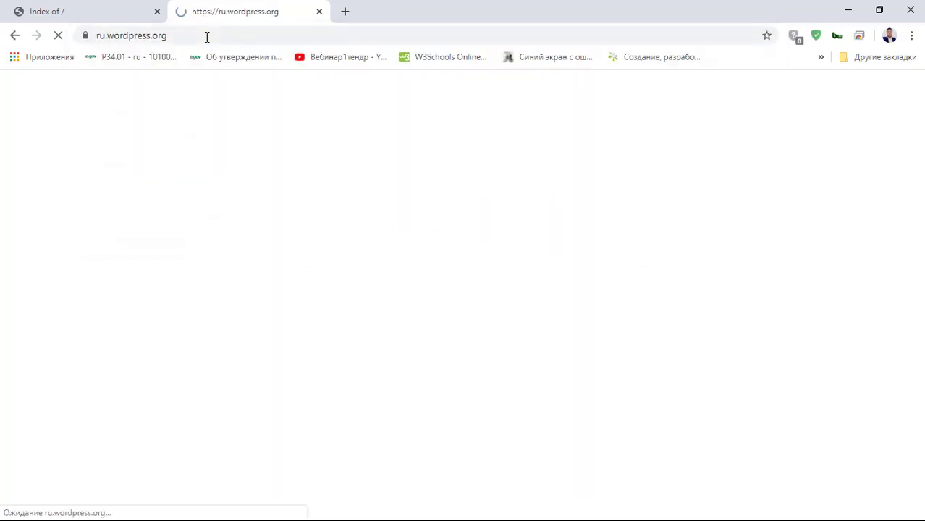
{"action": "scroll", "coordinate": [423, 307], "scroll_direction": "down", "scroll_amount": 3}
{"action": "scroll", "coordinate": [500, 278], "scroll_direction": "up", "scroll_amount": 3}
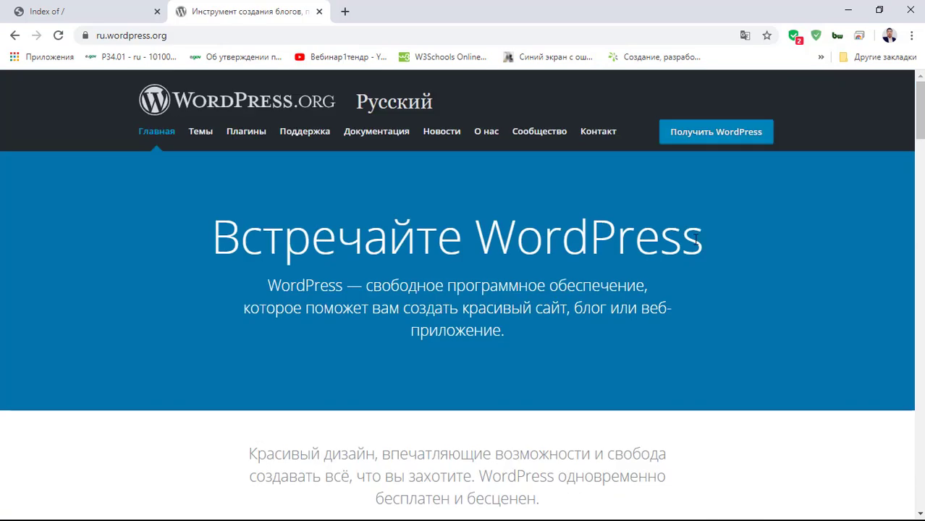
{"action": "left_click", "coordinate": [727, 137]}
{"action": "scroll", "coordinate": [325, 330], "scroll_direction": "down", "scroll_amount": 3}
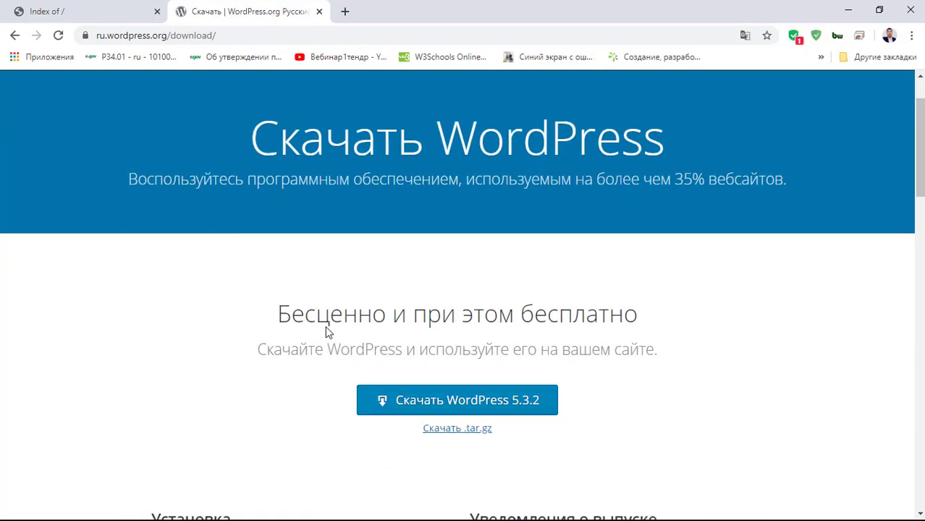
{"action": "left_click", "coordinate": [425, 283]}
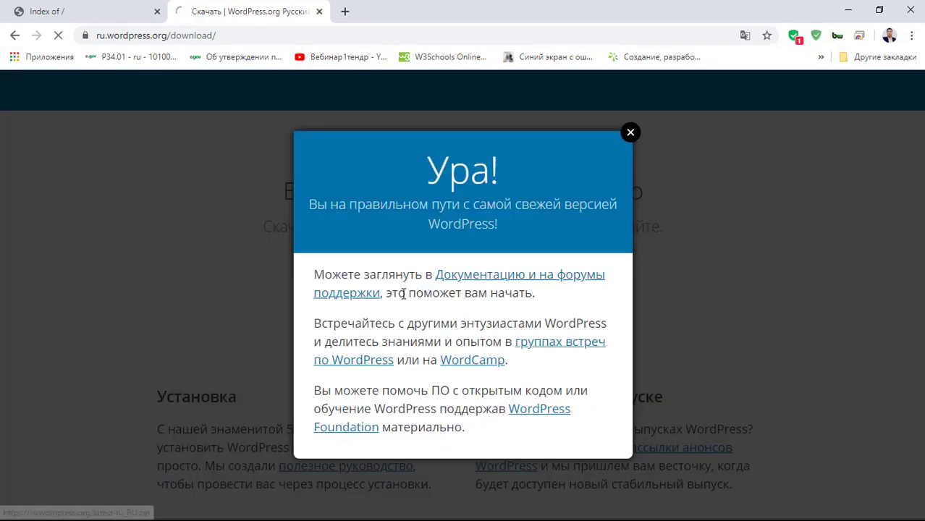
{"action": "left_click", "coordinate": [630, 118]}
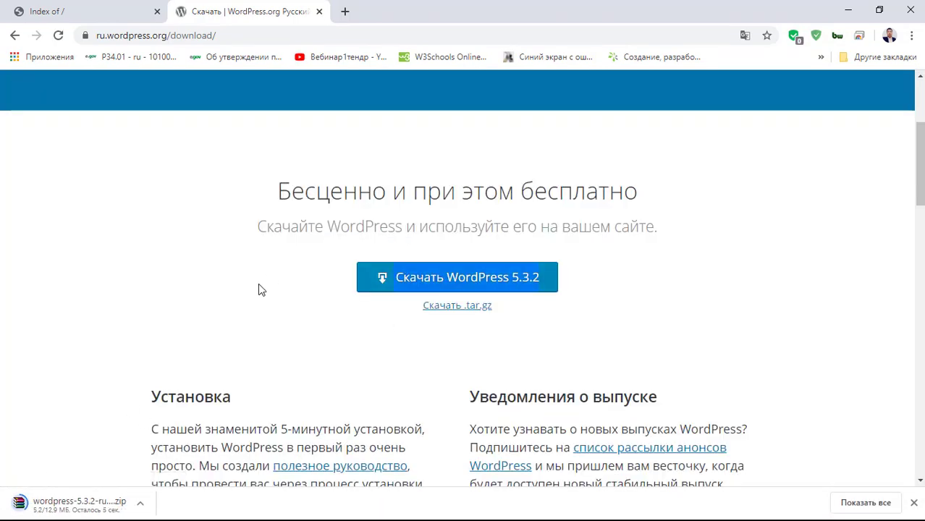
{"action": "scroll", "coordinate": [202, 406], "scroll_direction": "down", "scroll_amount": 3}
{"action": "key", "text": "ctrl+j"}
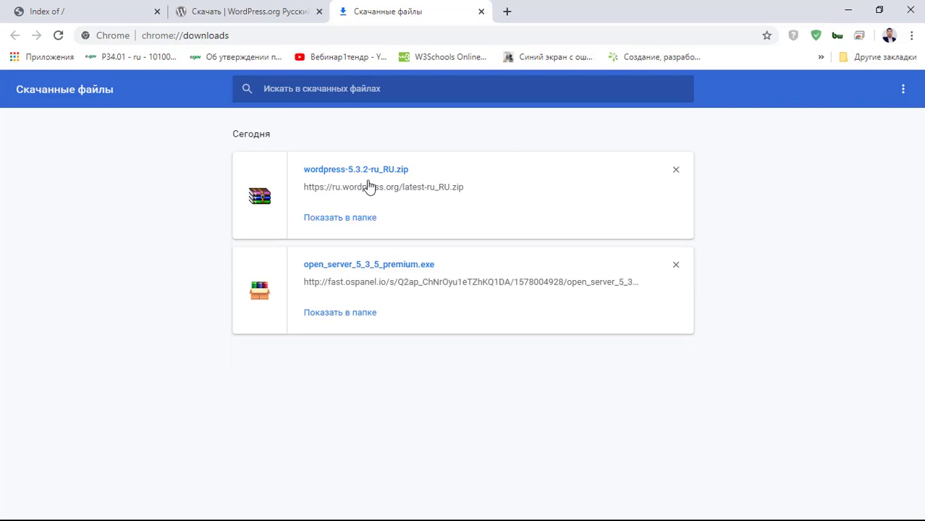
- Show the downloaded zip in its folder, closing the downloads tab and old Explorer windows
{"action": "left_click", "coordinate": [357, 220]}
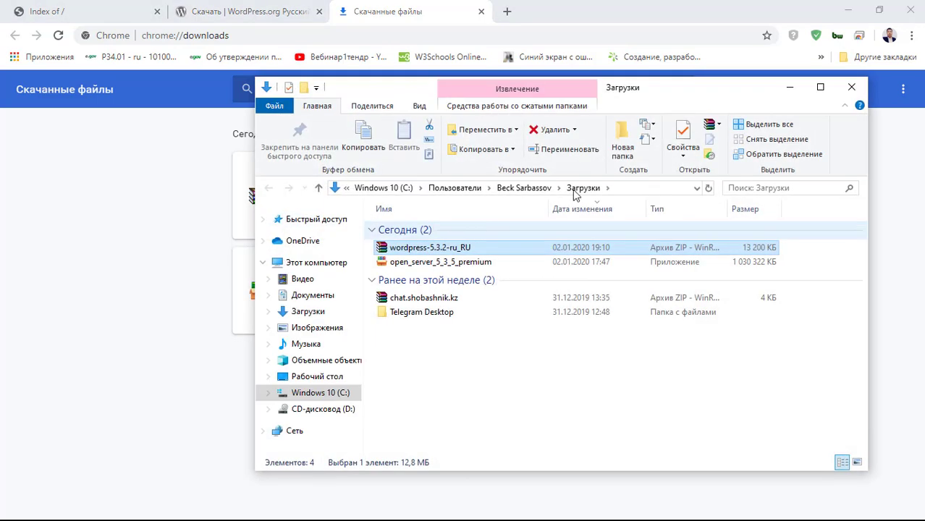
{"action": "left_click", "coordinate": [848, 89]}
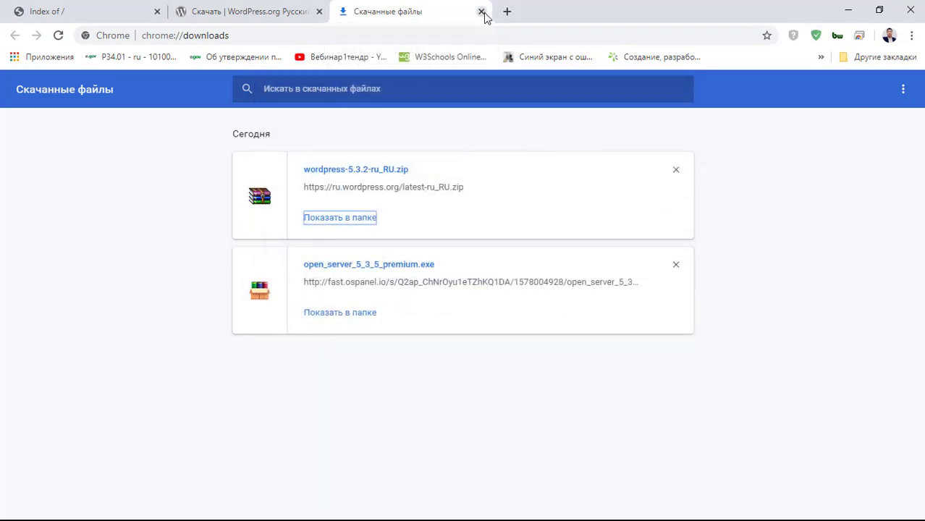
{"action": "left_click", "coordinate": [482, 12]}
{"action": "left_click", "coordinate": [846, 10]}
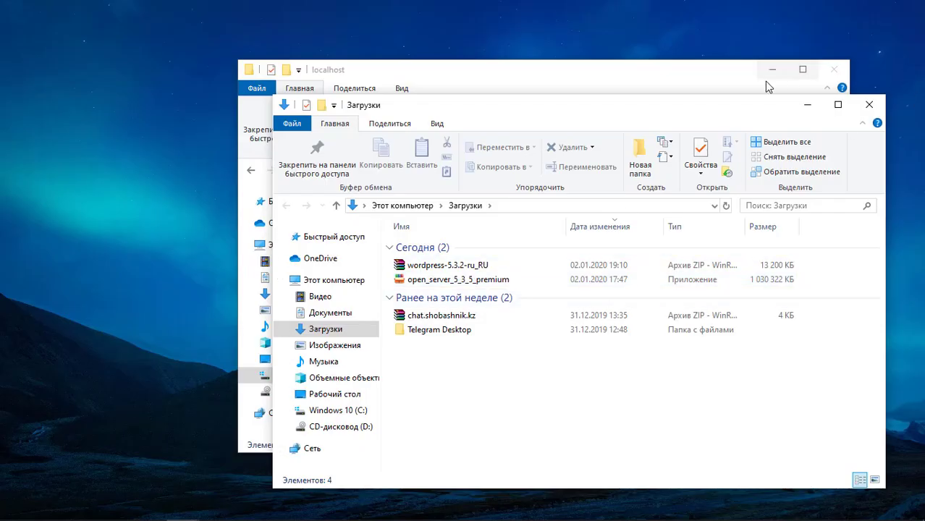
{"action": "left_click", "coordinate": [833, 69]}
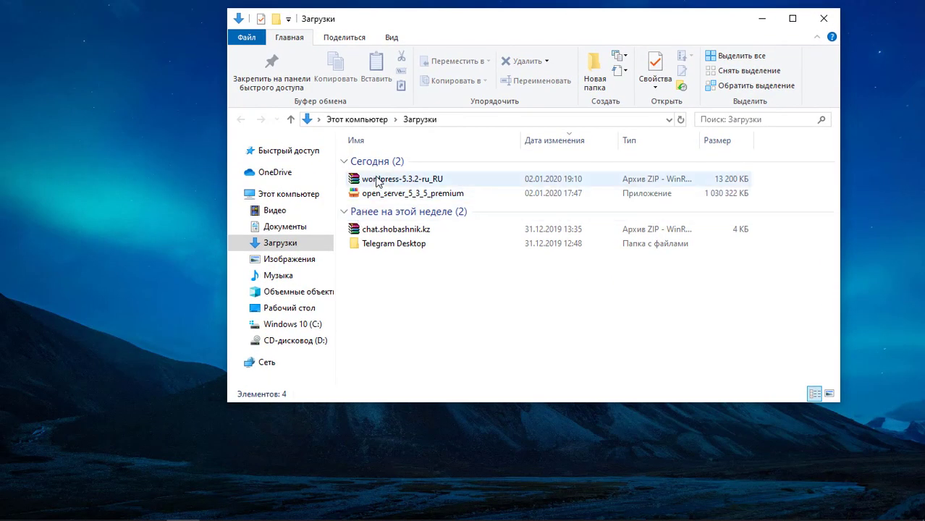
- Open wordpress-5.3.2-ru_RU.zip in WinRAR, enter its wordpress folder, and select all items
{"action": "right_click", "coordinate": [375, 181]}
{"action": "left_click", "coordinate": [382, 187]}
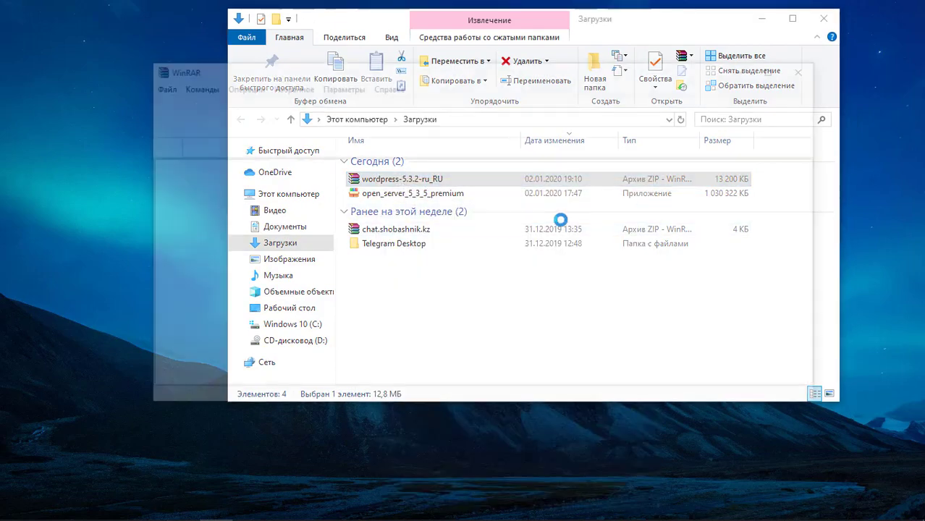
{"action": "left_click", "coordinate": [178, 197]}
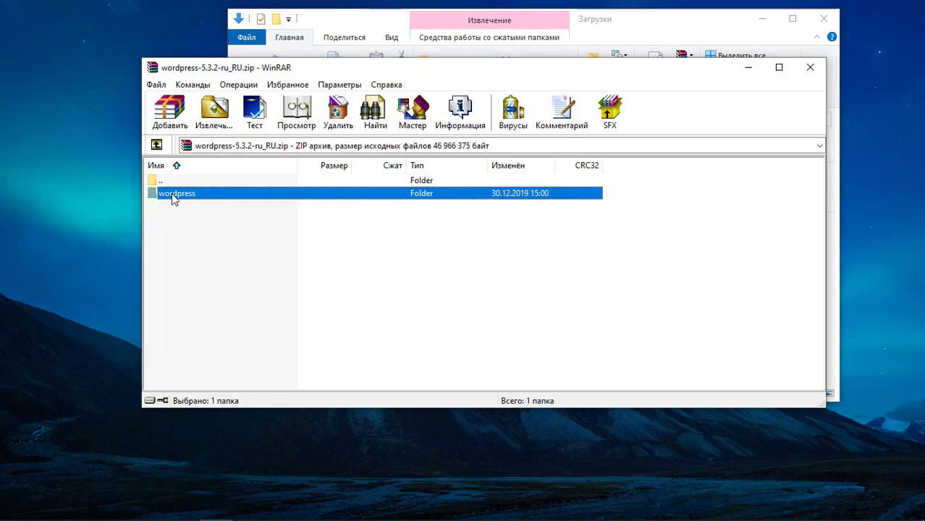
{"action": "double_click", "coordinate": [173, 197]}
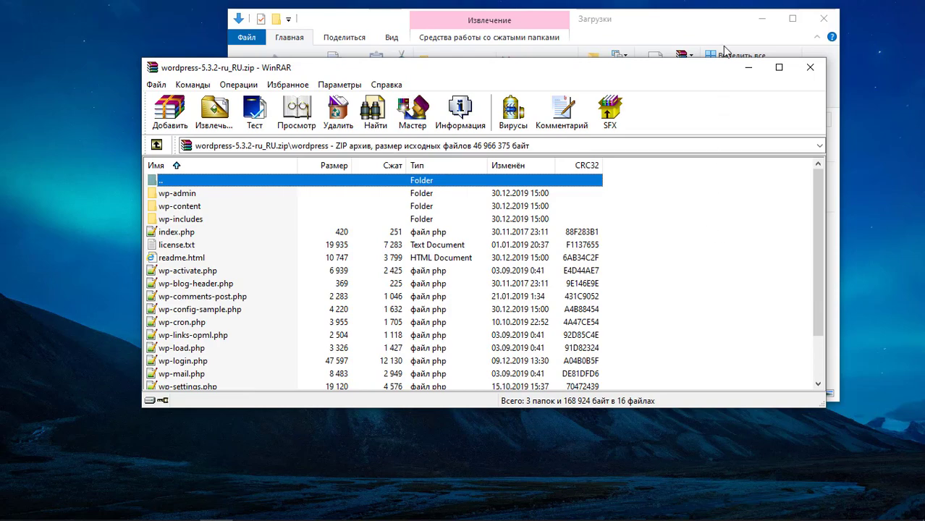
{"action": "left_click_drag", "start_coordinate": [634, 70], "coordinate": [894, 125]}
{"action": "left_click_drag", "start_coordinate": [698, 28], "coordinate": [431, 37]}
{"action": "left_click", "coordinate": [556, 27]}
{"action": "scroll", "coordinate": [449, 272], "scroll_direction": "down", "scroll_amount": 1}
{"action": "scroll", "coordinate": [495, 284], "scroll_direction": "up", "scroll_amount": 1}
{"action": "left_click_drag", "start_coordinate": [892, 252], "coordinate": [491, 478]}
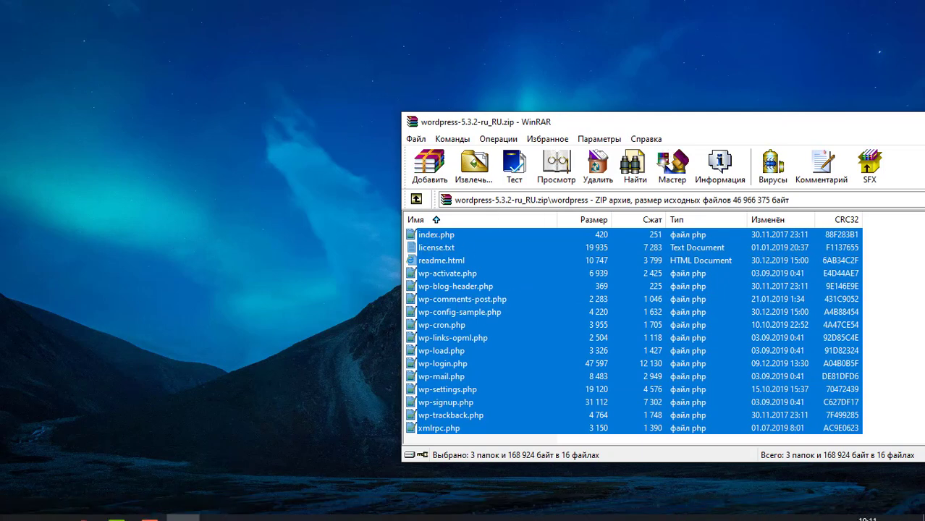
- Open the empty C:\OSPanel\domains\localhost folder in a new Explorer window
{"action": "left_click", "coordinate": [16, 507]}
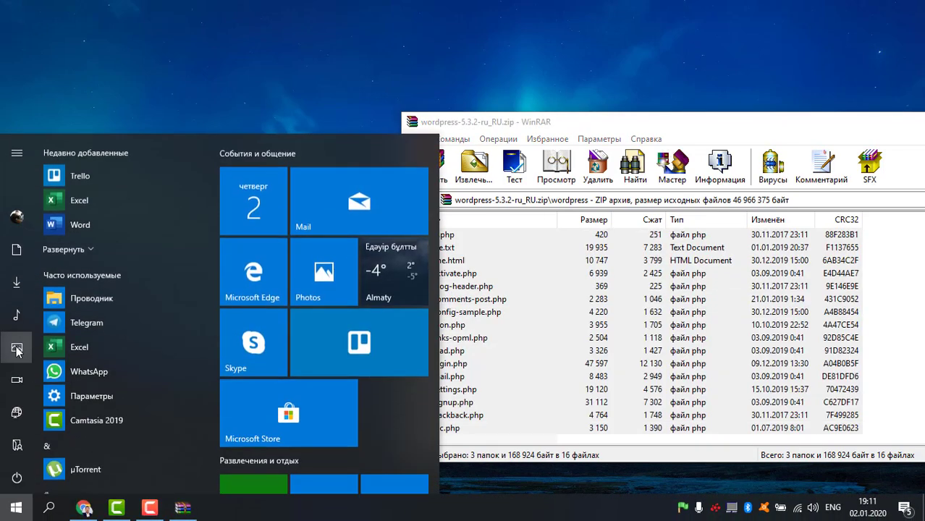
{"action": "left_click", "coordinate": [16, 446]}
{"action": "left_click", "coordinate": [66, 332]}
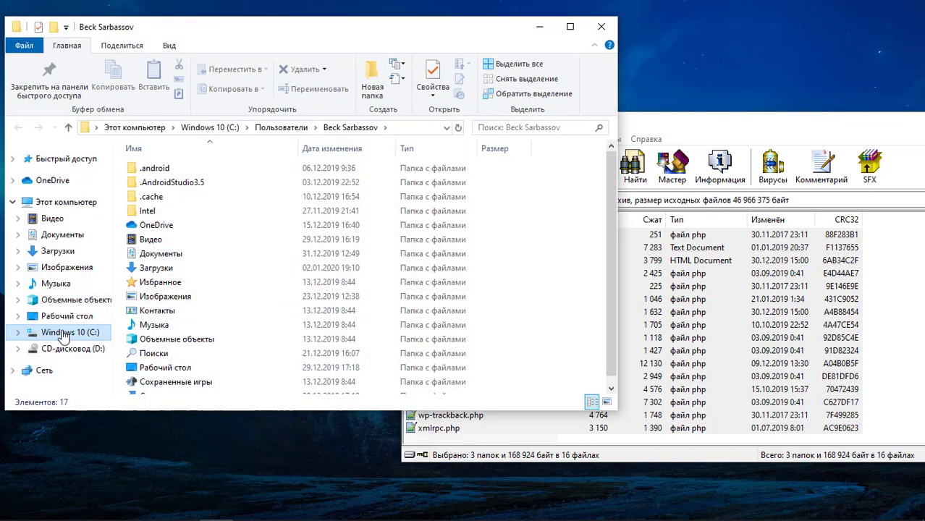
{"action": "double_click", "coordinate": [173, 240]}
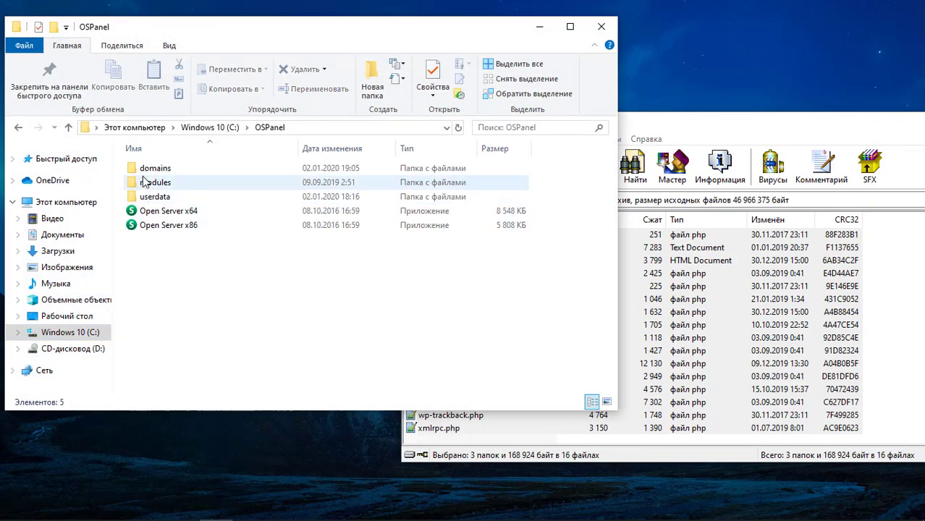
{"action": "double_click", "coordinate": [171, 172]}
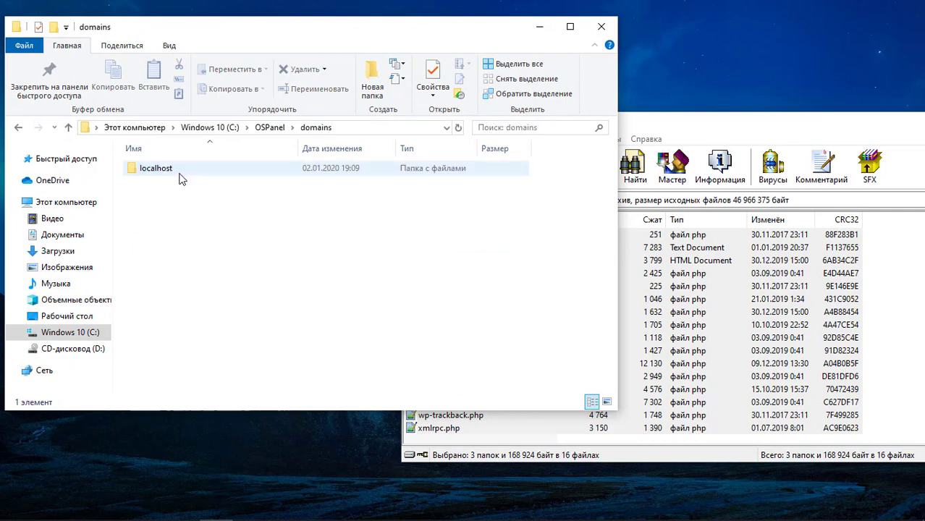
{"action": "double_click", "coordinate": [160, 172]}
- Drag the WordPress files from WinRAR into localhost, then close WinRAR
{"action": "left_click", "coordinate": [677, 131]}
{"action": "scroll", "coordinate": [438, 367], "scroll_direction": "up", "scroll_amount": 2}
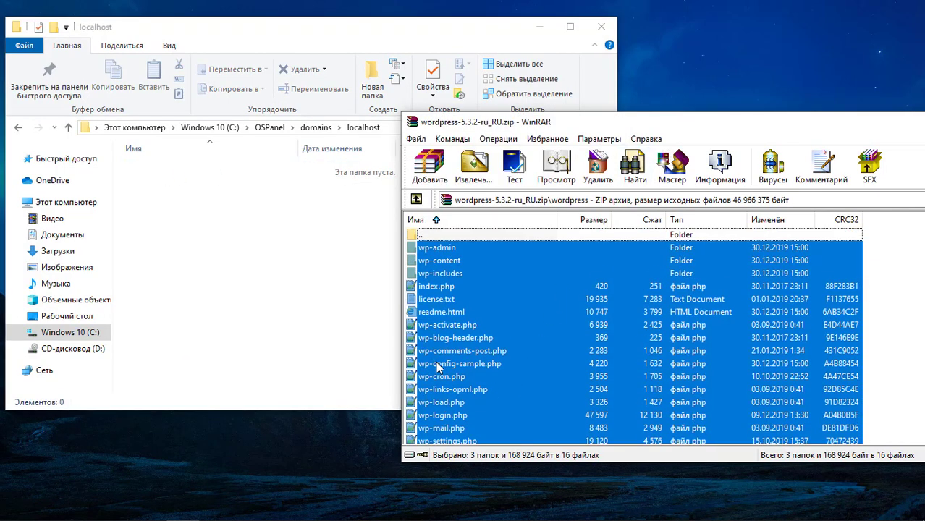
{"action": "left_click_drag", "start_coordinate": [438, 290], "coordinate": [243, 246]}
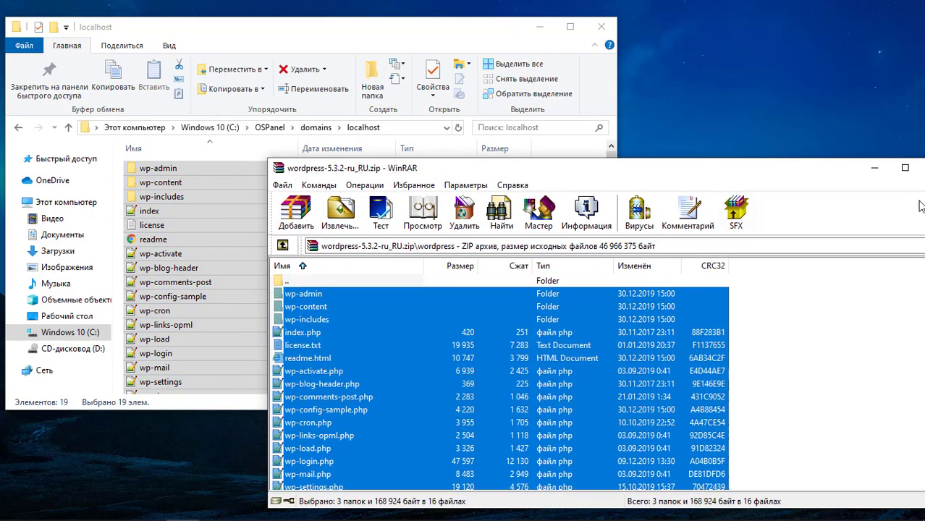
{"action": "left_click_drag", "start_coordinate": [852, 178], "coordinate": [782, 178]}
{"action": "left_click", "coordinate": [891, 172]}
{"action": "left_click_drag", "start_coordinate": [488, 32], "coordinate": [608, 30]}
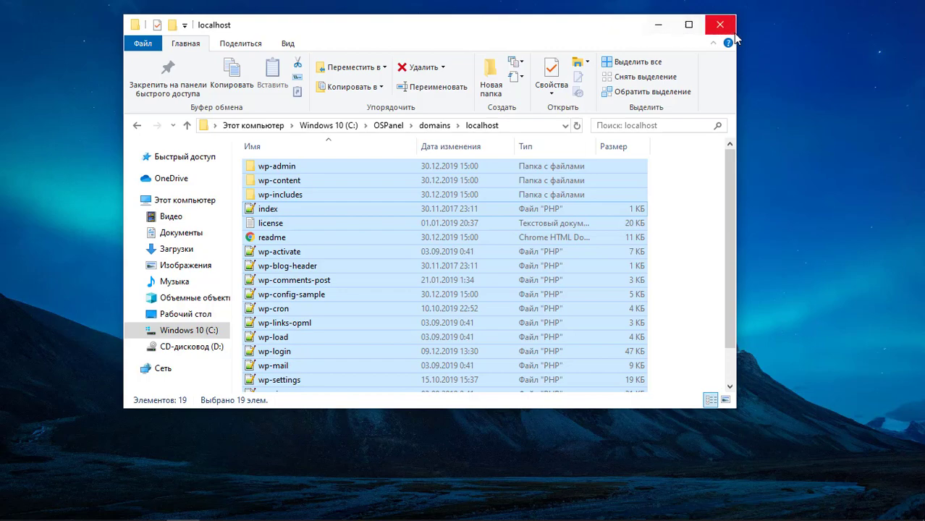
- Close Explorer and the download tab, then reload localhost to start WordPress setup
{"action": "left_click", "coordinate": [721, 26]}
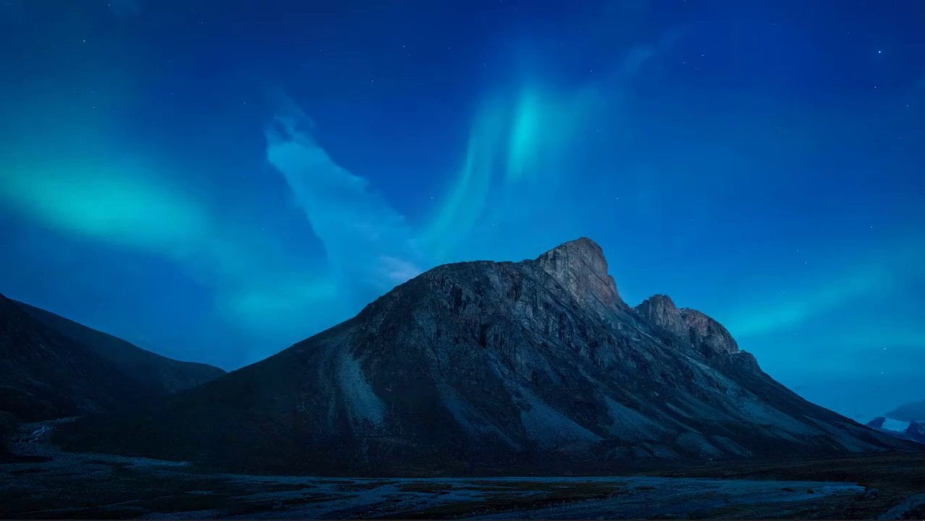
{"action": "left_click", "coordinate": [84, 512]}
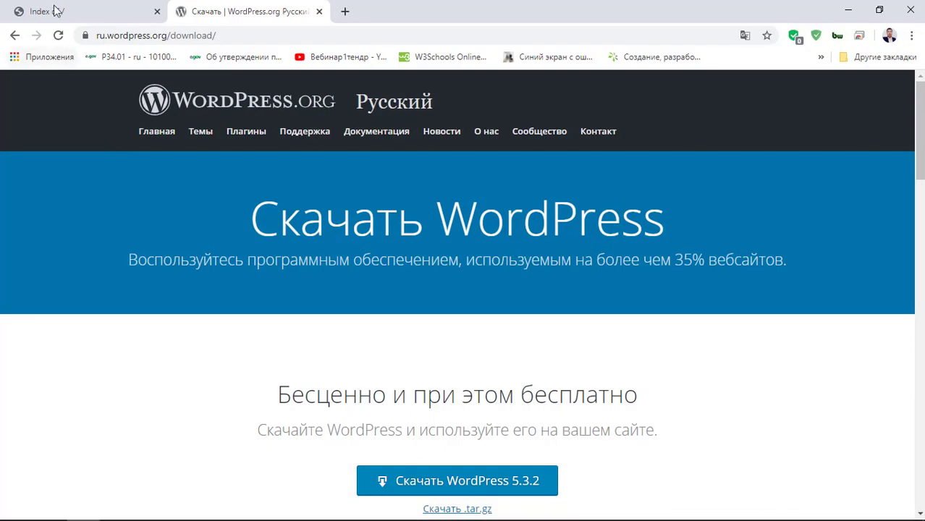
{"action": "left_click", "coordinate": [320, 12]}
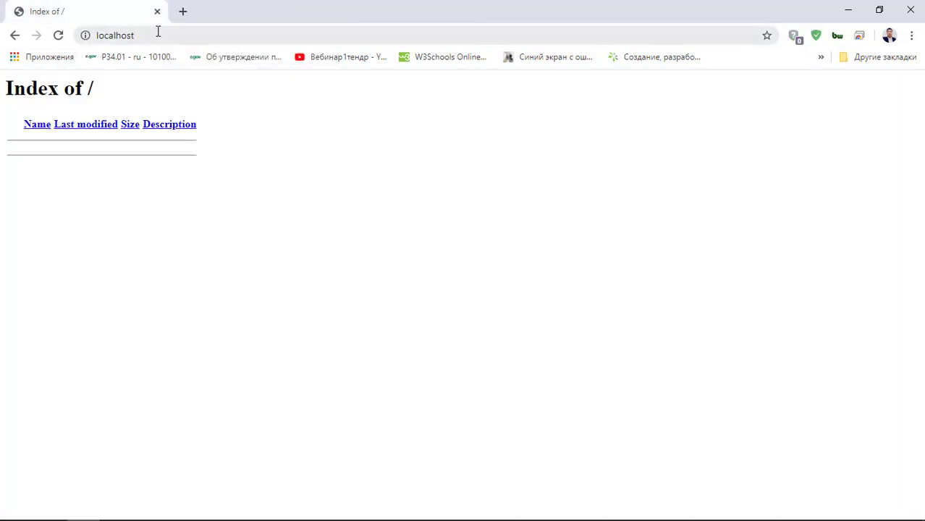
{"action": "left_click", "coordinate": [158, 32]}
{"action": "left_click", "coordinate": [57, 36]}
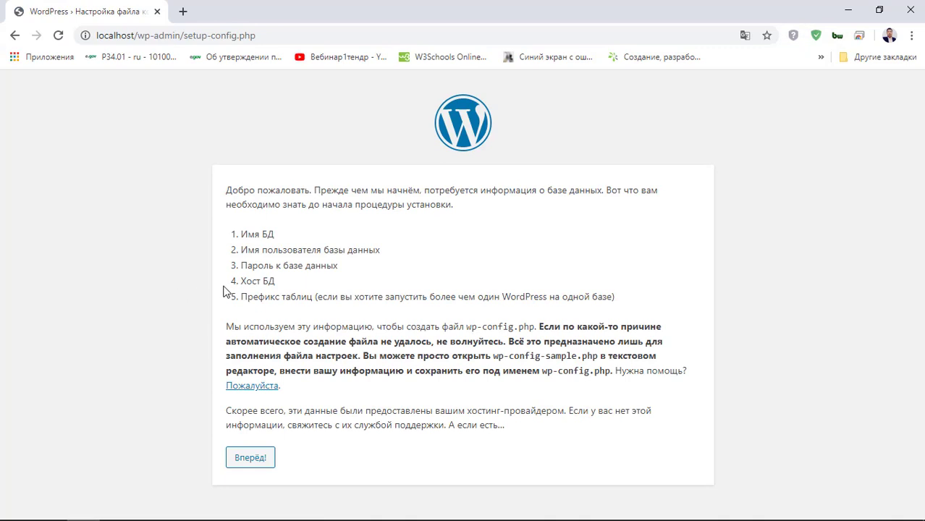
{"action": "left_click_drag", "start_coordinate": [225, 190], "coordinate": [447, 477]}
{"action": "left_click", "coordinate": [448, 479]}
- Continue past the requirements page and clear the default 'wordpress' database name
{"action": "left_click_drag", "start_coordinate": [235, 240], "coordinate": [291, 239]}
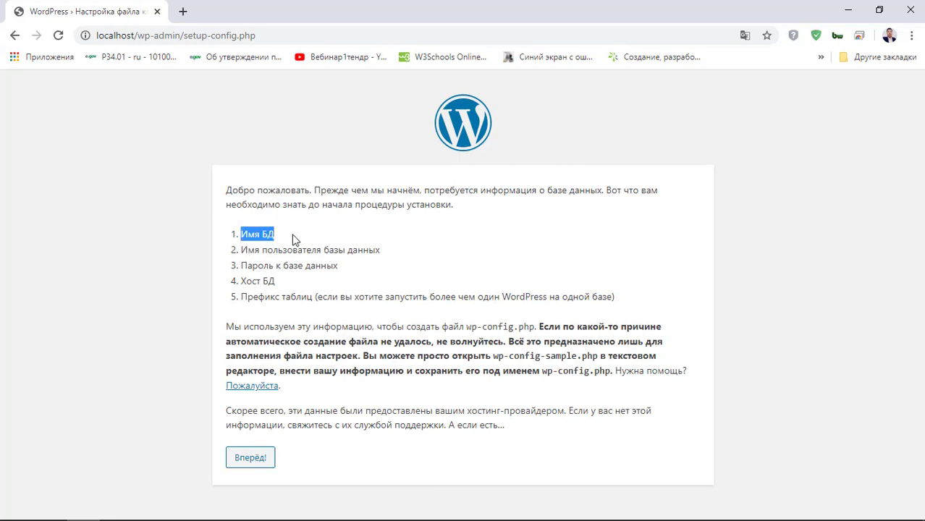
{"action": "left_click_drag", "start_coordinate": [339, 266], "coordinate": [241, 266]}
{"action": "left_click", "coordinate": [304, 465]}
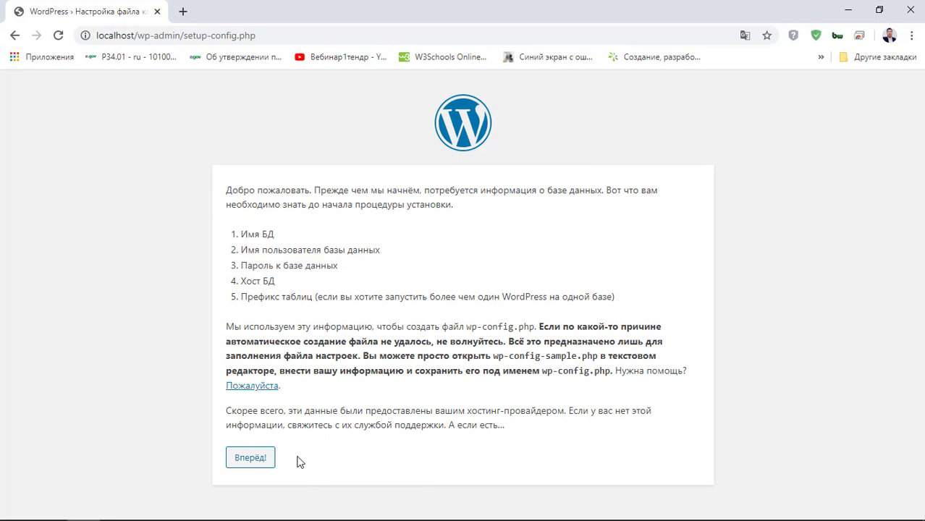
{"action": "left_click", "coordinate": [259, 462]}
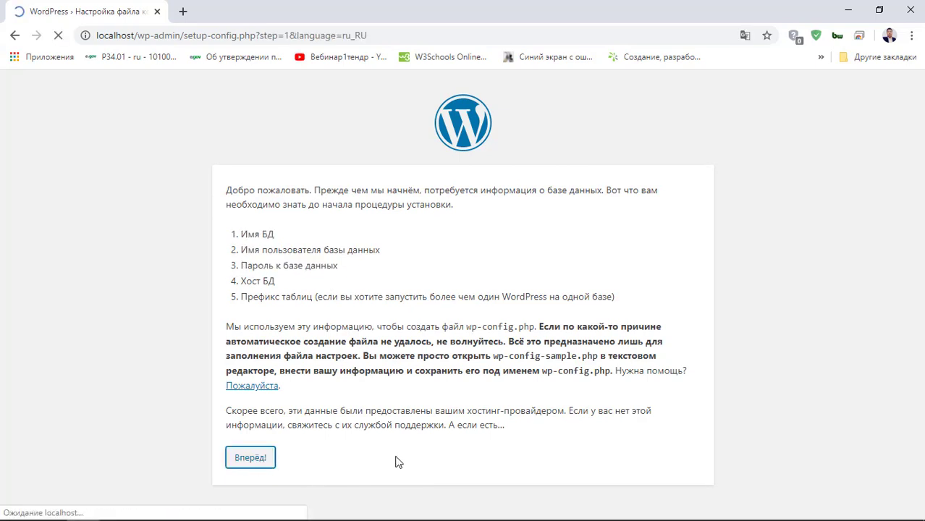
{"action": "left_click_drag", "start_coordinate": [403, 239], "coordinate": [311, 244]}
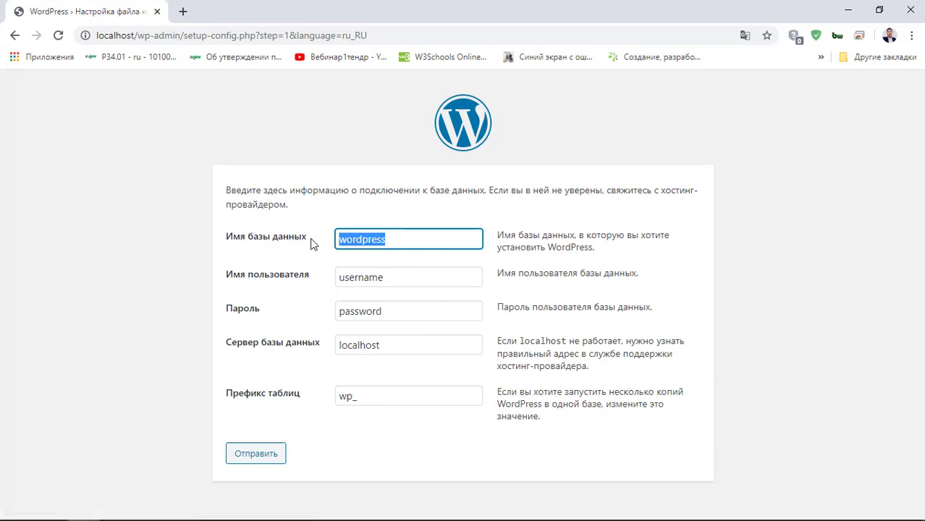
{"action": "key", "text": "BackSpace"}
{"action": "left_click", "coordinate": [437, 211]}
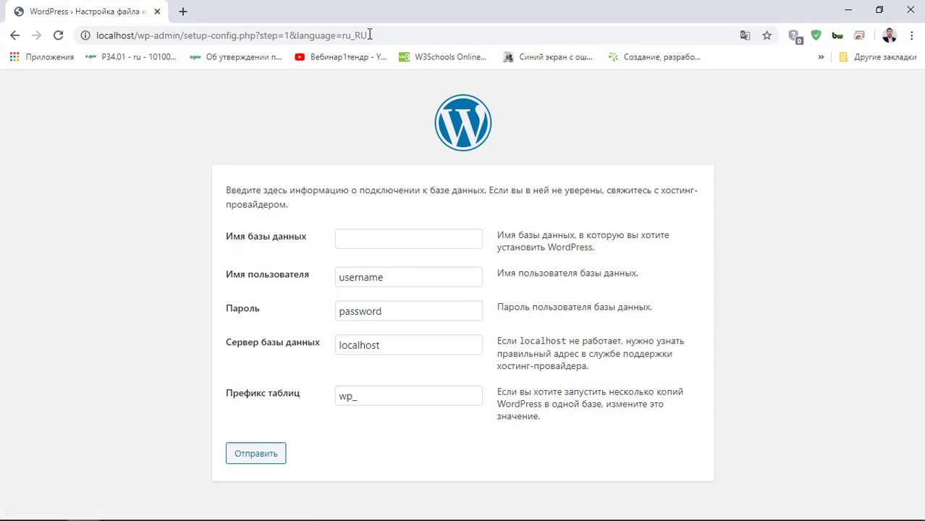
{"action": "mouse_move", "coordinate": [698, 508]}
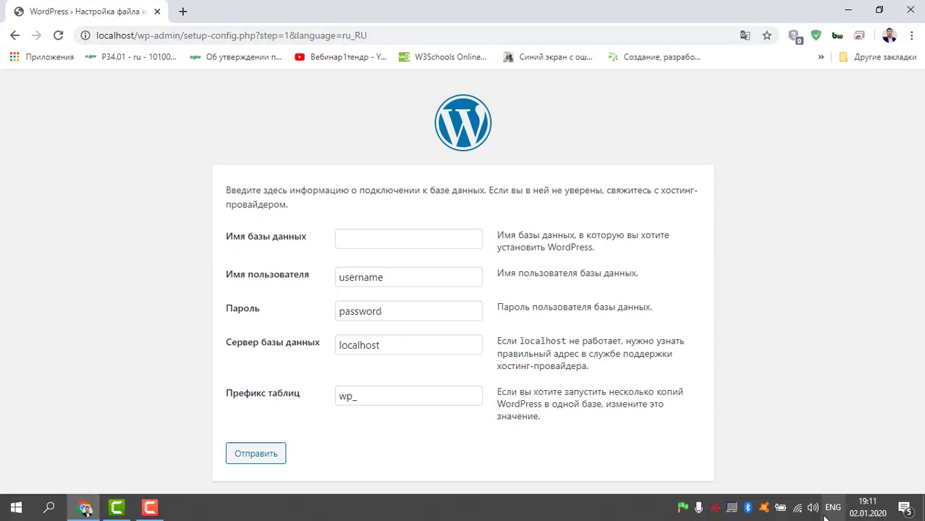
- Open phpMyAdmin from the Open Server tray menu and log in as root with an empty password
{"action": "left_click", "coordinate": [682, 509]}
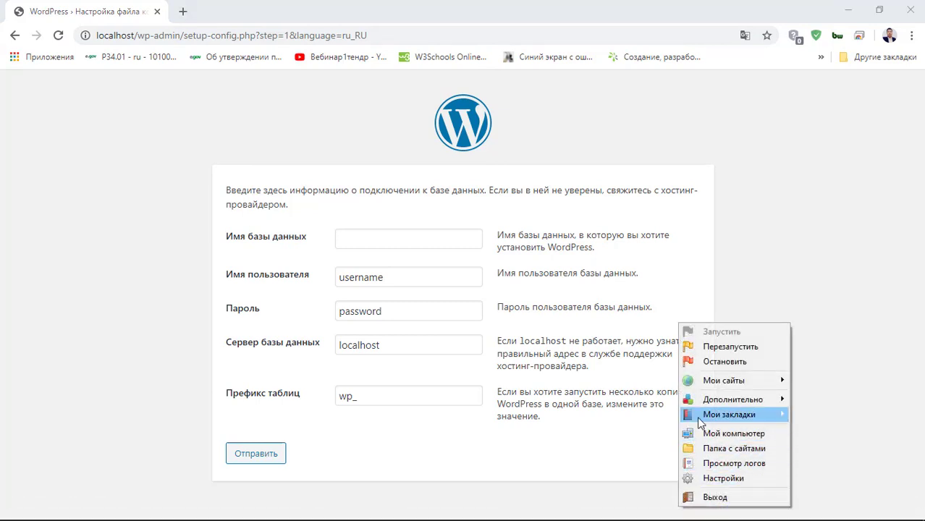
{"action": "mouse_move", "coordinate": [713, 401]}
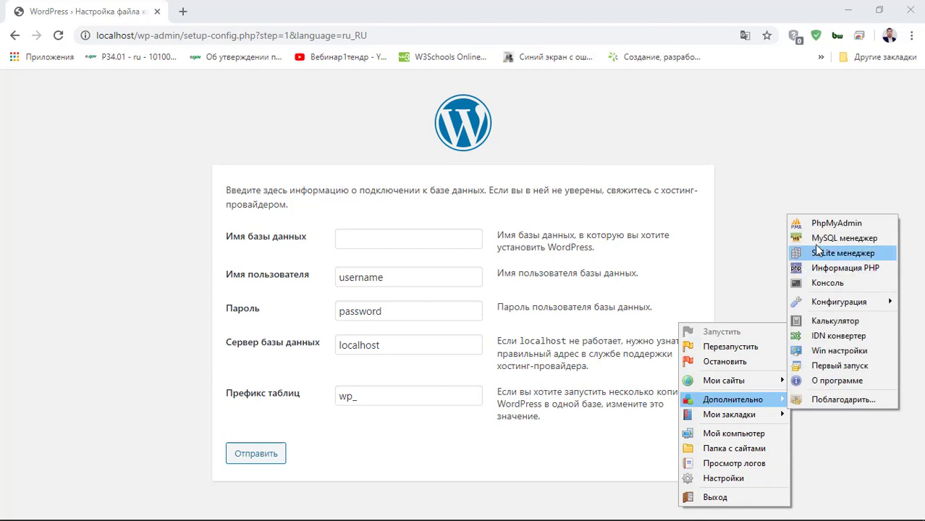
{"action": "left_click", "coordinate": [851, 225]}
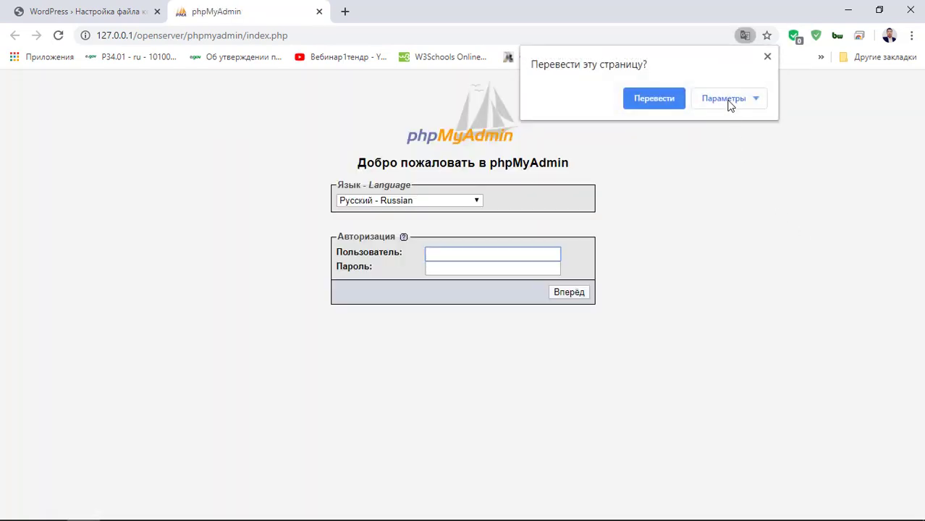
{"action": "left_click", "coordinate": [768, 58]}
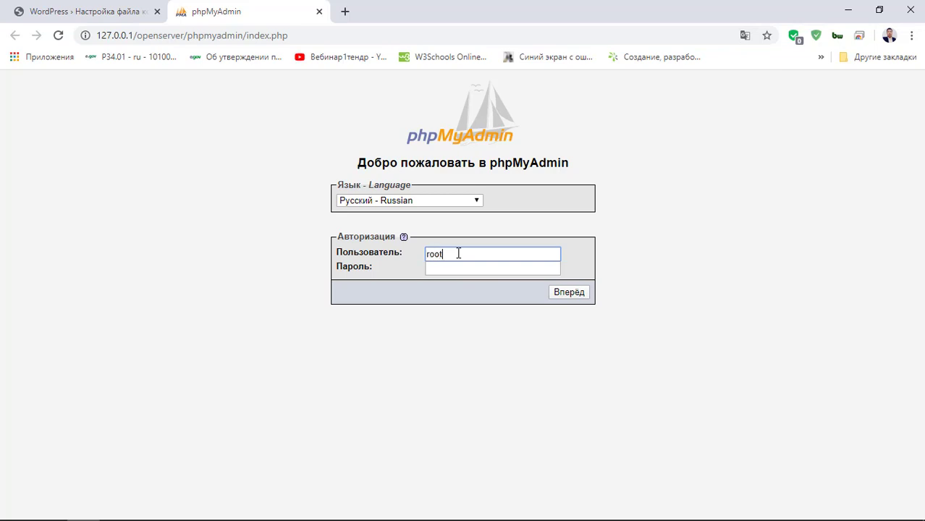
{"action": "left_click", "coordinate": [564, 294]}
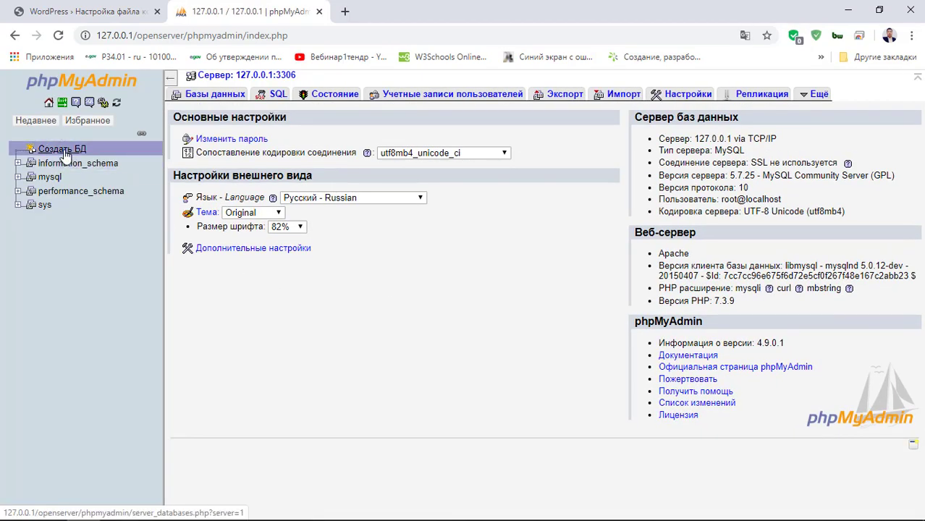
- Create a new database named wplocal in phpMyAdmin
{"action": "left_click_drag", "start_coordinate": [434, 373], "coordinate": [123, 42]}
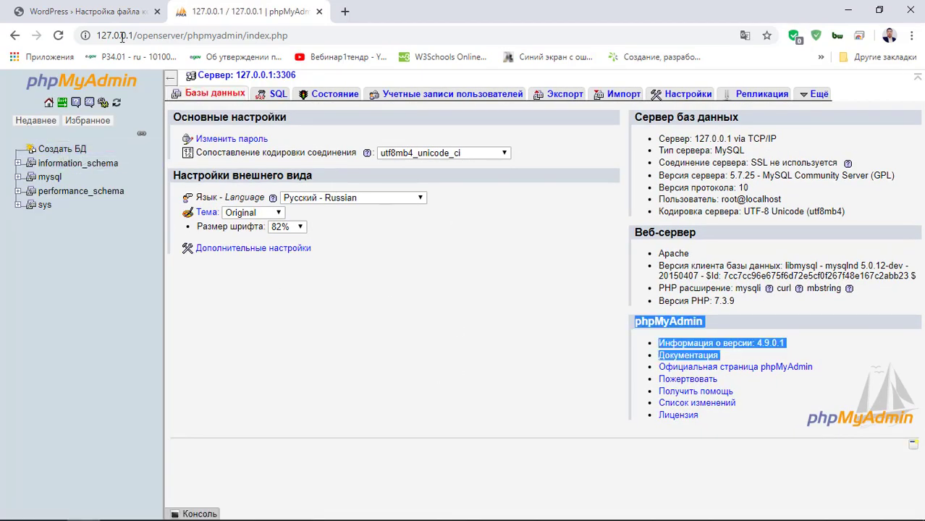
{"action": "left_click", "coordinate": [432, 427]}
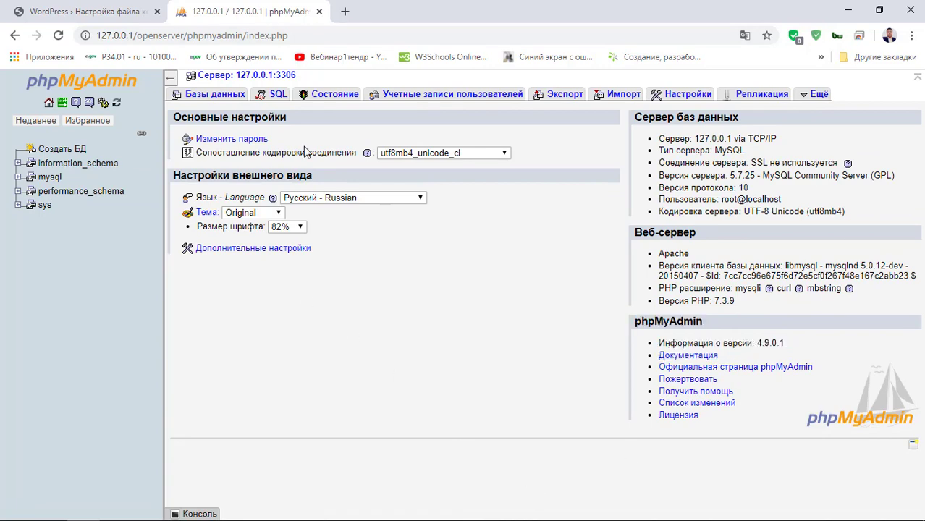
{"action": "left_click", "coordinate": [65, 153]}
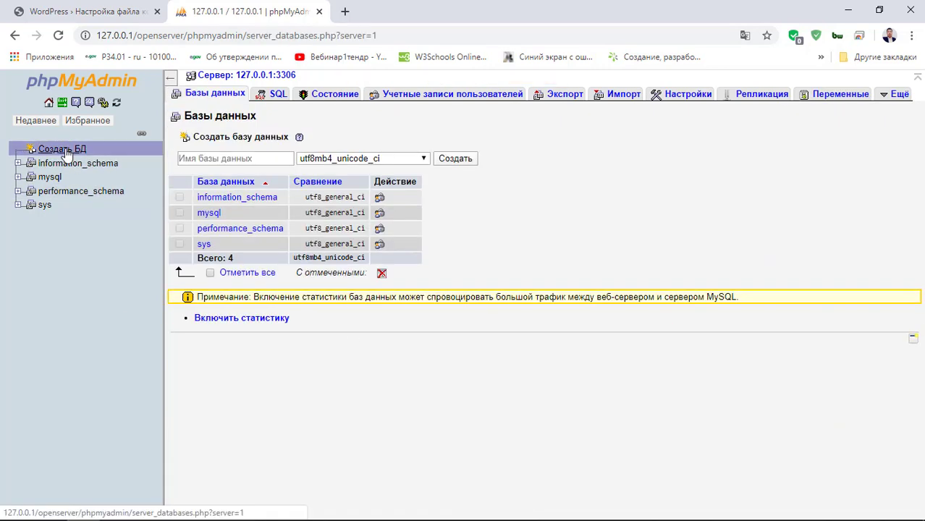
{"action": "left_click", "coordinate": [207, 161]}
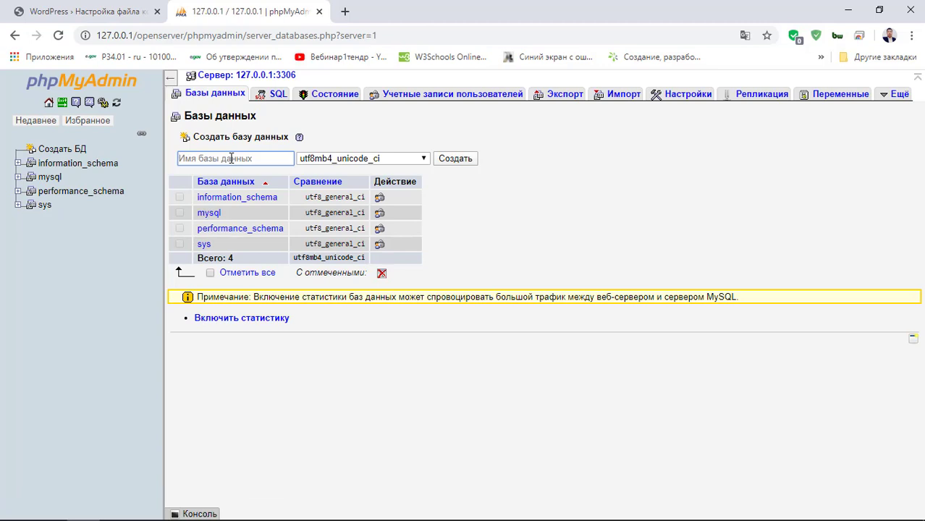
{"action": "type", "text": "wplocal"}
{"action": "left_click", "coordinate": [457, 160]}
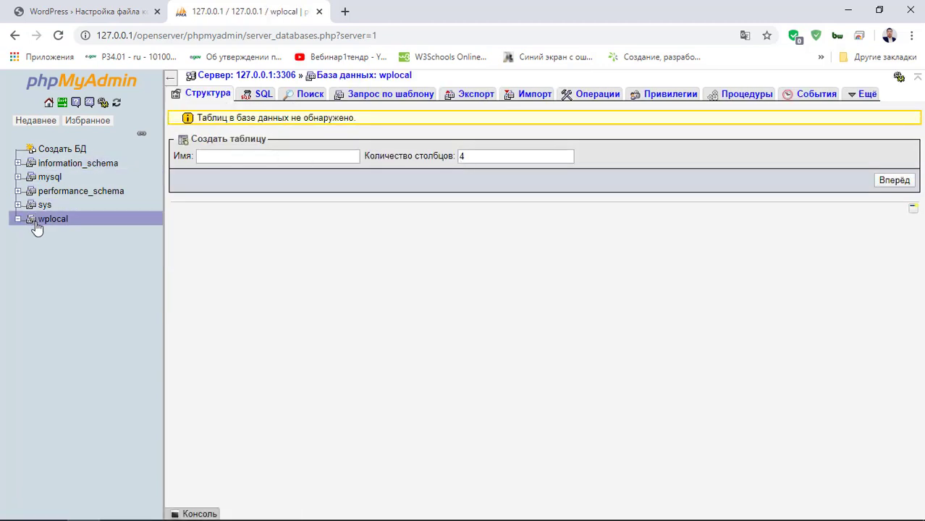
- Open the wplocal database, then close phpMyAdmin and return to WordPress's database name field
{"action": "left_click", "coordinate": [67, 225]}
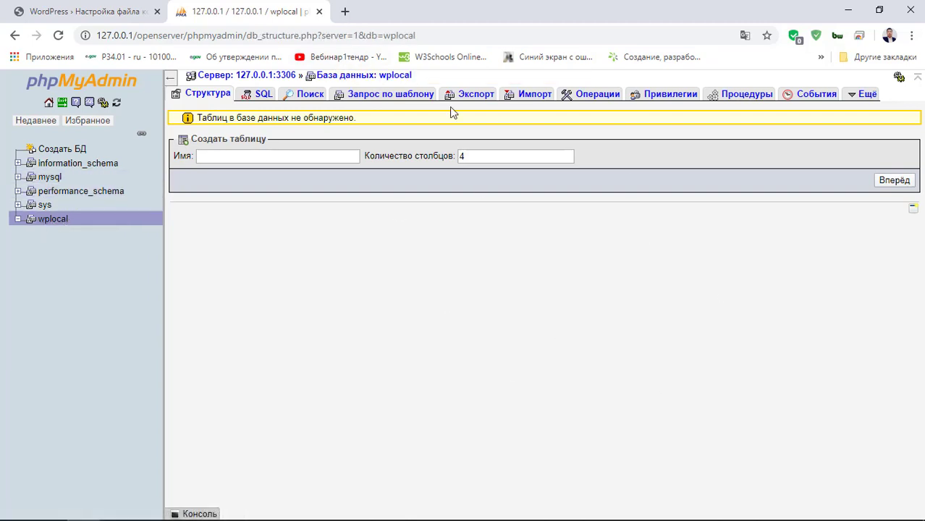
{"action": "left_click", "coordinate": [320, 11]}
{"action": "left_click", "coordinate": [387, 233]}
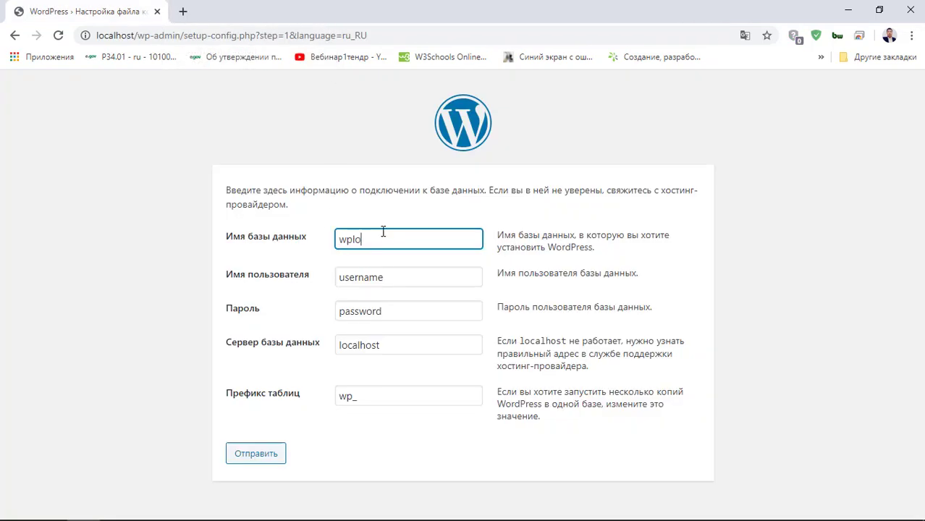
- Set the database user to root and leave the database password empty
{"action": "left_click", "coordinate": [409, 280]}
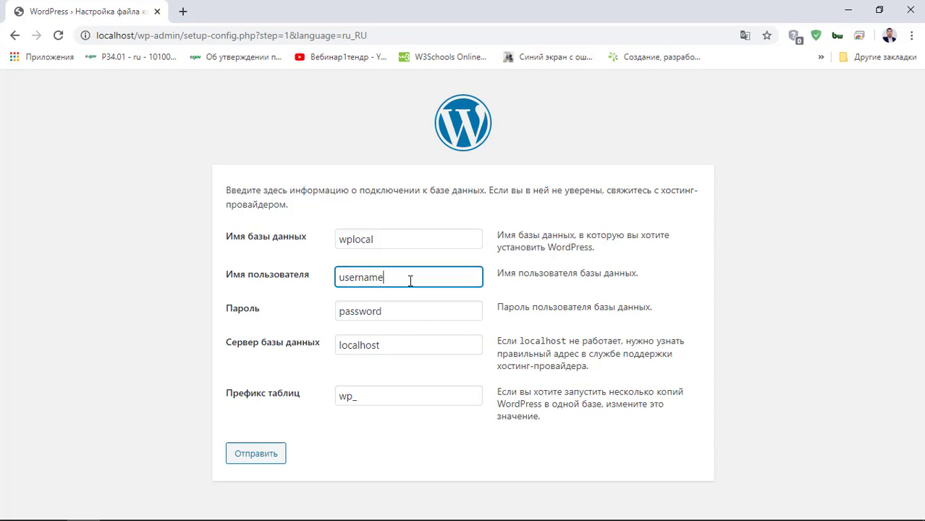
{"action": "left_click_drag", "start_coordinate": [407, 280], "coordinate": [314, 283]}
{"action": "type", "text": "root"}
{"action": "left_click_drag", "start_coordinate": [411, 312], "coordinate": [169, 316]}
{"action": "key", "text": "BackSpace"}
{"action": "left_click", "coordinate": [436, 348]}
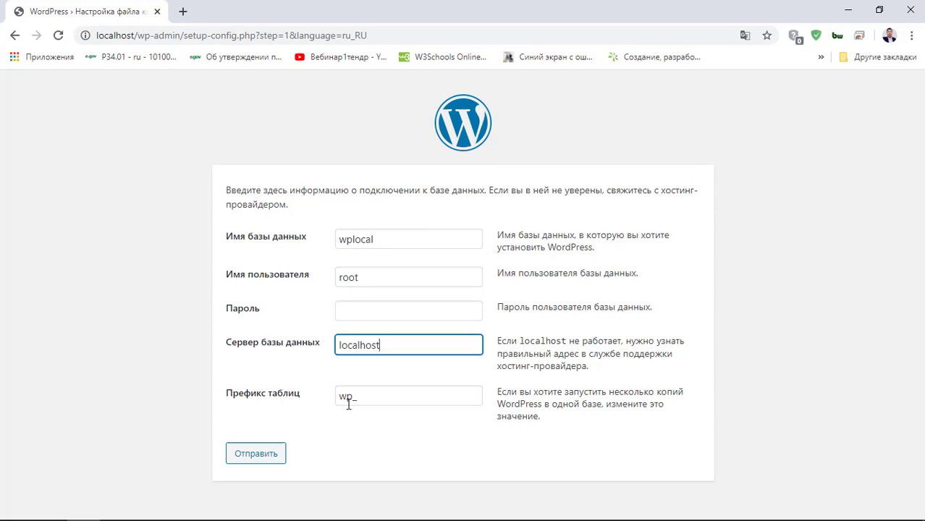
- Change the table prefix to ooppp_, submit the connection details, and run the installation
{"action": "left_click_drag", "start_coordinate": [352, 397], "coordinate": [319, 404]}
{"action": "left_click", "coordinate": [377, 397]}
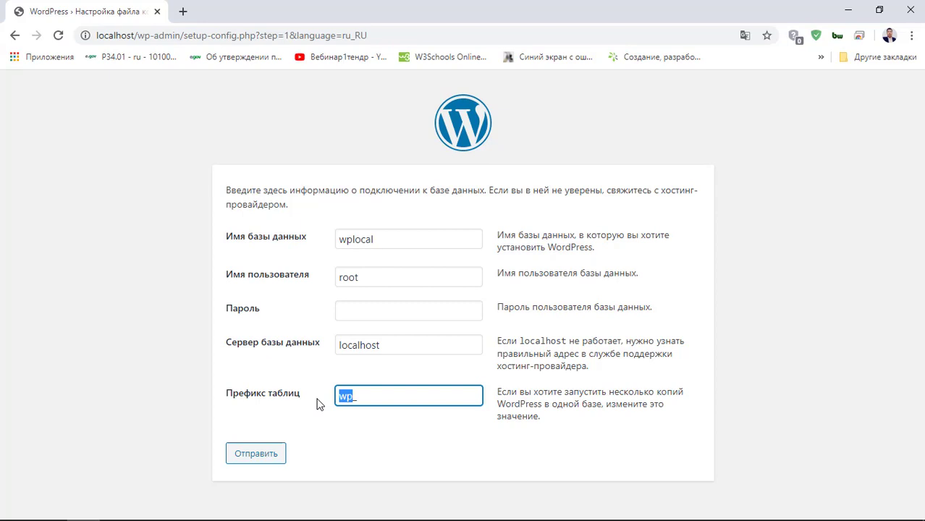
{"action": "type", "text": "er"}
{"action": "type", "text": "ppp"}
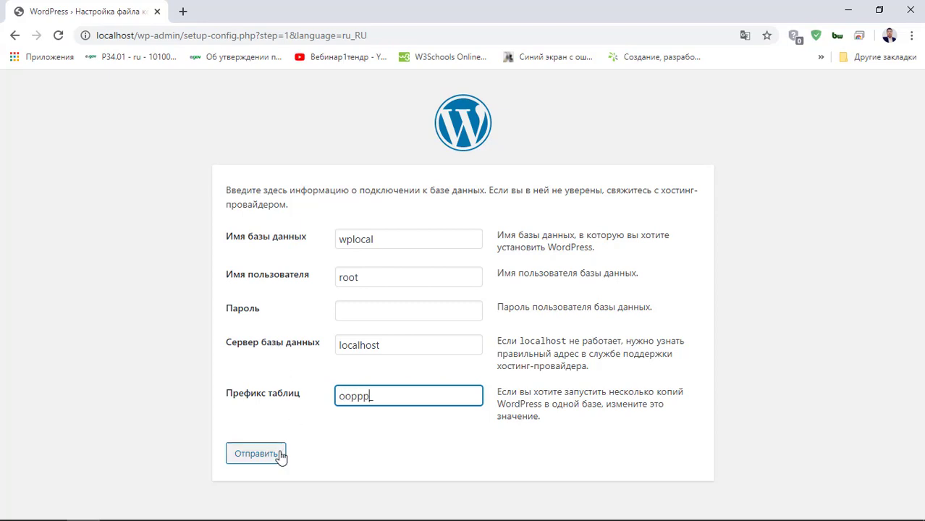
{"action": "left_click", "coordinate": [256, 454]}
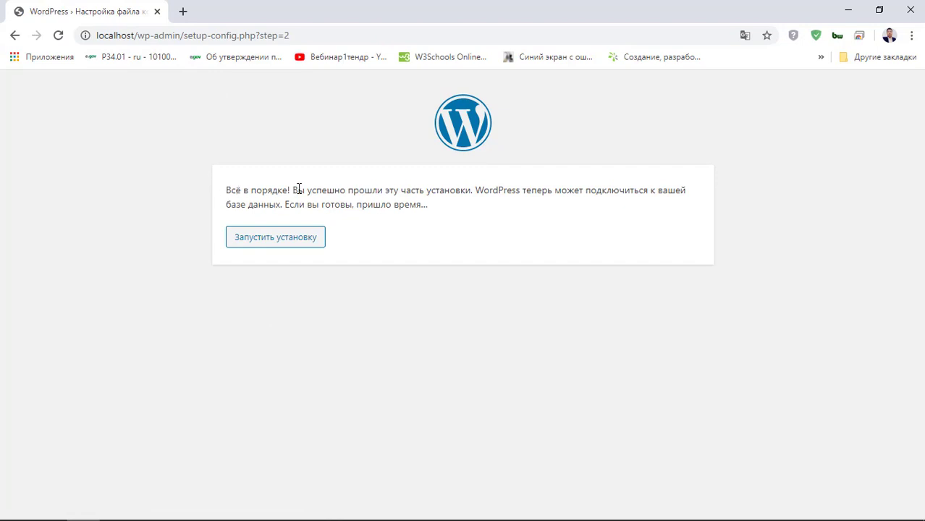
{"action": "left_click", "coordinate": [285, 246]}
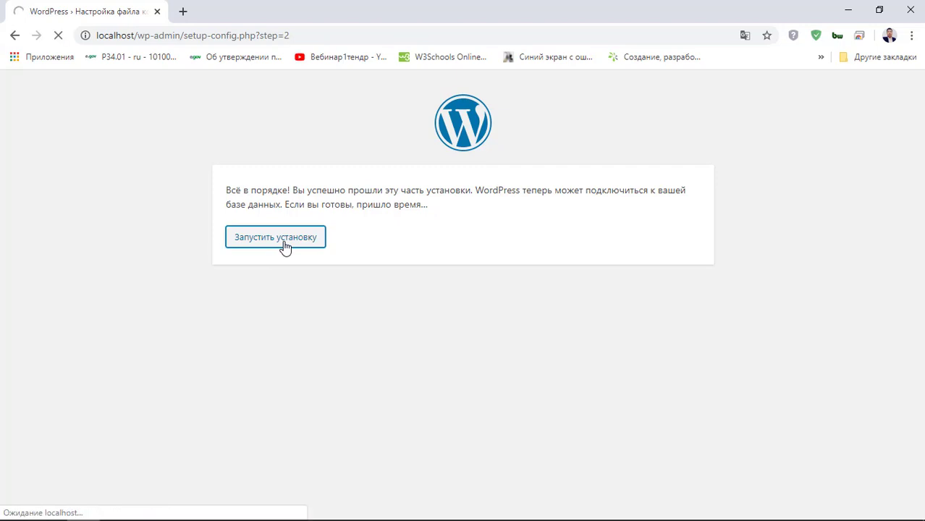
- Enter the site title Менің алғашқы сайтым
{"action": "scroll", "coordinate": [253, 244], "scroll_direction": "down", "scroll_amount": 2}
{"action": "scroll", "coordinate": [253, 244], "scroll_direction": "up", "scroll_amount": 2}
{"action": "scroll", "coordinate": [241, 233], "scroll_direction": "down", "scroll_amount": 2}
{"action": "scroll", "coordinate": [244, 223], "scroll_direction": "up", "scroll_amount": 1}
{"action": "scroll", "coordinate": [242, 223], "scroll_direction": "down", "scroll_amount": 1}
{"action": "left_click", "coordinate": [354, 194]}
{"action": "left_click", "coordinate": [355, 178]}
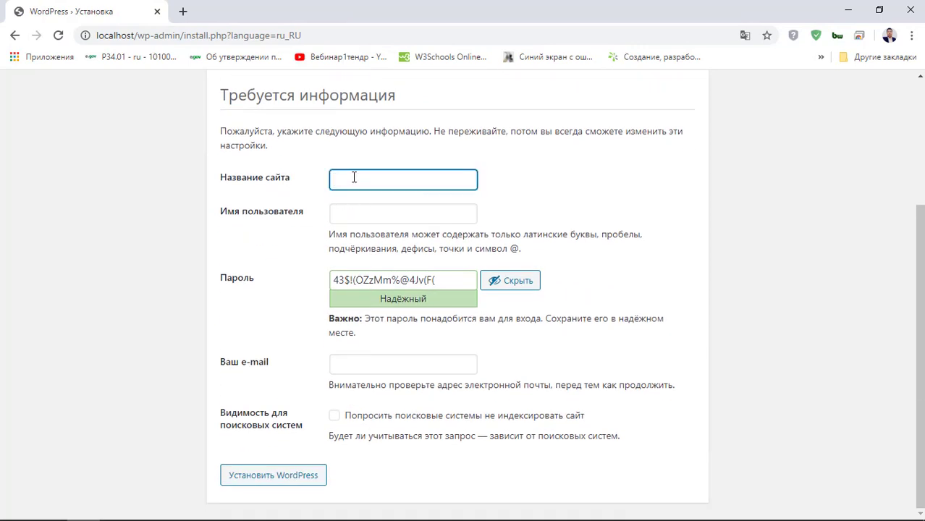
{"action": "type", "text": "M"}
{"action": "type", "text": "енн "}
{"action": "type", "text": "алғашқы сайтым"}
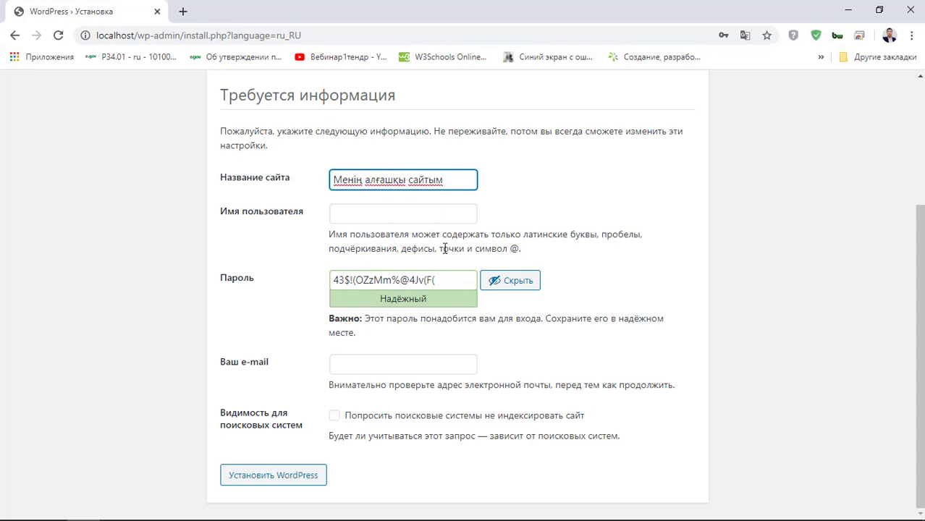
- Replace the suggested password with a weak one and allow weak password use
{"action": "left_click_drag", "start_coordinate": [447, 279], "coordinate": [260, 271]}
{"action": "type", "text": "12"}
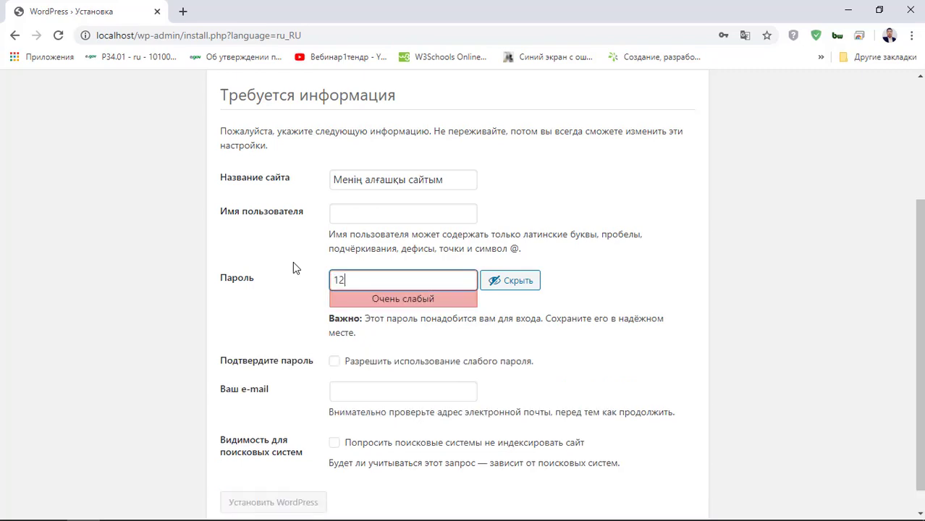
{"action": "type", "text": "3456"}
{"action": "scroll", "coordinate": [427, 275], "scroll_direction": "down", "scroll_amount": 1}
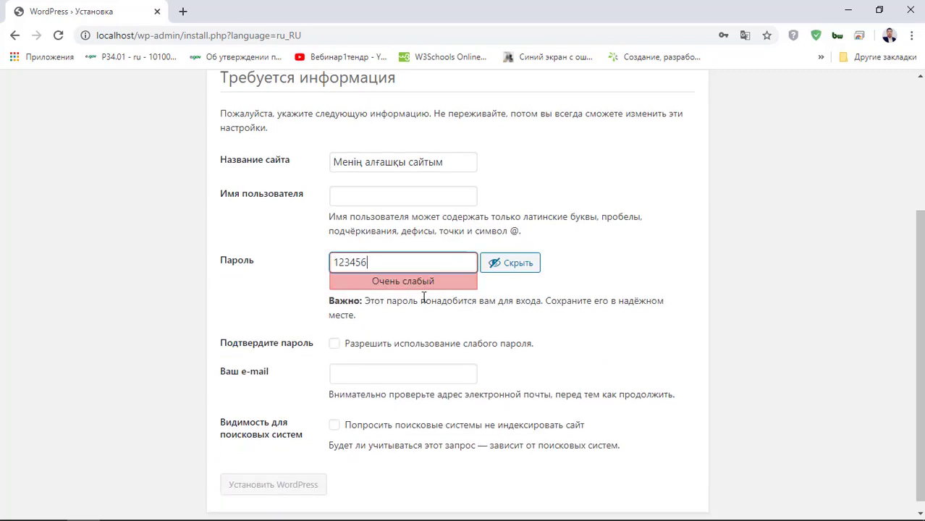
{"action": "key", "text": "ctrl+a"}
{"action": "left_click", "coordinate": [302, 257]}
{"action": "left_click", "coordinate": [397, 252]}
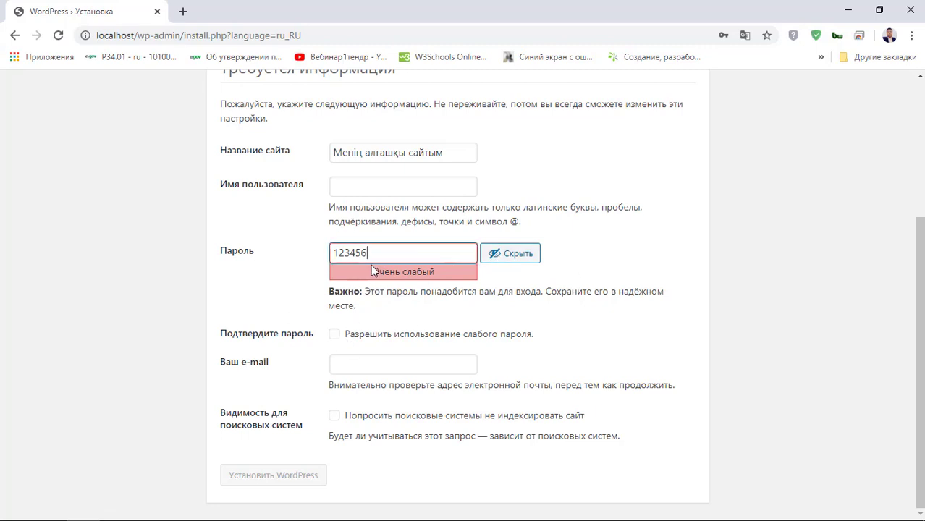
{"action": "left_click", "coordinate": [334, 336]}
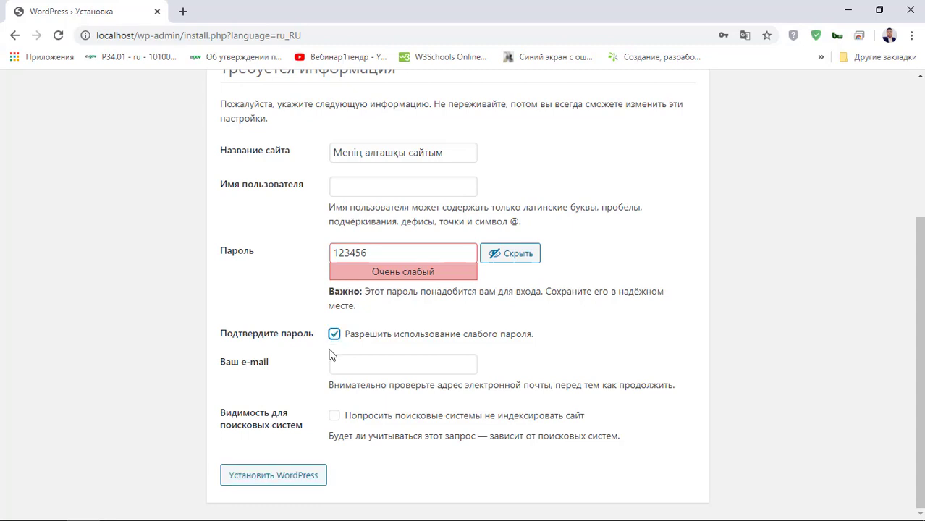
- Fill in the administrator e-mail, correct the username to admin, and install WordPress
{"action": "left_click", "coordinate": [351, 363]}
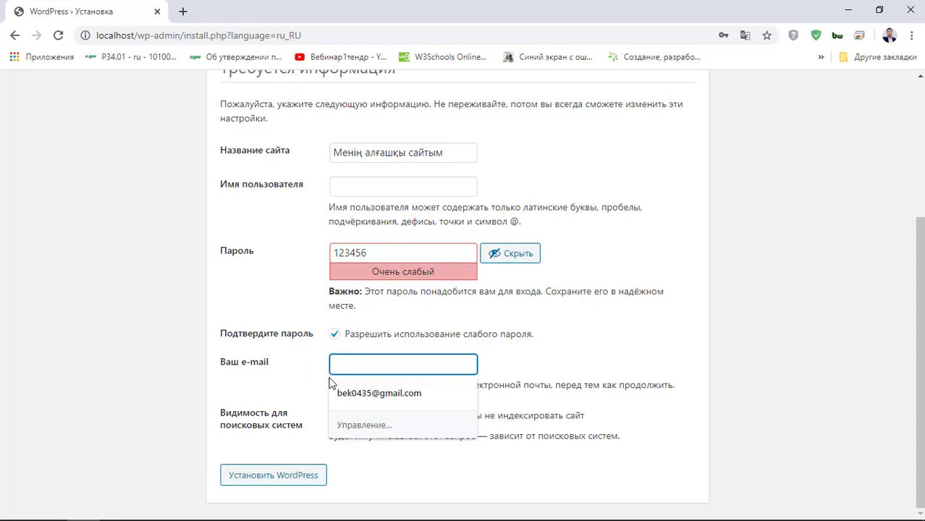
{"action": "left_click", "coordinate": [350, 393]}
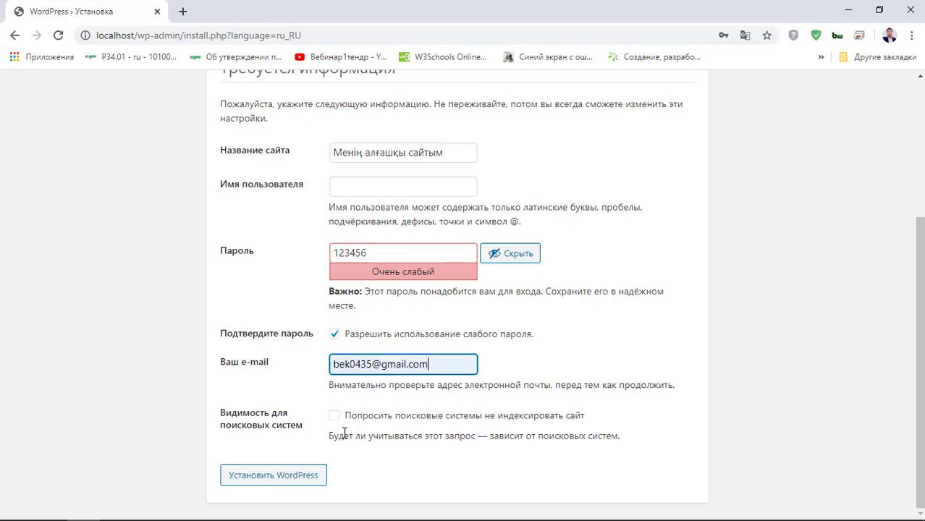
{"action": "left_click", "coordinate": [286, 484]}
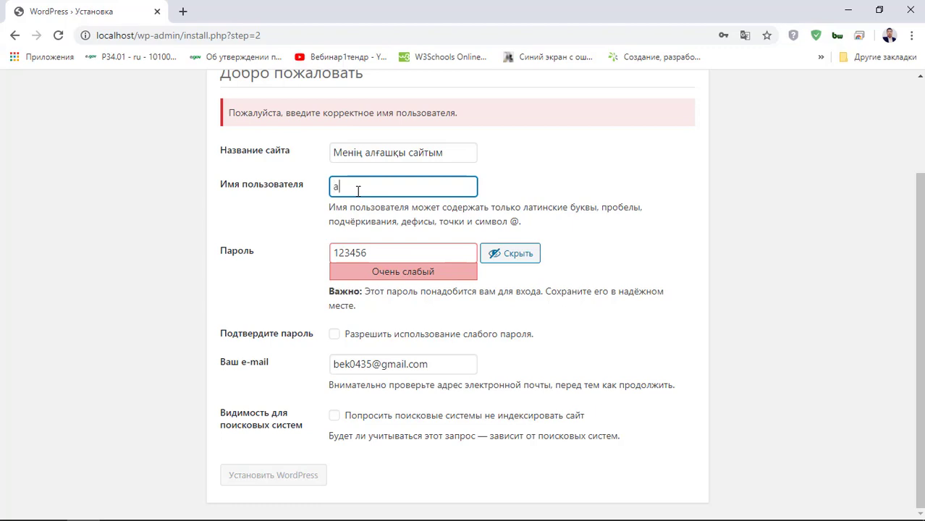
{"action": "type", "text": "admin"}
{"action": "left_click", "coordinate": [407, 259]}
{"action": "left_click", "coordinate": [336, 337]}
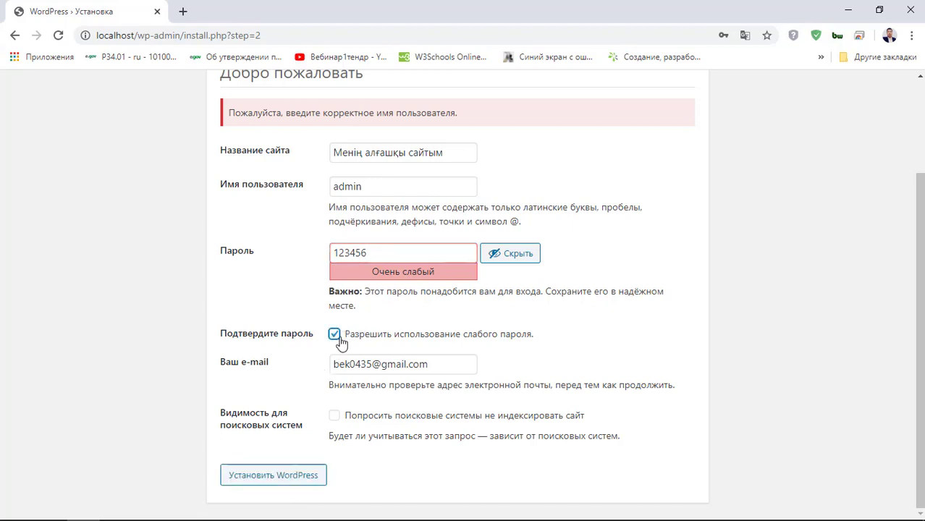
{"action": "left_click", "coordinate": [294, 483]}
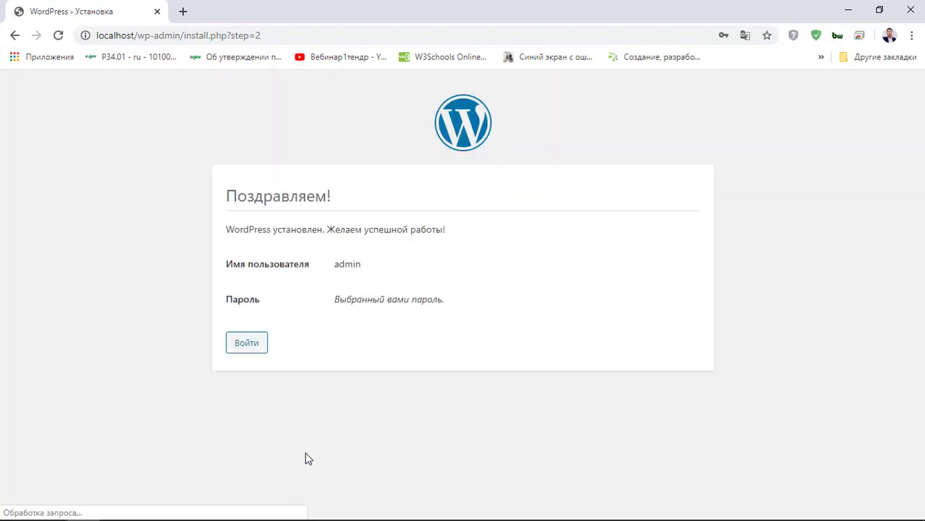
- Log in as admin with the account password, ticking Запомнить меня, to reach Консоль
{"action": "left_click", "coordinate": [255, 349]}
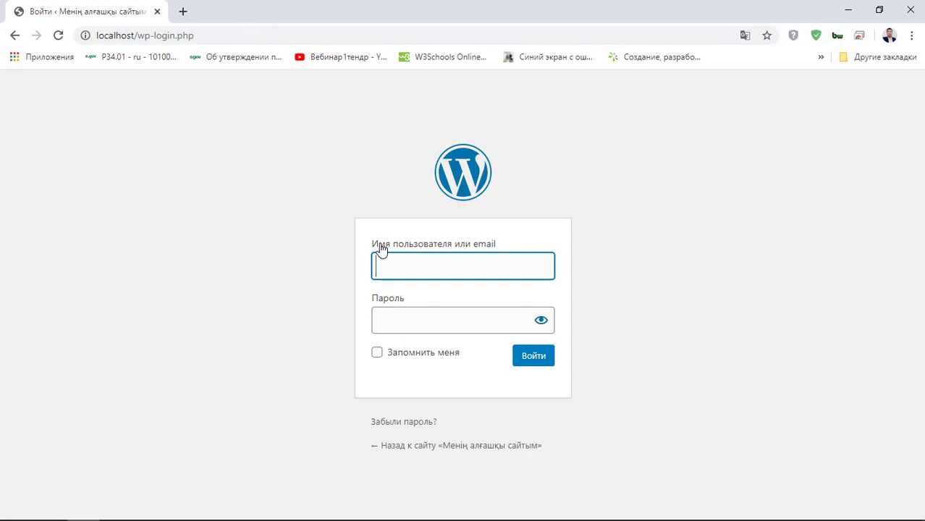
{"action": "type", "text": "admin"}
{"action": "left_click", "coordinate": [437, 329]}
{"action": "type", "text": "123456"}
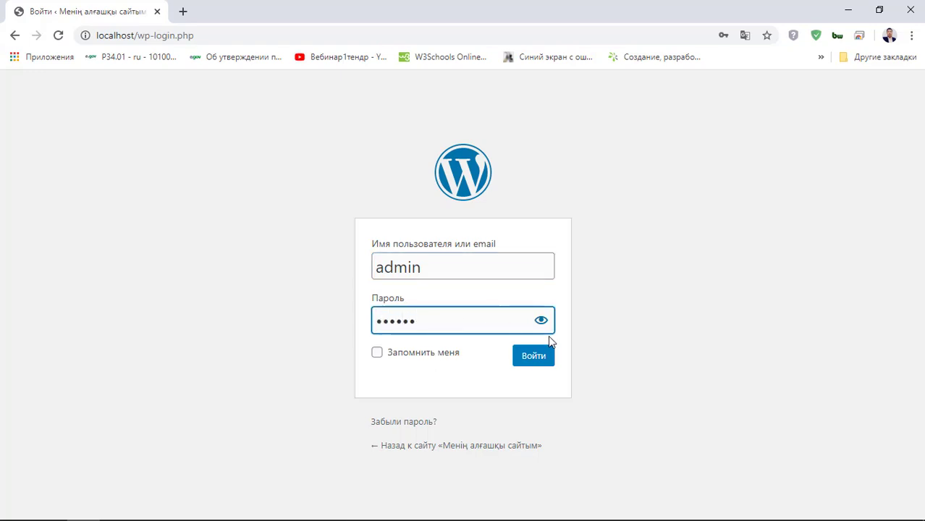
{"action": "left_click", "coordinate": [542, 331]}
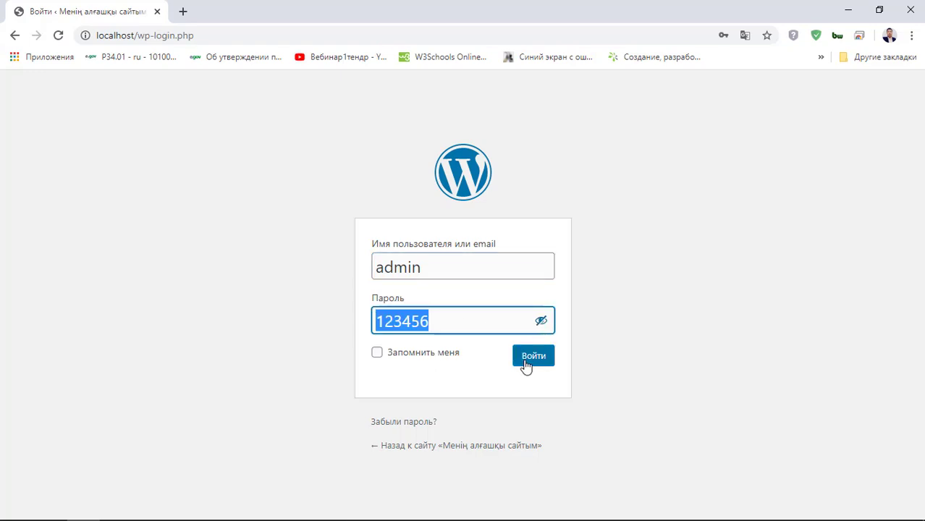
{"action": "left_click", "coordinate": [427, 355]}
{"action": "left_click", "coordinate": [534, 357]}
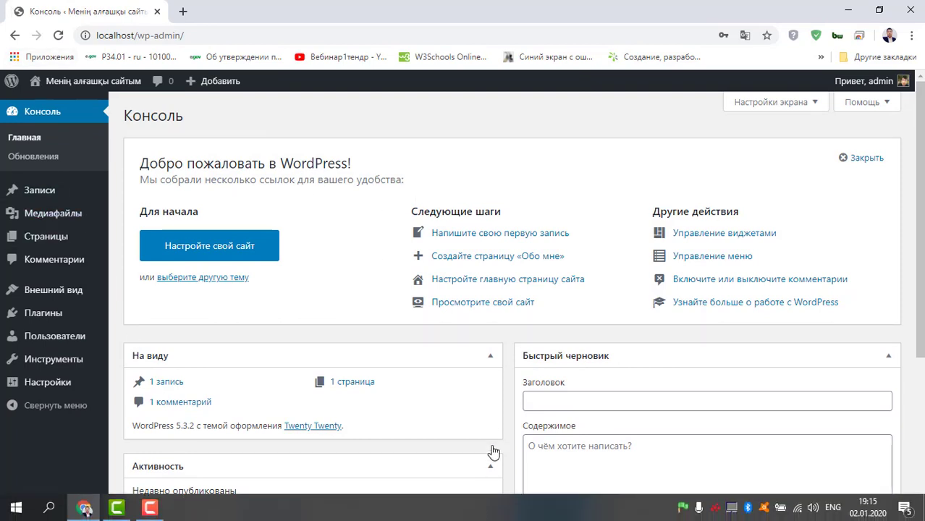
{"action": "mouse_move", "coordinate": [93, 86]}
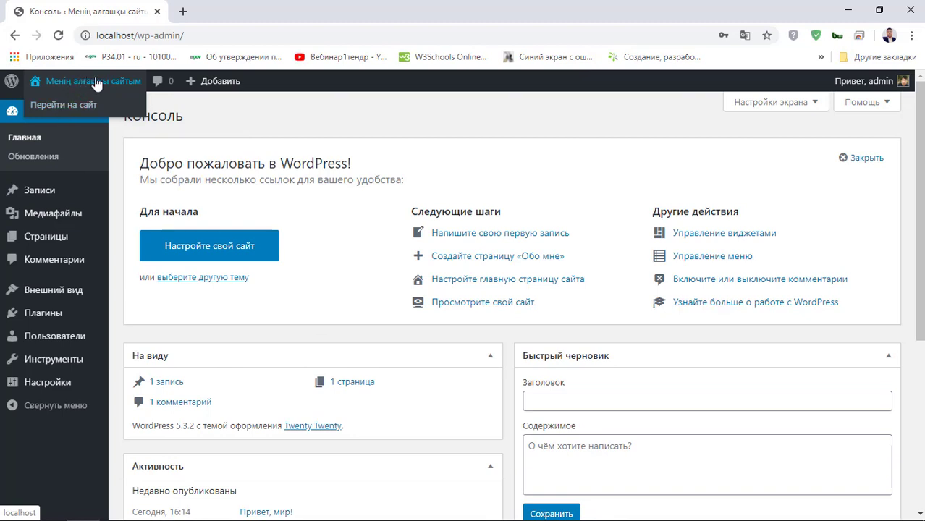
{"action": "left_click", "coordinate": [75, 112]}
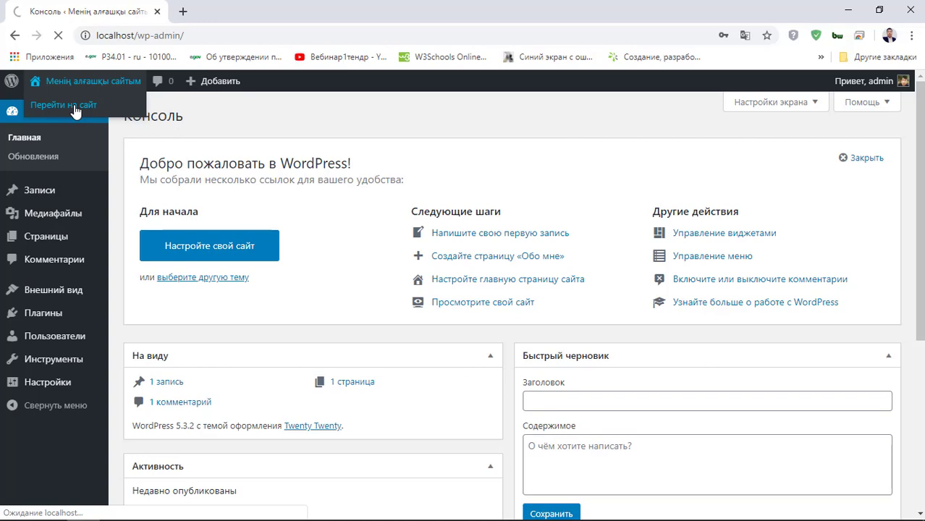
{"action": "scroll", "coordinate": [475, 274], "scroll_direction": "down", "scroll_amount": 5}
{"action": "scroll", "coordinate": [470, 275], "scroll_direction": "down", "scroll_amount": 3}
{"action": "scroll", "coordinate": [466, 272], "scroll_direction": "up", "scroll_amount": 6}
{"action": "scroll", "coordinate": [440, 259], "scroll_direction": "up", "scroll_amount": 3}
{"action": "scroll", "coordinate": [435, 261], "scroll_direction": "down", "scroll_amount": 7}
{"action": "scroll", "coordinate": [434, 261], "scroll_direction": "up", "scroll_amount": 7}
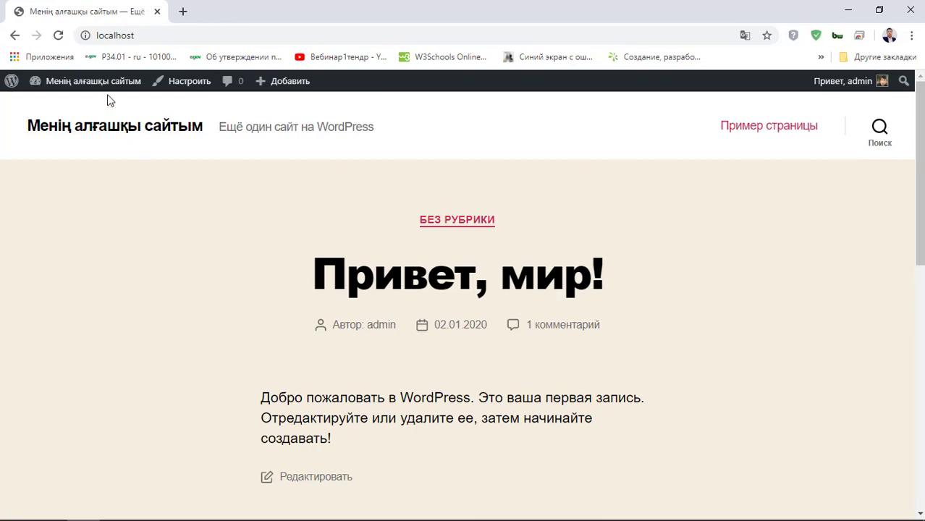
{"action": "scroll", "coordinate": [719, 333], "scroll_direction": "down", "scroll_amount": 8}
{"action": "scroll", "coordinate": [708, 349], "scroll_direction": "up", "scroll_amount": 8}
{"action": "left_click", "coordinate": [52, 106]}
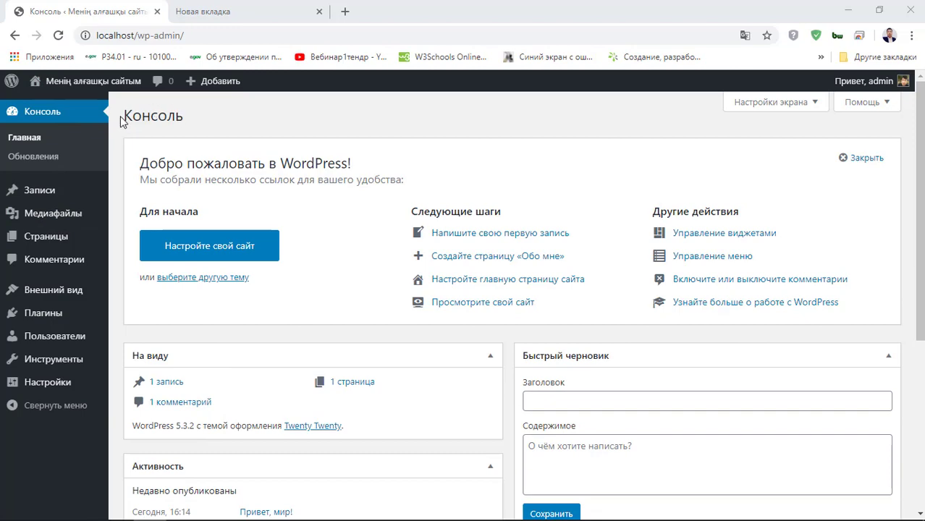
- Check the Обновления page, then open the Записи list showing Привет, мир!
{"action": "left_click", "coordinate": [32, 139]}
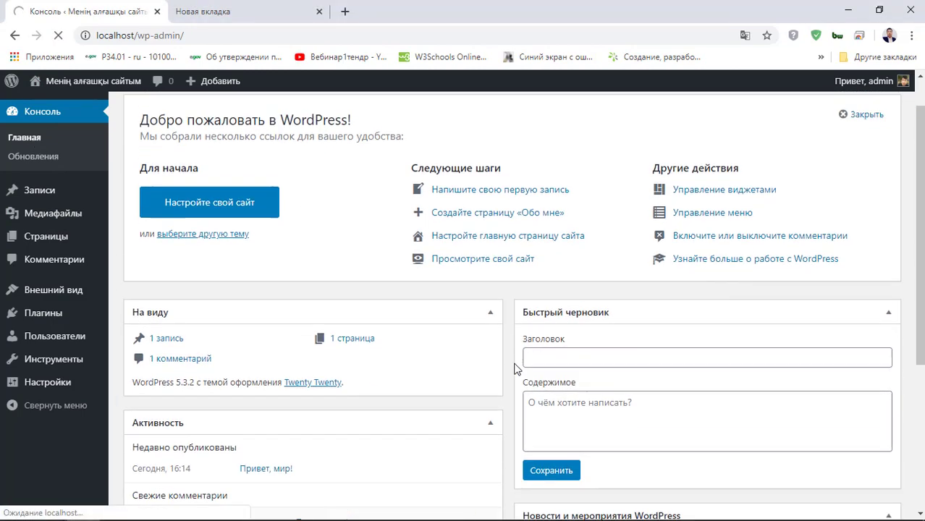
{"action": "left_click", "coordinate": [48, 161]}
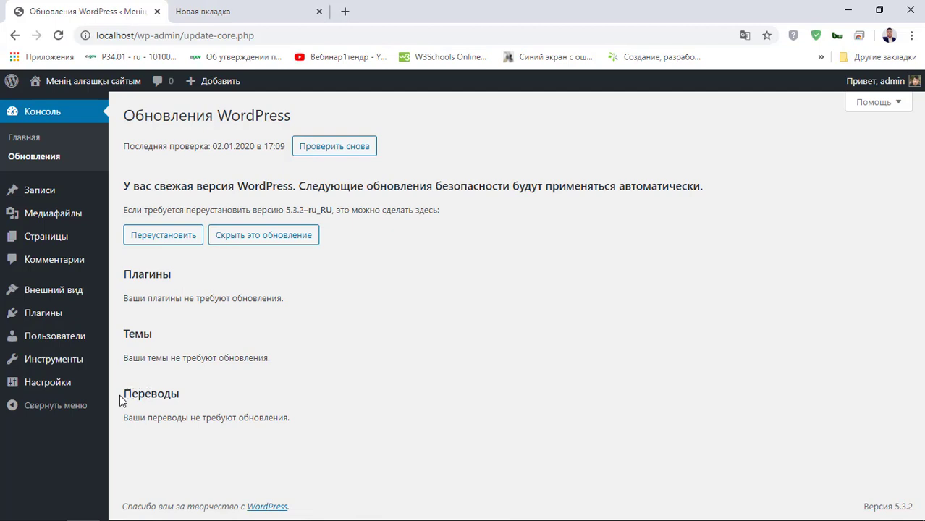
{"action": "left_click_drag", "start_coordinate": [123, 395], "coordinate": [203, 390]}
{"action": "left_click", "coordinate": [208, 404]}
{"action": "left_click", "coordinate": [67, 197]}
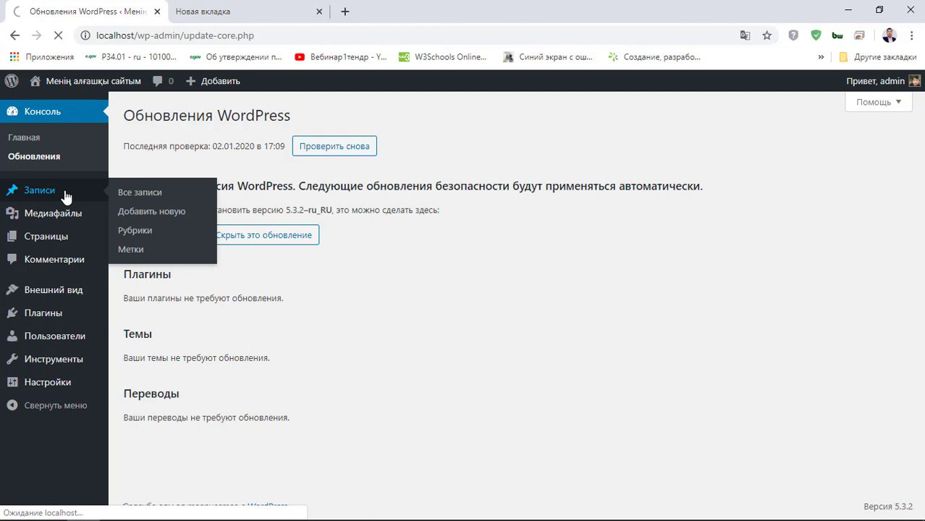
- Open the live site in a second tab, look through it, and return to admin
{"action": "mouse_move", "coordinate": [73, 81]}
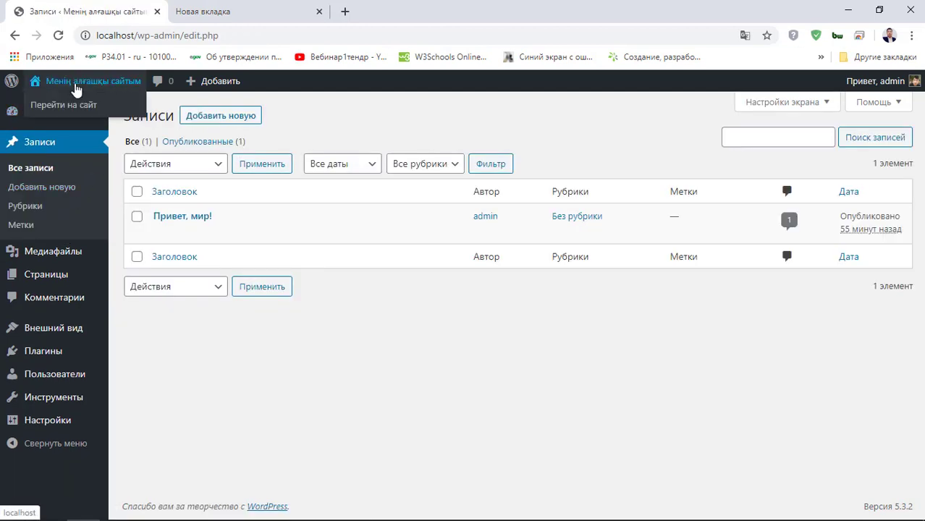
{"action": "right_click", "coordinate": [72, 104]}
{"action": "left_click", "coordinate": [87, 109]}
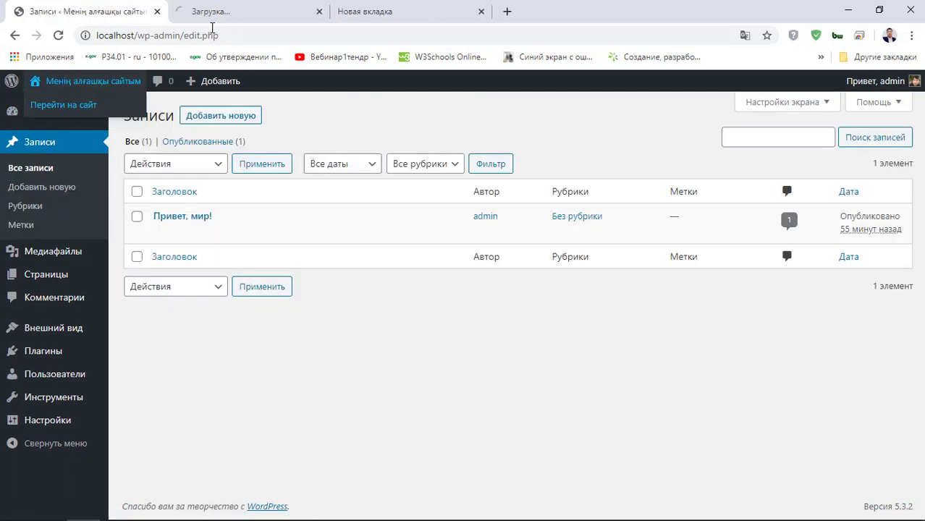
{"action": "left_click", "coordinate": [221, 14]}
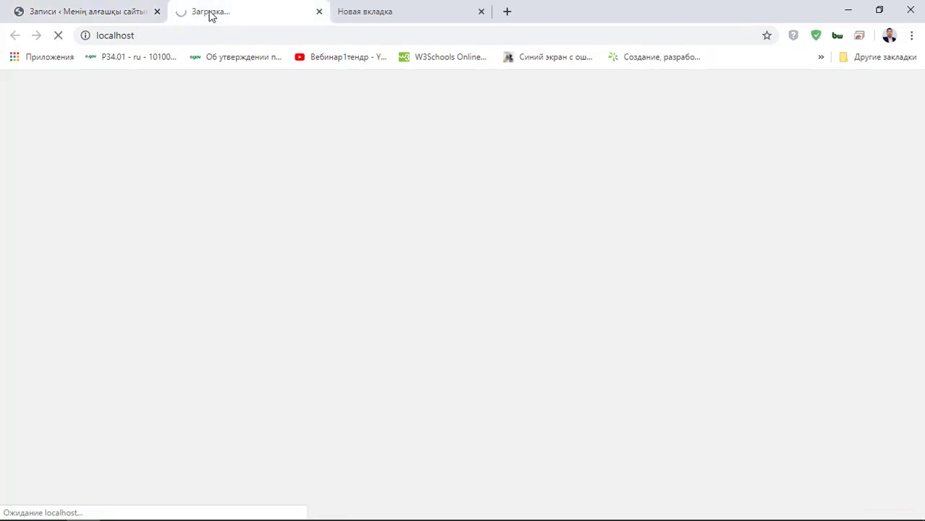
{"action": "scroll", "coordinate": [386, 297], "scroll_direction": "down", "scroll_amount": 3}
{"action": "scroll", "coordinate": [388, 295], "scroll_direction": "up", "scroll_amount": 3}
{"action": "scroll", "coordinate": [384, 275], "scroll_direction": "down", "scroll_amount": 6}
{"action": "left_click", "coordinate": [143, 7]}
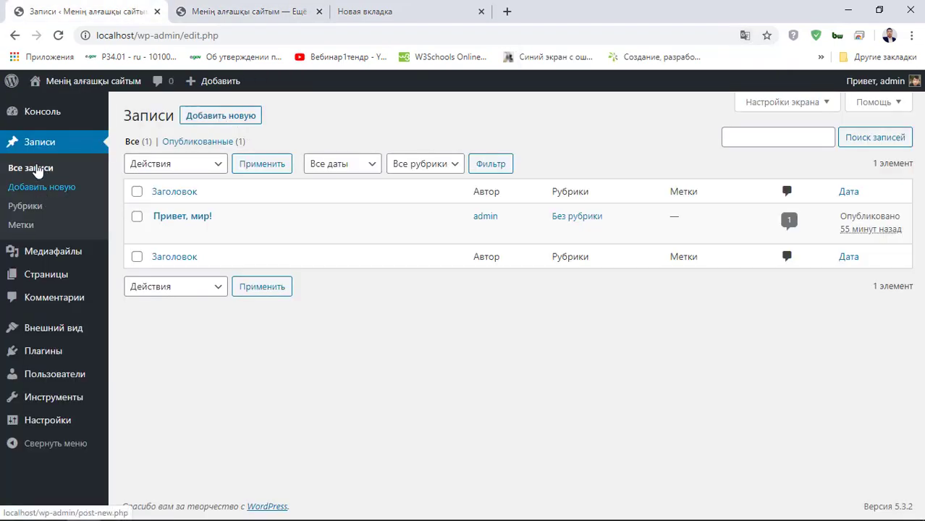
- Start a new post titled Бірінші пост
{"action": "left_click", "coordinate": [226, 116]}
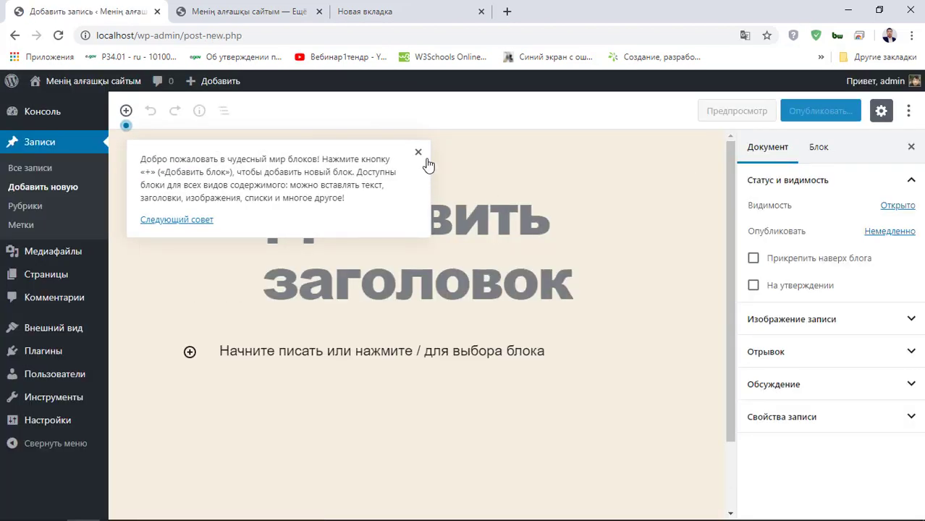
{"action": "left_click", "coordinate": [419, 153]}
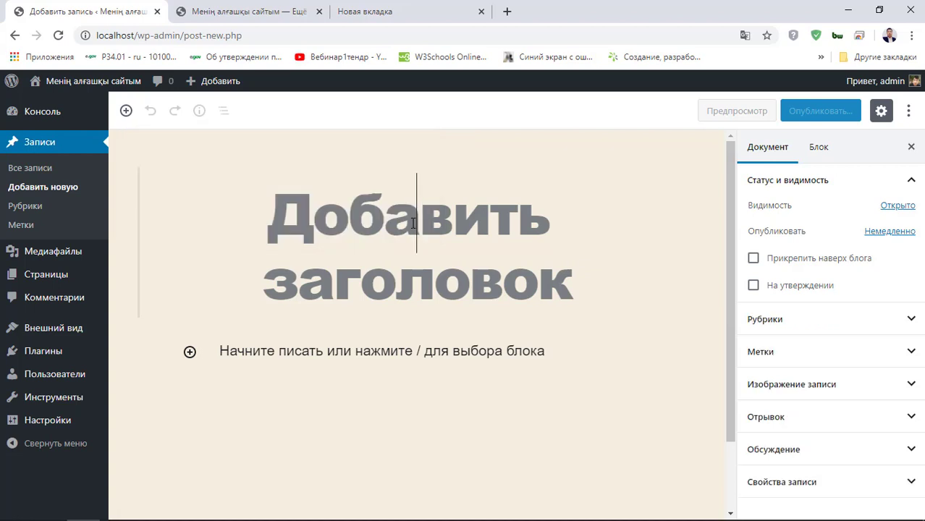
{"action": "type", "text": "<"}
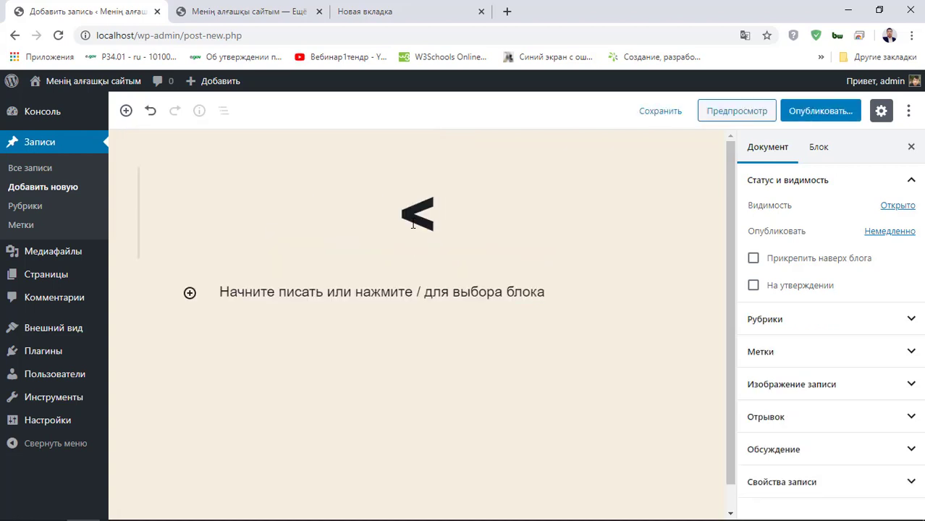
{"action": "key", "text": "BackSpace"}
{"action": "type", "text": "БЗ"}
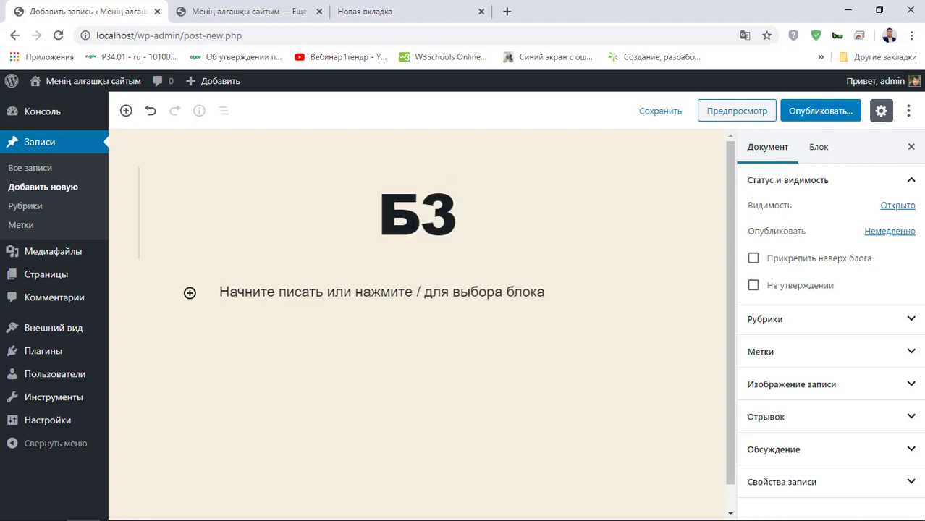
{"action": "key", "text": "BackSpace"}
{"action": "type", "text": "і"}
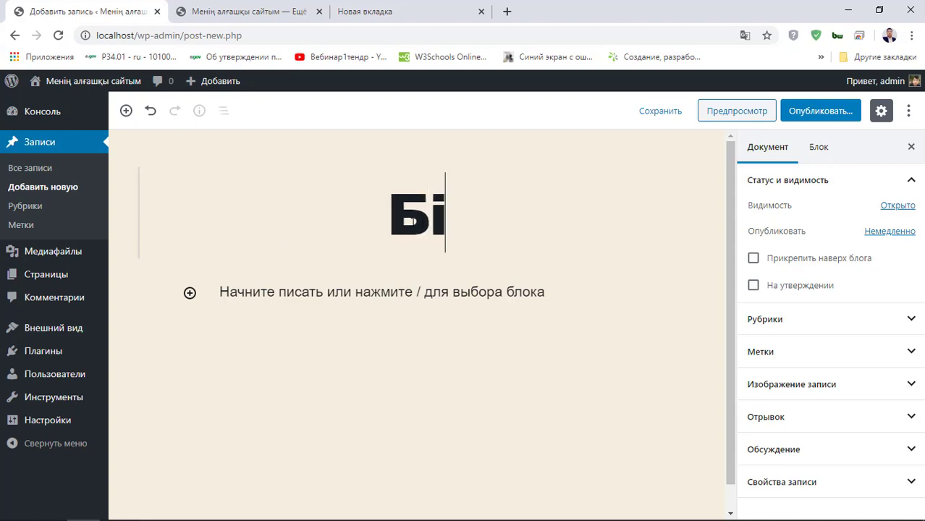
{"action": "type", "text": "рінш"}
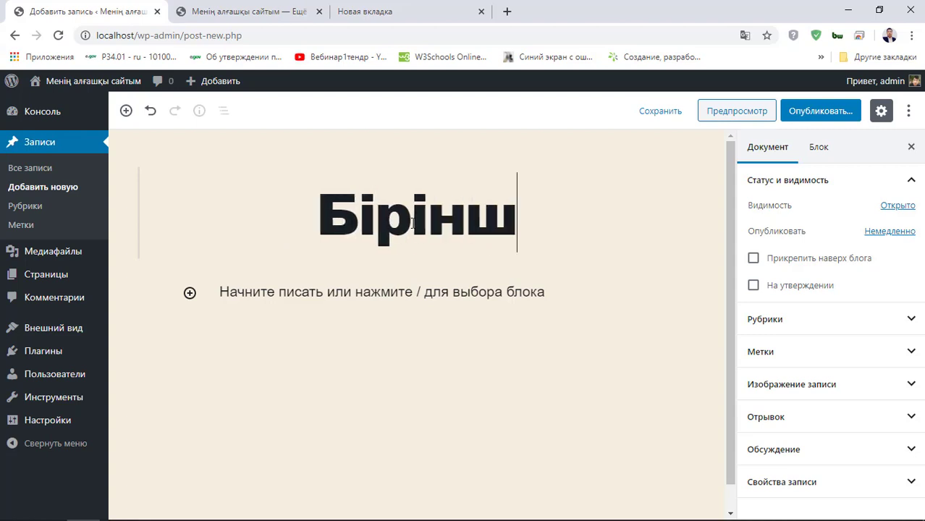
{"action": "type", "text": "і пост"}
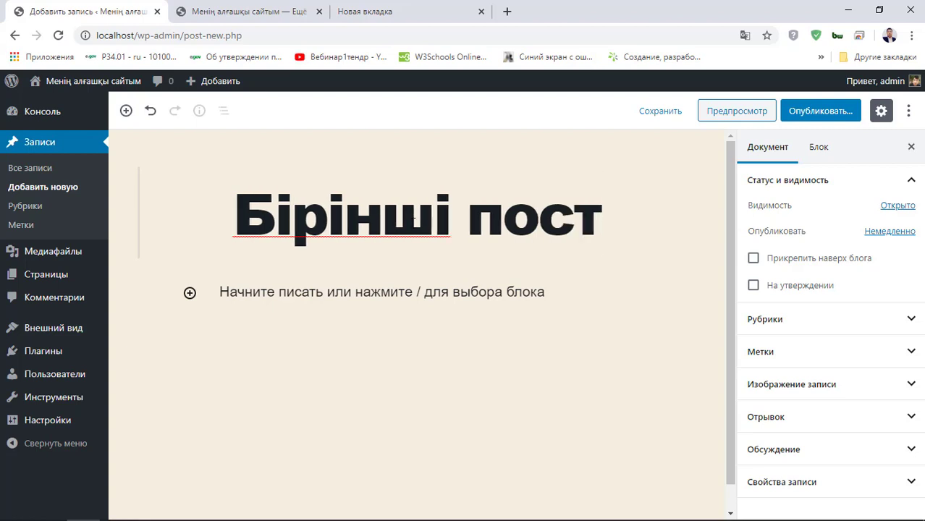
- Add the paragraph 'Бұл пост мәтіні', then duplicate it and undo the duplicate
{"action": "left_click", "coordinate": [302, 293]}
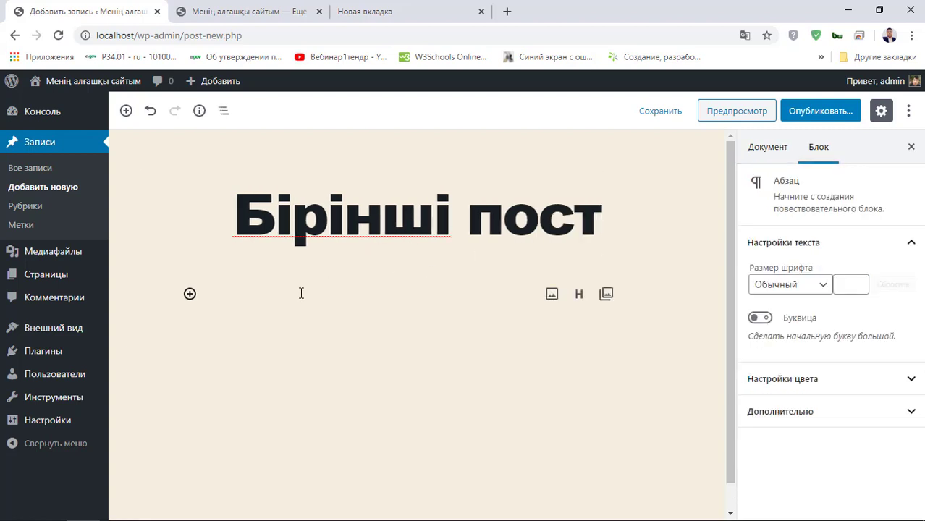
{"action": "type", "text": "Б"}
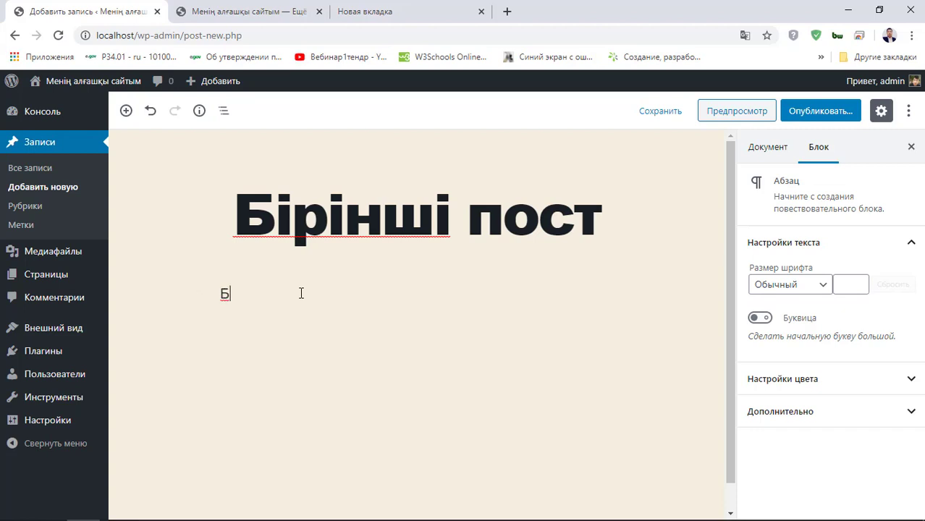
{"action": "type", "text": "ул пост мәтіні"}
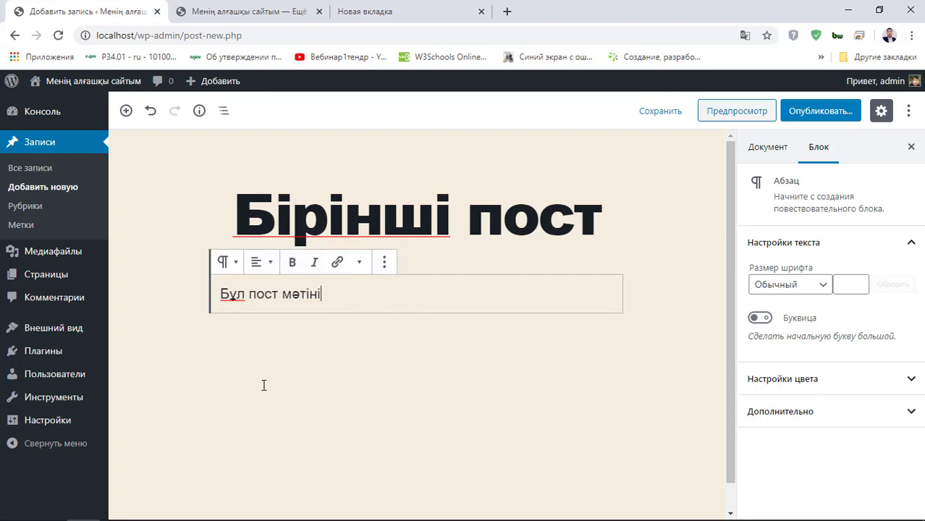
{"action": "left_click", "coordinate": [518, 236]}
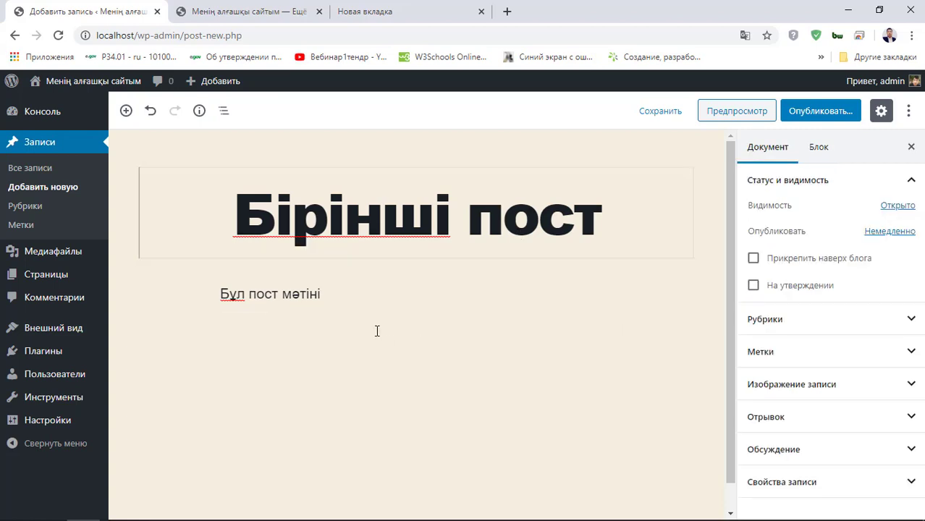
{"action": "left_click", "coordinate": [362, 310]}
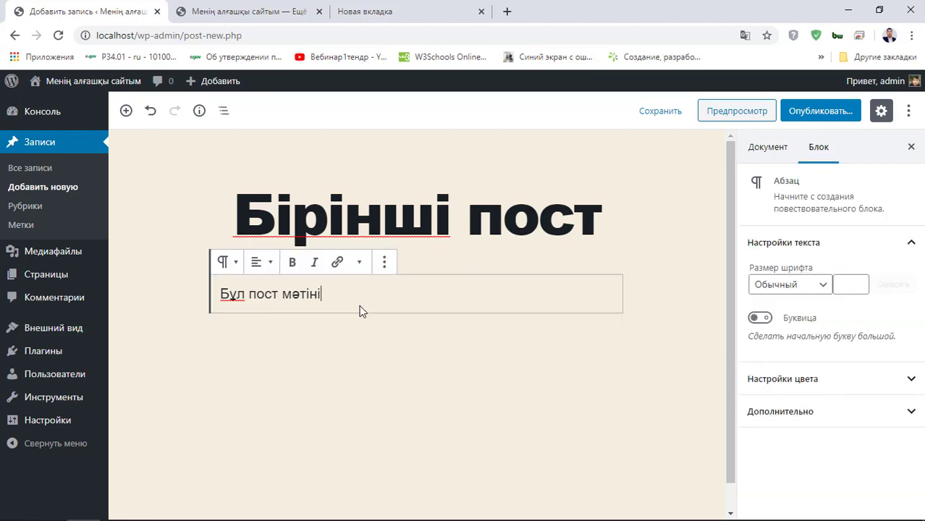
{"action": "left_click", "coordinate": [383, 262]}
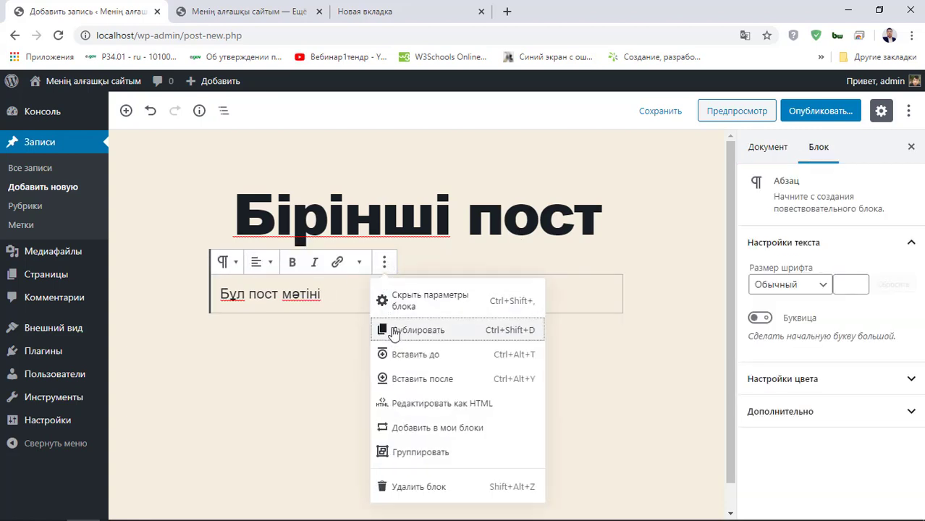
{"action": "left_click", "coordinate": [388, 330]}
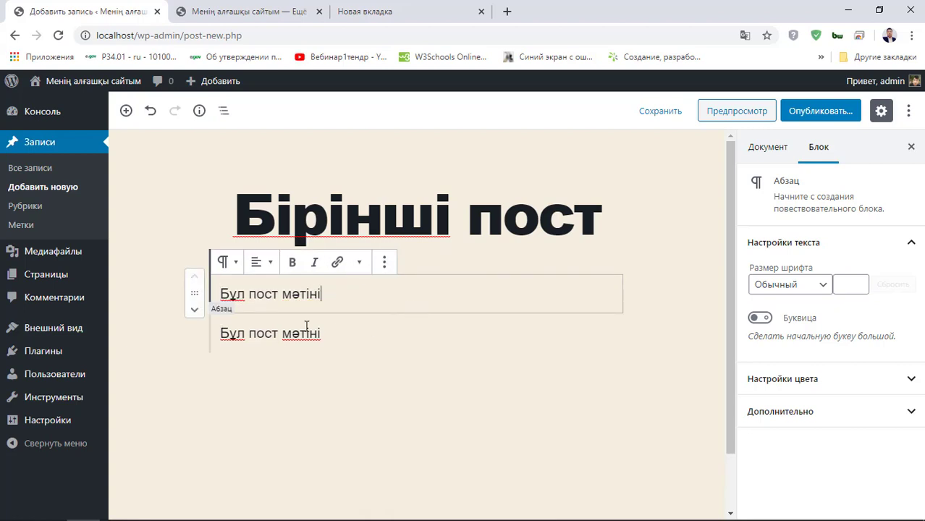
{"action": "key", "text": "ctrl+z"}
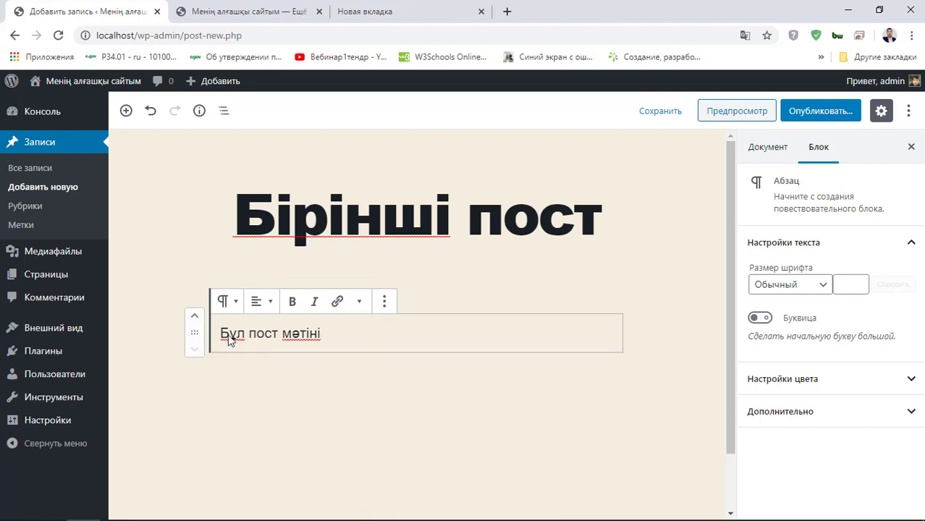
{"action": "left_click", "coordinate": [359, 302]}
- Upload and insert the image img_20181007_103503-768x432 inline in the paragraph
{"action": "left_click", "coordinate": [332, 335]}
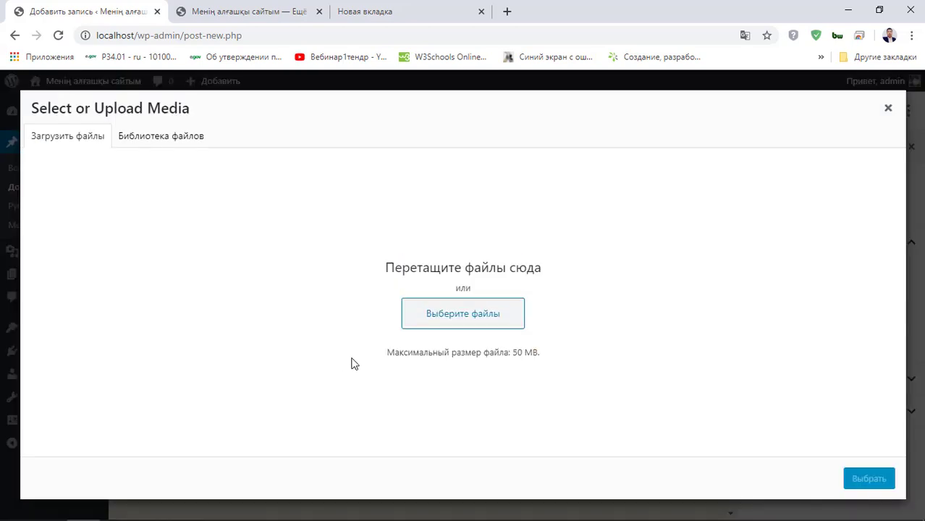
{"action": "left_click", "coordinate": [456, 323]}
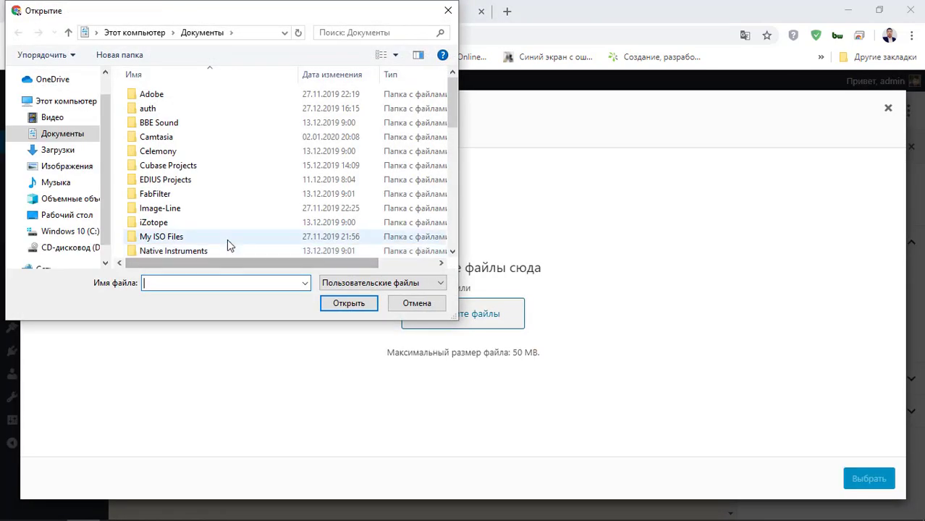
{"action": "left_click", "coordinate": [86, 181]}
{"action": "left_click", "coordinate": [87, 171]}
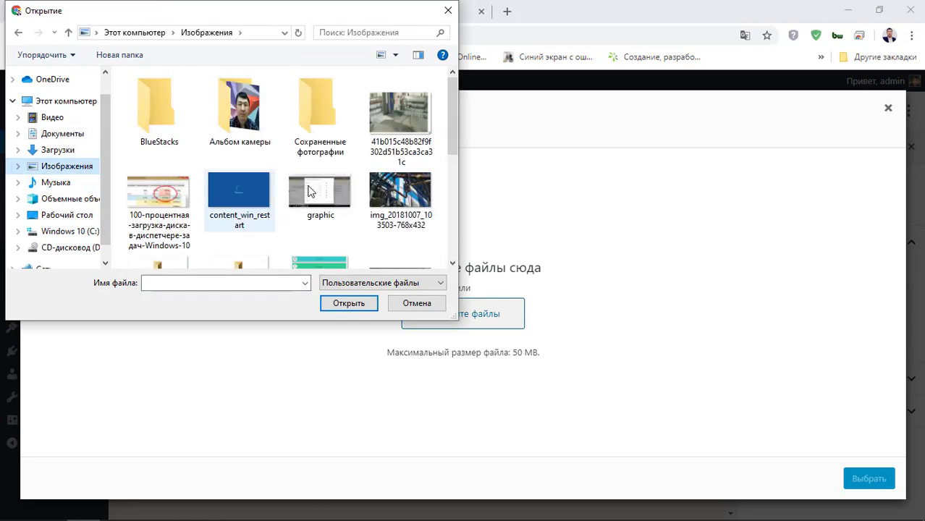
{"action": "left_click", "coordinate": [391, 199]}
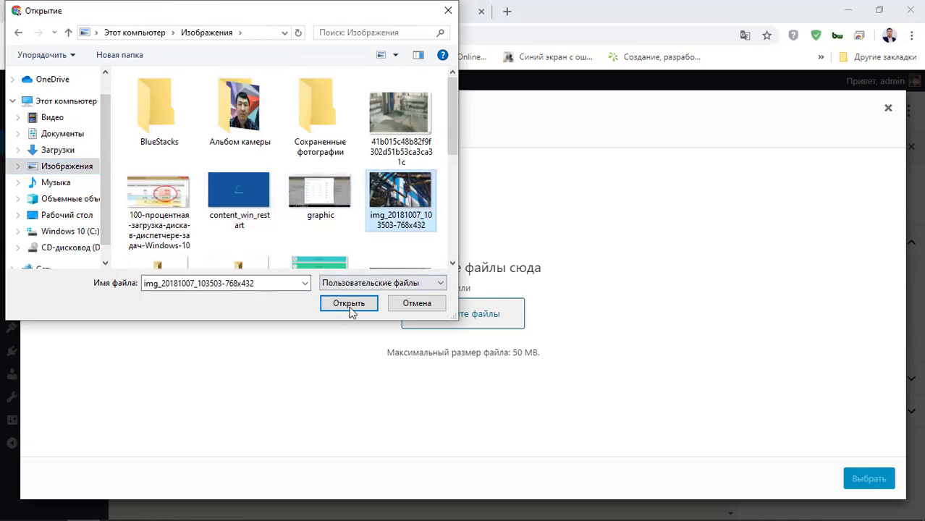
{"action": "left_click", "coordinate": [350, 305]}
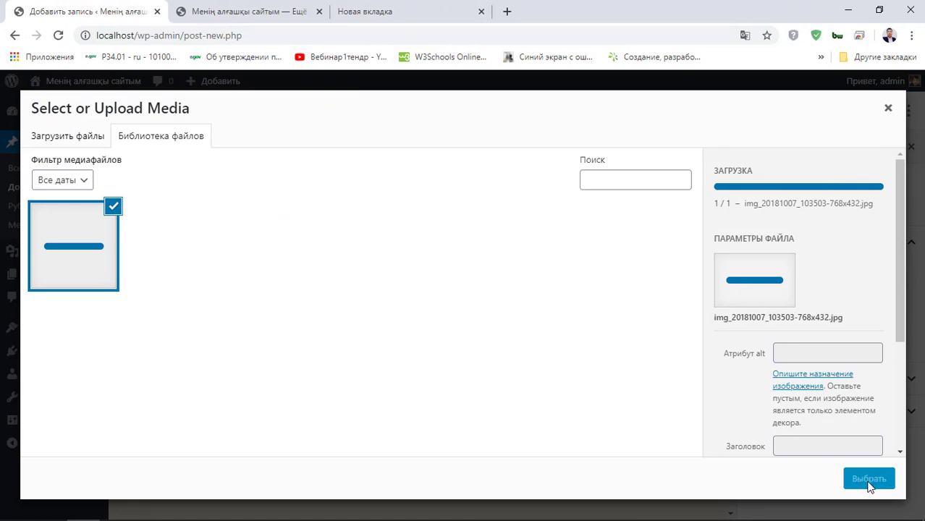
{"action": "left_click", "coordinate": [866, 483]}
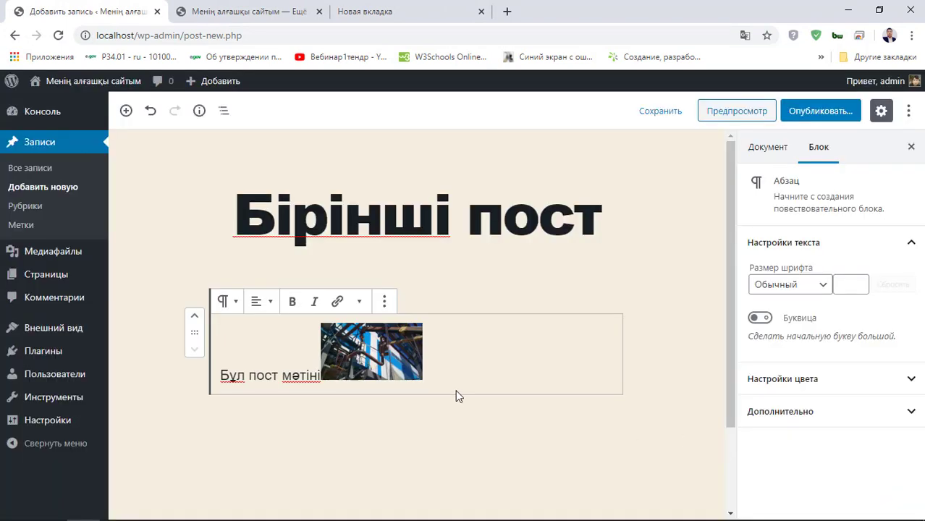
{"action": "scroll", "coordinate": [356, 367], "scroll_direction": "down", "scroll_amount": 1}
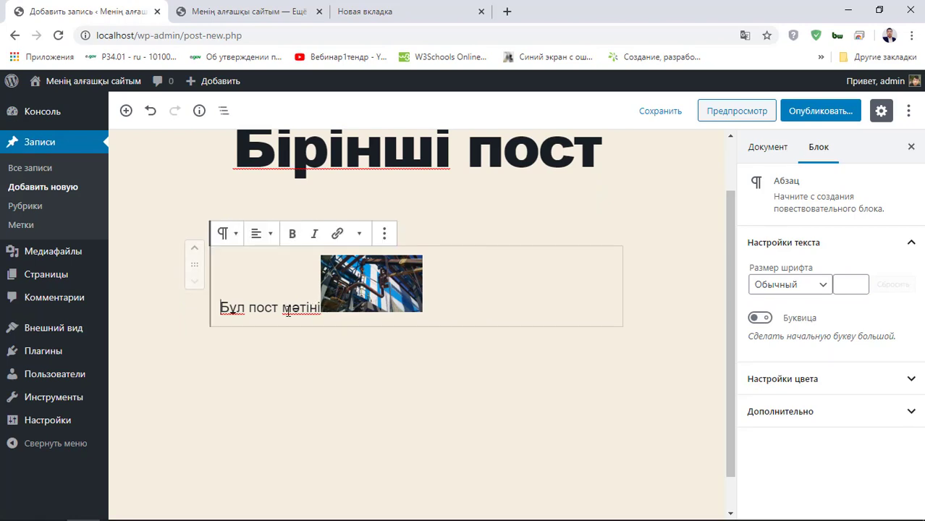
- Move the image into its own block, centre both image and paragraph, and open publishing
{"action": "left_click", "coordinate": [364, 283]}
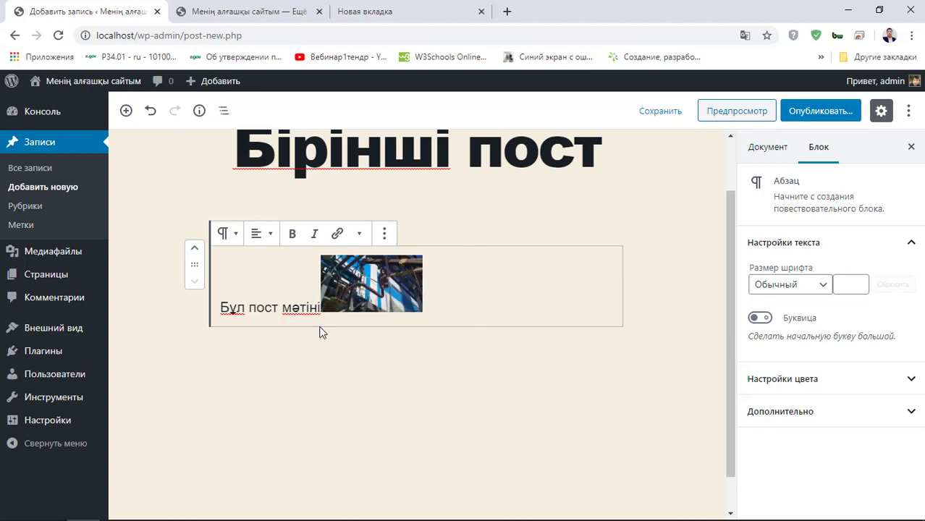
{"action": "key", "text": "Return"}
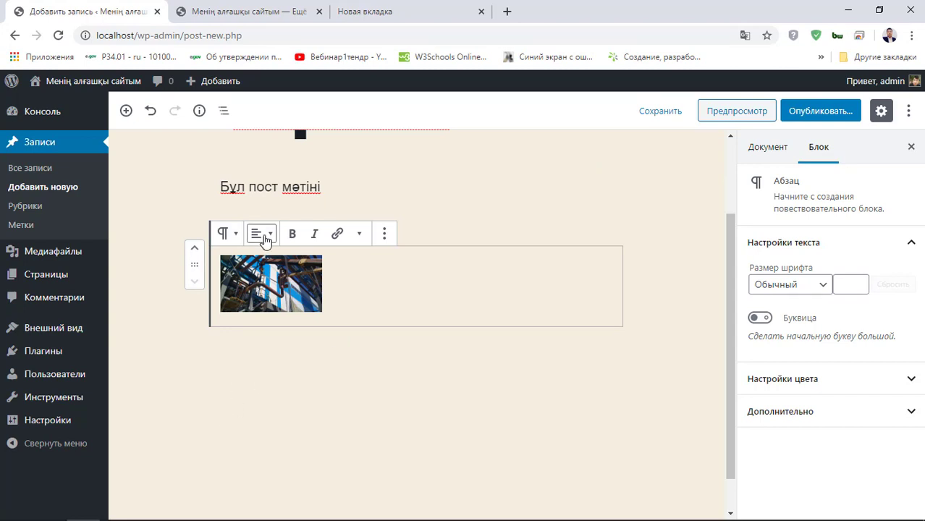
{"action": "left_click", "coordinate": [260, 233]}
{"action": "left_click", "coordinate": [254, 165]}
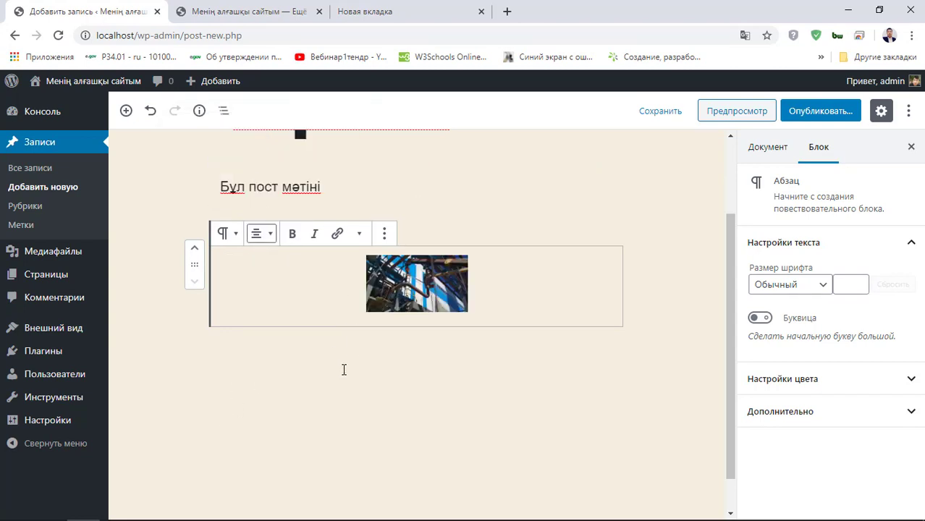
{"action": "left_click", "coordinate": [348, 195]}
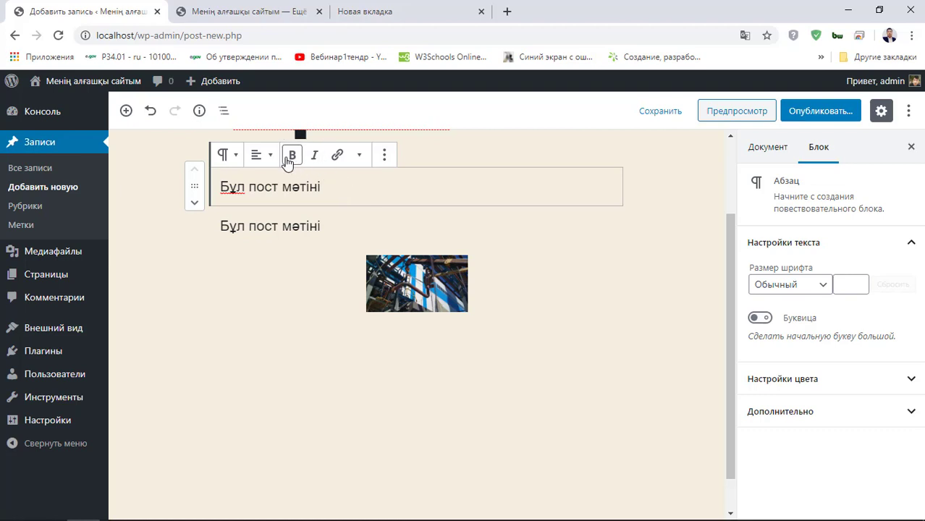
{"action": "left_click", "coordinate": [260, 155]}
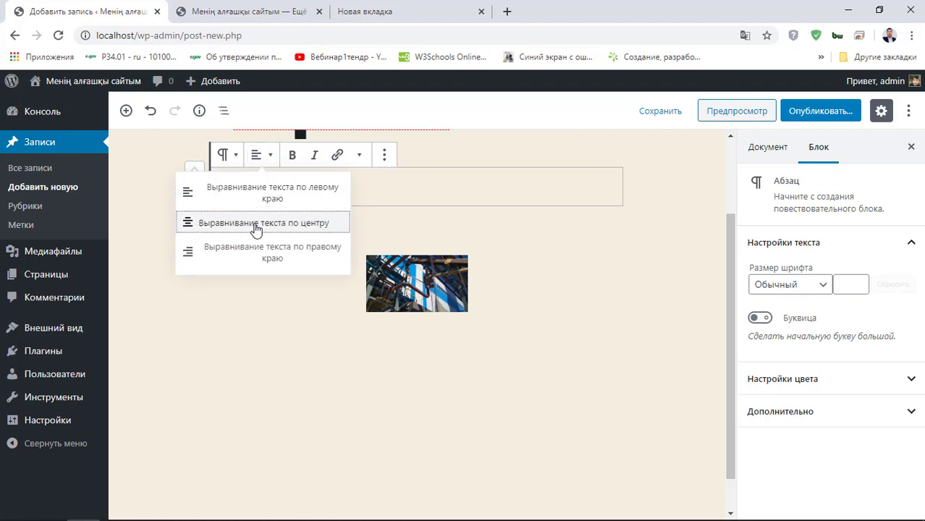
{"action": "left_click", "coordinate": [255, 228]}
{"action": "left_click", "coordinate": [209, 296]}
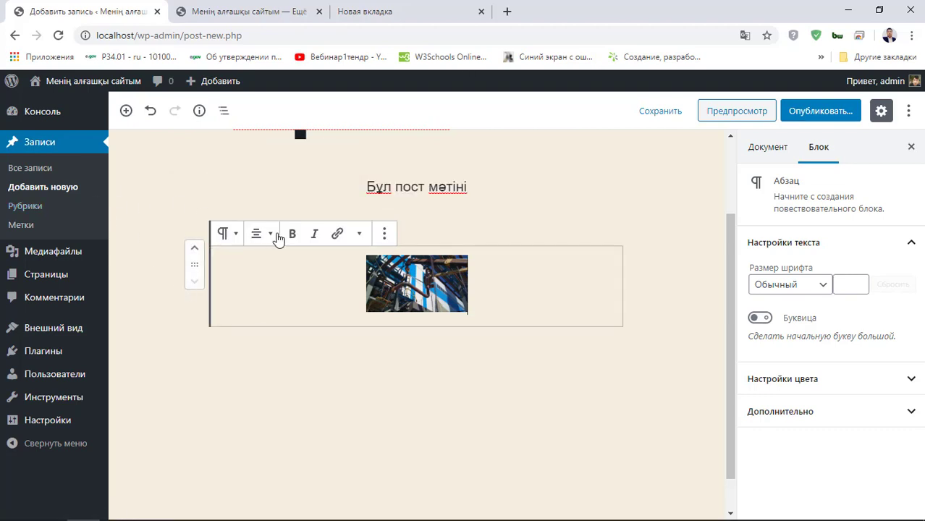
{"action": "scroll", "coordinate": [274, 235], "scroll_direction": "up", "scroll_amount": 2}
{"action": "left_click", "coordinate": [818, 113]}
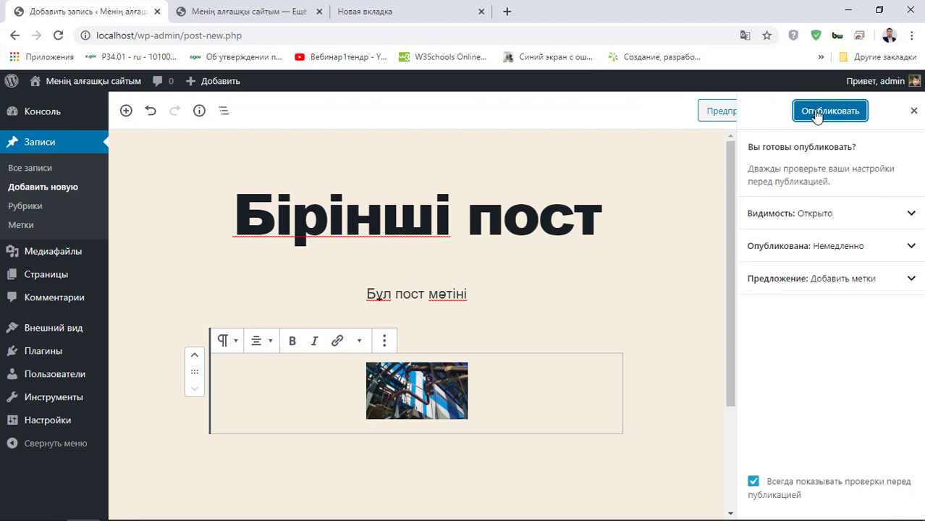
- Publish Бірінші пост and reload the live site to see it above Привет, мир!
{"action": "left_click", "coordinate": [817, 115]}
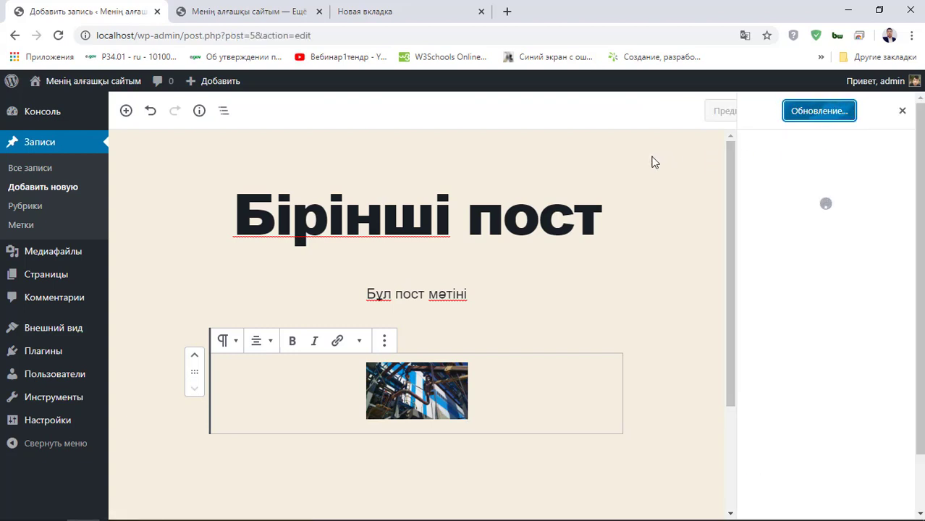
{"action": "left_click", "coordinate": [255, 9]}
{"action": "left_click", "coordinate": [58, 36]}
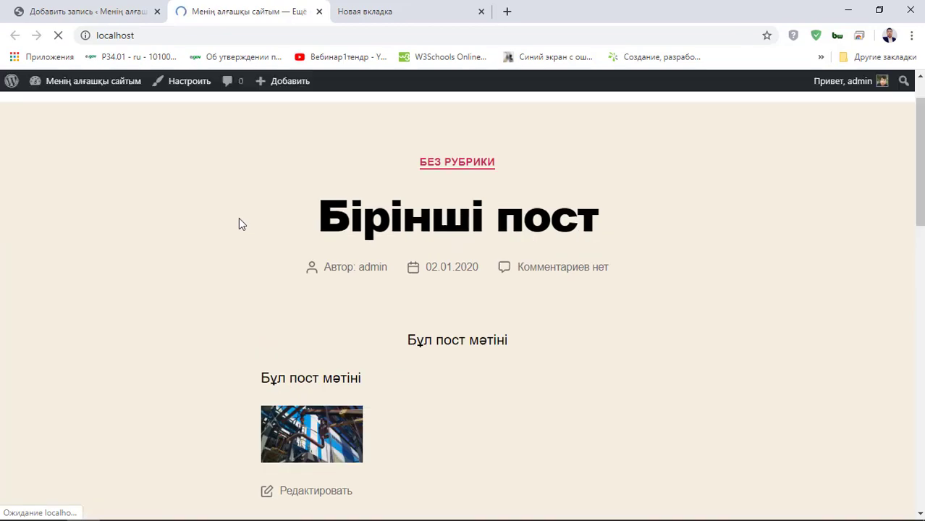
{"action": "scroll", "coordinate": [258, 221], "scroll_direction": "down", "scroll_amount": 10}
{"action": "scroll", "coordinate": [264, 230], "scroll_direction": "up", "scroll_amount": 4}
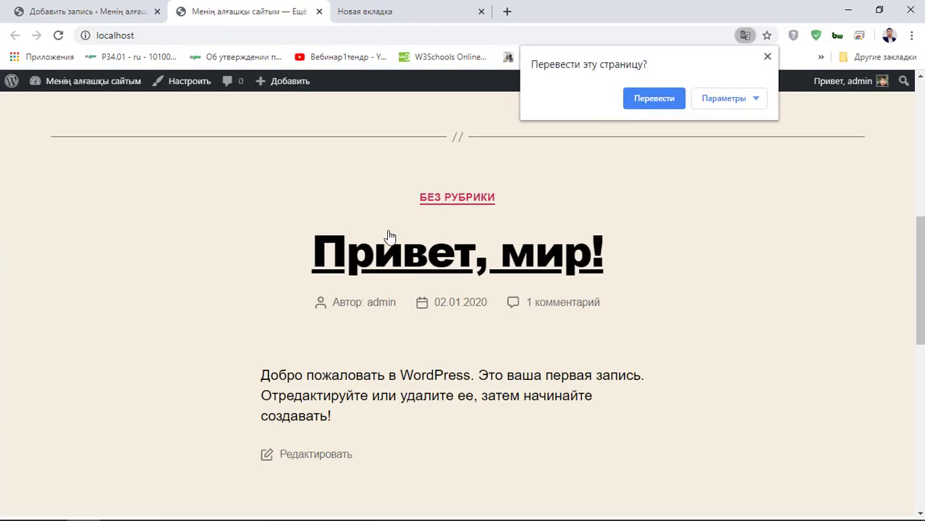
{"action": "left_click_drag", "start_coordinate": [259, 227], "coordinate": [753, 410]}
{"action": "scroll", "coordinate": [754, 409], "scroll_direction": "up", "scroll_amount": 10}
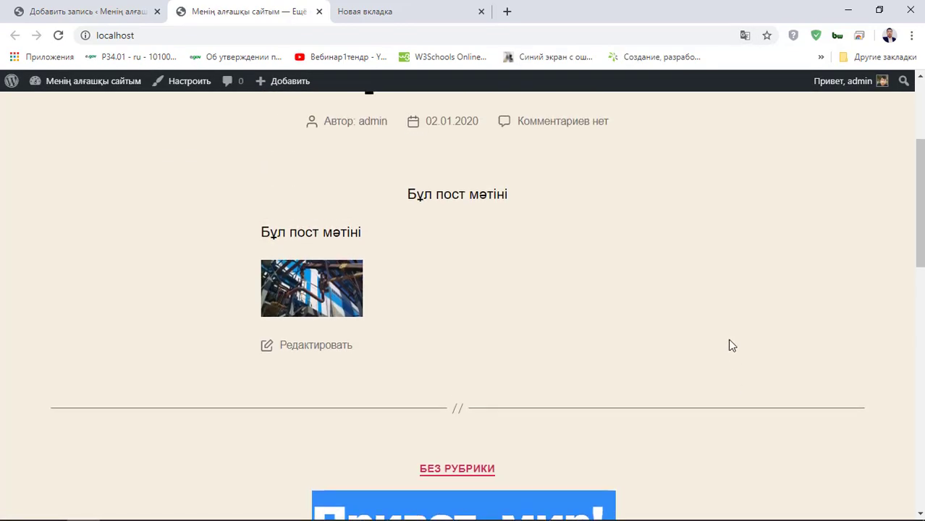
{"action": "scroll", "coordinate": [405, 246], "scroll_direction": "down", "scroll_amount": 3}
{"action": "scroll", "coordinate": [362, 188], "scroll_direction": "up", "scroll_amount": 3}
{"action": "left_click", "coordinate": [59, 12]}
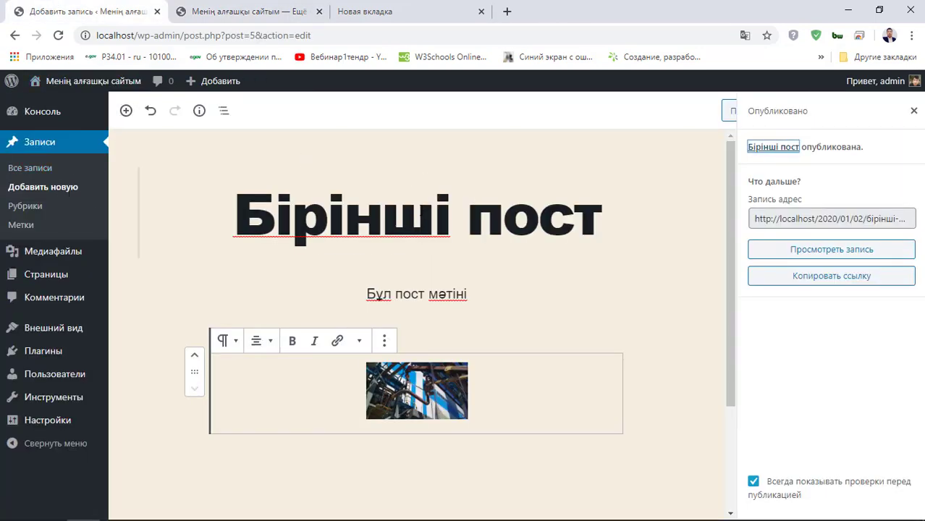
- Open the Рубрики page, which lists only Без рубрики with 2 posts
{"action": "left_click_drag", "start_coordinate": [237, 198], "coordinate": [642, 240]}
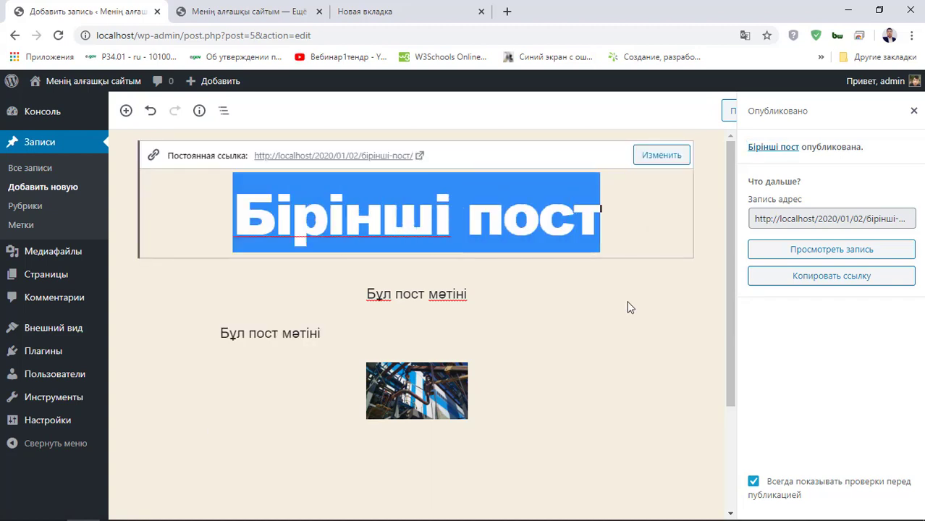
{"action": "left_click", "coordinate": [631, 341]}
{"action": "scroll", "coordinate": [621, 373], "scroll_direction": "down", "scroll_amount": 1}
{"action": "scroll", "coordinate": [619, 374], "scroll_direction": "up", "scroll_amount": 1}
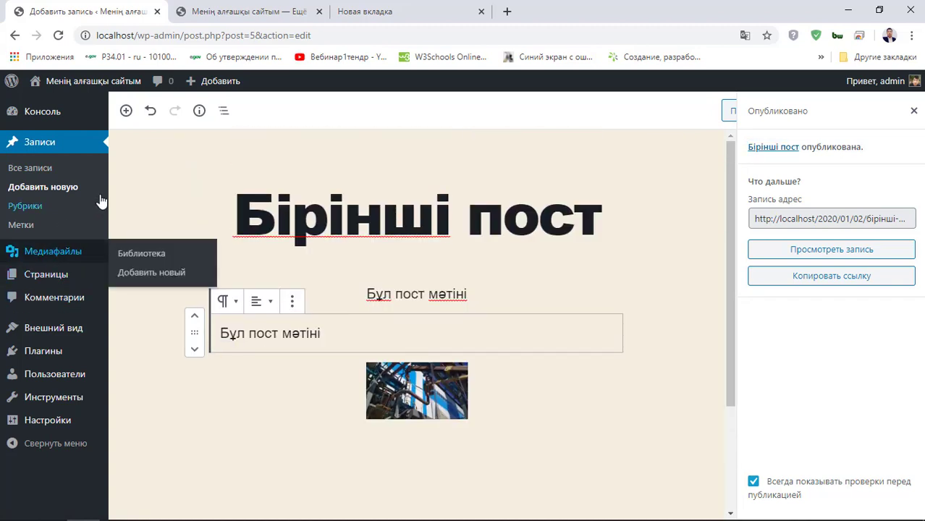
{"action": "left_click", "coordinate": [39, 208]}
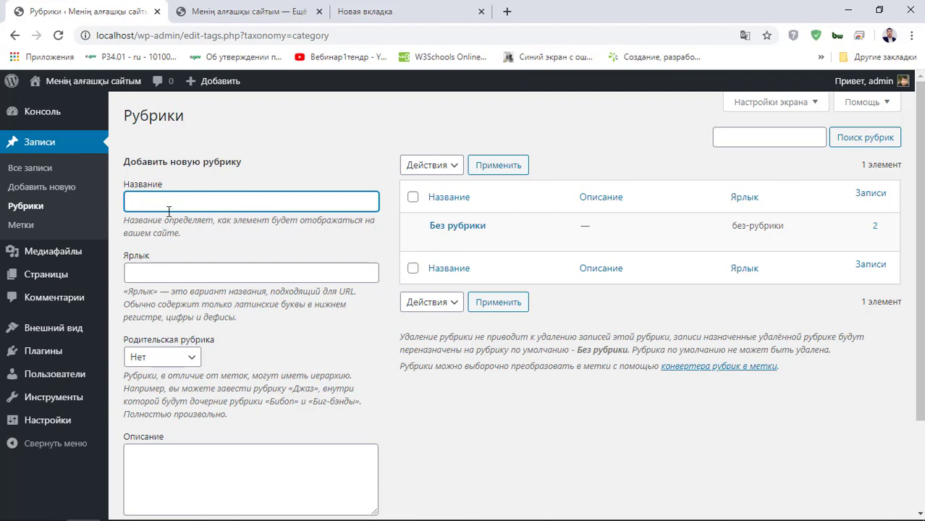
{"action": "left_click", "coordinate": [185, 277]}
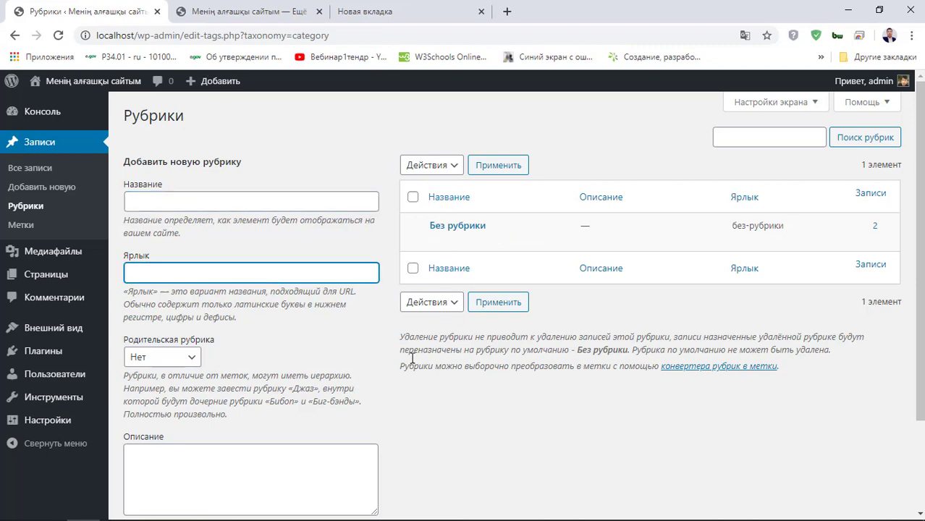
- Glance at the live site, then open the empty Метки page
{"action": "left_click", "coordinate": [221, 8]}
{"action": "scroll", "coordinate": [415, 337], "scroll_direction": "down", "scroll_amount": 4}
{"action": "scroll", "coordinate": [414, 337], "scroll_direction": "up", "scroll_amount": 4}
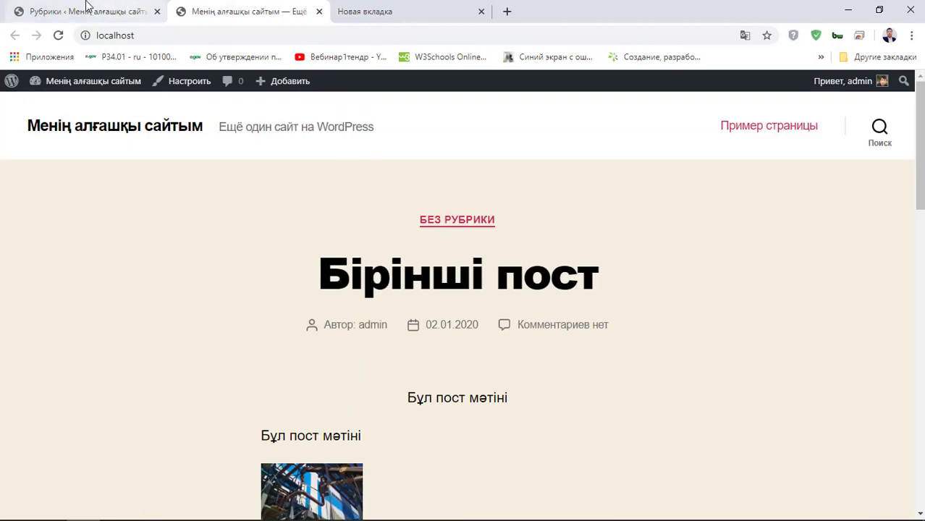
{"action": "left_click", "coordinate": [104, 5]}
{"action": "left_click", "coordinate": [31, 226]}
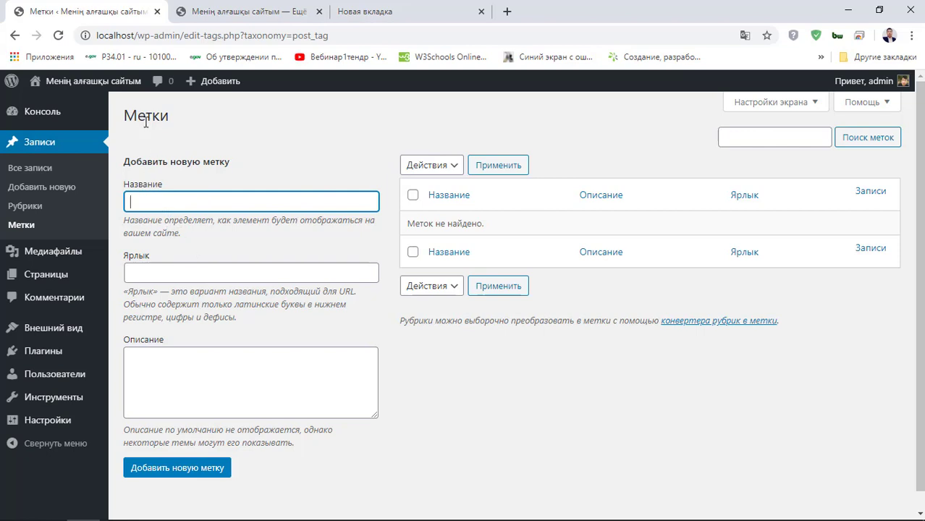
- Highlight the Метки heading and try the Название and Ярлык fields of the new-tag form
{"action": "left_click_drag", "start_coordinate": [124, 123], "coordinate": [204, 124]}
{"action": "left_click", "coordinate": [194, 182]}
{"action": "left_click", "coordinate": [202, 147]}
{"action": "left_click", "coordinate": [182, 204]}
{"action": "left_click", "coordinate": [182, 269]}
{"action": "left_click_drag", "start_coordinate": [181, 119], "coordinate": [112, 119]}
{"action": "left_click", "coordinate": [134, 144]}
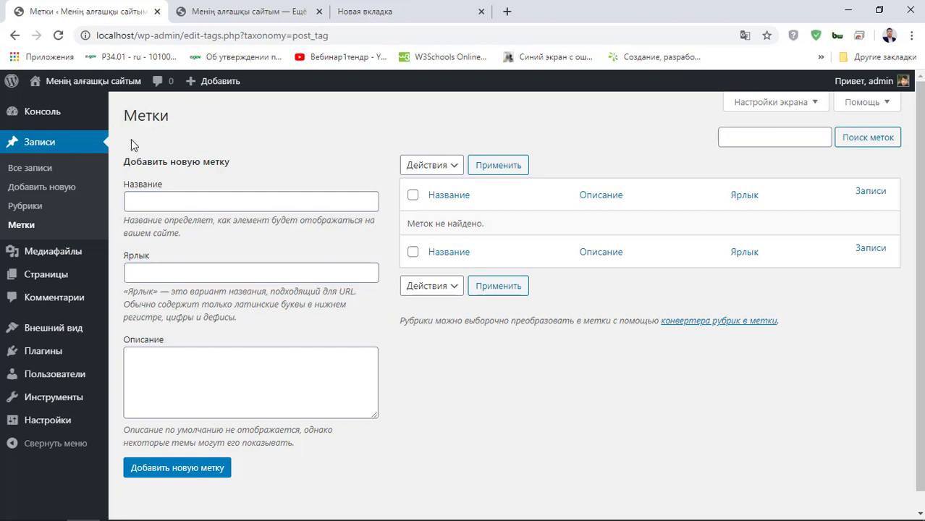
- Revisit the Название and Ярлык tag fields, then switch to the Медиафайлы library
{"action": "left_click", "coordinate": [147, 198]}
{"action": "left_click", "coordinate": [182, 270]}
{"action": "left_click", "coordinate": [176, 206]}
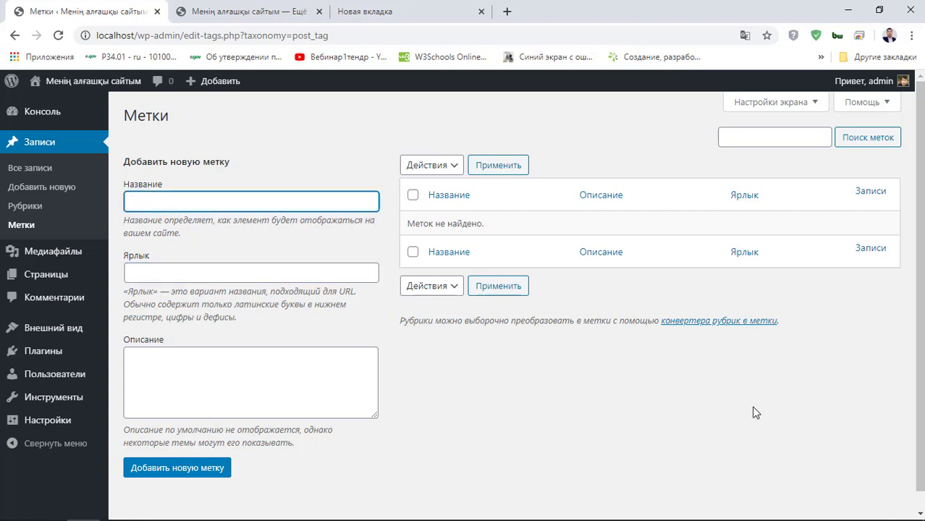
{"action": "scroll", "coordinate": [194, 288], "scroll_direction": "down", "scroll_amount": 1}
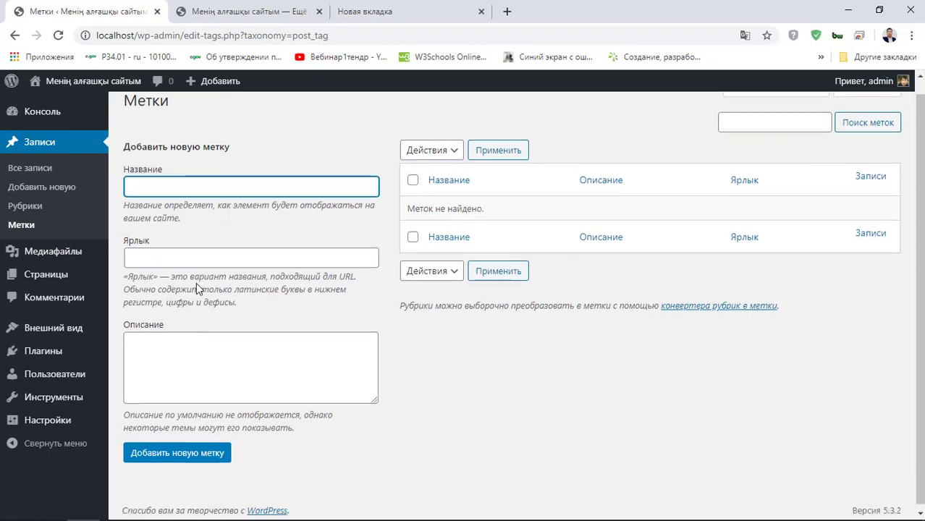
{"action": "left_click", "coordinate": [193, 256]}
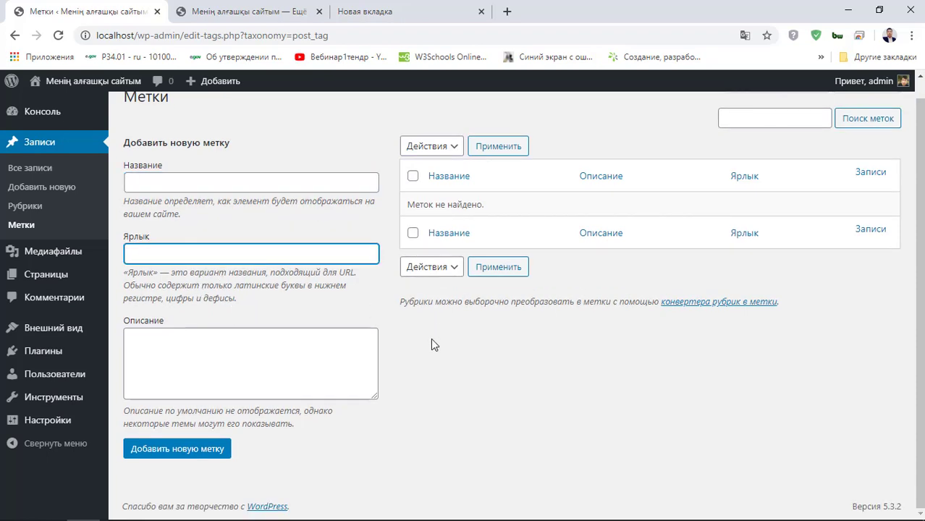
{"action": "left_click", "coordinate": [84, 255]}
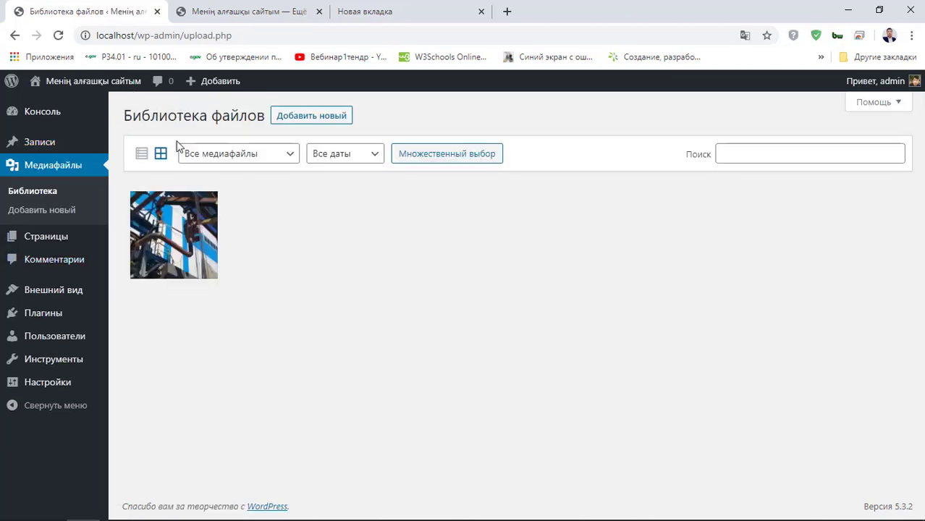
- Highlight the Библиотека файлов heading, view the Добавить новый upload page, and go to Страницы
{"action": "left_click_drag", "start_coordinate": [118, 117], "coordinate": [257, 116]}
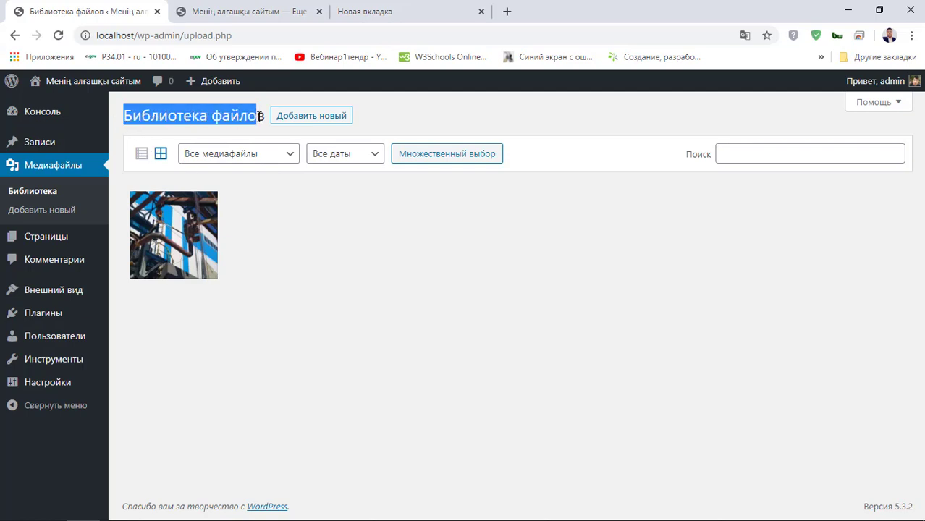
{"action": "left_click", "coordinate": [292, 247]}
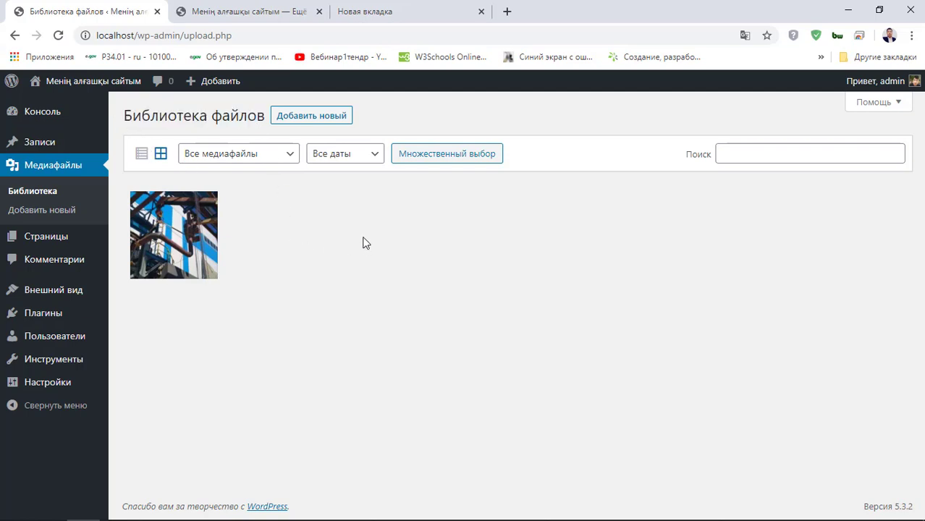
{"action": "left_click", "coordinate": [55, 218]}
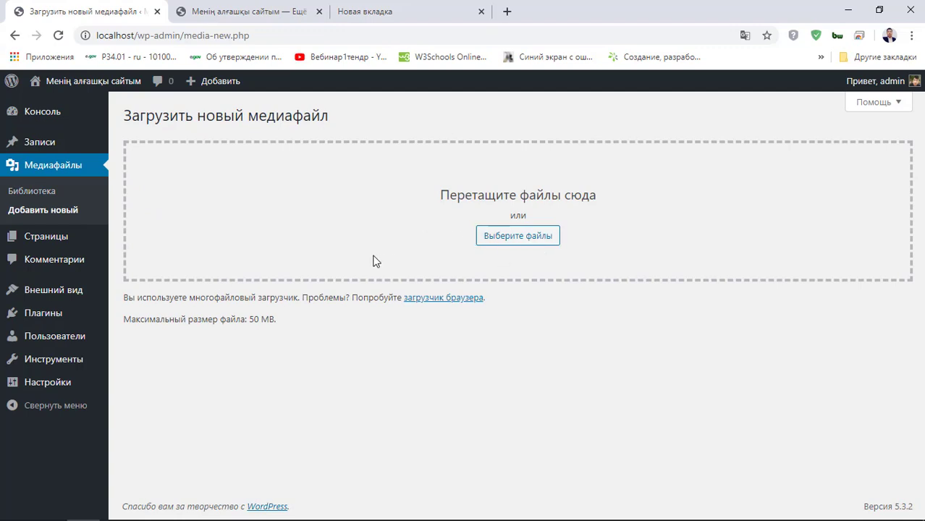
{"action": "left_click", "coordinate": [60, 245]}
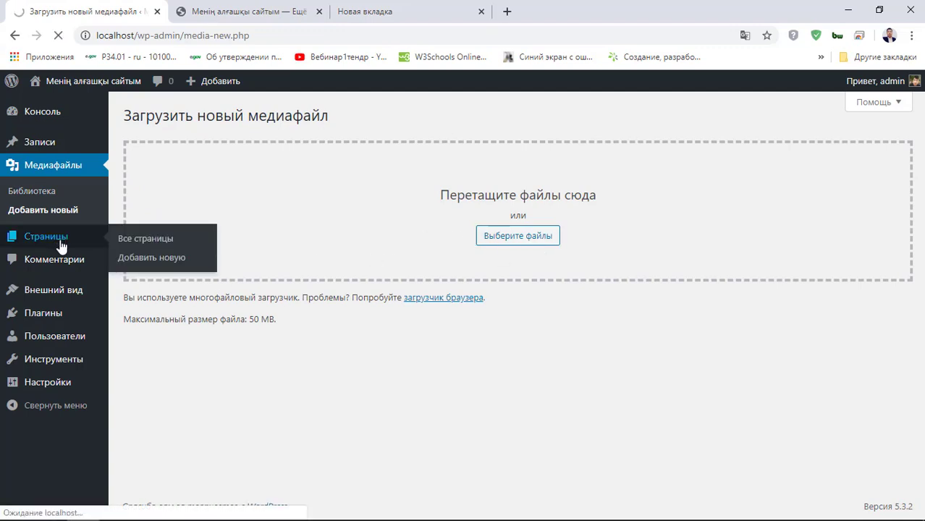
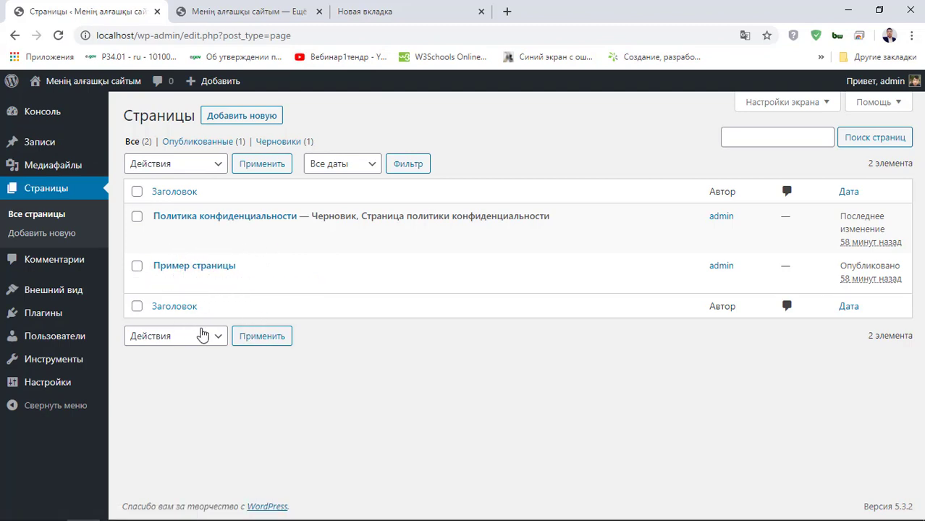
- Visit the Add New page and Comments screen, then open 'Бірінші пост' on the live site
{"action": "left_click", "coordinate": [44, 235]}
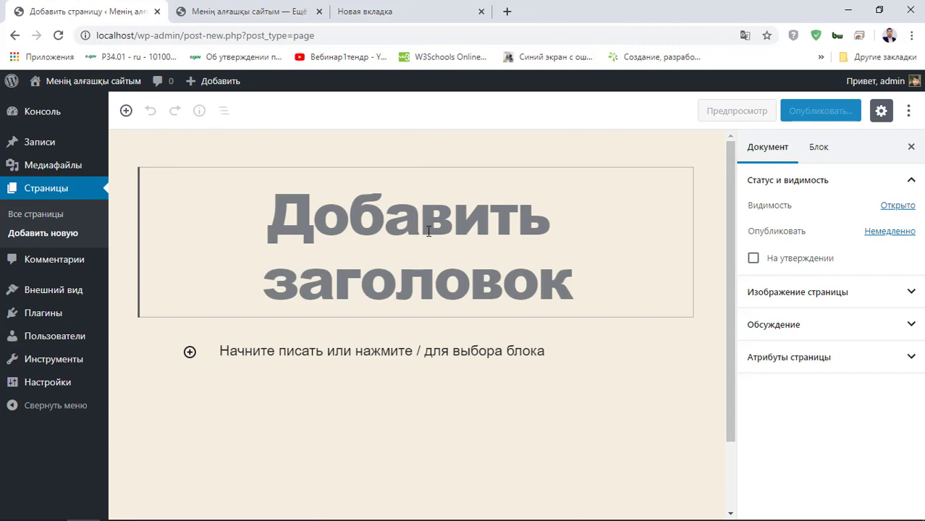
{"action": "left_click", "coordinate": [67, 270]}
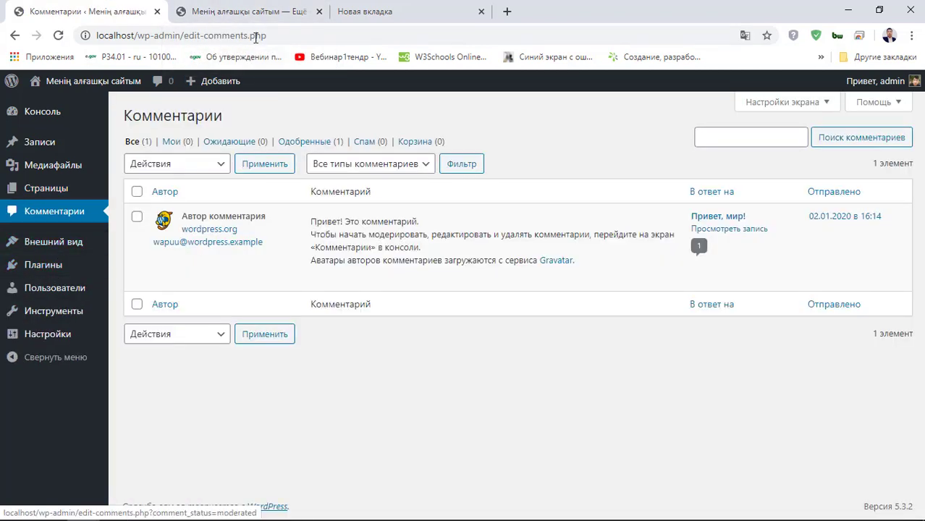
{"action": "left_click", "coordinate": [233, 9]}
{"action": "scroll", "coordinate": [438, 252], "scroll_direction": "down", "scroll_amount": 2}
{"action": "left_click", "coordinate": [460, 154]}
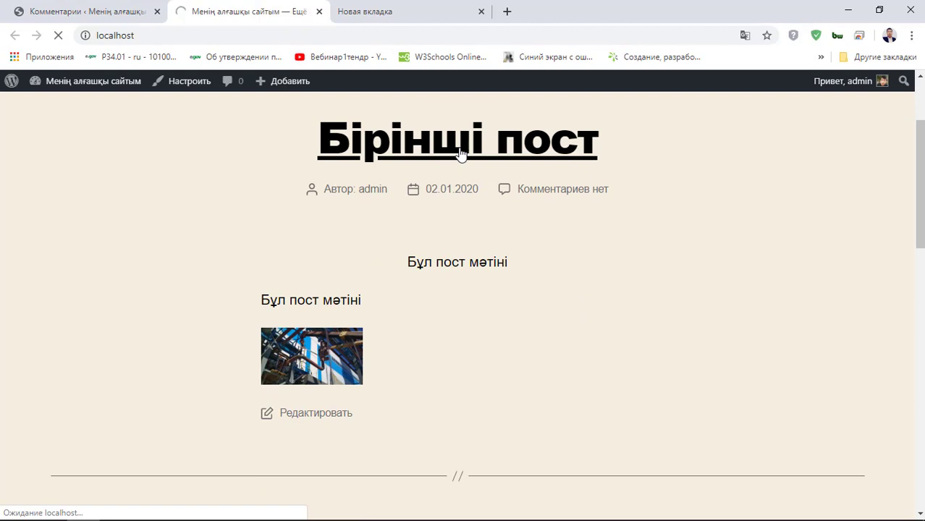
- Post the comment '123456' on 'Бірінші пост'
{"action": "scroll", "coordinate": [423, 214], "scroll_direction": "down", "scroll_amount": 6}
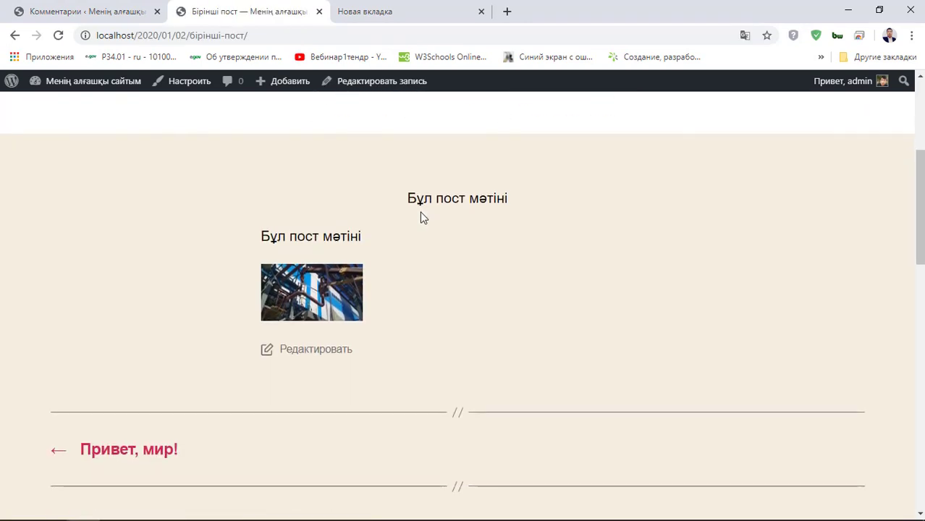
{"action": "scroll", "coordinate": [200, 297], "scroll_direction": "down", "scroll_amount": 2}
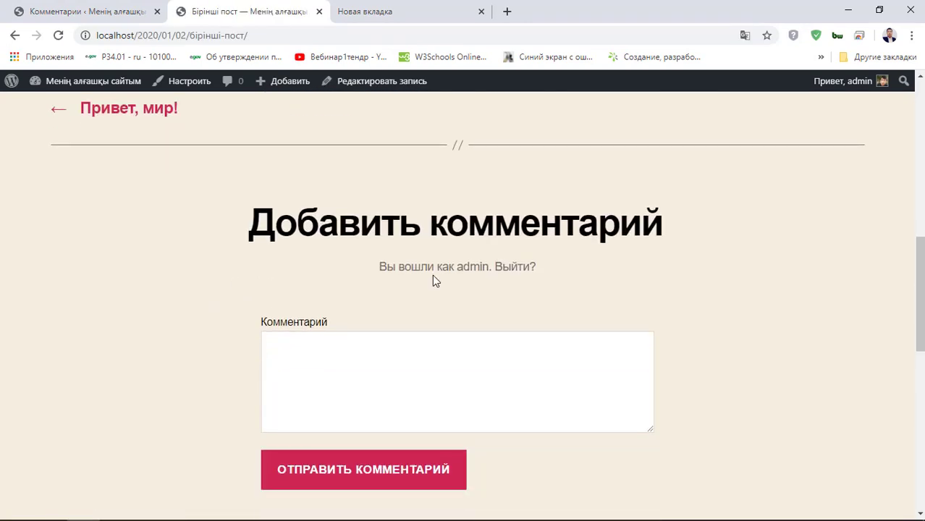
{"action": "left_click", "coordinate": [324, 374]}
{"action": "scroll", "coordinate": [322, 382], "scroll_direction": "down", "scroll_amount": 2}
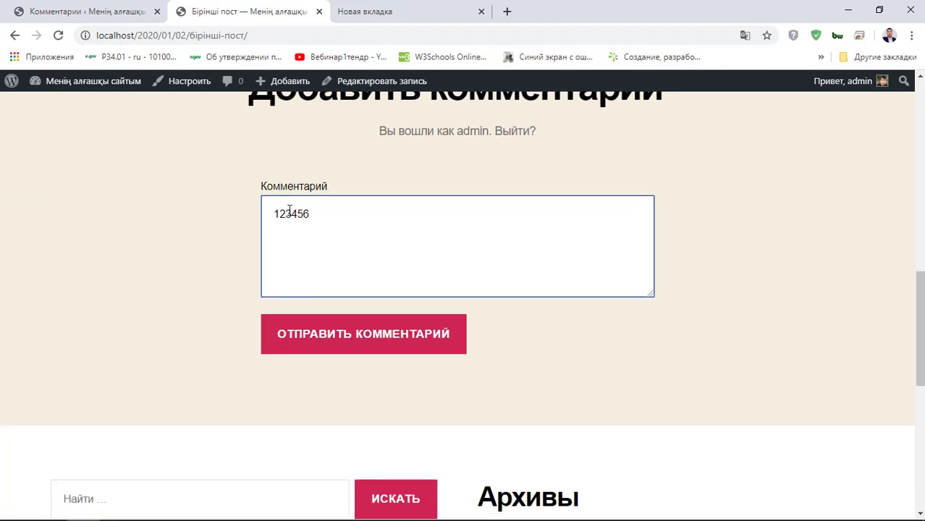
{"action": "left_click", "coordinate": [397, 335]}
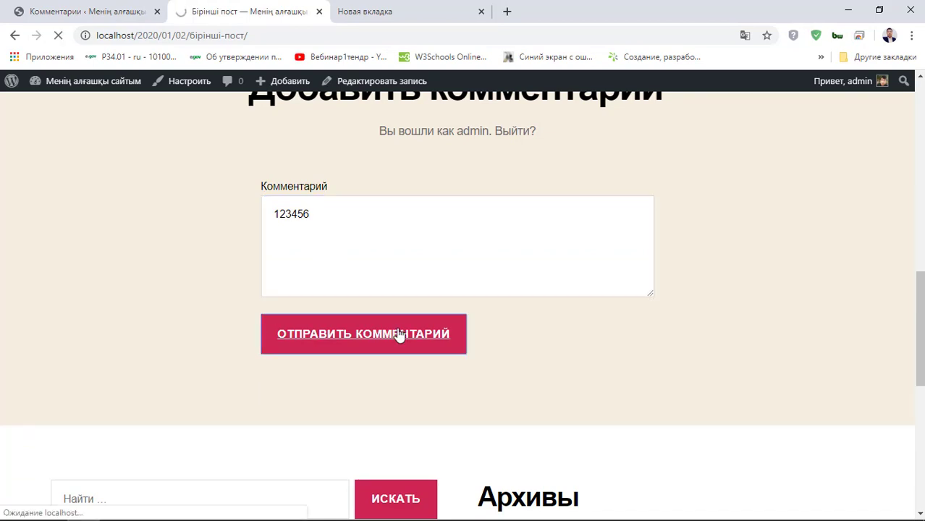
{"action": "scroll", "coordinate": [394, 334], "scroll_direction": "down", "scroll_amount": 1}
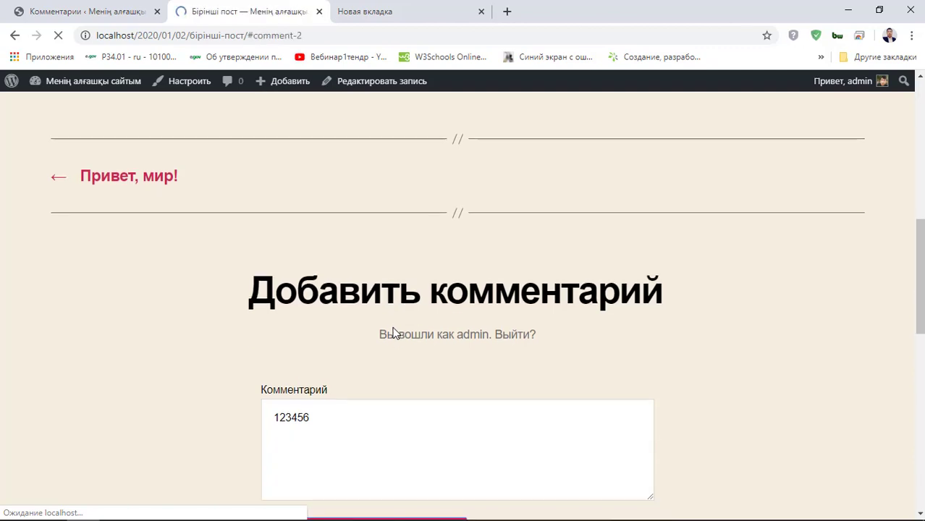
{"action": "scroll", "coordinate": [383, 340], "scroll_direction": "down", "scroll_amount": 7}
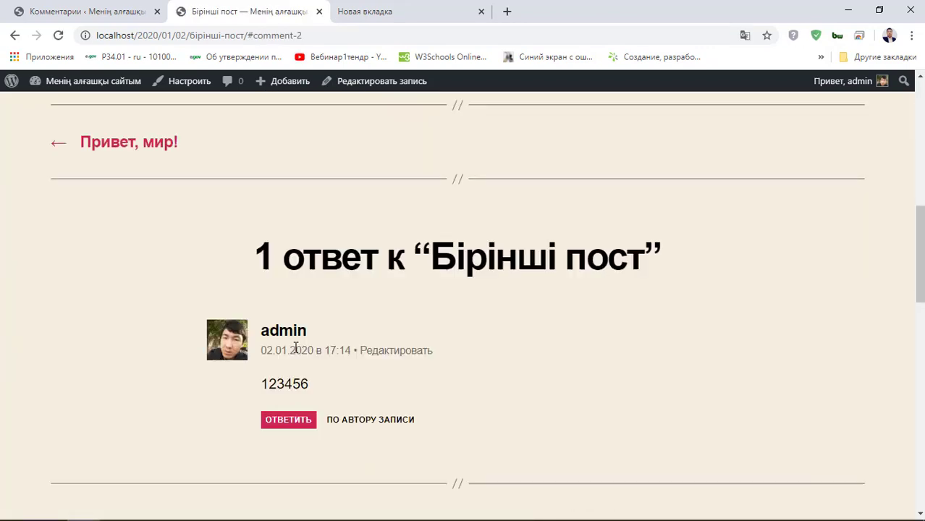
- Check the new comment and the site header, then return to the admin Comments tab
{"action": "left_click_drag", "start_coordinate": [176, 296], "coordinate": [341, 375]}
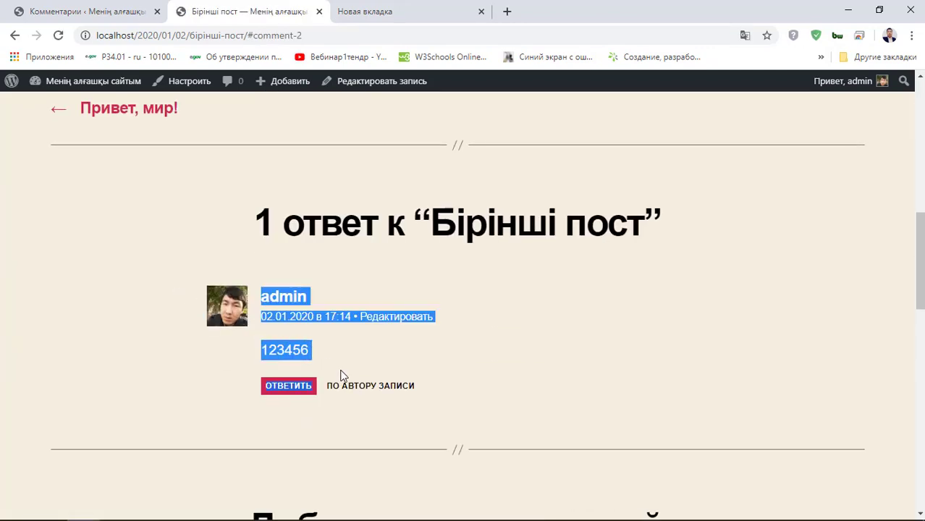
{"action": "left_click", "coordinate": [485, 377]}
{"action": "scroll", "coordinate": [439, 361], "scroll_direction": "up", "scroll_amount": 8}
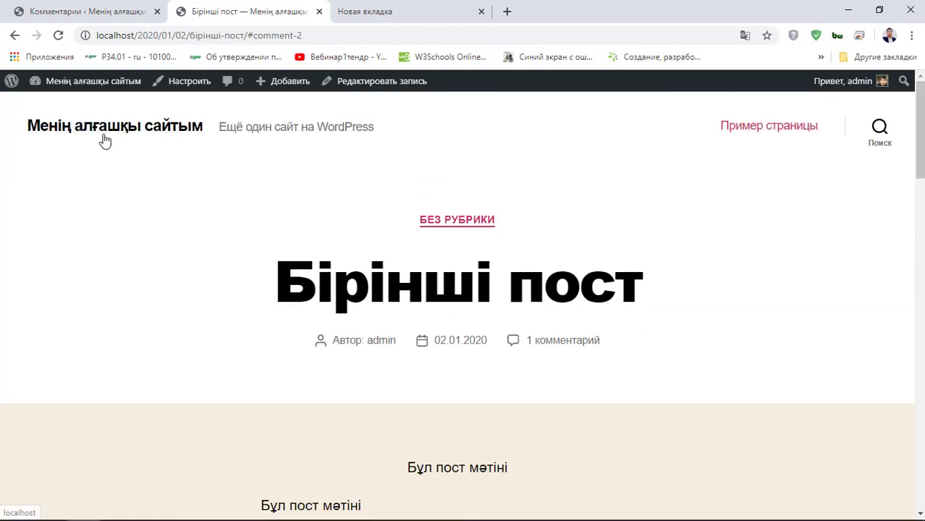
{"action": "left_click_drag", "start_coordinate": [99, 141], "coordinate": [98, 130]}
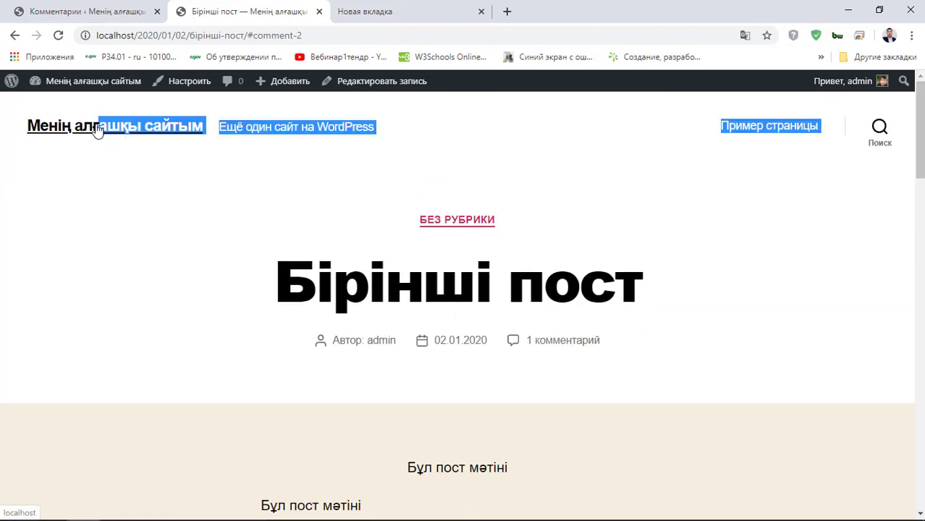
{"action": "left_click", "coordinate": [125, 192]}
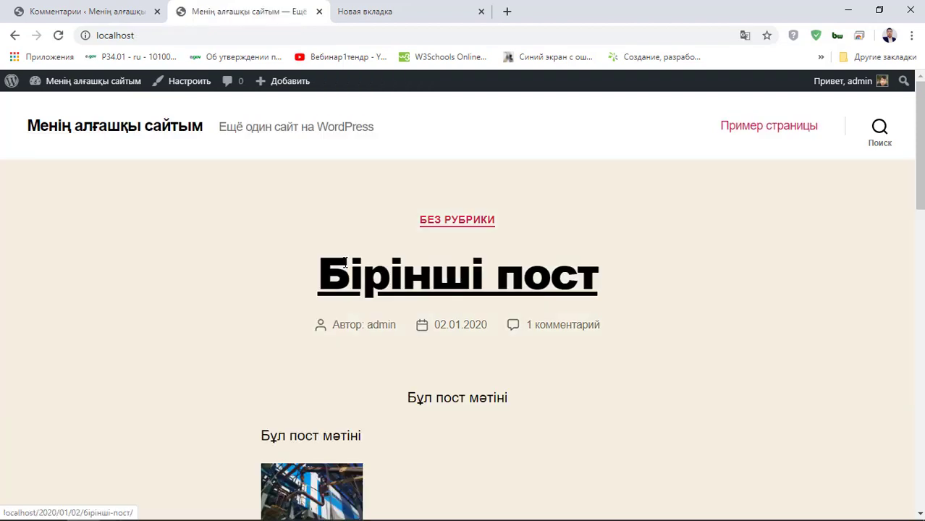
{"action": "scroll", "coordinate": [345, 270], "scroll_direction": "down", "scroll_amount": 8}
{"action": "scroll", "coordinate": [343, 273], "scroll_direction": "down", "scroll_amount": 5}
{"action": "scroll", "coordinate": [343, 274], "scroll_direction": "up", "scroll_amount": 12}
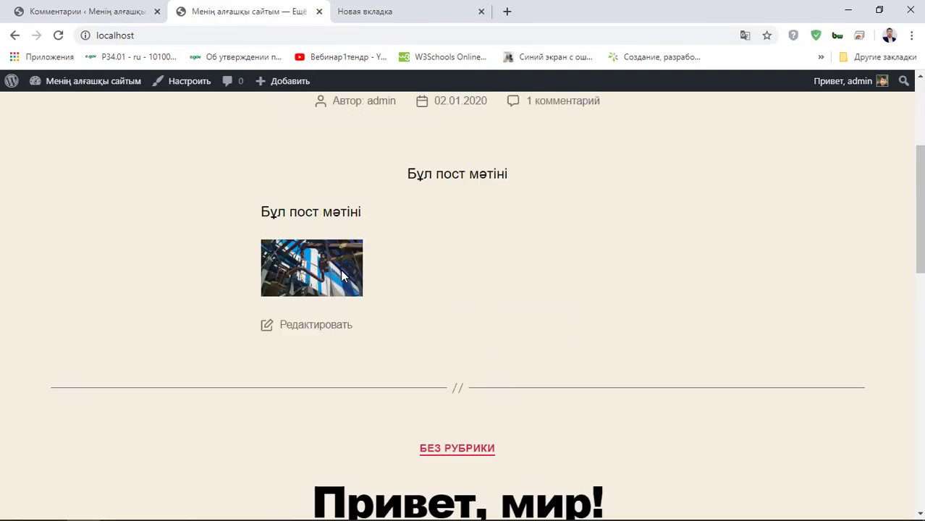
{"action": "left_click", "coordinate": [65, 5]}
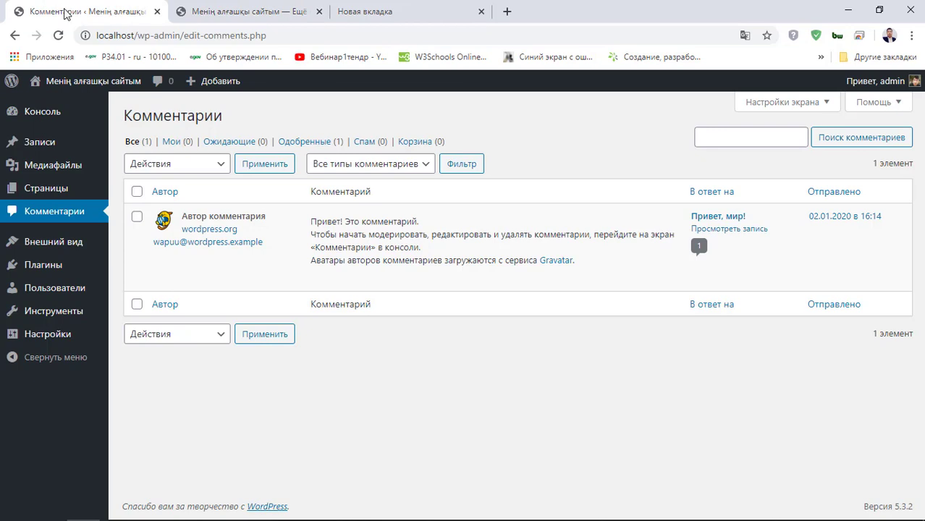
- Refresh the Comments list so admin's '123456' comment on 'Бірінші пост' appears
{"action": "left_click", "coordinate": [70, 219]}
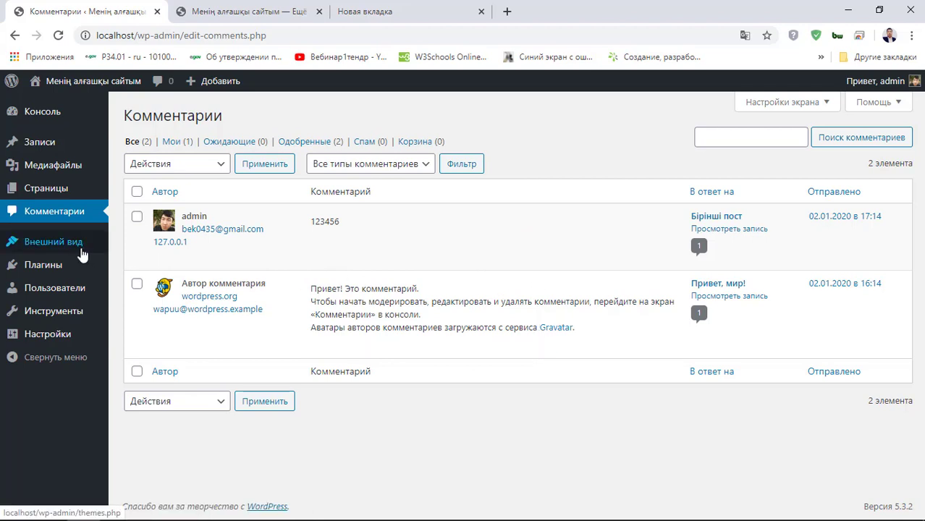
{"action": "mouse_move", "coordinate": [76, 253]}
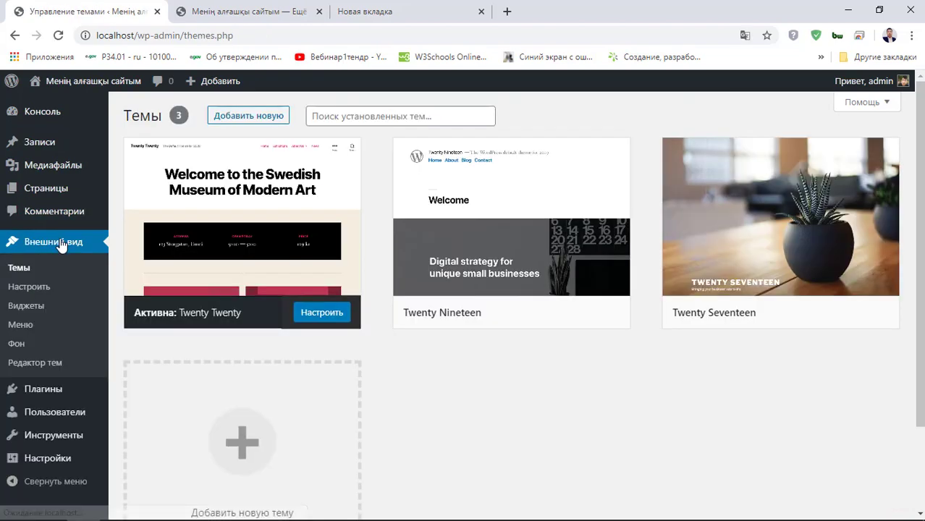
{"action": "scroll", "coordinate": [258, 300], "scroll_direction": "down", "scroll_amount": 1}
{"action": "scroll", "coordinate": [145, 300], "scroll_direction": "up", "scroll_amount": 1}
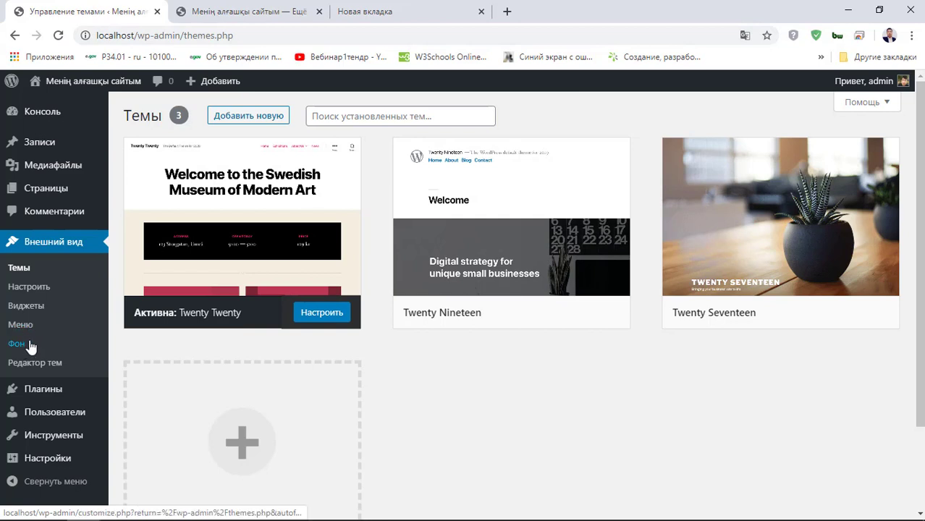
{"action": "scroll", "coordinate": [26, 356], "scroll_direction": "down", "scroll_amount": 2}
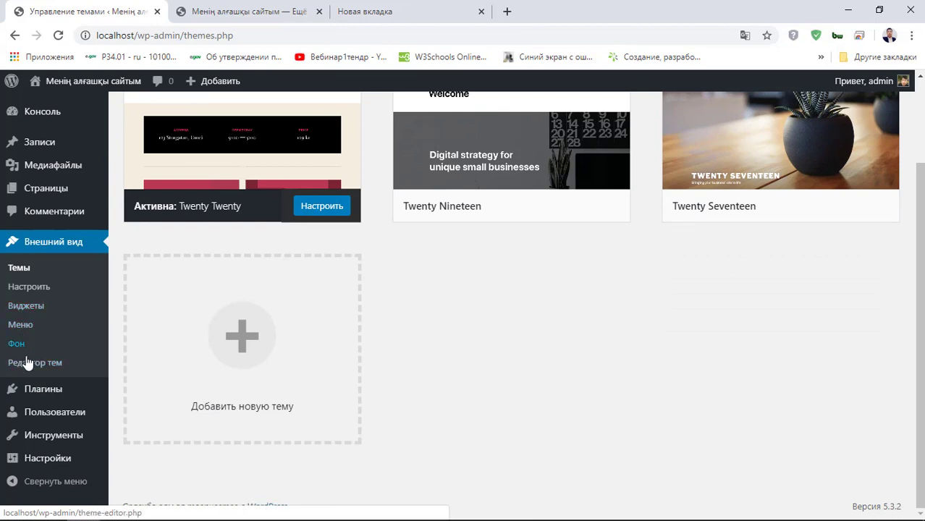
{"action": "left_click", "coordinate": [19, 268]}
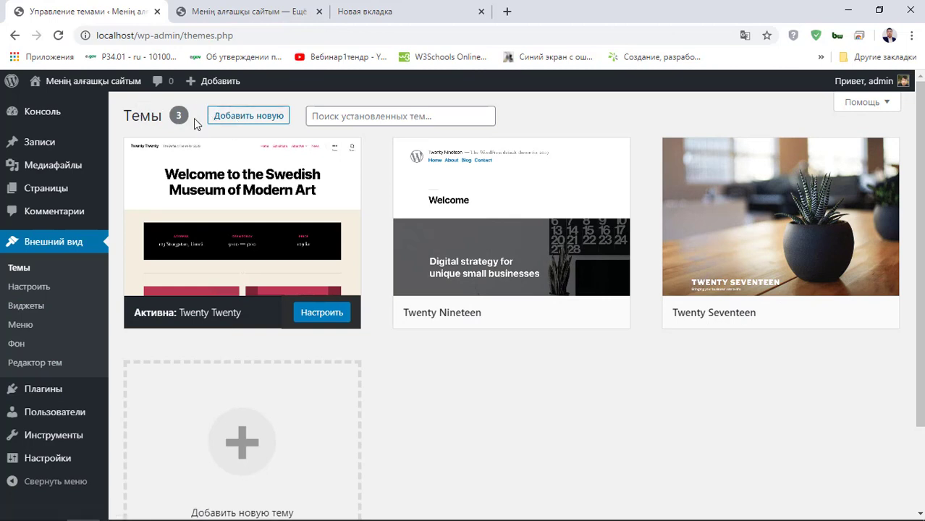
{"action": "left_click", "coordinate": [238, 121]}
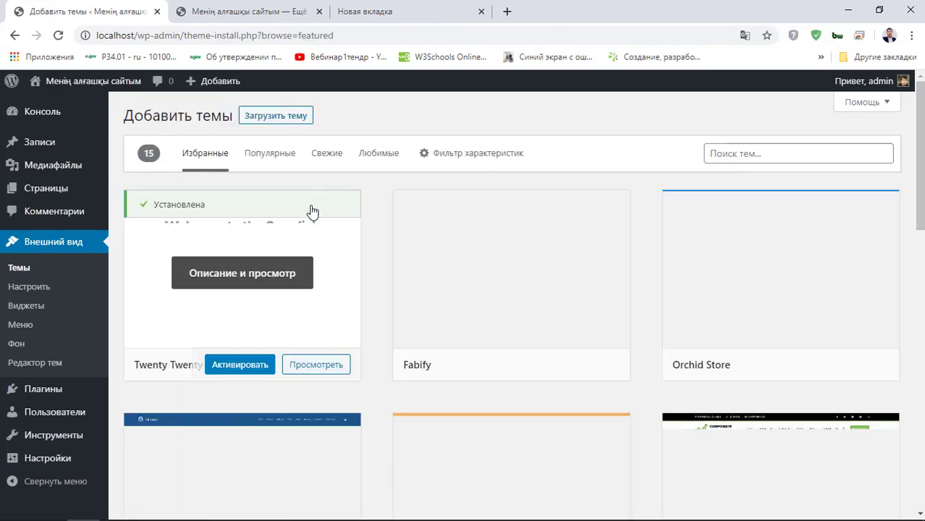
- Browse the Популярные themes catalogue to find Sydney
{"action": "scroll", "coordinate": [340, 232], "scroll_direction": "down", "scroll_amount": 2}
{"action": "scroll", "coordinate": [352, 244], "scroll_direction": "up", "scroll_amount": 1}
{"action": "scroll", "coordinate": [398, 275], "scroll_direction": "down", "scroll_amount": 5}
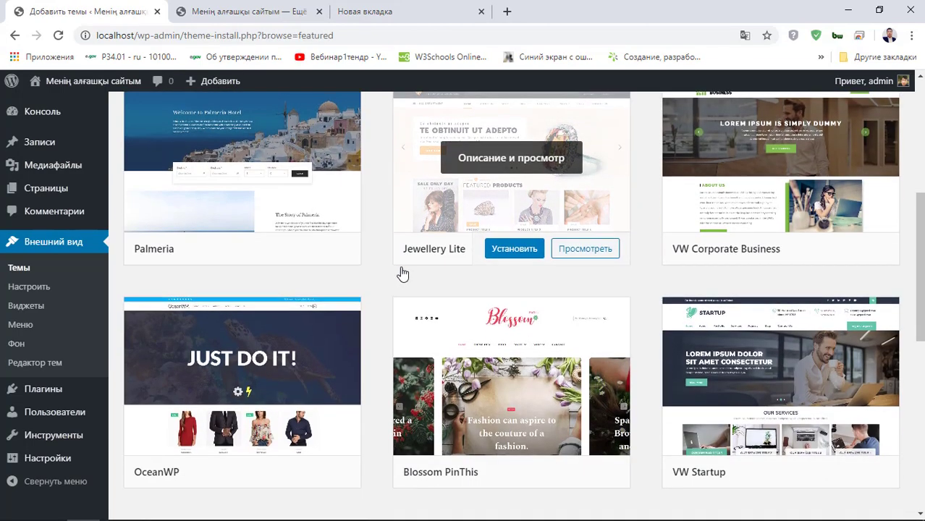
{"action": "scroll", "coordinate": [347, 217], "scroll_direction": "up", "scroll_amount": 6}
{"action": "left_click", "coordinate": [280, 176]}
{"action": "scroll", "coordinate": [380, 306], "scroll_direction": "down", "scroll_amount": 12}
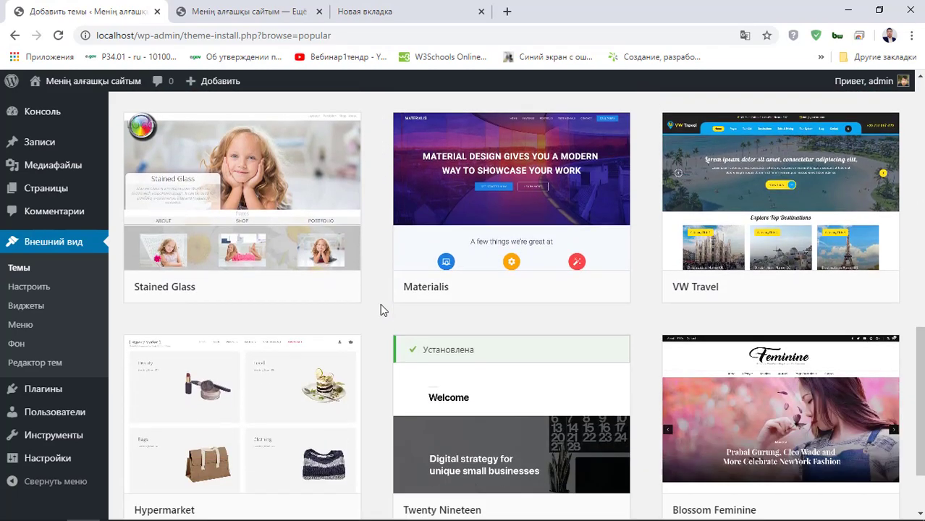
{"action": "scroll", "coordinate": [611, 299], "scroll_direction": "up", "scroll_amount": 10}
{"action": "scroll", "coordinate": [501, 254], "scroll_direction": "up", "scroll_amount": 6}
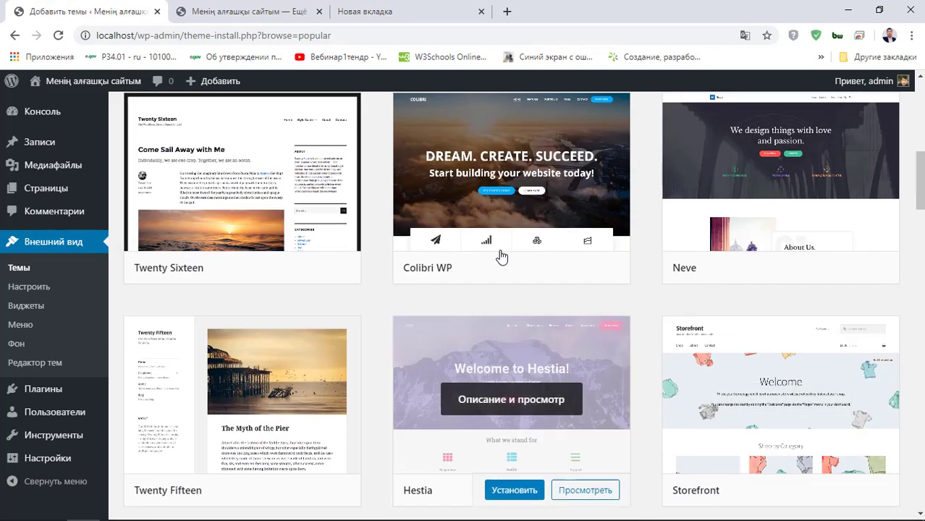
{"action": "scroll", "coordinate": [507, 260], "scroll_direction": "down", "scroll_amount": 10}
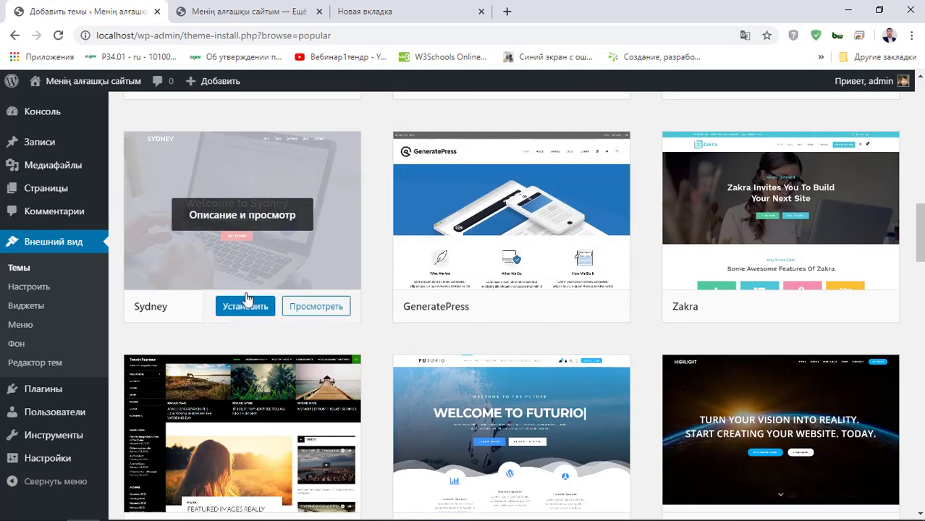
{"action": "scroll", "coordinate": [375, 307], "scroll_direction": "down", "scroll_amount": 2}
{"action": "scroll", "coordinate": [155, 197], "scroll_direction": "up", "scroll_amount": 1}
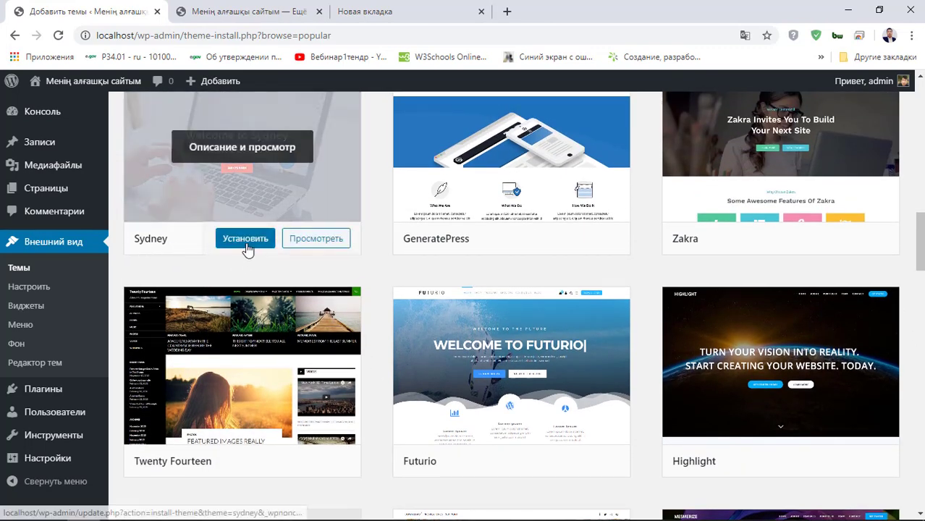
- Install and activate the Sydney theme
{"action": "left_click", "coordinate": [246, 239]}
{"action": "scroll", "coordinate": [244, 244], "scroll_direction": "up", "scroll_amount": 1}
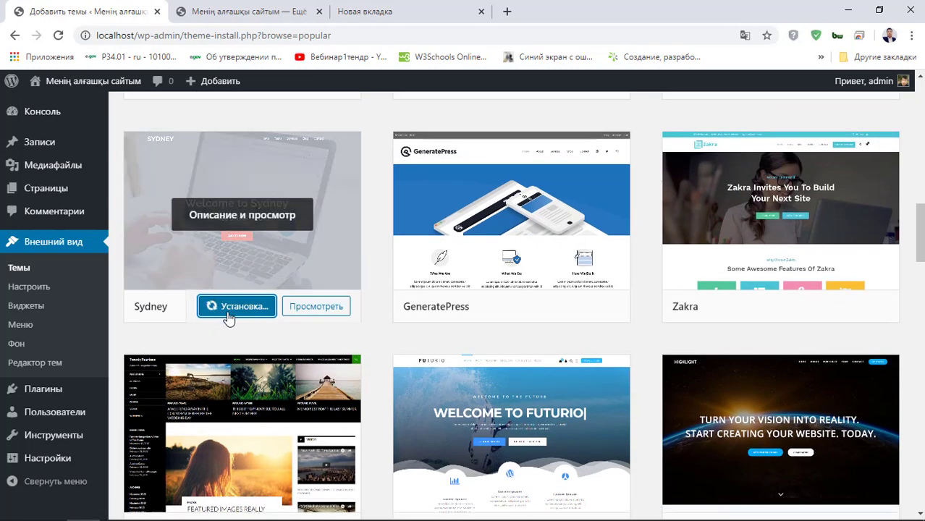
{"action": "scroll", "coordinate": [247, 310], "scroll_direction": "up", "scroll_amount": 1}
{"action": "scroll", "coordinate": [247, 310], "scroll_direction": "up", "scroll_amount": 1}
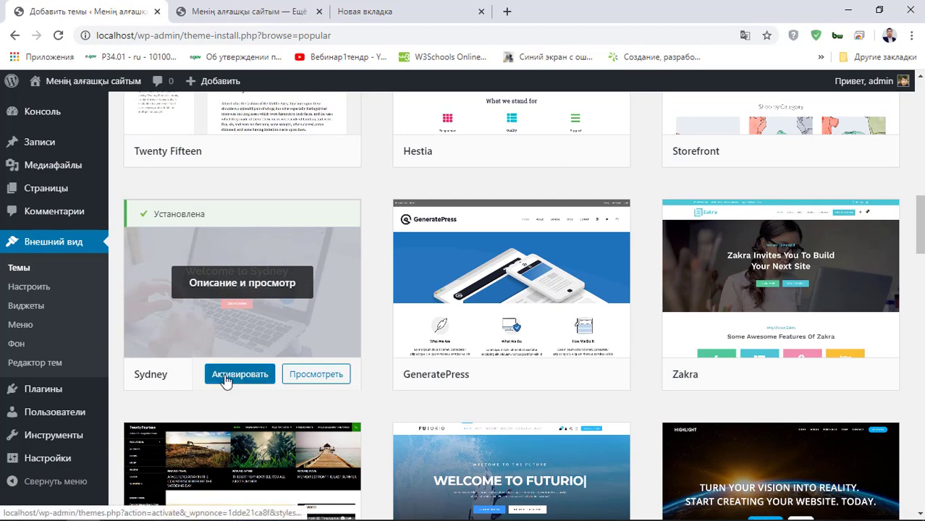
{"action": "left_click", "coordinate": [259, 382]}
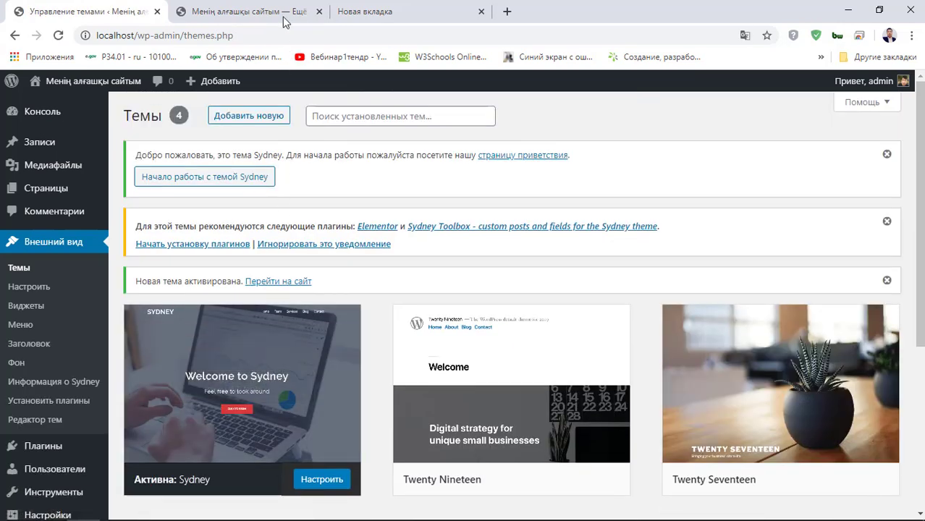
{"action": "left_click", "coordinate": [236, 13]}
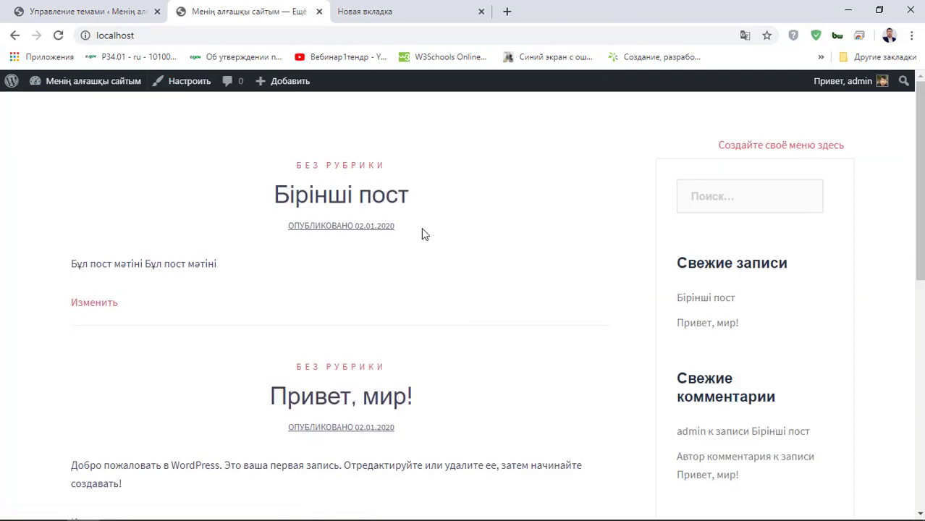
{"action": "scroll", "coordinate": [352, 217], "scroll_direction": "down", "scroll_amount": 1}
{"action": "scroll", "coordinate": [344, 215], "scroll_direction": "up", "scroll_amount": 1}
{"action": "scroll", "coordinate": [334, 212], "scroll_direction": "down", "scroll_amount": 3}
{"action": "scroll", "coordinate": [304, 238], "scroll_direction": "up", "scroll_amount": 3}
{"action": "scroll", "coordinate": [351, 409], "scroll_direction": "down", "scroll_amount": 4}
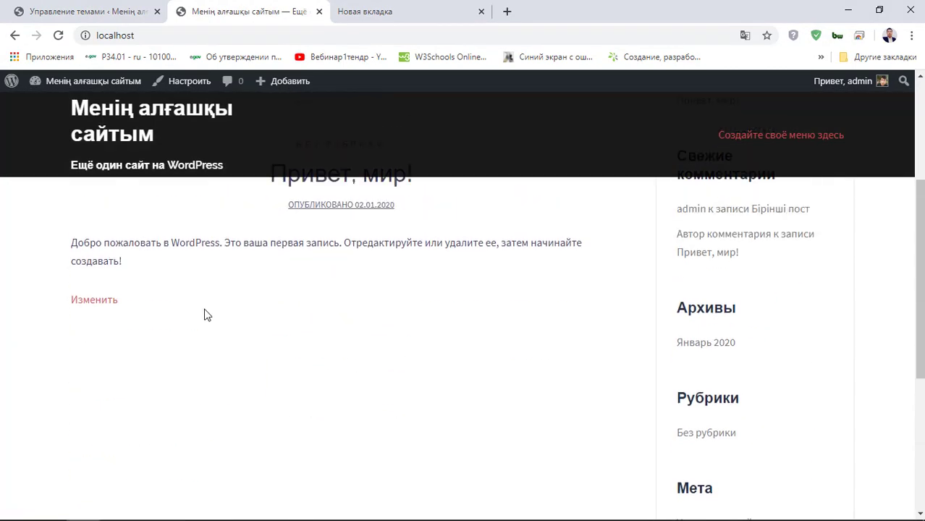
{"action": "scroll", "coordinate": [206, 315], "scroll_direction": "up", "scroll_amount": 4}
{"action": "scroll", "coordinate": [417, 327], "scroll_direction": "down", "scroll_amount": 4}
{"action": "scroll", "coordinate": [417, 325], "scroll_direction": "up", "scroll_amount": 4}
{"action": "scroll", "coordinate": [337, 291], "scroll_direction": "down", "scroll_amount": 7}
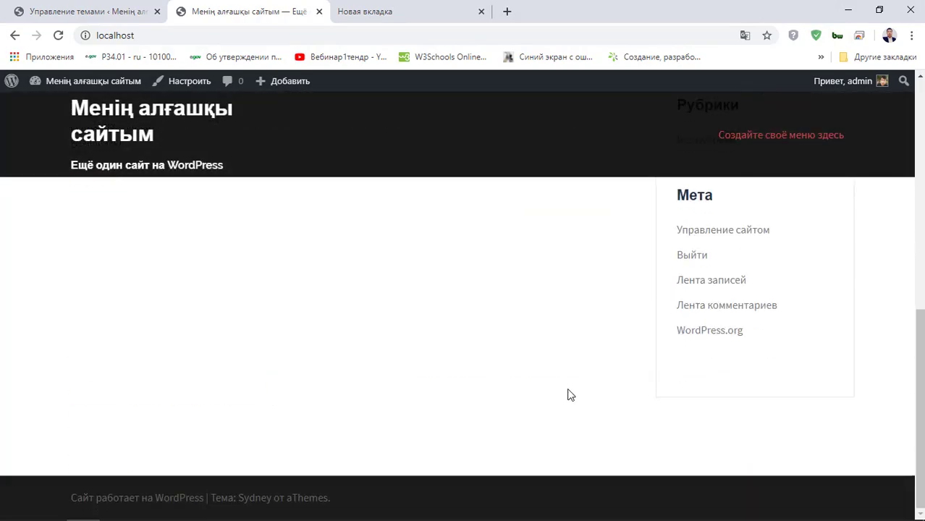
{"action": "scroll", "coordinate": [421, 324], "scroll_direction": "up", "scroll_amount": 7}
{"action": "scroll", "coordinate": [307, 163], "scroll_direction": "down", "scroll_amount": 4}
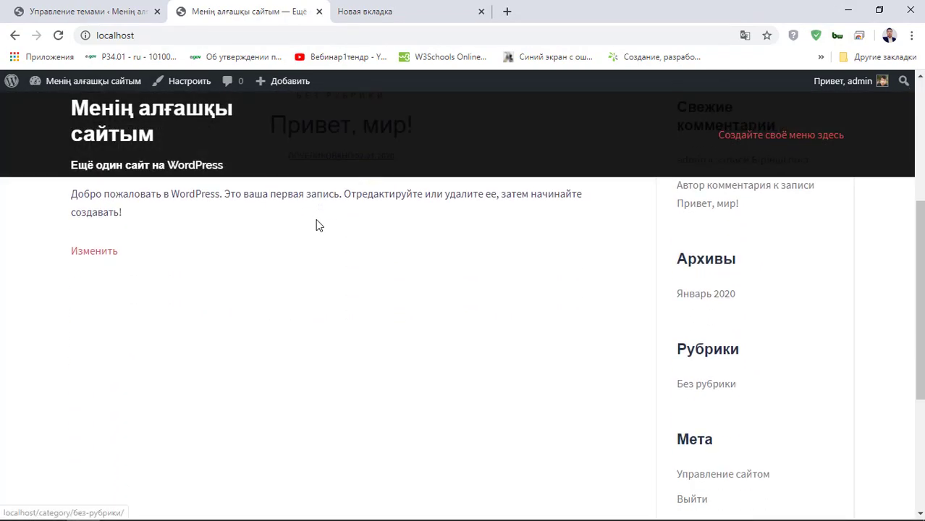
{"action": "scroll", "coordinate": [405, 279], "scroll_direction": "up", "scroll_amount": 4}
{"action": "scroll", "coordinate": [416, 288], "scroll_direction": "down", "scroll_amount": 4}
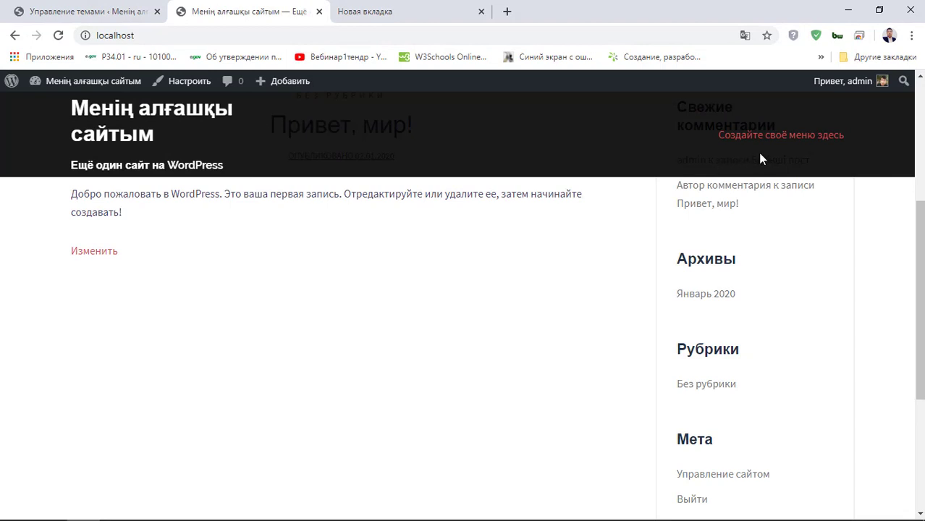
{"action": "scroll", "coordinate": [450, 238], "scroll_direction": "up", "scroll_amount": 4}
{"action": "left_click", "coordinate": [87, 11]}
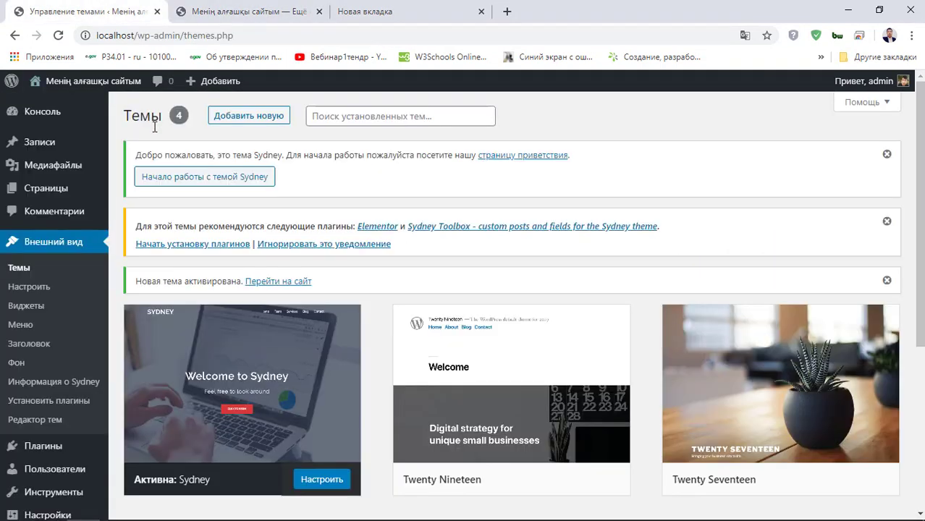
- Go to Add Themes and scroll the catalogue to find Manasa
{"action": "left_click", "coordinate": [252, 120]}
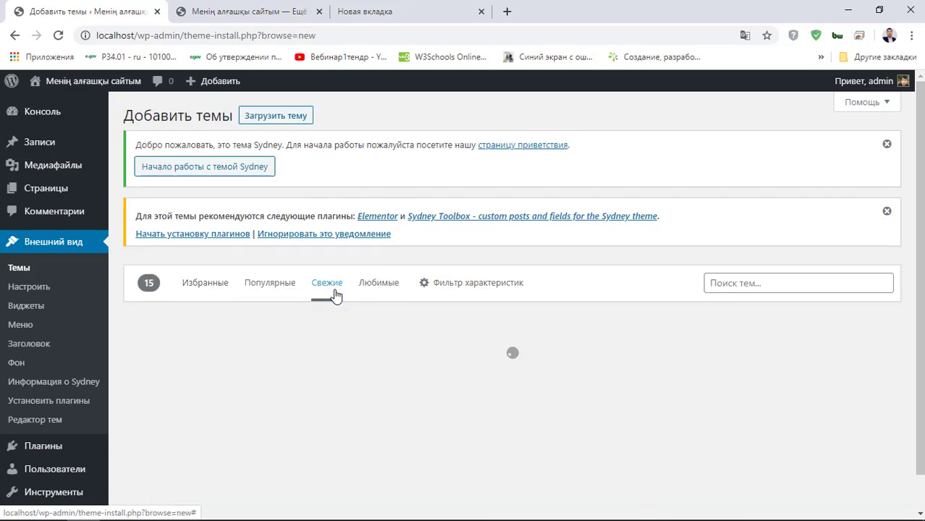
{"action": "scroll", "coordinate": [335, 293], "scroll_direction": "down", "scroll_amount": 8}
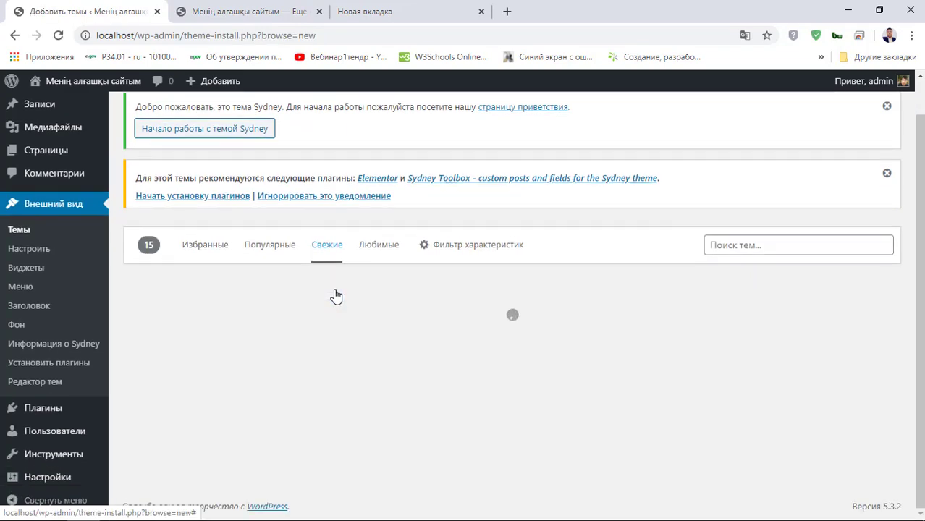
{"action": "scroll", "coordinate": [336, 293], "scroll_direction": "down", "scroll_amount": 6}
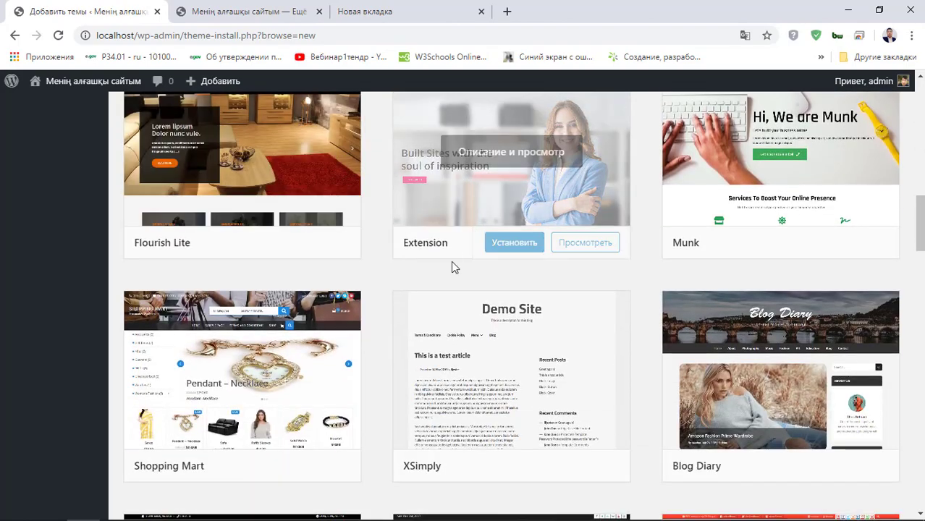
{"action": "scroll", "coordinate": [326, 265], "scroll_direction": "down", "scroll_amount": 6}
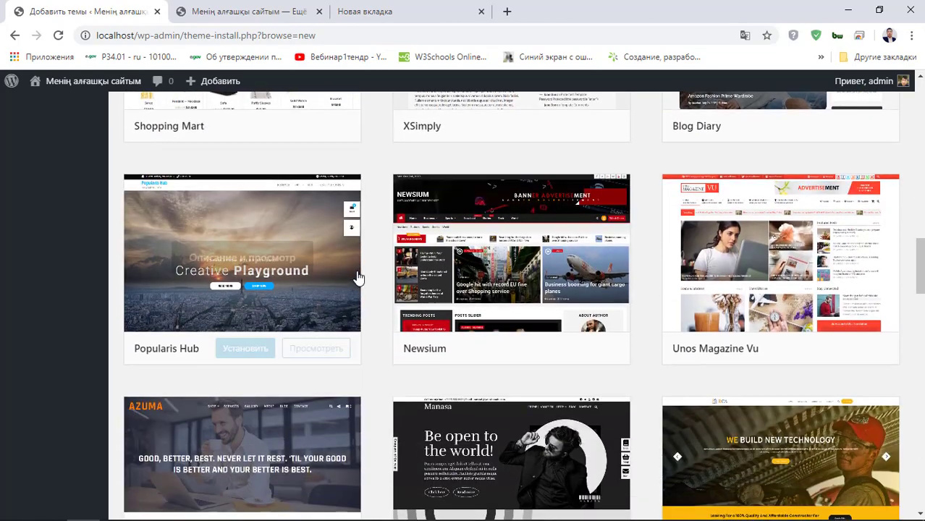
{"action": "scroll", "coordinate": [363, 246], "scroll_direction": "down", "scroll_amount": 2}
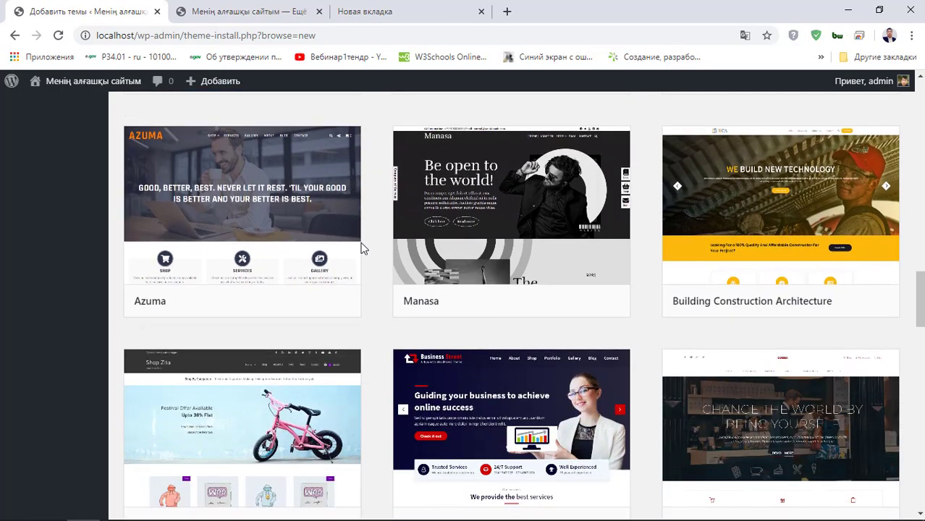
{"action": "scroll", "coordinate": [361, 247], "scroll_direction": "up", "scroll_amount": 2}
{"action": "scroll", "coordinate": [362, 248], "scroll_direction": "down", "scroll_amount": 3}
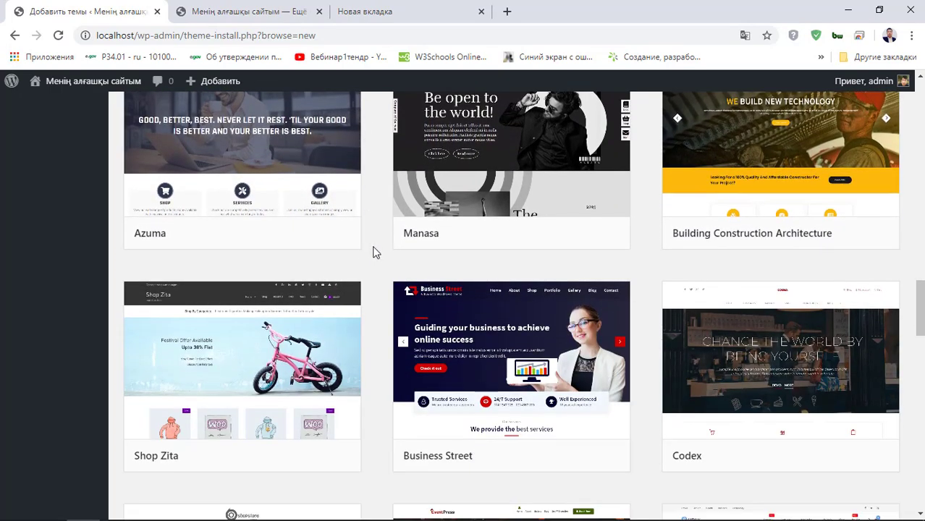
- Install and activate the Manasa theme
{"action": "mouse_move", "coordinate": [536, 180]}
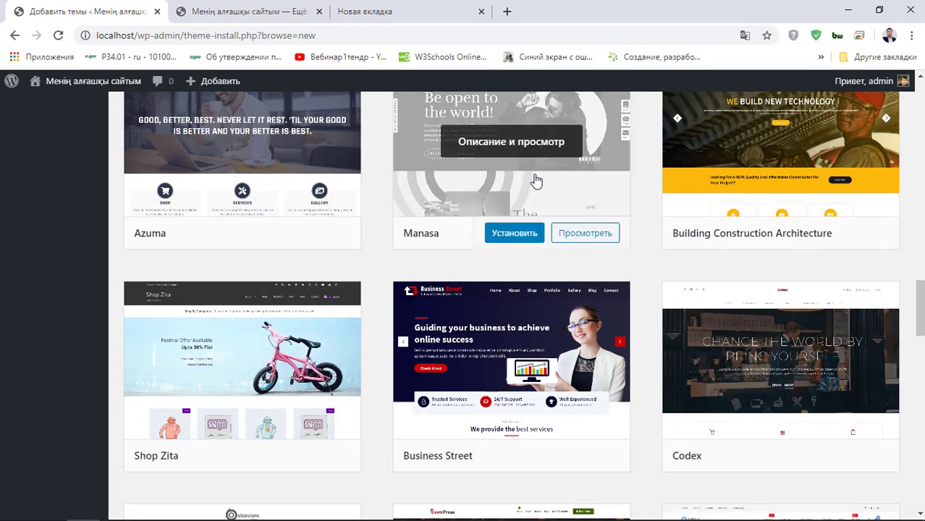
{"action": "left_click", "coordinate": [515, 239]}
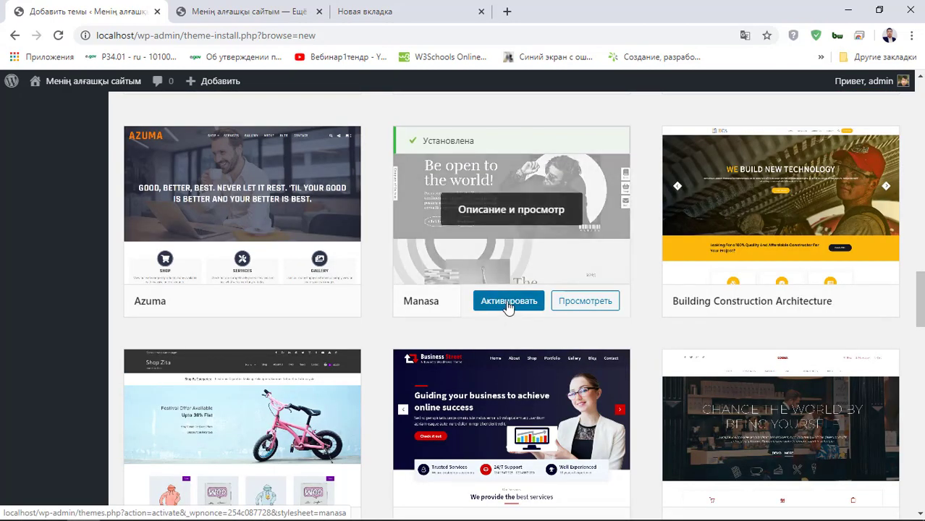
{"action": "left_click", "coordinate": [509, 302]}
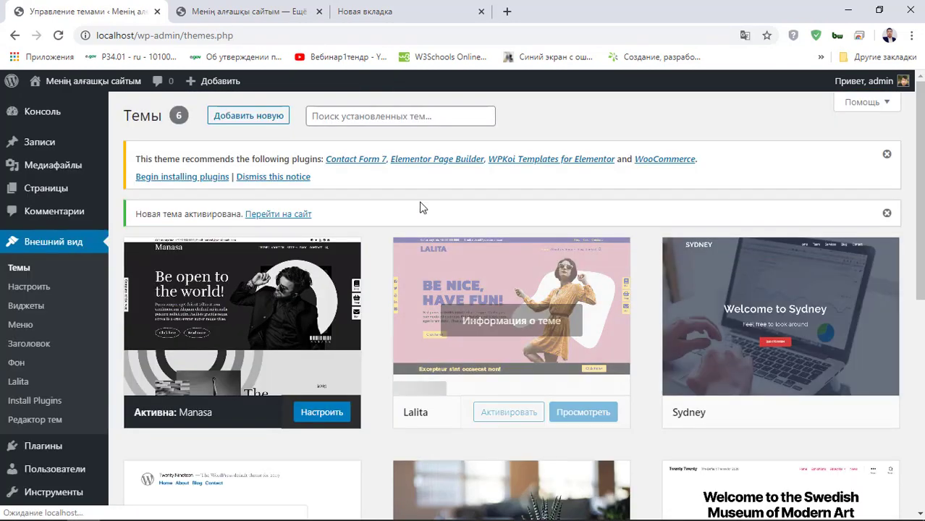
{"action": "left_click", "coordinate": [274, 11]}
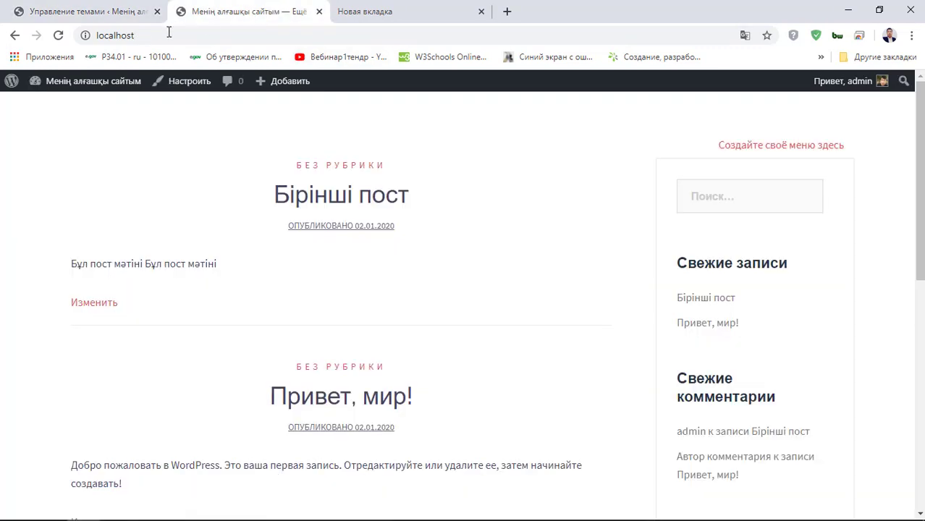
{"action": "left_click", "coordinate": [59, 35]}
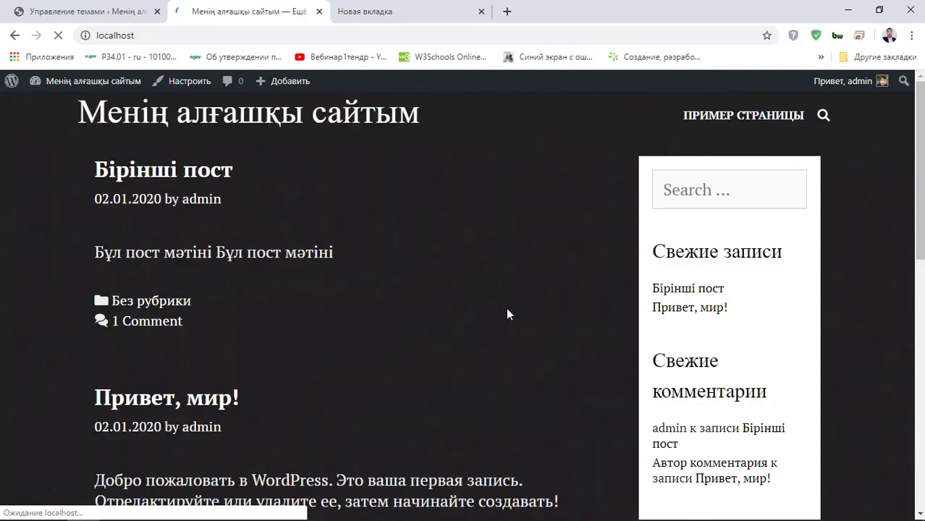
{"action": "scroll", "coordinate": [444, 294], "scroll_direction": "down", "scroll_amount": 6}
{"action": "scroll", "coordinate": [444, 293], "scroll_direction": "up", "scroll_amount": 6}
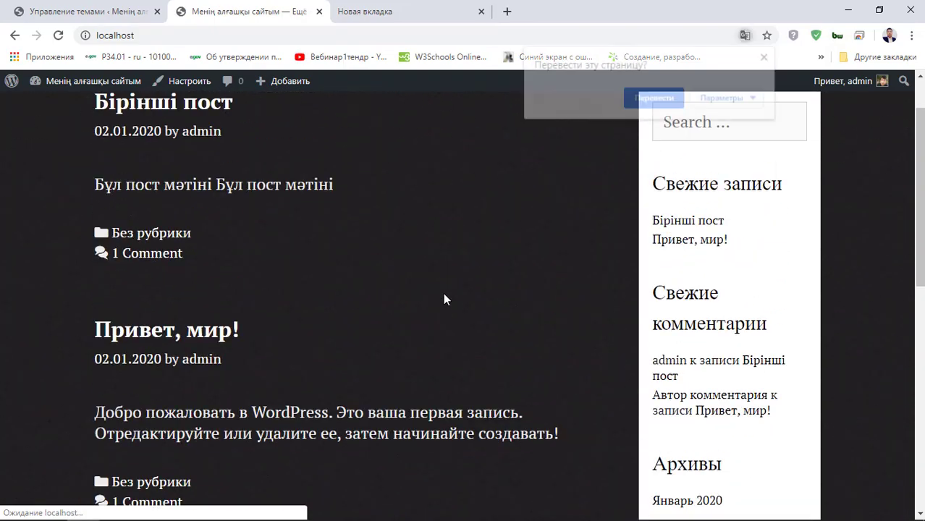
{"action": "left_click", "coordinate": [767, 58]}
{"action": "scroll", "coordinate": [721, 446], "scroll_direction": "down", "scroll_amount": 10}
{"action": "scroll", "coordinate": [708, 241], "scroll_direction": "up", "scroll_amount": 10}
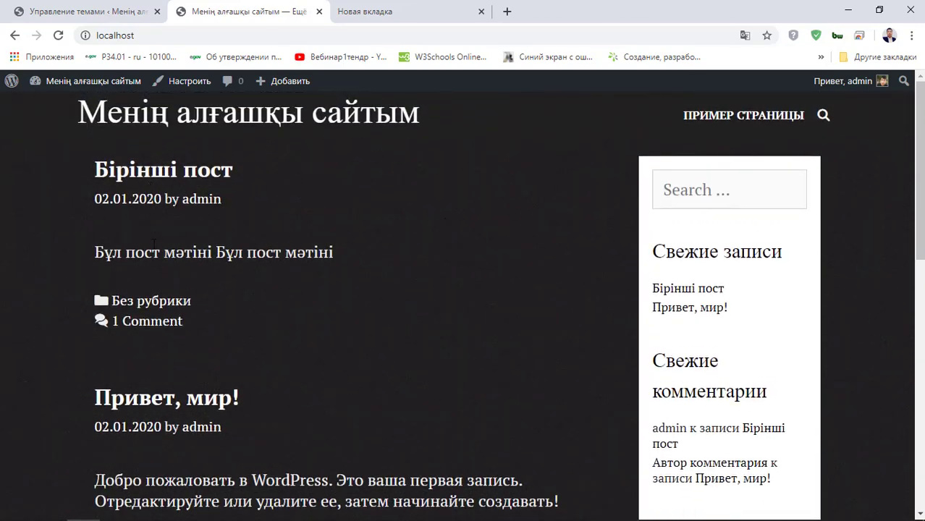
{"action": "scroll", "coordinate": [174, 413], "scroll_direction": "down", "scroll_amount": 2}
{"action": "scroll", "coordinate": [179, 182], "scroll_direction": "up", "scroll_amount": 2}
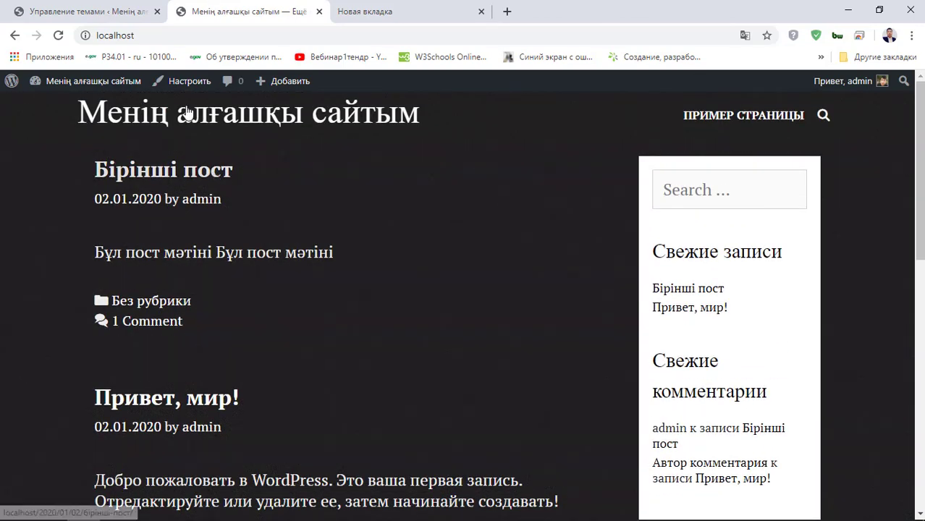
{"action": "left_click", "coordinate": [116, 15]}
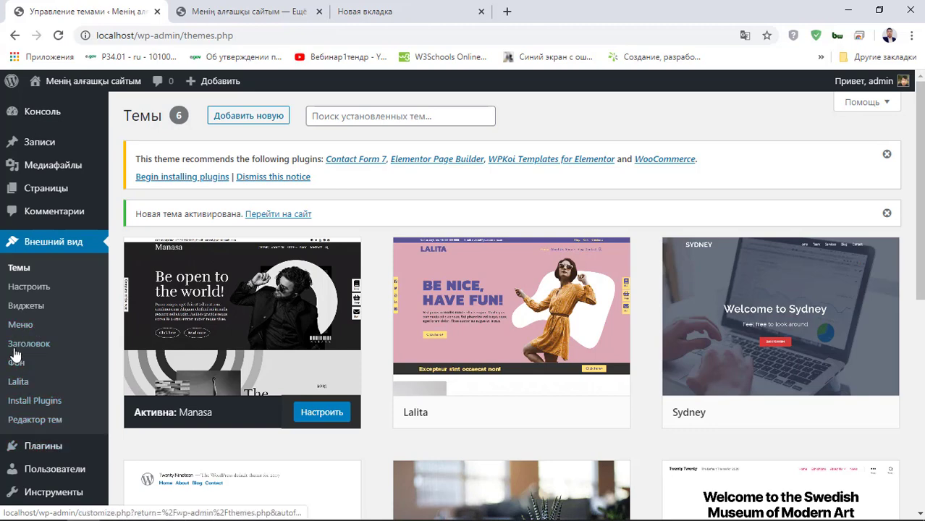
{"action": "scroll", "coordinate": [22, 409], "scroll_direction": "down", "scroll_amount": 2}
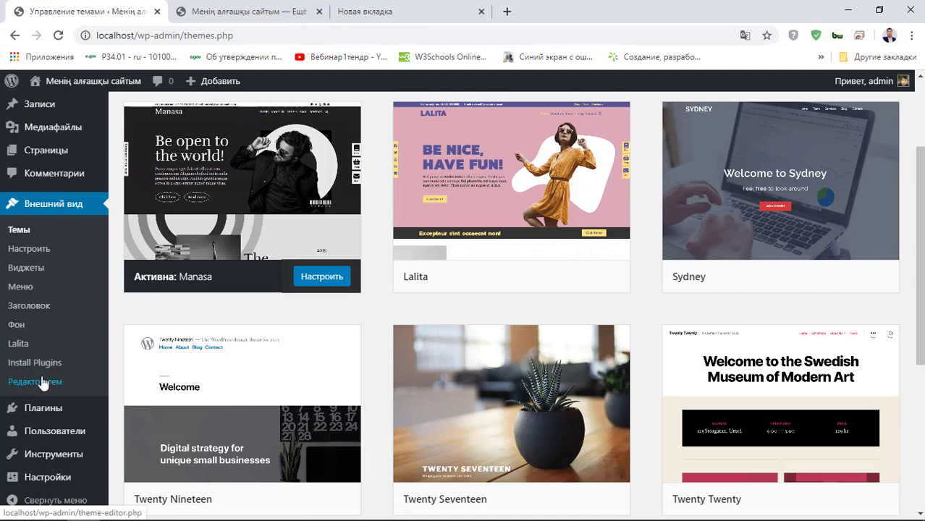
{"action": "scroll", "coordinate": [58, 384], "scroll_direction": "down", "scroll_amount": 1}
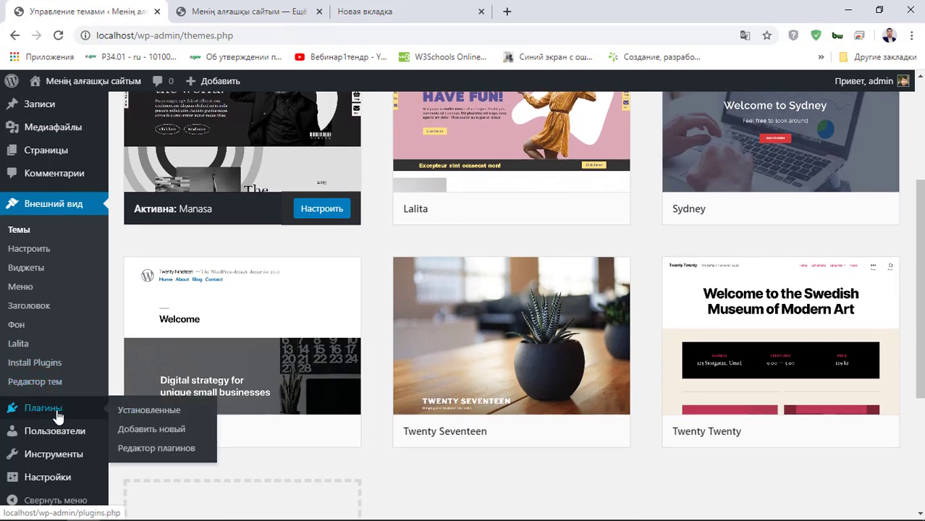
{"action": "left_click", "coordinate": [58, 416]}
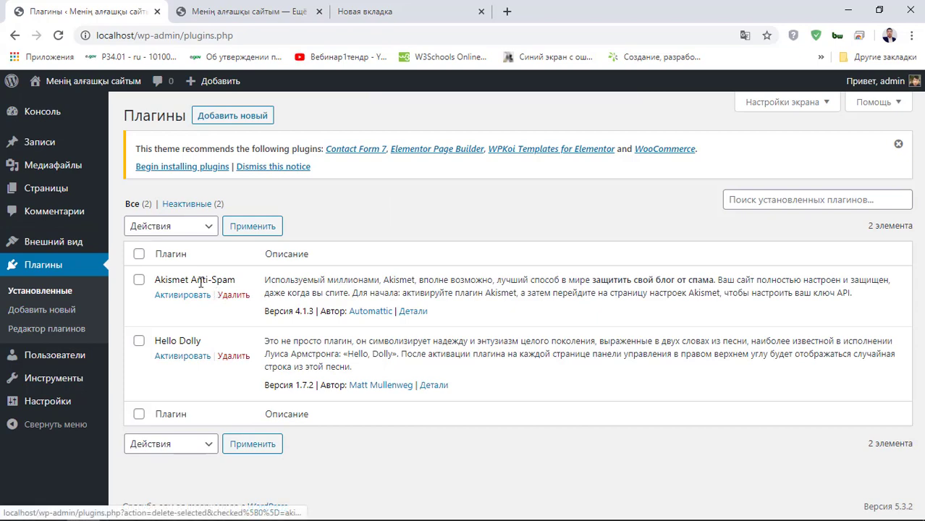
- Delete the Akismet Anti-Spam plugin, confirming the deletion
{"action": "left_click", "coordinate": [233, 298]}
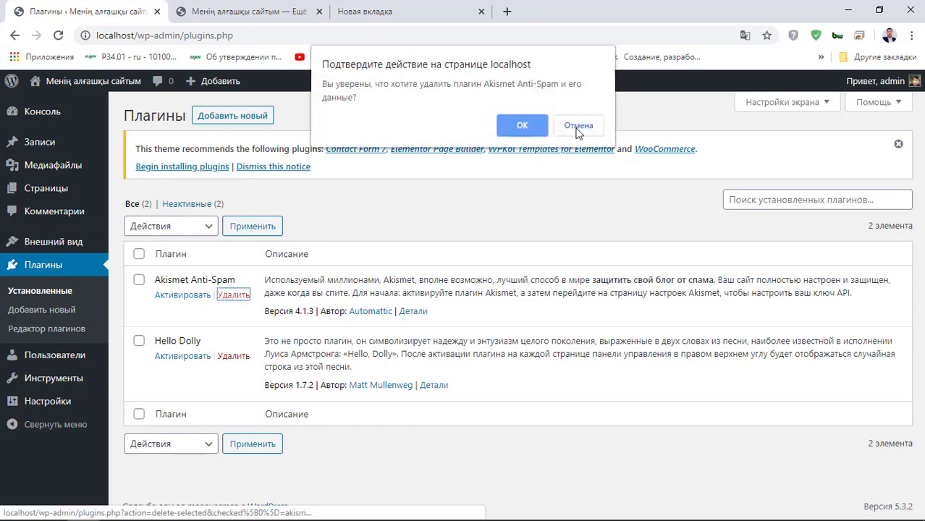
{"action": "left_click", "coordinate": [576, 124]}
{"action": "left_click", "coordinate": [233, 295]}
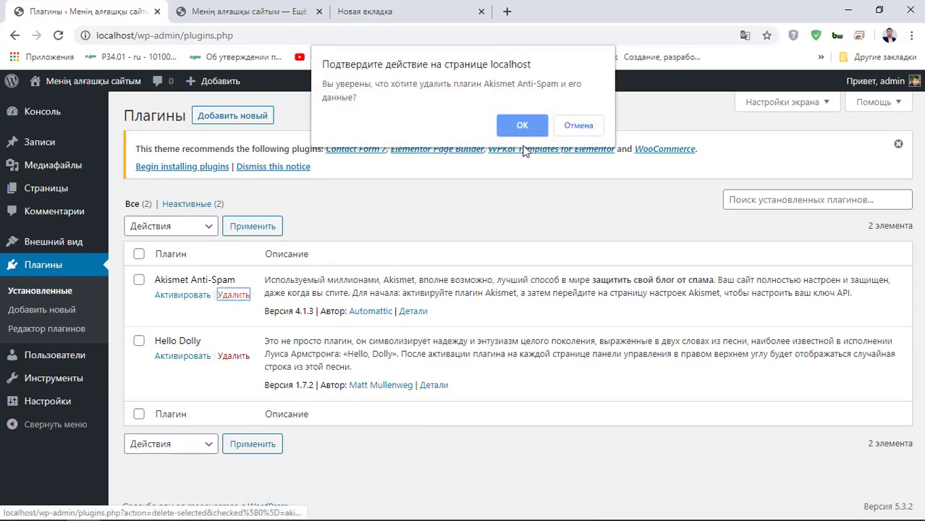
{"action": "left_click", "coordinate": [535, 128]}
- Go to the Add Plugins page, choosing to leave the current page
{"action": "left_click", "coordinate": [250, 116]}
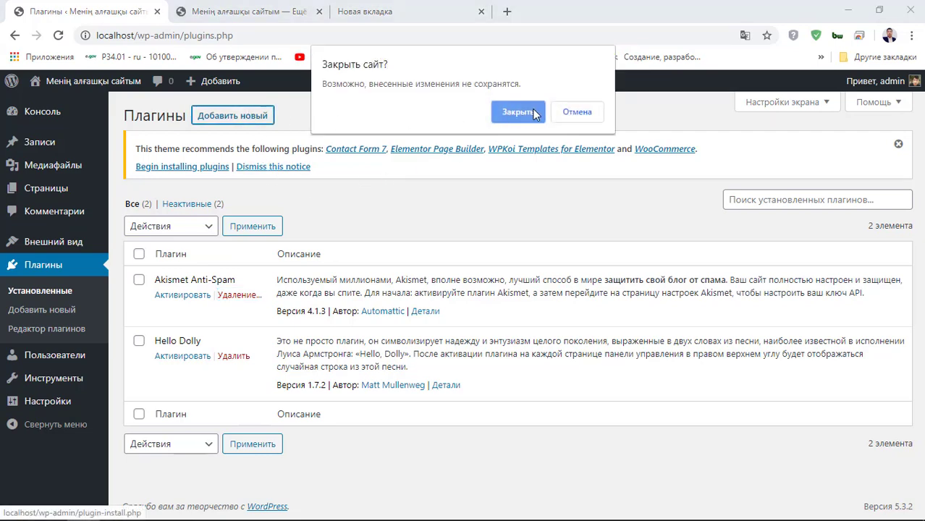
{"action": "left_click", "coordinate": [520, 112]}
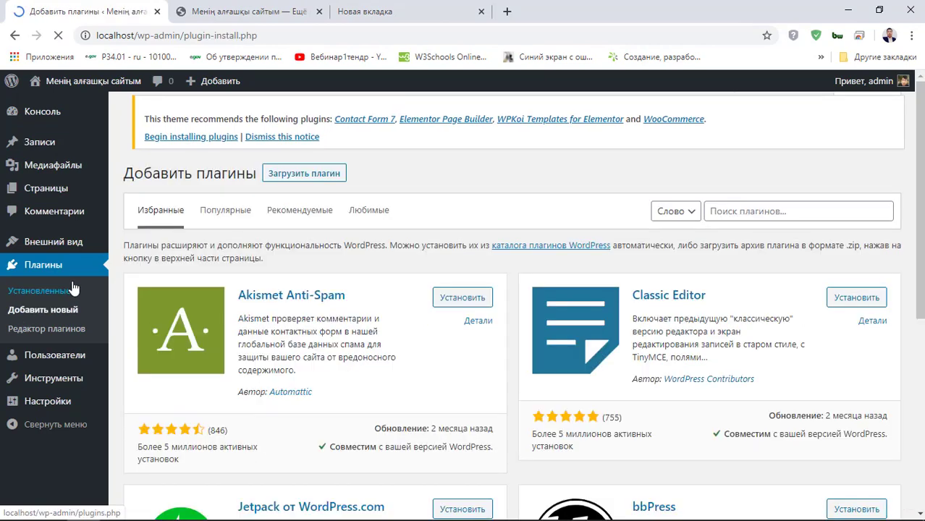
{"action": "scroll", "coordinate": [323, 311], "scroll_direction": "down", "scroll_amount": 4}
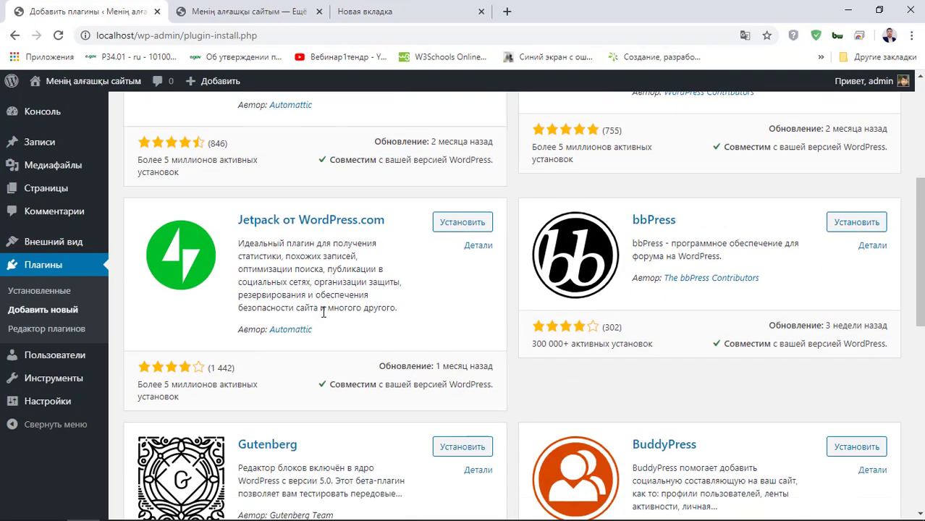
- Search the plugin directory for 'whatsapp'
{"action": "scroll", "coordinate": [323, 312], "scroll_direction": "up", "scroll_amount": 4}
{"action": "left_click", "coordinate": [748, 212]}
{"action": "type", "text": "ц"}
{"action": "key", "text": "BackSpace"}
{"action": "type", "text": "w"}
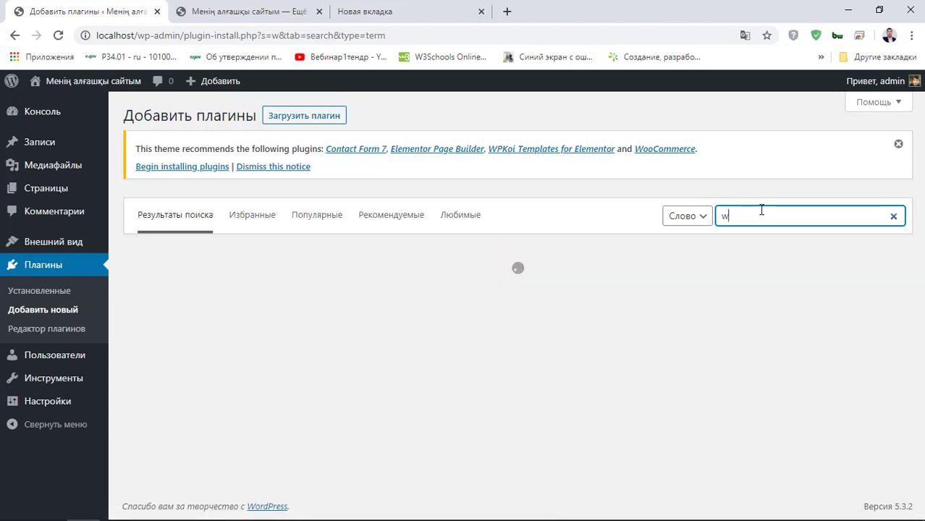
{"action": "key", "text": "BackSpace"}
{"action": "type", "text": "wha"}
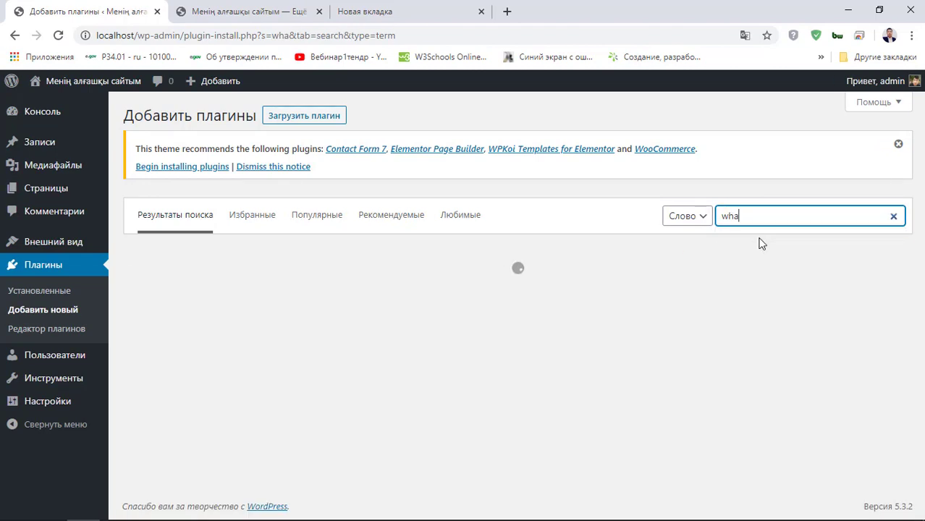
{"action": "left_click", "coordinate": [766, 210]}
{"action": "left_click", "coordinate": [766, 245]}
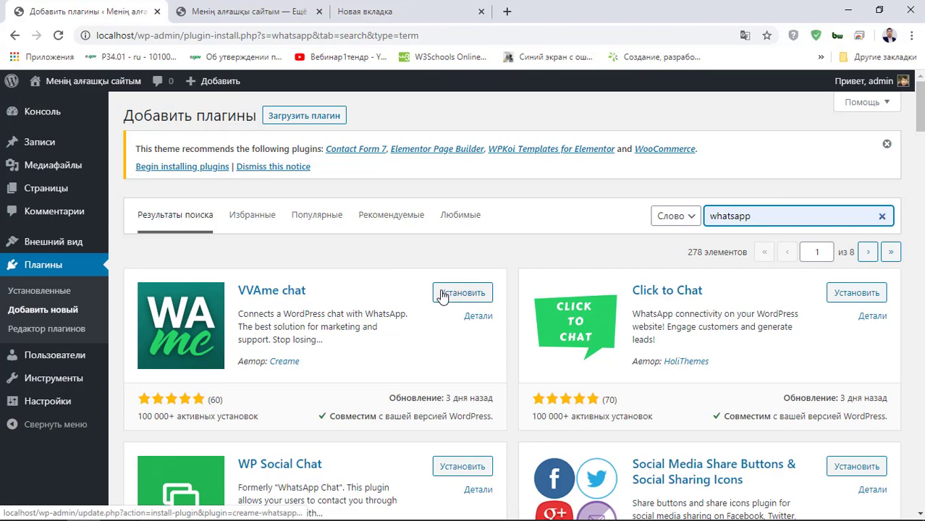
{"action": "scroll", "coordinate": [443, 297], "scroll_direction": "down", "scroll_amount": 2}
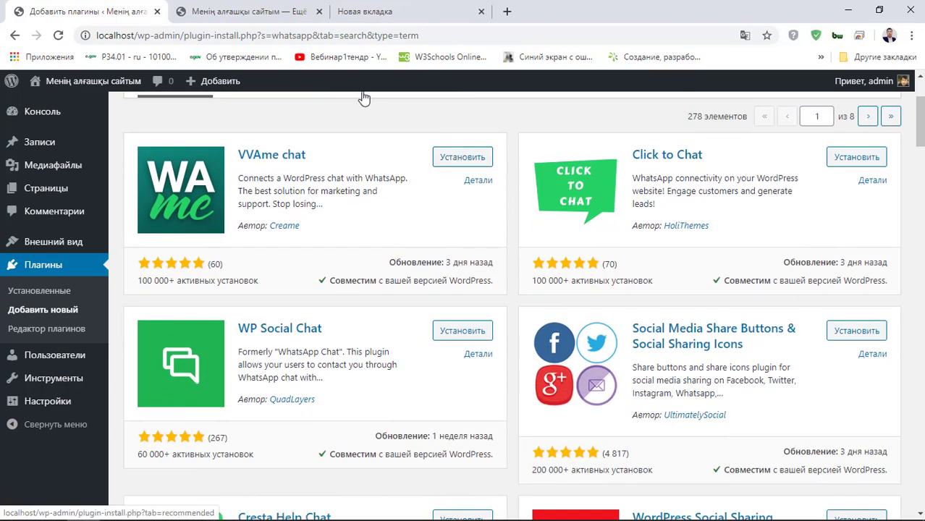
- Glance at the site's front page, then open the installed plugins list
{"action": "left_click", "coordinate": [246, 11]}
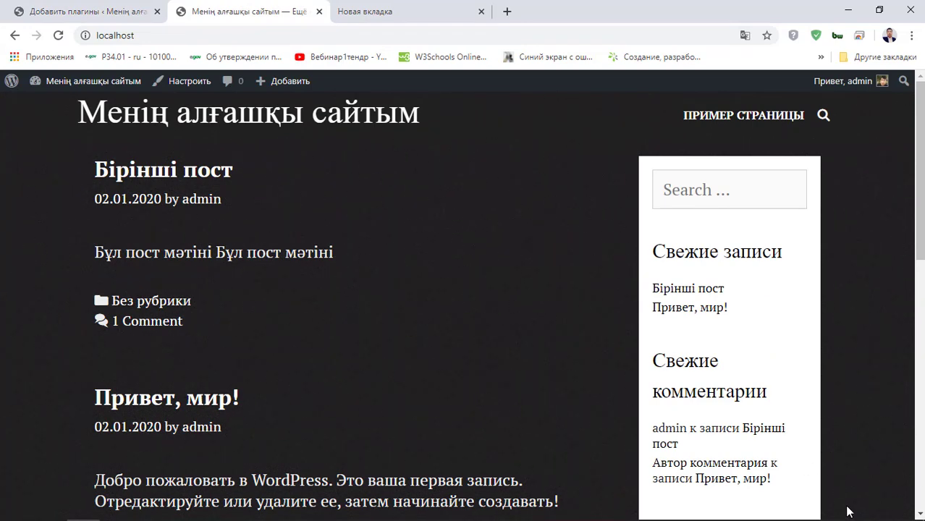
{"action": "left_click", "coordinate": [123, 11]}
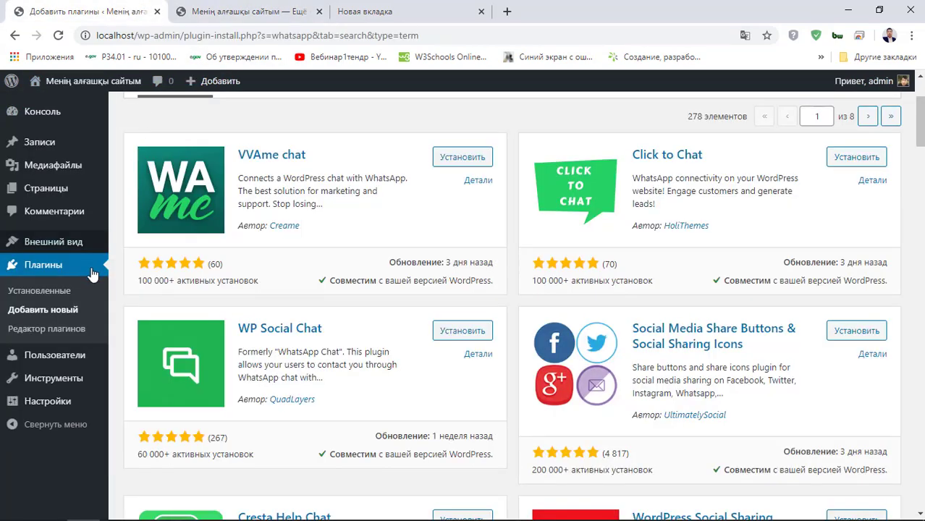
{"action": "left_click", "coordinate": [72, 310]}
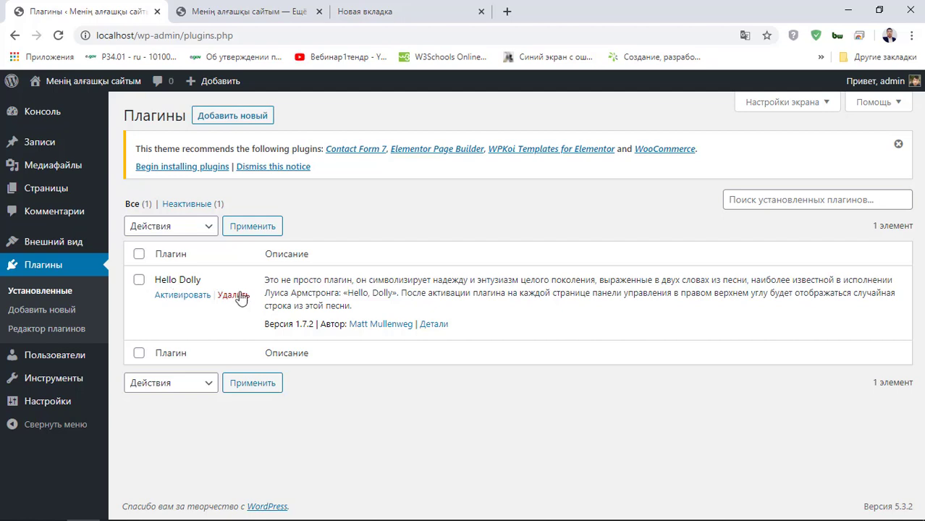
- Open the Plugin Editor, accepting the 'Я понимаю' warning about direct edits
{"action": "left_click", "coordinate": [52, 295]}
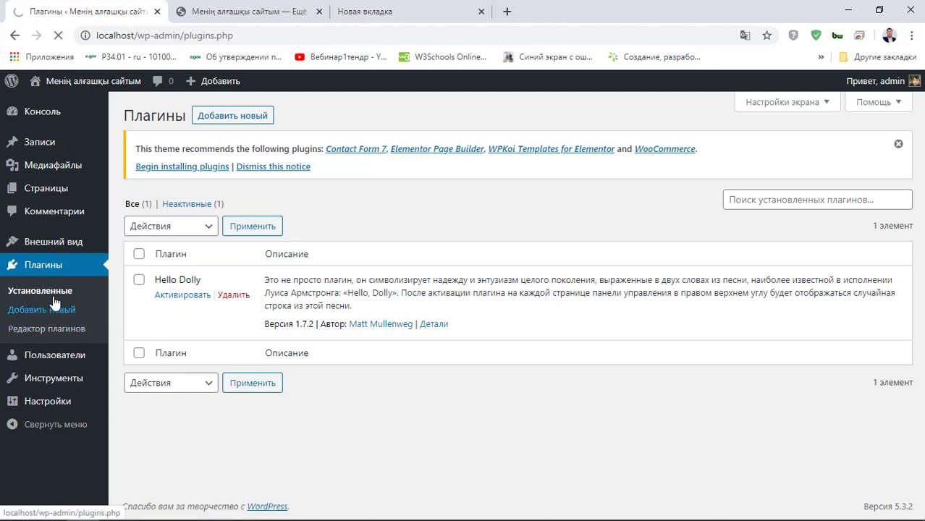
{"action": "left_click", "coordinate": [47, 317]}
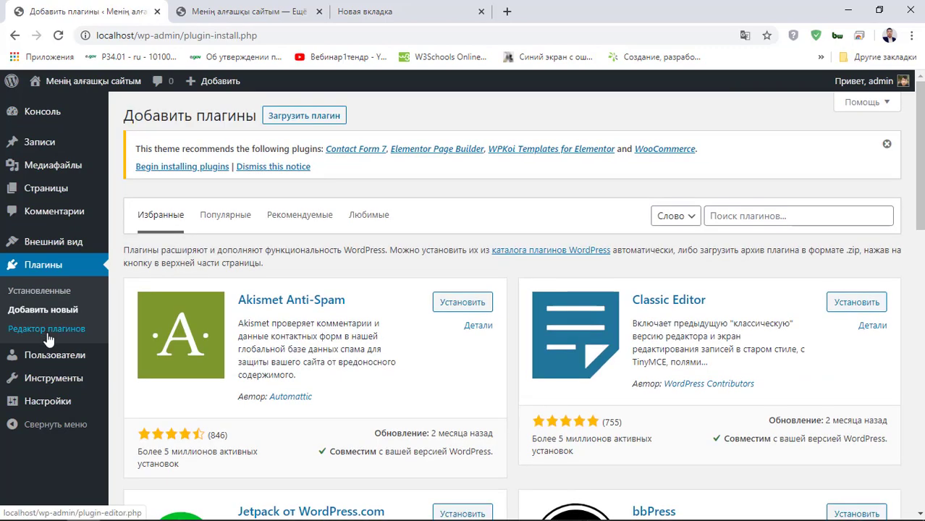
{"action": "left_click", "coordinate": [48, 333]}
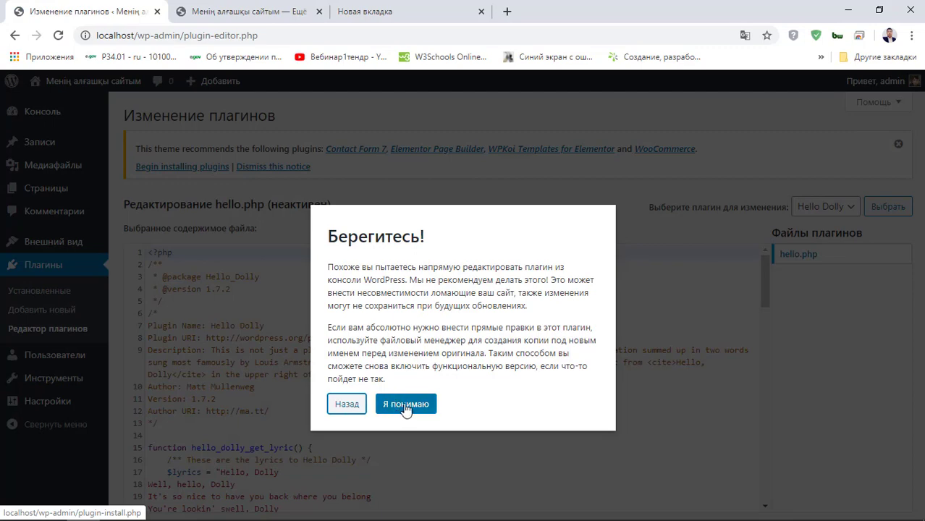
{"action": "left_click", "coordinate": [396, 405]}
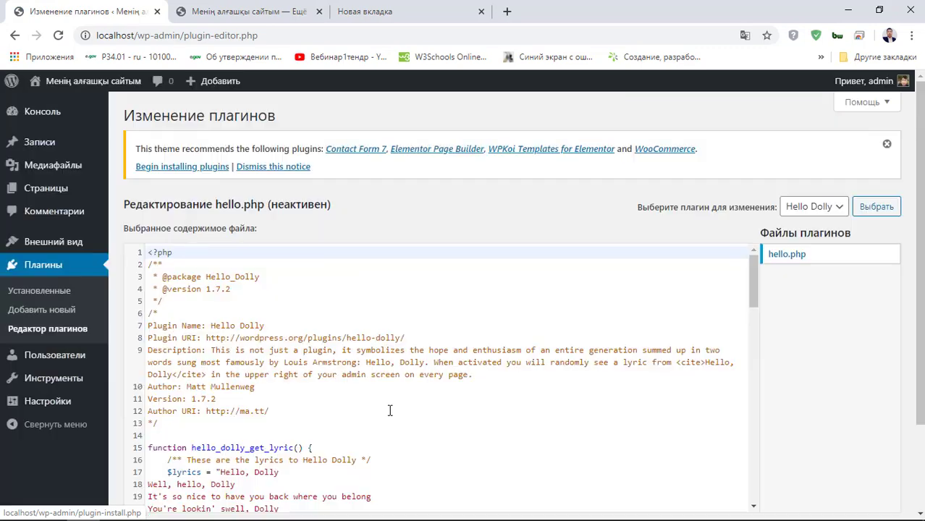
{"action": "scroll", "coordinate": [352, 383], "scroll_direction": "down", "scroll_amount": 10}
{"action": "scroll", "coordinate": [351, 398], "scroll_direction": "down", "scroll_amount": 6}
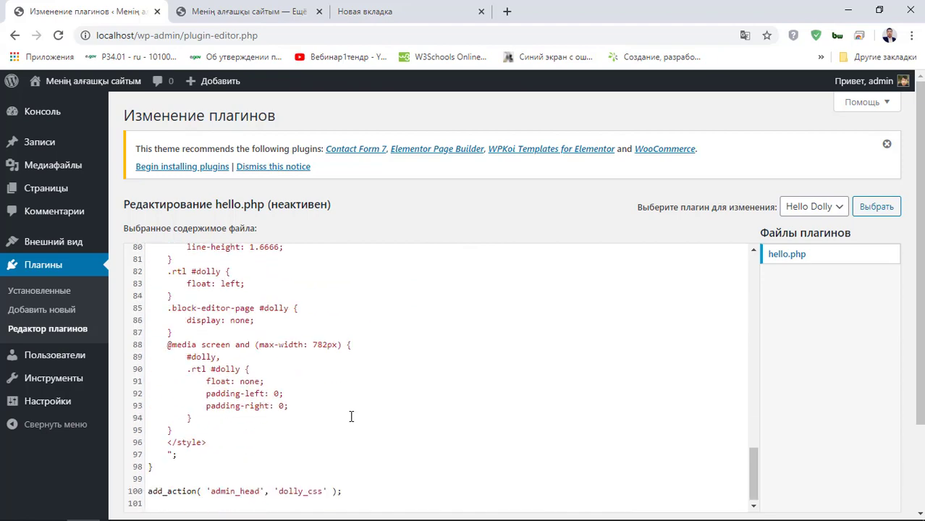
- Browse the Hello Dolly hello.php code, then open the Users list
{"action": "left_click", "coordinate": [322, 335]}
{"action": "left_click", "coordinate": [374, 383]}
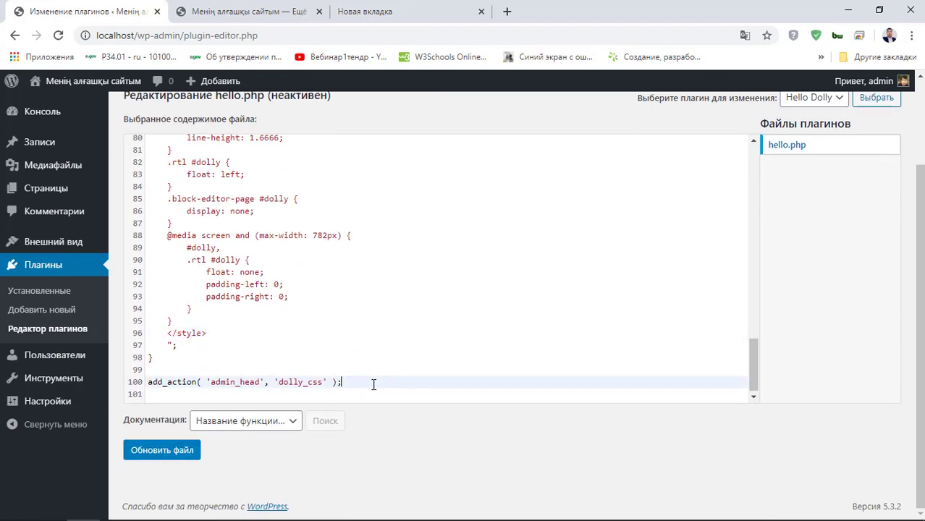
{"action": "left_click", "coordinate": [354, 393]}
{"action": "scroll", "coordinate": [357, 370], "scroll_direction": "up", "scroll_amount": 15}
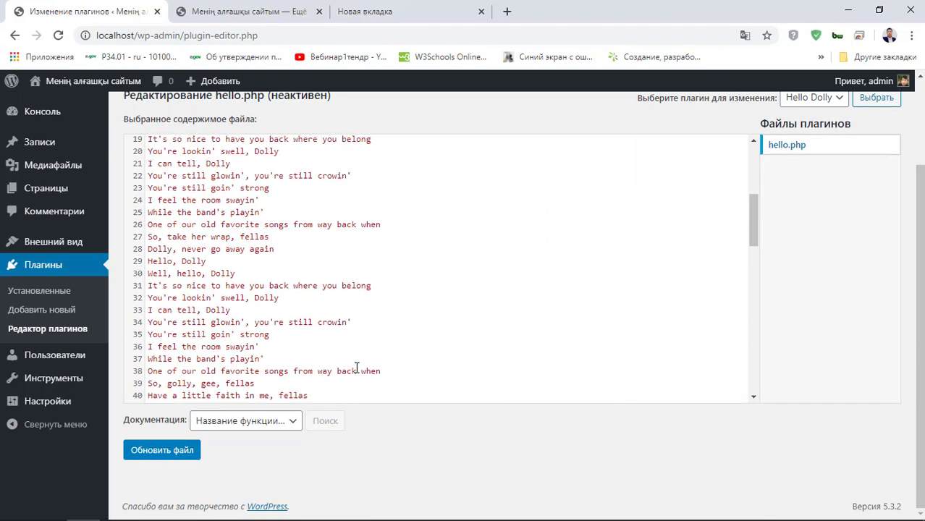
{"action": "scroll", "coordinate": [443, 325], "scroll_direction": "down", "scroll_amount": 10}
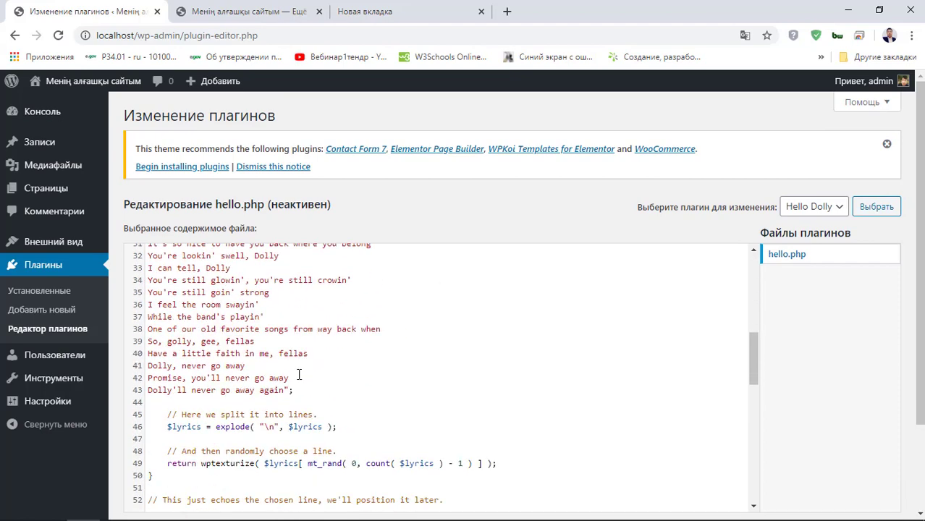
{"action": "left_click", "coordinate": [87, 362]}
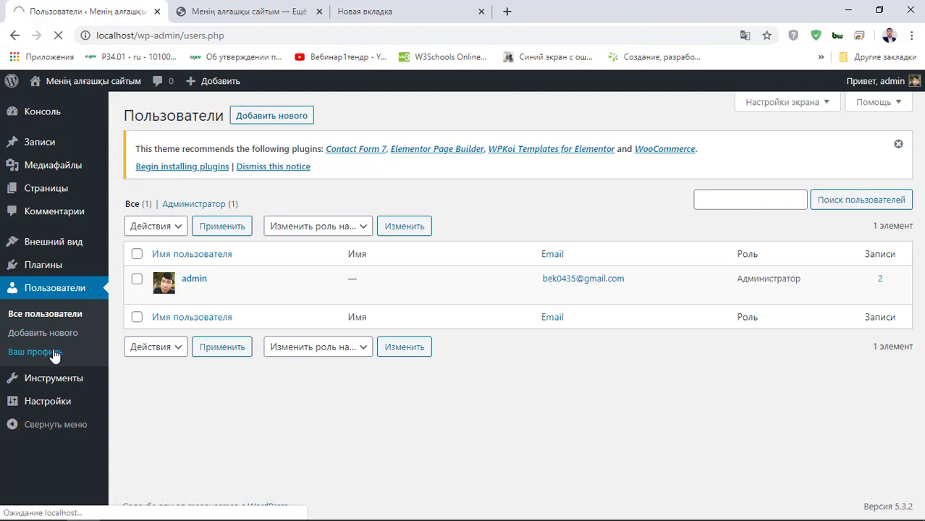
- Scroll through the Your Profile fields before moving on to Tools
{"action": "scroll", "coordinate": [231, 333], "scroll_direction": "down", "scroll_amount": 2}
{"action": "scroll", "coordinate": [253, 332], "scroll_direction": "down", "scroll_amount": 4}
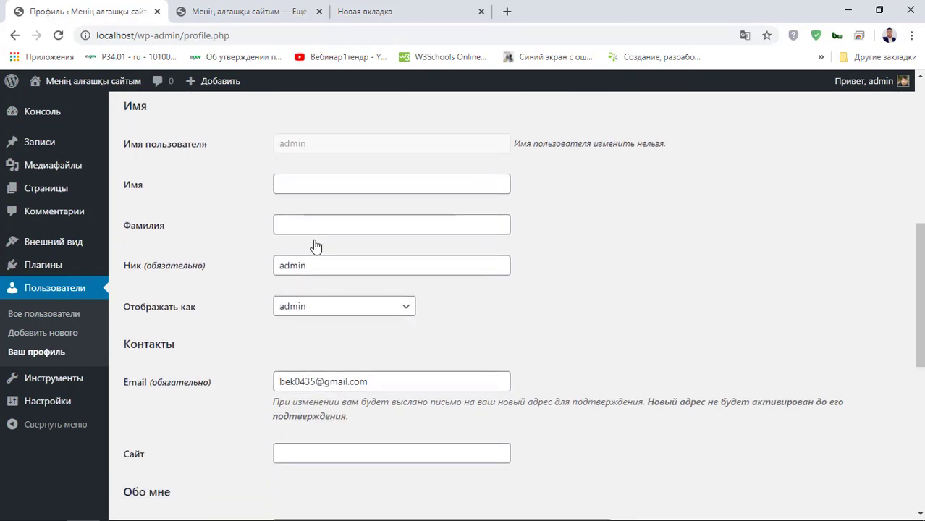
{"action": "scroll", "coordinate": [314, 242], "scroll_direction": "down", "scroll_amount": 6}
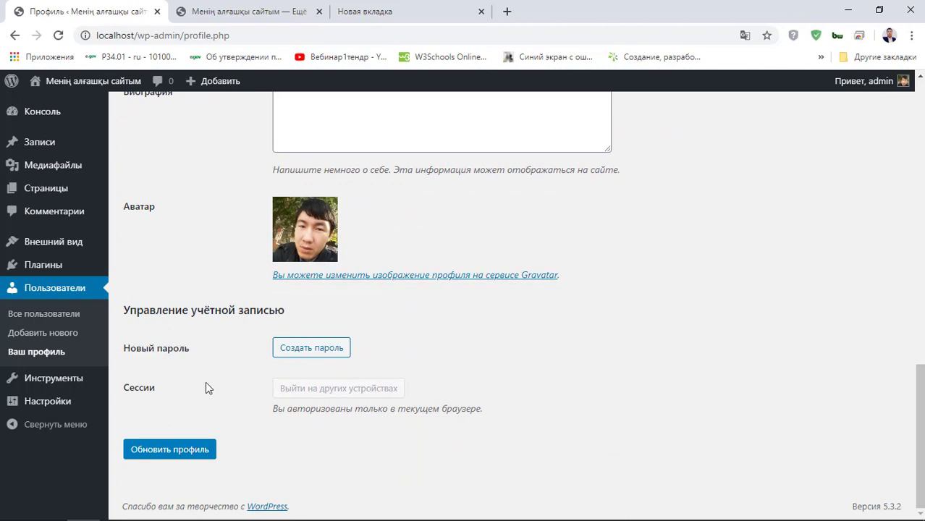
{"action": "mouse_move", "coordinate": [47, 380]}
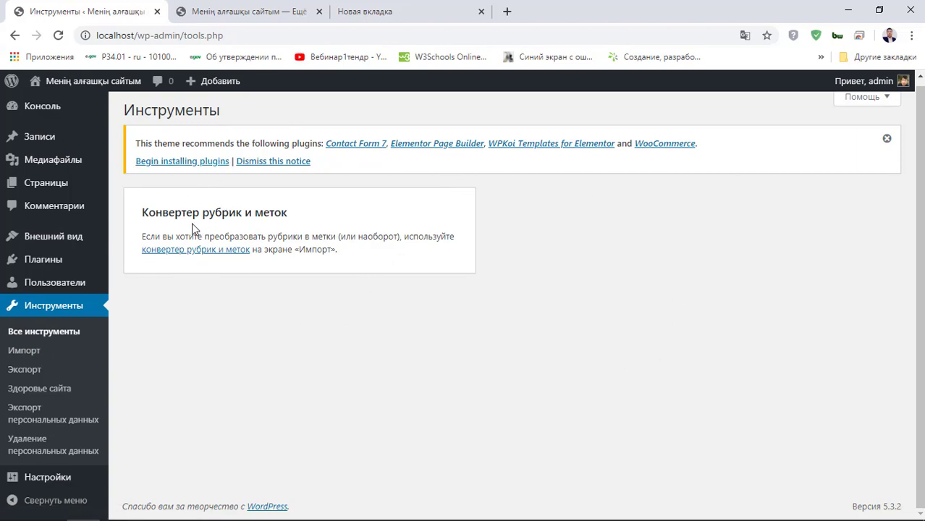
- In General settings, replace the tagline with the pasted Kazakh tagline
{"action": "left_click_drag", "start_coordinate": [138, 219], "coordinate": [350, 334]}
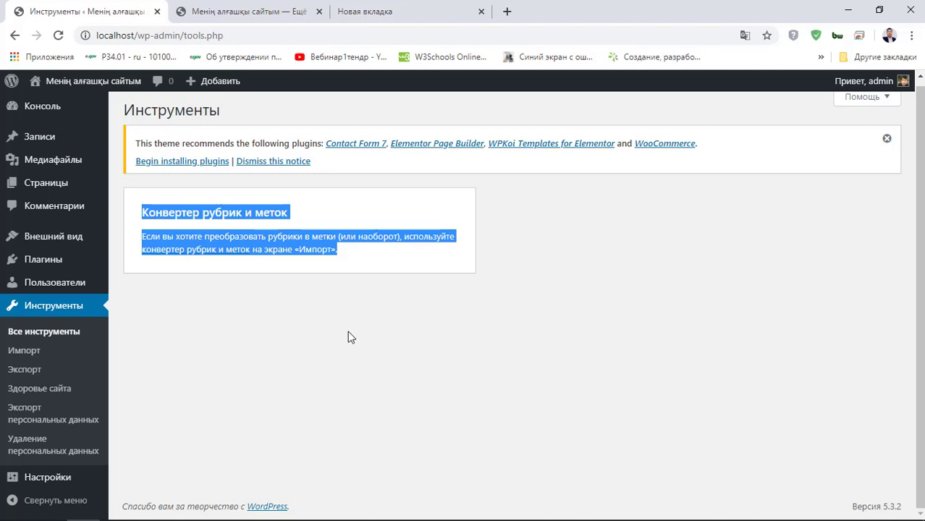
{"action": "left_click", "coordinate": [350, 335]}
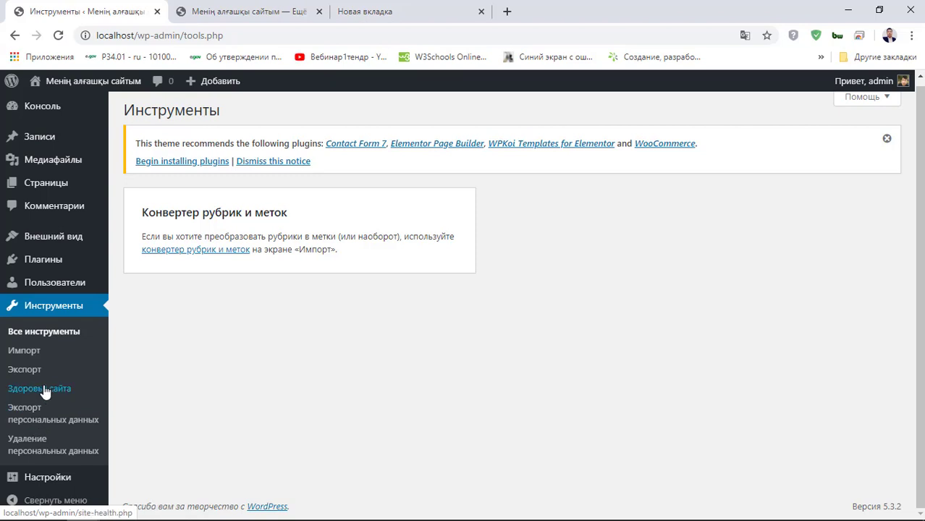
{"action": "left_click", "coordinate": [48, 483]}
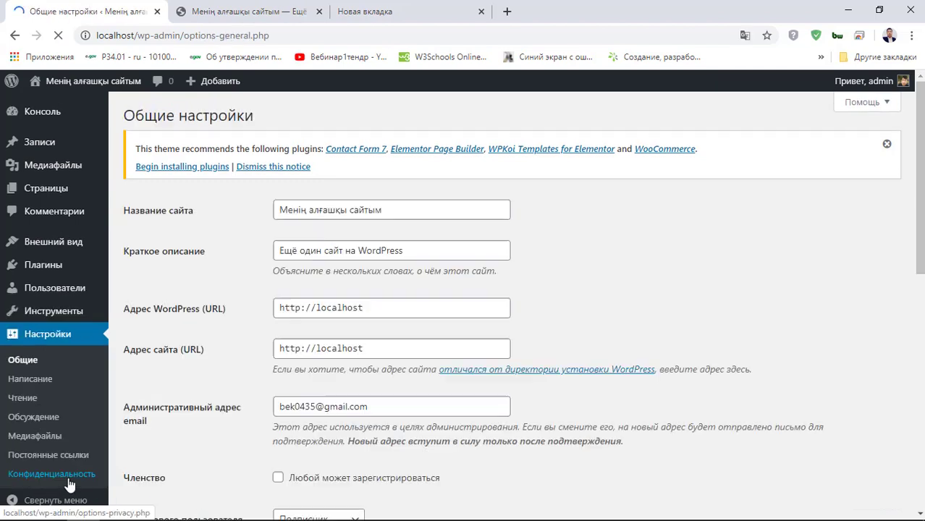
{"action": "scroll", "coordinate": [262, 222], "scroll_direction": "down", "scroll_amount": 2}
{"action": "scroll", "coordinate": [215, 291], "scroll_direction": "up", "scroll_amount": 2}
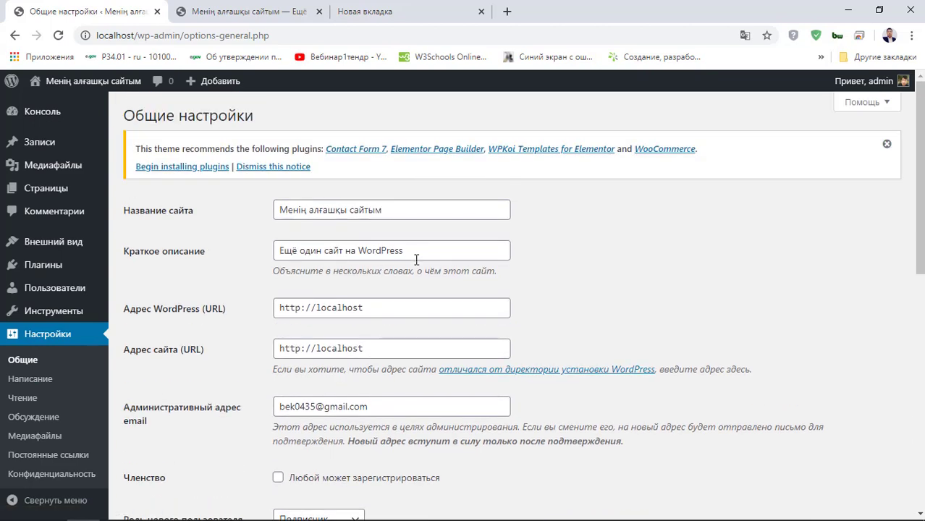
{"action": "left_click", "coordinate": [416, 210]}
{"action": "left_click_drag", "start_coordinate": [423, 248], "coordinate": [142, 259]}
{"action": "key", "text": "BackSpace"}
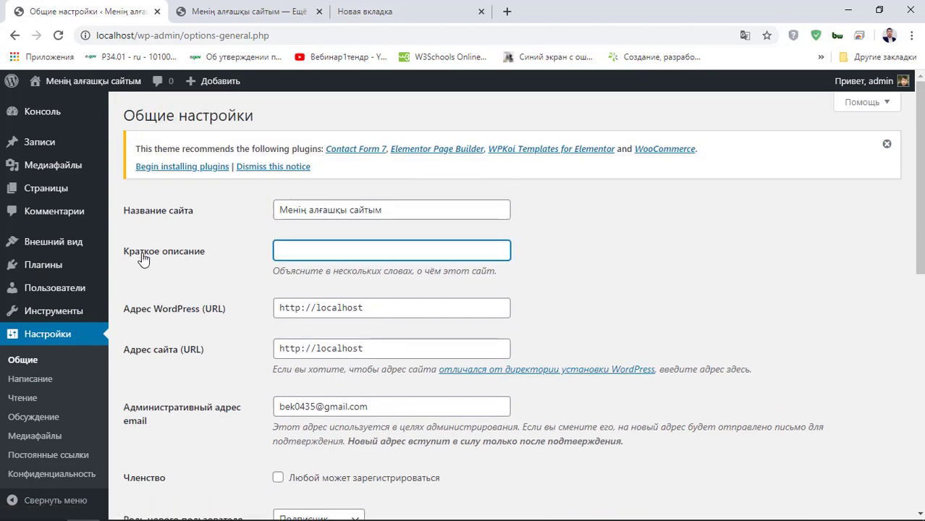
{"action": "type", "text": "Бұл тексеру үшін жасалған сайт"}
{"action": "left_click", "coordinate": [690, 293]}
- Review the WordPress address and administrator e-mail fields, leaving them unchanged
{"action": "triple_click", "coordinate": [688, 297]}
{"action": "left_click", "coordinate": [494, 250]}
{"action": "left_click", "coordinate": [532, 261]}
{"action": "scroll", "coordinate": [518, 268], "scroll_direction": "down", "scroll_amount": 2}
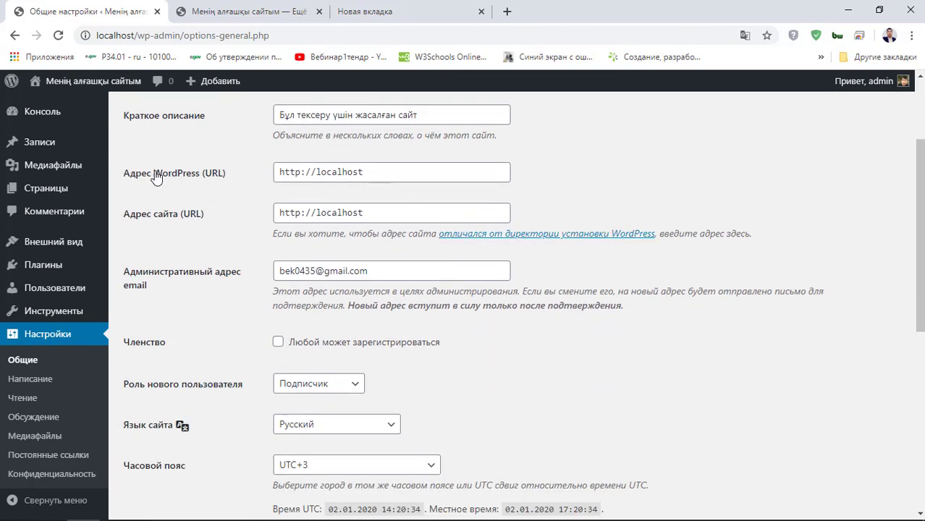
{"action": "left_click_drag", "start_coordinate": [131, 175], "coordinate": [245, 170]}
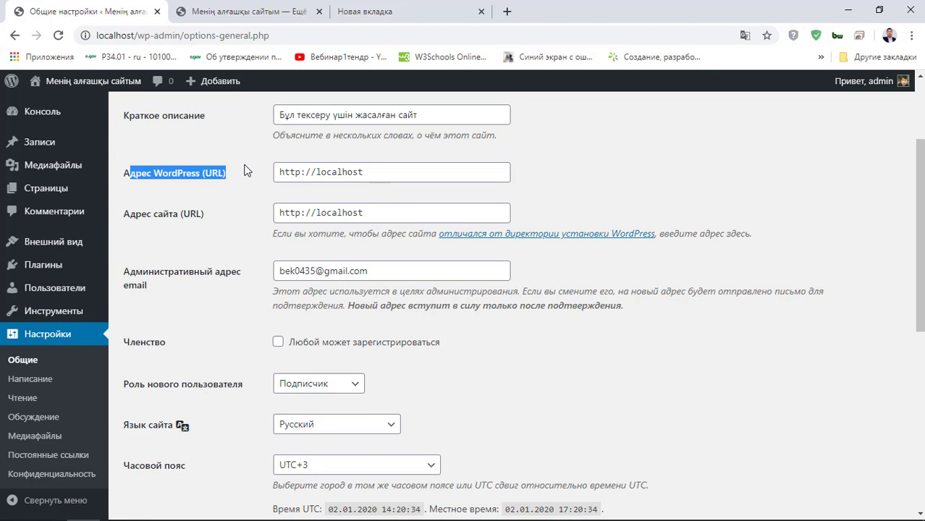
{"action": "left_click", "coordinate": [603, 191]}
{"action": "left_click", "coordinate": [489, 177]}
{"action": "mouse_move", "coordinate": [365, 172]}
{"action": "left_mouse_down"}
{"action": "mouse_move", "coordinate": [254, 173]}
{"action": "mouse_move", "coordinate": [440, 165]}
{"action": "mouse_move", "coordinate": [247, 186]}
{"action": "mouse_move", "coordinate": [373, 172]}
{"action": "left_mouse_up"}
{"action": "triple_click", "coordinate": [297, 173]}
{"action": "left_click", "coordinate": [546, 184]}
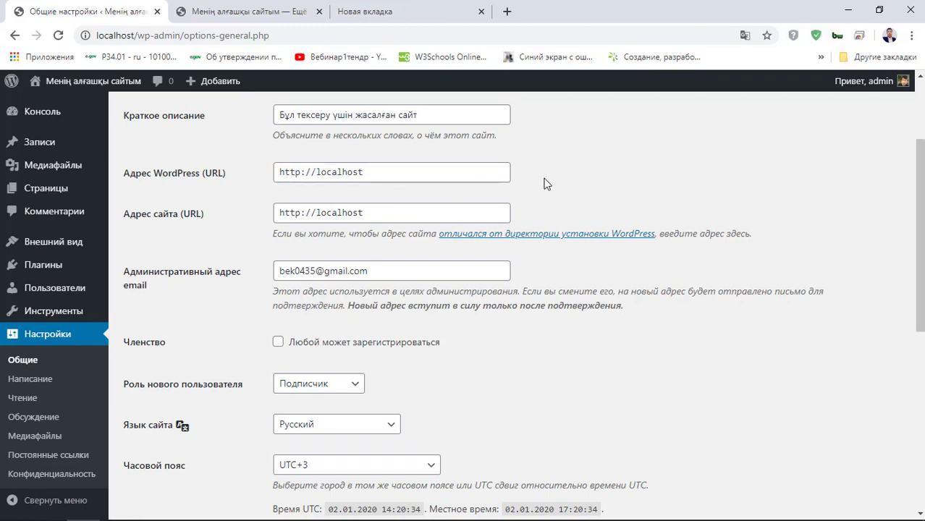
{"action": "scroll", "coordinate": [352, 267], "scroll_direction": "down", "scroll_amount": 1}
{"action": "left_click", "coordinate": [414, 204]}
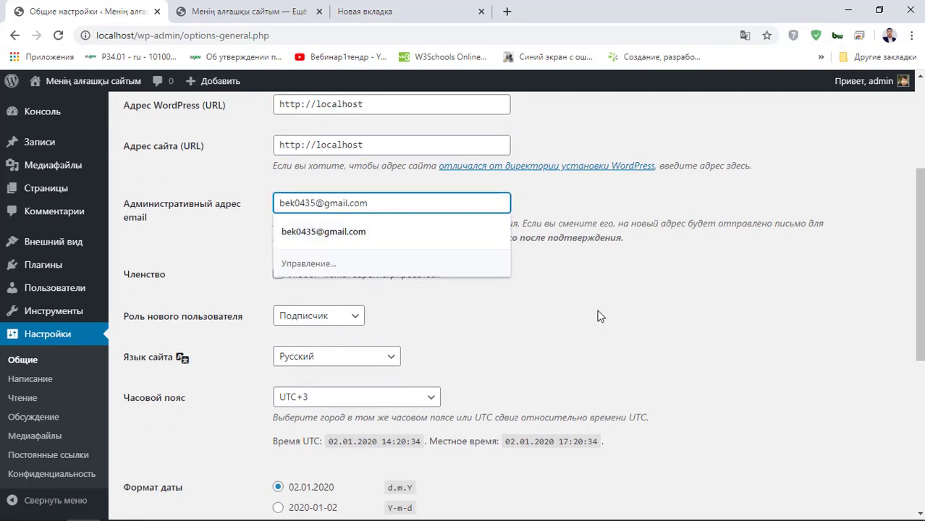
{"action": "left_click", "coordinate": [495, 311]}
- Set the site timezone to UTC+6, save, and go to Writing settings
{"action": "scroll", "coordinate": [495, 316], "scroll_direction": "down", "scroll_amount": 3}
{"action": "left_click", "coordinate": [329, 194]}
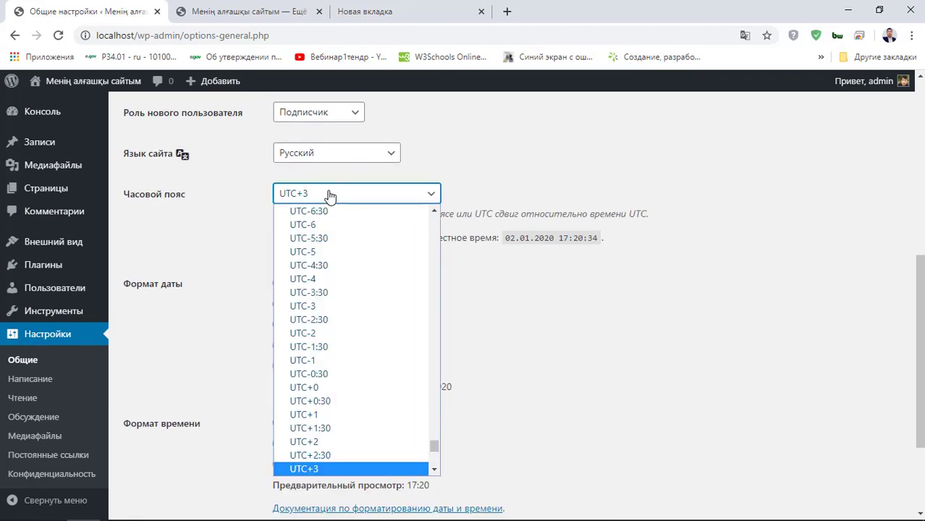
{"action": "scroll", "coordinate": [337, 304], "scroll_direction": "down", "scroll_amount": 3}
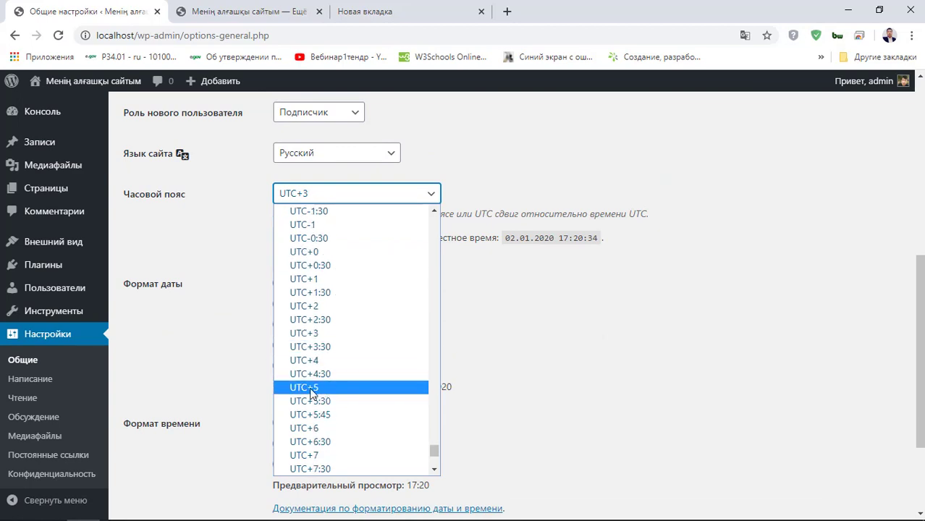
{"action": "left_click", "coordinate": [319, 430]}
{"action": "scroll", "coordinate": [354, 290], "scroll_direction": "down", "scroll_amount": 2}
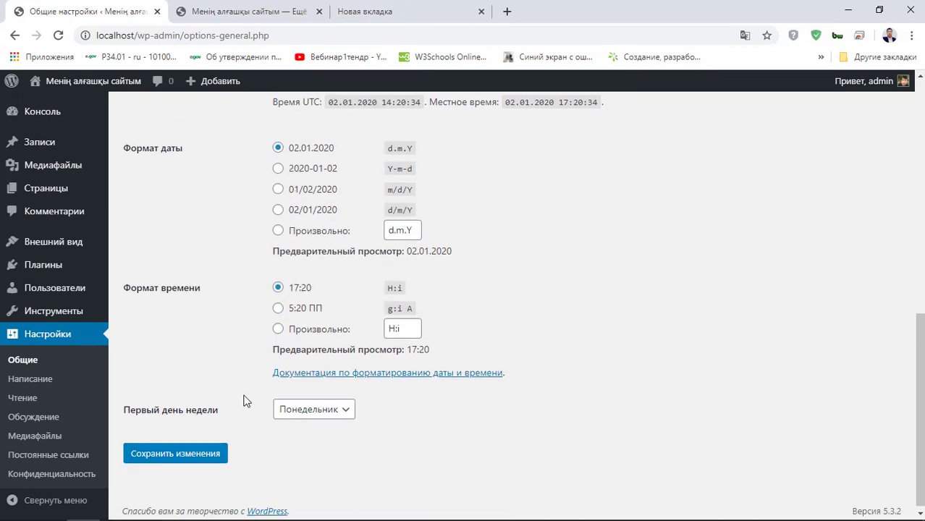
{"action": "left_click", "coordinate": [198, 454]}
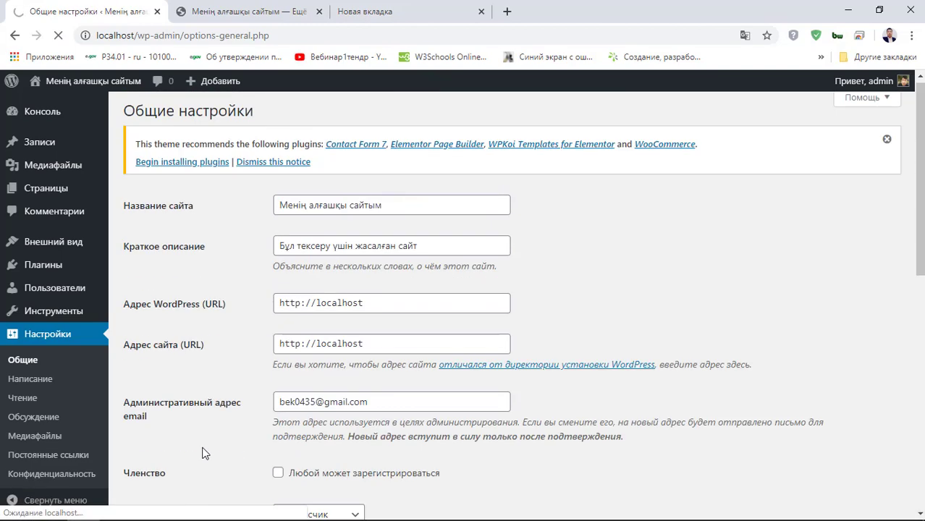
{"action": "scroll", "coordinate": [222, 434], "scroll_direction": "down", "scroll_amount": 3}
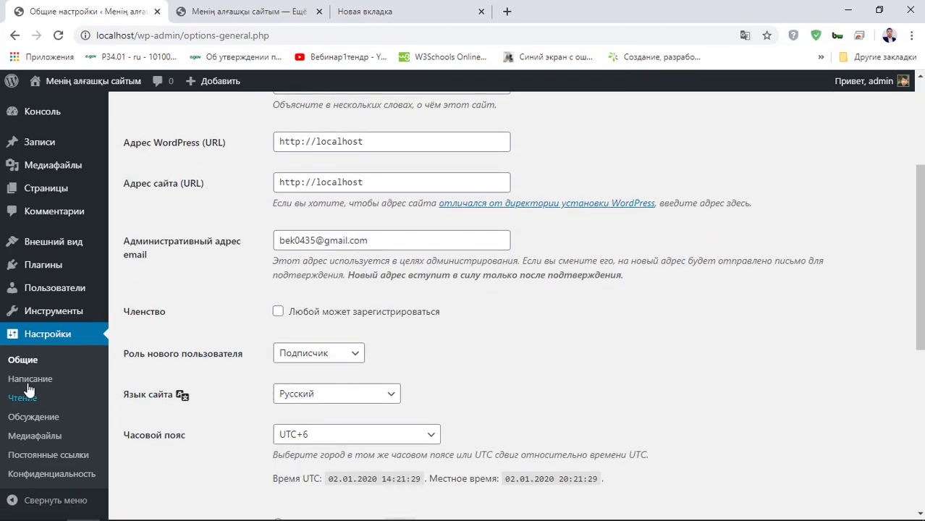
{"action": "left_click", "coordinate": [45, 388]}
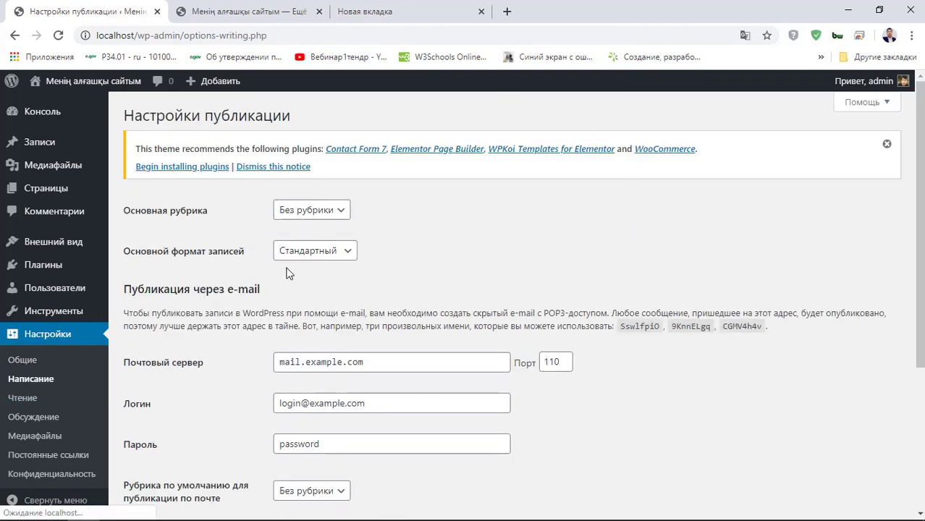
- Scroll through the Writing settings: default category, post format, post-by-email and update services
{"action": "scroll", "coordinate": [297, 289], "scroll_direction": "down", "scroll_amount": 2}
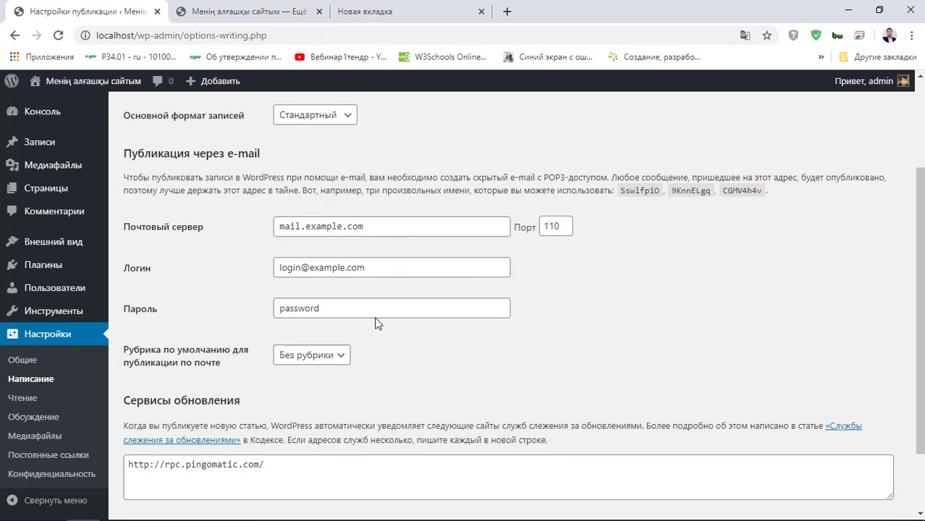
{"action": "scroll", "coordinate": [384, 357], "scroll_direction": "down", "scroll_amount": 2}
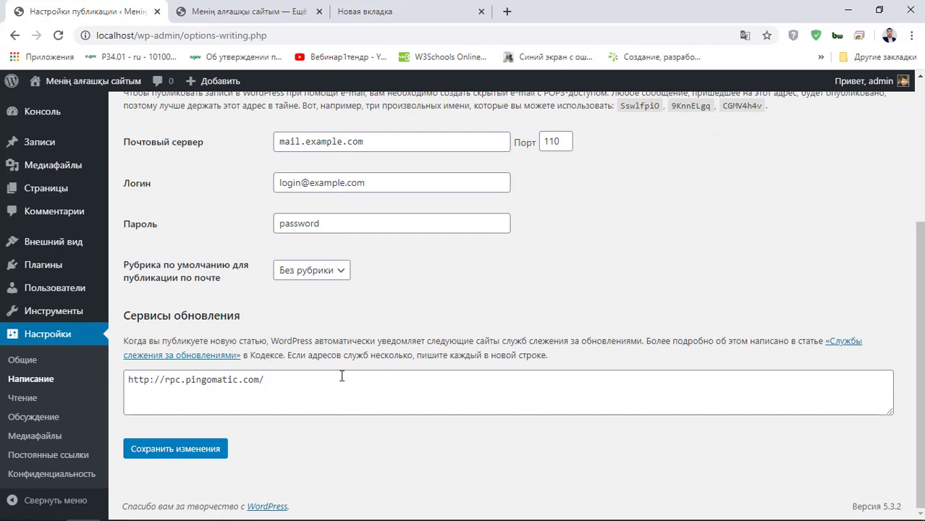
{"action": "scroll", "coordinate": [342, 376], "scroll_direction": "up", "scroll_amount": 3}
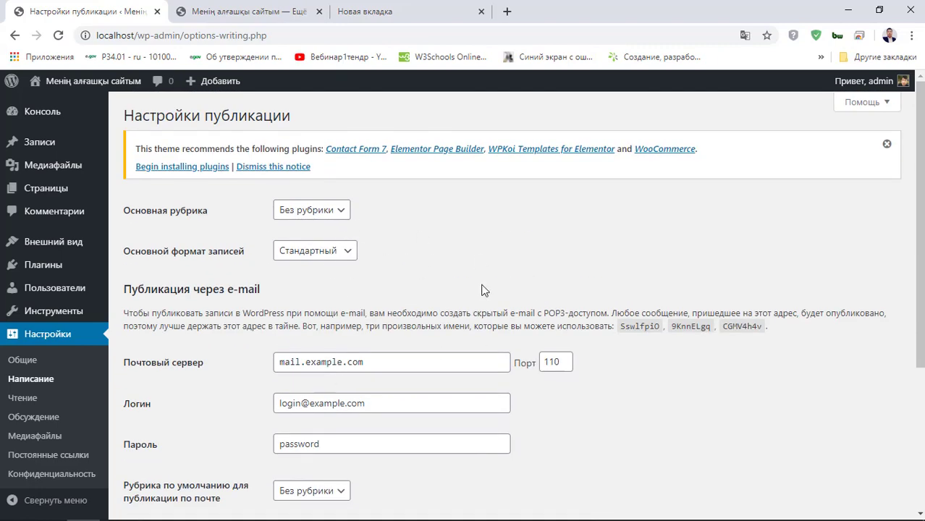
{"action": "scroll", "coordinate": [481, 274], "scroll_direction": "down", "scroll_amount": 3}
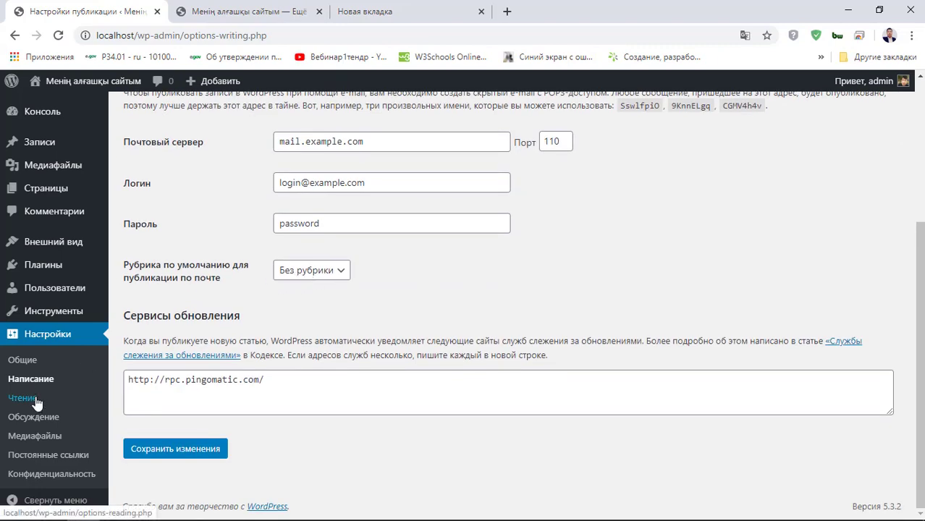
- Open the Чтение (Reading) settings and look over its options
{"action": "left_click", "coordinate": [36, 402]}
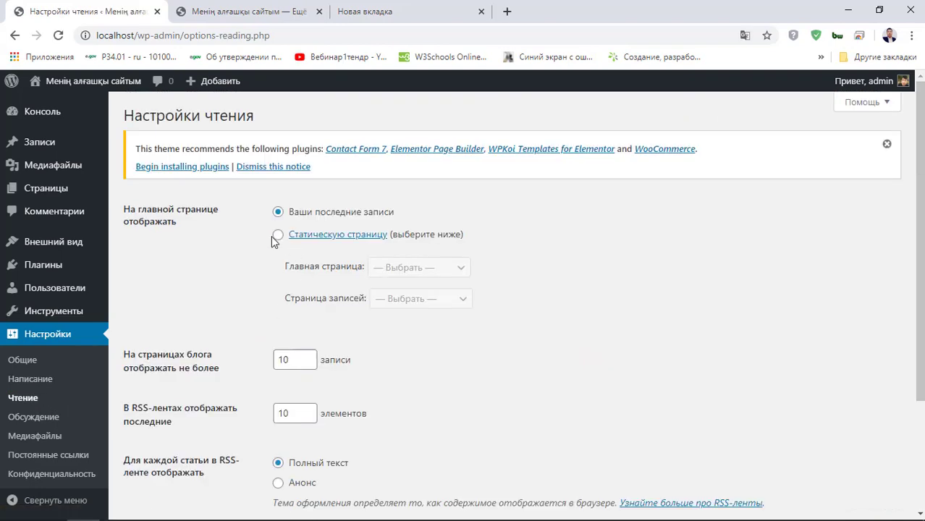
{"action": "scroll", "coordinate": [355, 232], "scroll_direction": "down", "scroll_amount": 2}
{"action": "scroll", "coordinate": [277, 221], "scroll_direction": "up", "scroll_amount": 2}
{"action": "scroll", "coordinate": [286, 262], "scroll_direction": "down", "scroll_amount": 2}
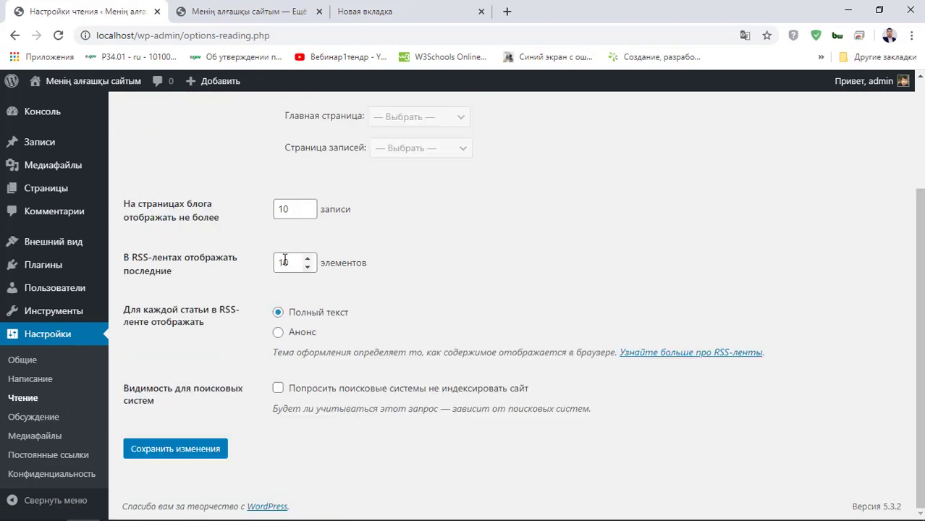
{"action": "scroll", "coordinate": [284, 182], "scroll_direction": "up", "scroll_amount": 2}
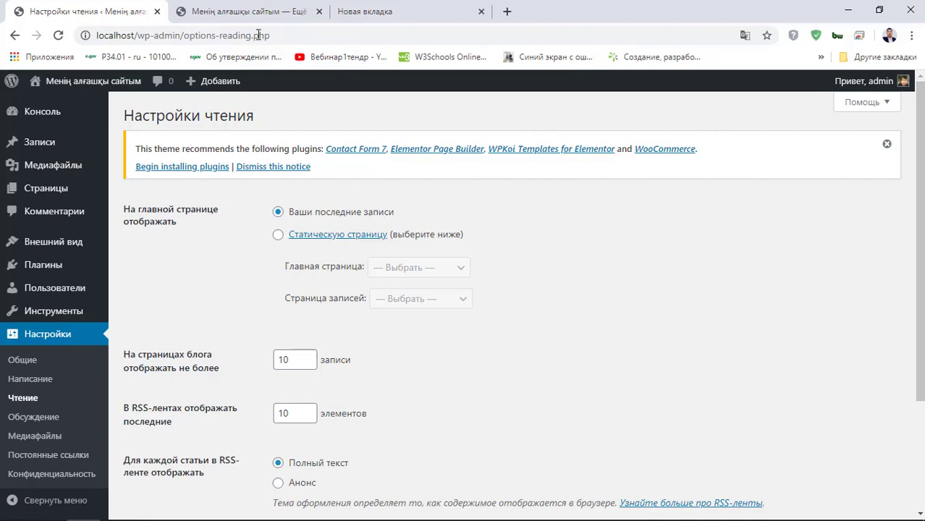
- Preview the live site's current home page in its browser tab
{"action": "left_click", "coordinate": [247, 12]}
{"action": "scroll", "coordinate": [323, 293], "scroll_direction": "down", "scroll_amount": 4}
{"action": "scroll", "coordinate": [189, 223], "scroll_direction": "up", "scroll_amount": 4}
{"action": "scroll", "coordinate": [204, 277], "scroll_direction": "down", "scroll_amount": 2}
{"action": "scroll", "coordinate": [149, 189], "scroll_direction": "down", "scroll_amount": 5}
{"action": "scroll", "coordinate": [108, 109], "scroll_direction": "up", "scroll_amount": 4}
- Make the home page the static page Пример страницы and save the Reading settings
{"action": "left_click", "coordinate": [83, 11]}
{"action": "left_click", "coordinate": [280, 237]}
{"action": "left_click", "coordinate": [423, 265]}
{"action": "left_click", "coordinate": [421, 298]}
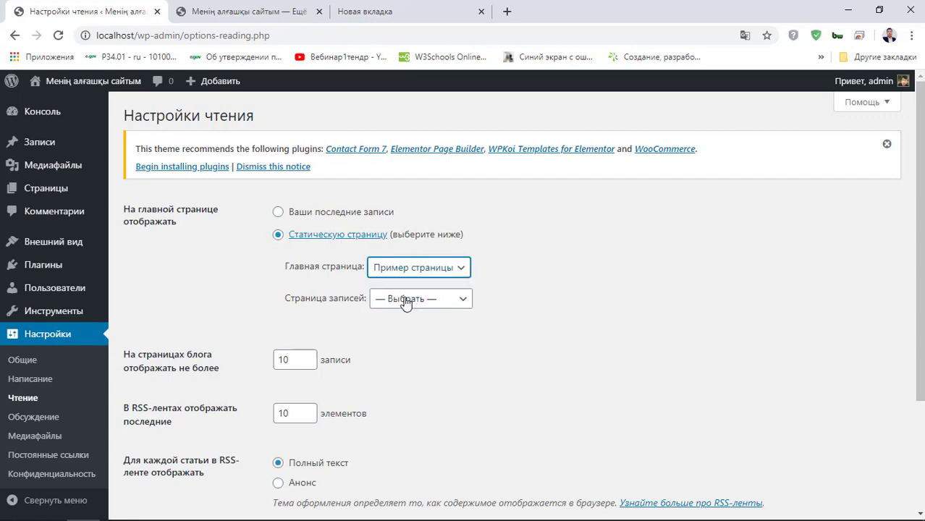
{"action": "scroll", "coordinate": [395, 282], "scroll_direction": "down", "scroll_amount": 2}
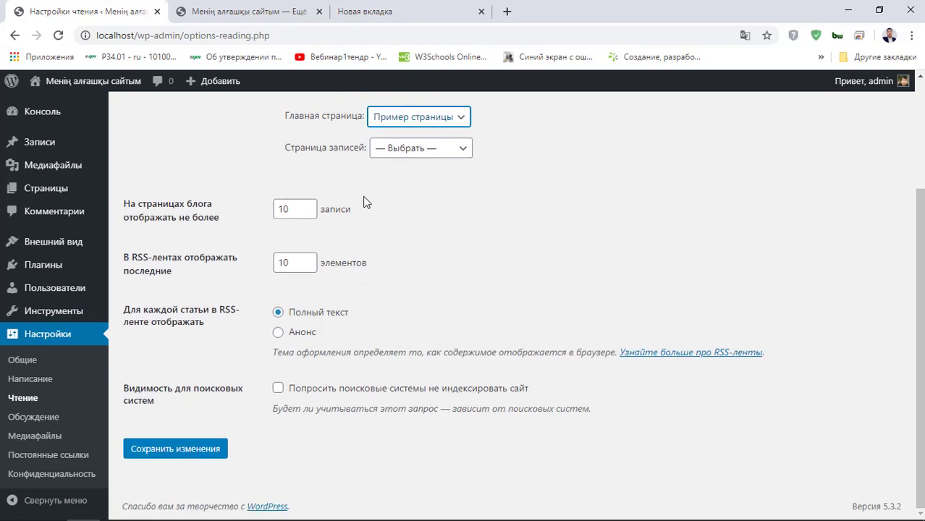
{"action": "left_click", "coordinate": [175, 449]}
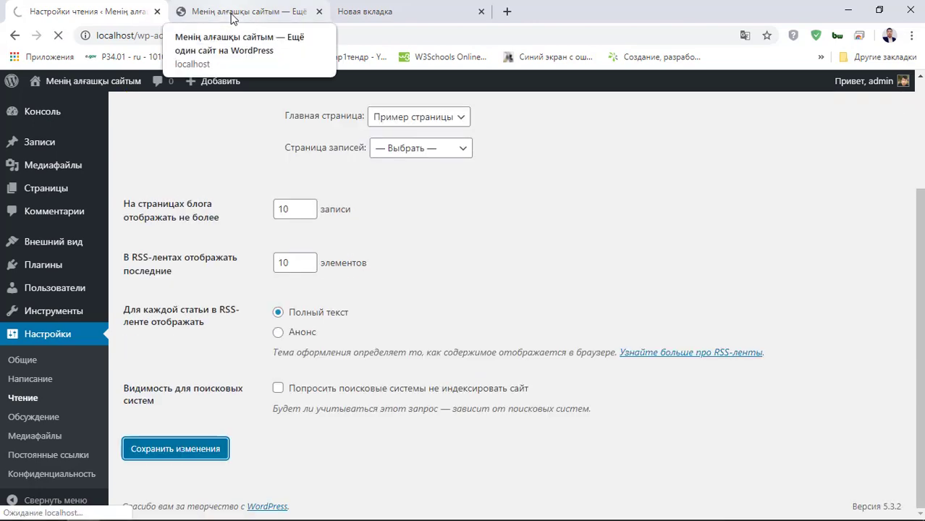
- Reload the live site to confirm it opens on Пример страницы, then recheck Reading settings
{"action": "left_click", "coordinate": [226, 15]}
{"action": "left_click", "coordinate": [57, 35]}
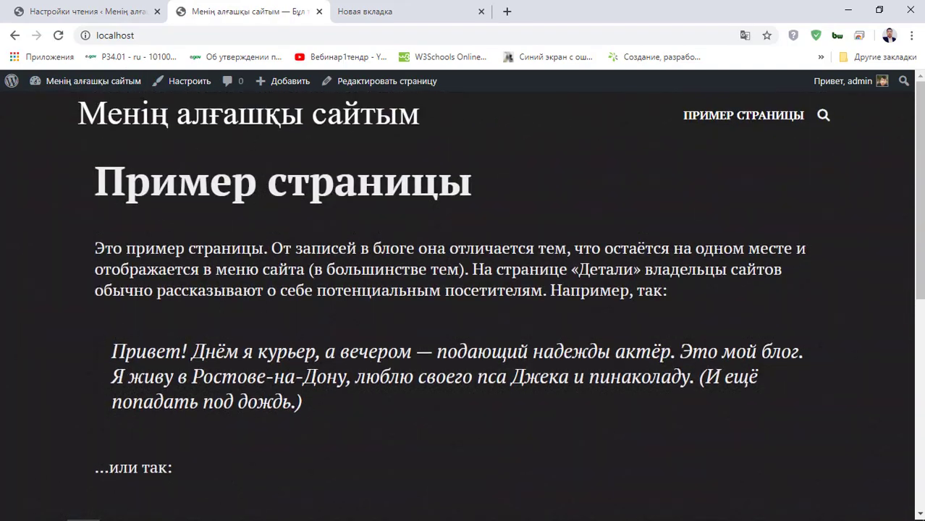
{"action": "left_click", "coordinate": [87, 11]}
{"action": "scroll", "coordinate": [417, 348], "scroll_direction": "down", "scroll_amount": 3}
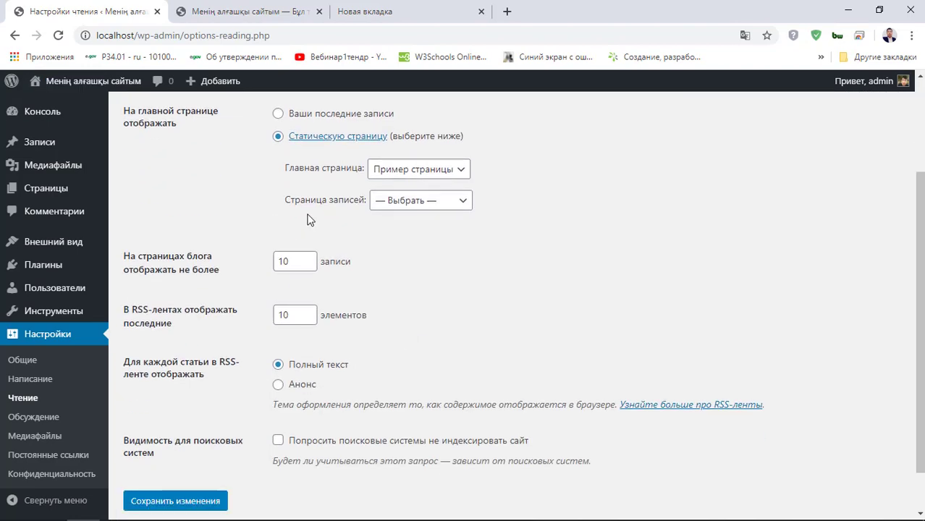
{"action": "scroll", "coordinate": [229, 318], "scroll_direction": "up", "scroll_amount": 2}
{"action": "scroll", "coordinate": [290, 194], "scroll_direction": "down", "scroll_amount": 2}
{"action": "scroll", "coordinate": [276, 195], "scroll_direction": "up", "scroll_amount": 3}
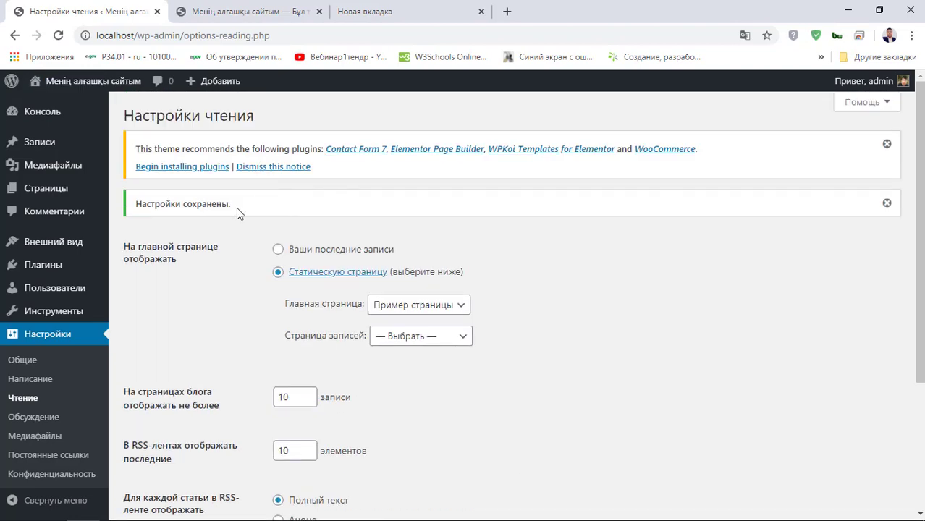
{"action": "left_click_drag", "start_coordinate": [151, 238], "coordinate": [580, 425]}
{"action": "left_click", "coordinate": [580, 425]}
{"action": "scroll", "coordinate": [581, 417], "scroll_direction": "down", "scroll_amount": 3}
- Review the Обсуждение settings, lowering the comment auto-close days from 14 to 13
{"action": "left_click", "coordinate": [37, 430]}
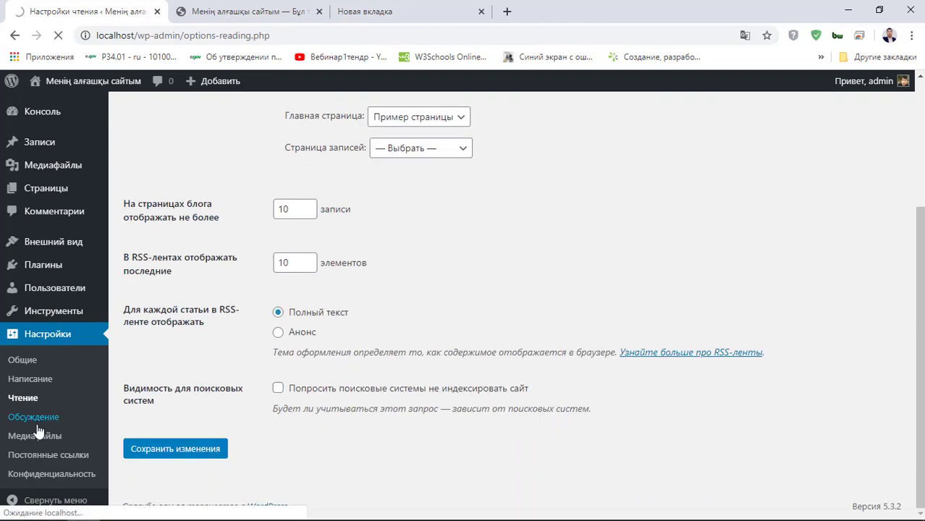
{"action": "scroll", "coordinate": [308, 203], "scroll_direction": "down", "scroll_amount": 2}
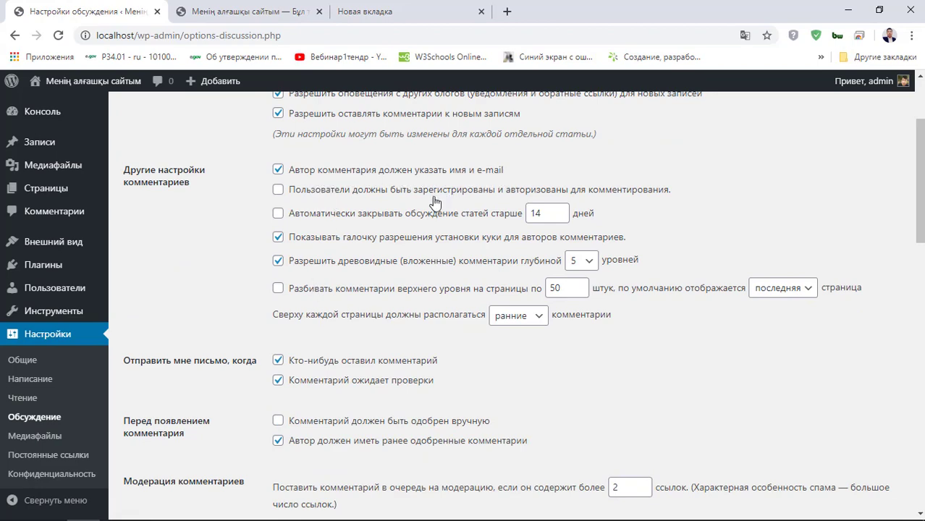
{"action": "scroll", "coordinate": [376, 171], "scroll_direction": "down", "scroll_amount": 2}
{"action": "scroll", "coordinate": [375, 171], "scroll_direction": "up", "scroll_amount": 1}
{"action": "left_click", "coordinate": [559, 149]}
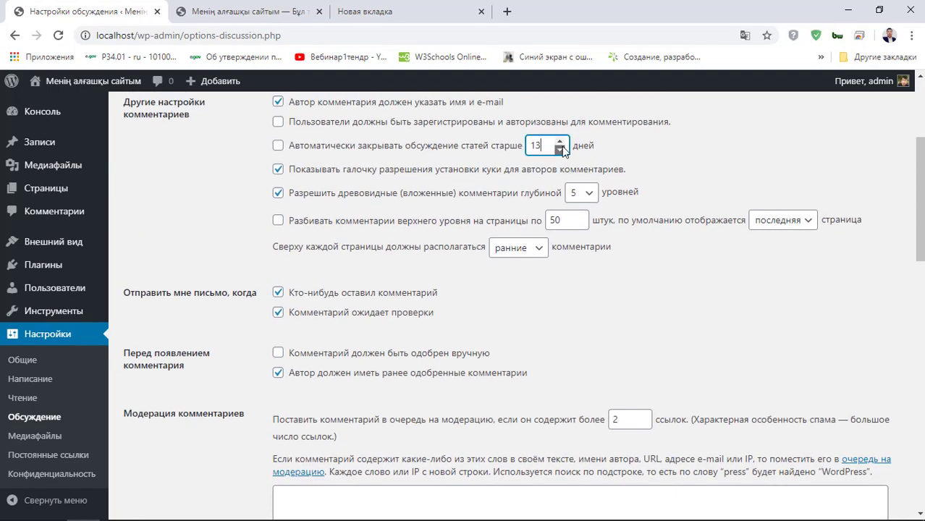
{"action": "scroll", "coordinate": [432, 260], "scroll_direction": "down", "scroll_amount": 10}
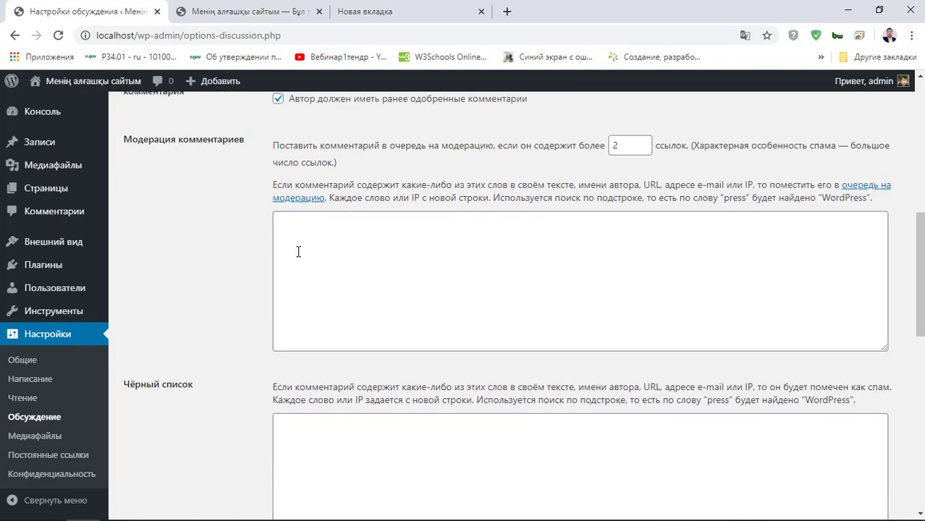
{"action": "scroll", "coordinate": [303, 331], "scroll_direction": "down", "scroll_amount": 3}
{"action": "scroll", "coordinate": [312, 303], "scroll_direction": "up", "scroll_amount": 5}
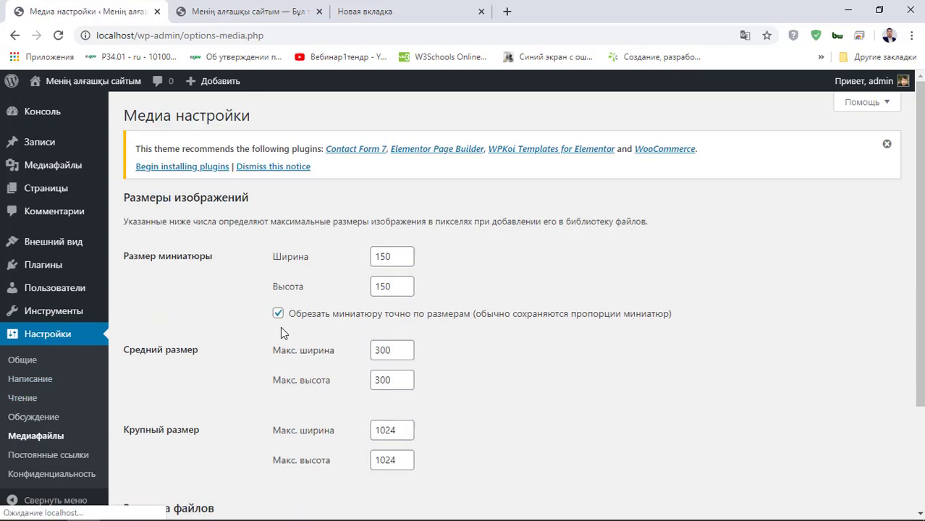
{"action": "scroll", "coordinate": [348, 310], "scroll_direction": "down", "scroll_amount": 2}
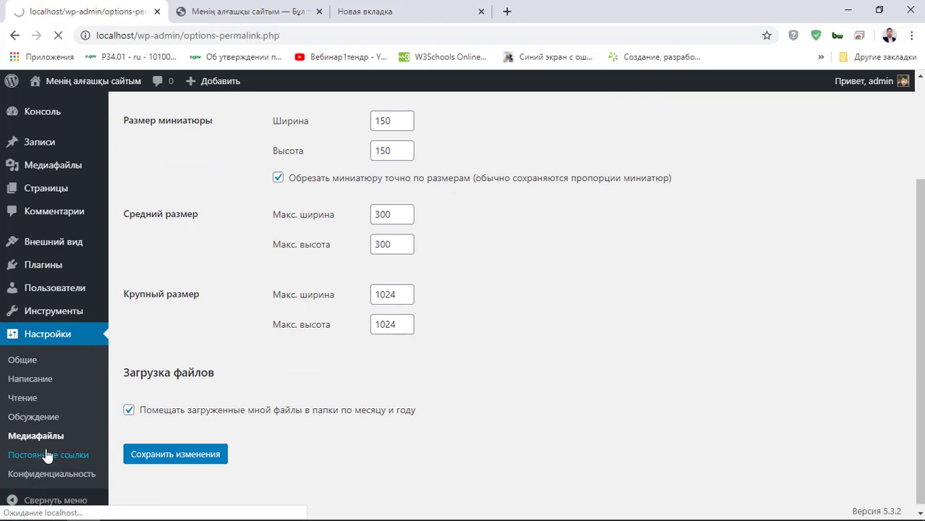
- Select the Название записи (/%postname%/) permalink structure and save the Постоянные ссылки settings
{"action": "scroll", "coordinate": [165, 399], "scroll_direction": "down", "scroll_amount": 2}
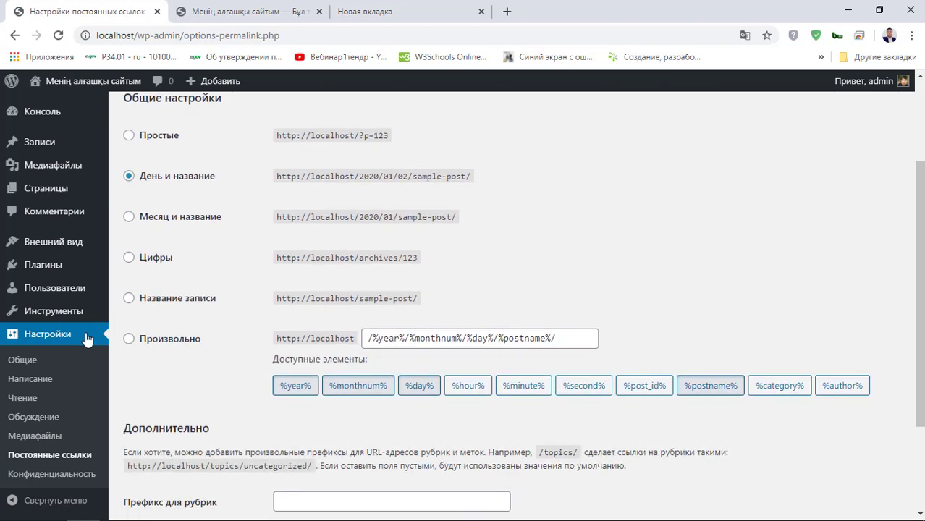
{"action": "left_click", "coordinate": [129, 298]}
{"action": "left_click_drag", "start_coordinate": [418, 299], "coordinate": [276, 305]}
{"action": "left_click", "coordinate": [458, 289]}
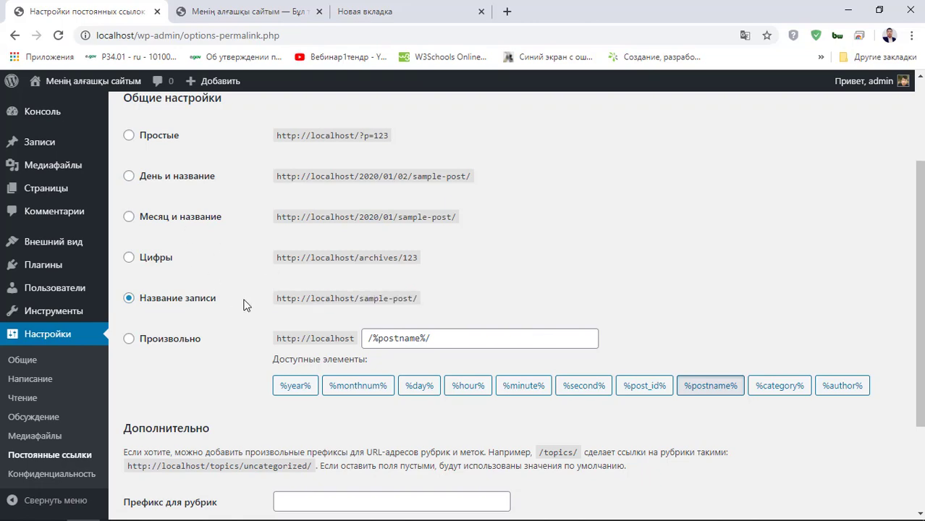
{"action": "scroll", "coordinate": [387, 247], "scroll_direction": "down", "scroll_amount": 3}
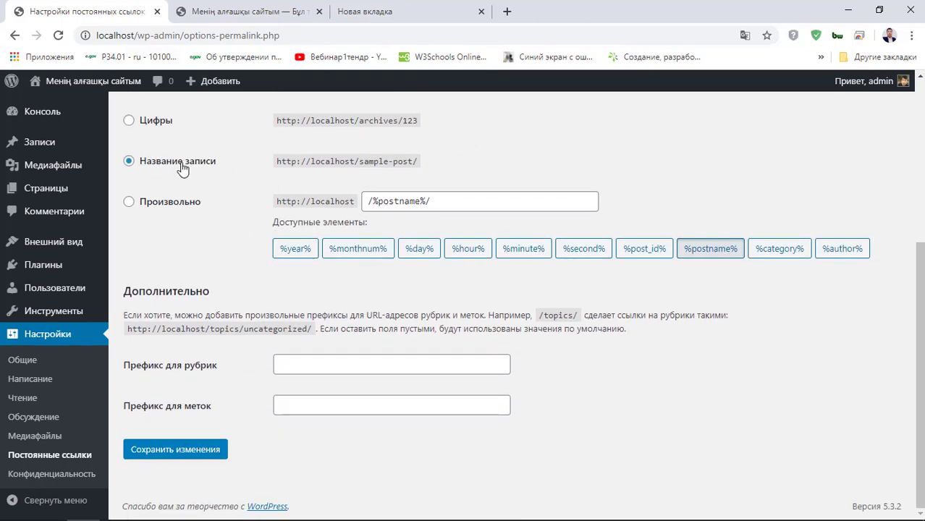
{"action": "left_click", "coordinate": [362, 11]}
{"action": "left_click", "coordinate": [275, 10]}
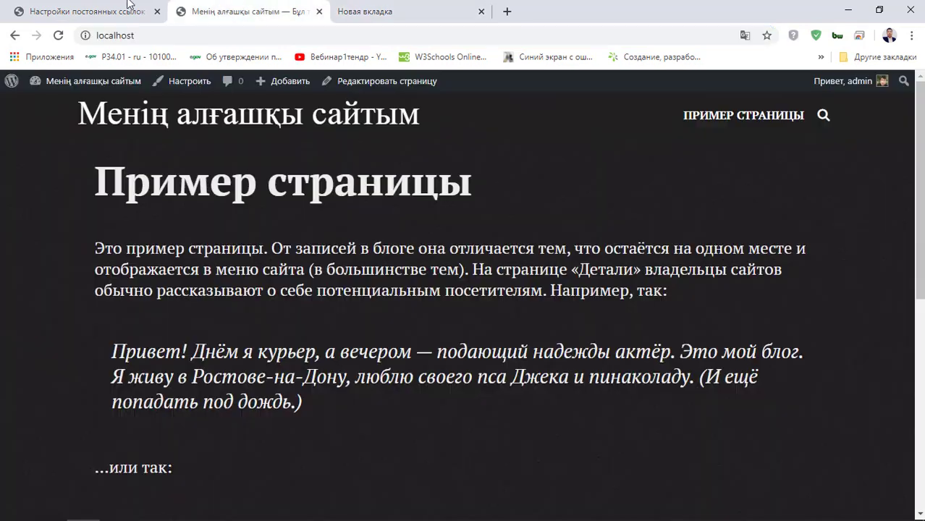
{"action": "left_click", "coordinate": [87, 11]}
{"action": "left_click", "coordinate": [177, 167]}
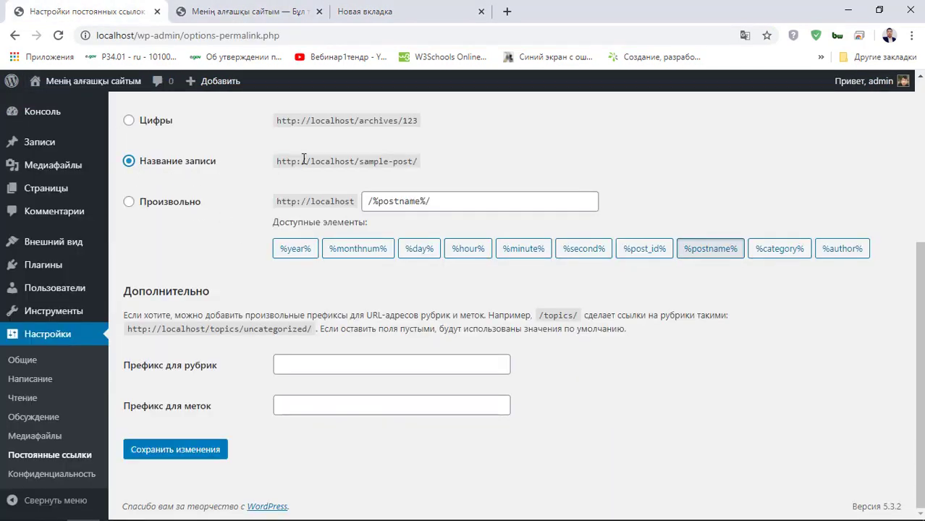
{"action": "left_click", "coordinate": [191, 454]}
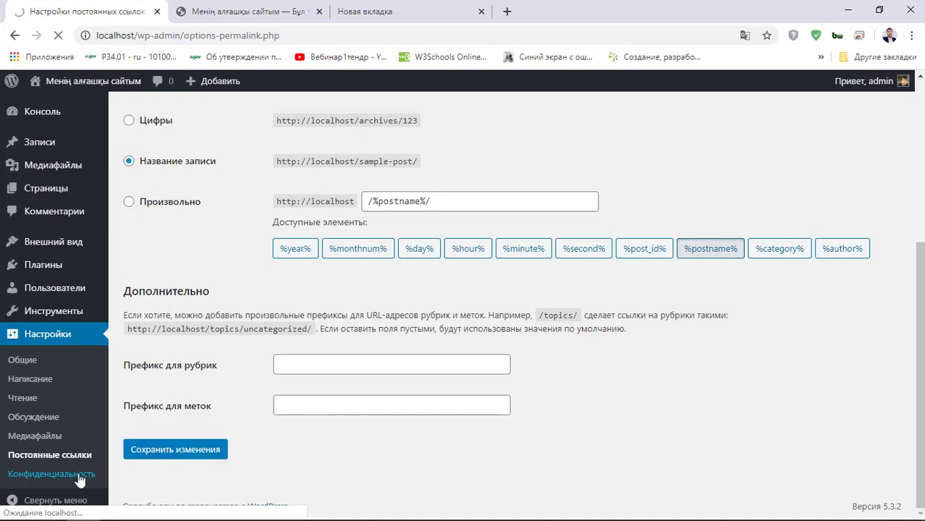
{"action": "left_click", "coordinate": [78, 475]}
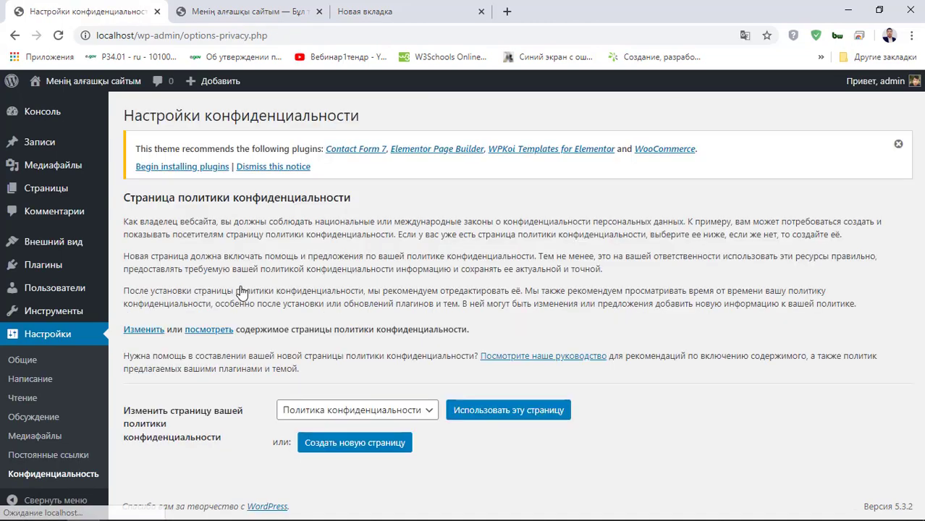
- Choose Политика конфиденциальности in the dropdown and confirm it with Использовать эту страницу
{"action": "left_click", "coordinate": [342, 409]}
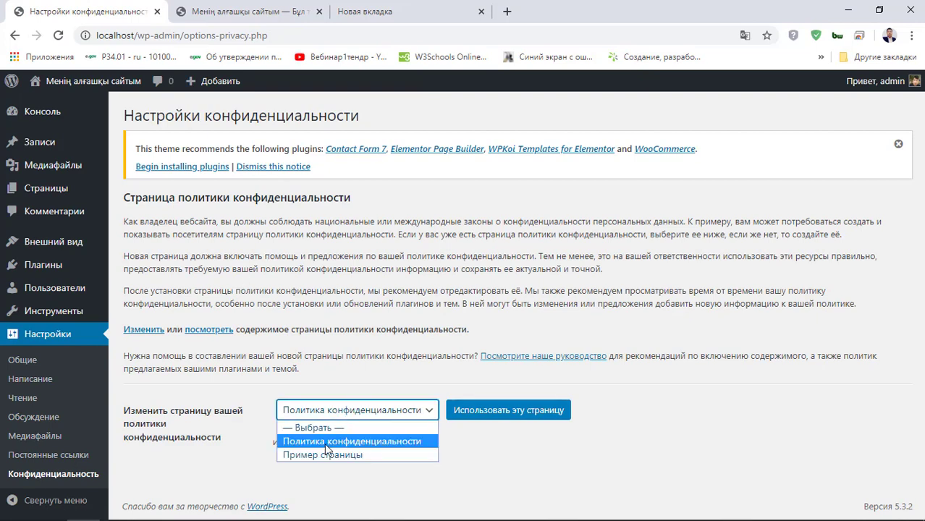
{"action": "left_click", "coordinate": [325, 443]}
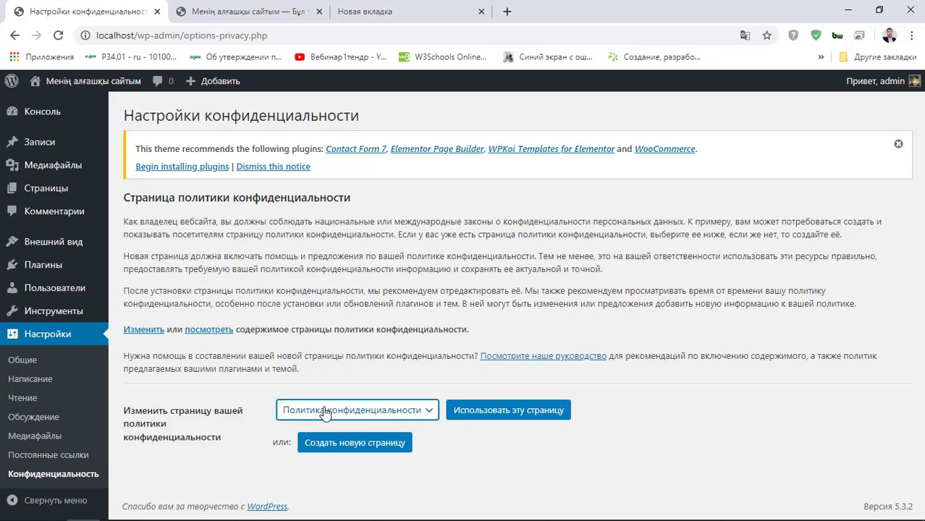
{"action": "left_click", "coordinate": [478, 416]}
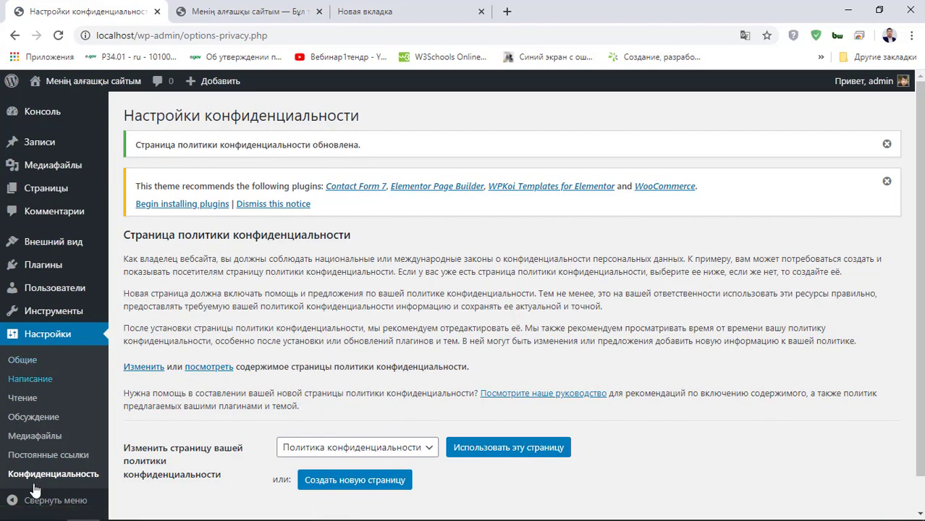
{"action": "scroll", "coordinate": [82, 489], "scroll_direction": "down", "scroll_amount": 1}
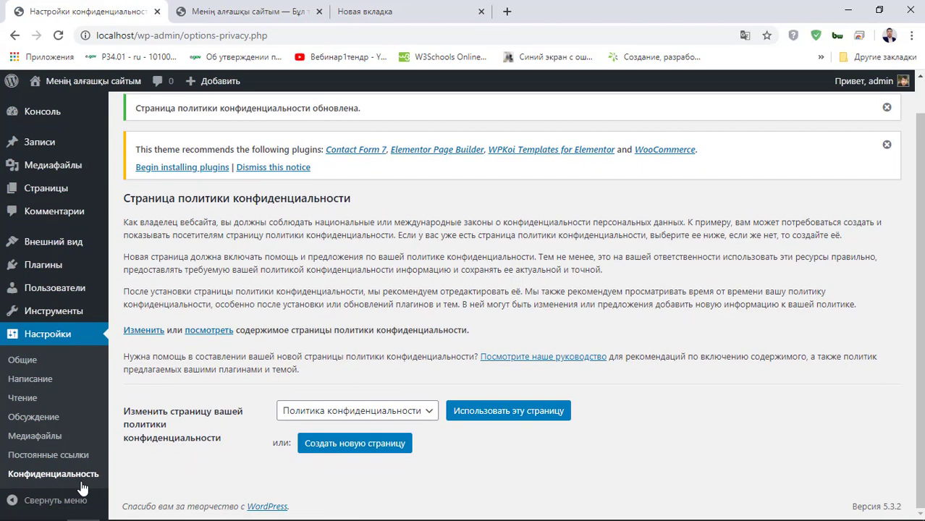
{"action": "left_click", "coordinate": [311, 413]}
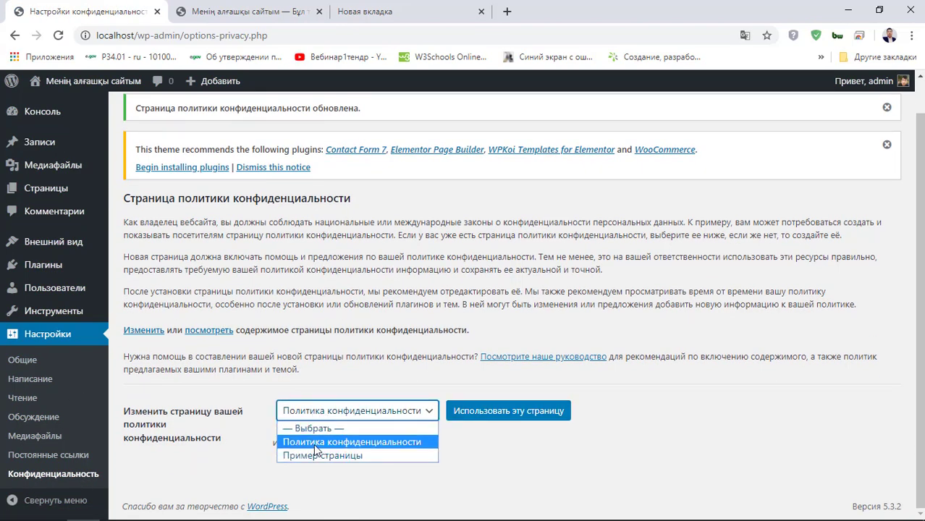
{"action": "left_click", "coordinate": [314, 442]}
{"action": "scroll", "coordinate": [362, 326], "scroll_direction": "up", "scroll_amount": 1}
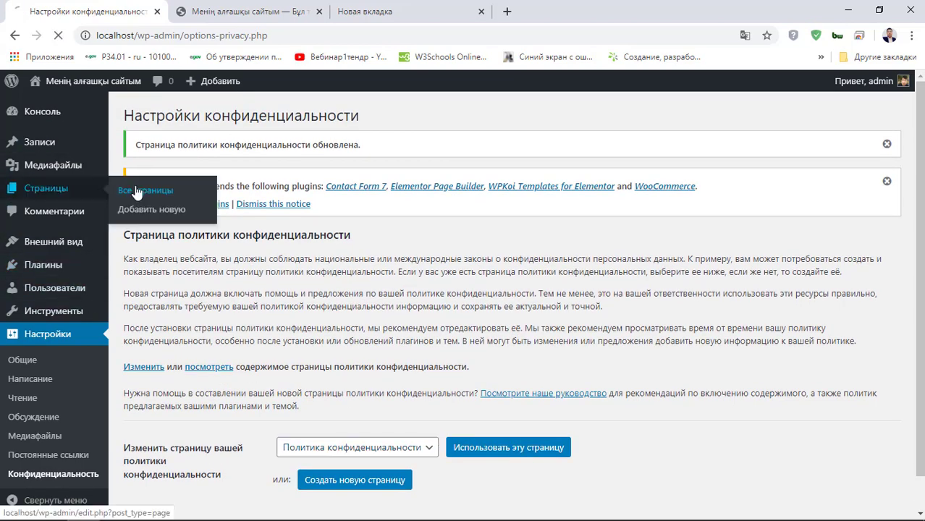
{"action": "left_click", "coordinate": [137, 192]}
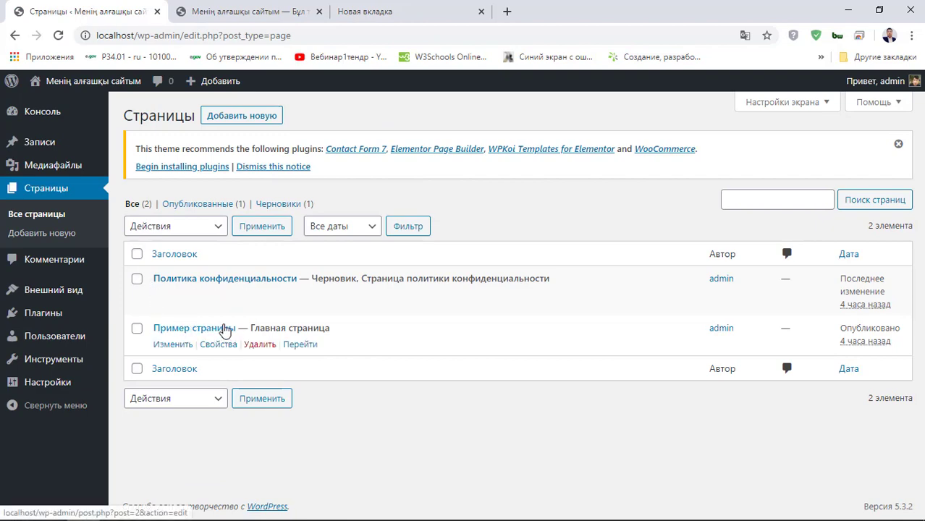
- Check Пример страницы on the live site, then return to the admin Pages list
{"action": "left_click", "coordinate": [255, 14]}
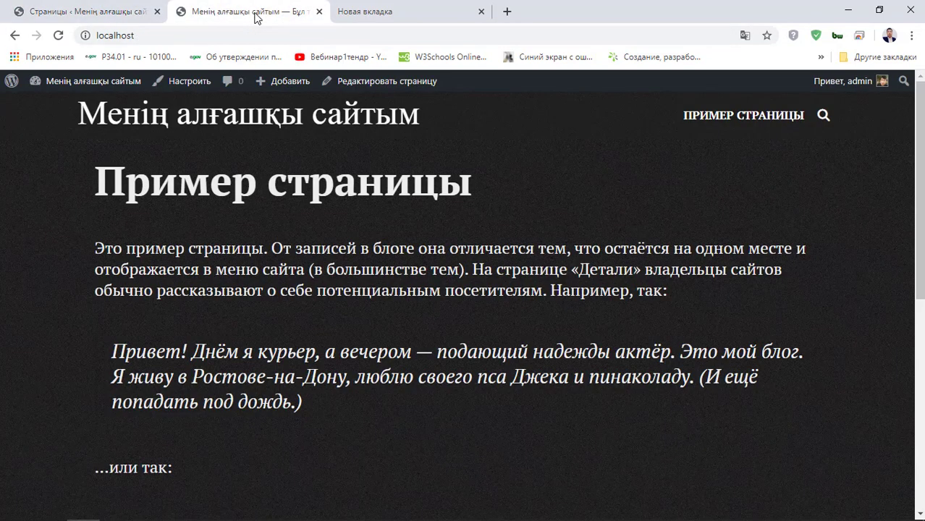
{"action": "left_click", "coordinate": [86, 12]}
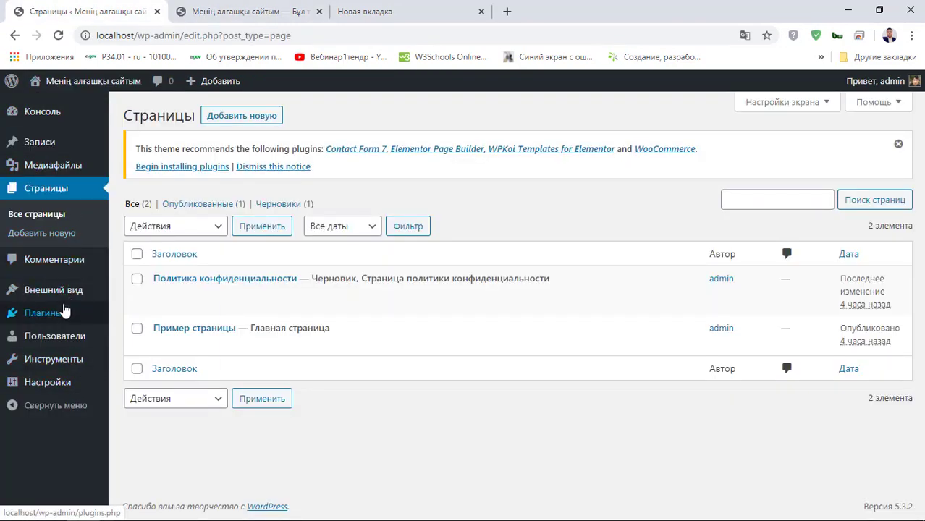
{"action": "mouse_move", "coordinate": [72, 291]}
{"action": "left_click", "coordinate": [129, 292]}
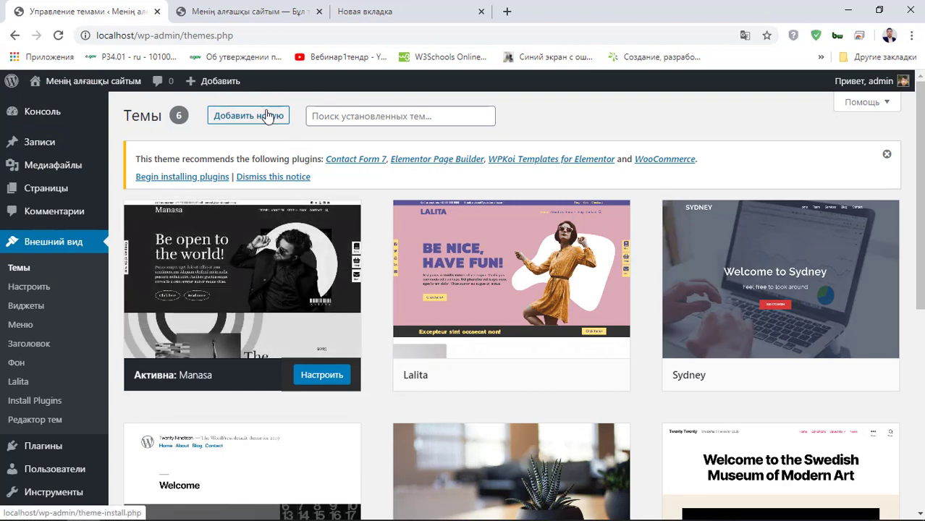
- Add, install and activate the VW Corporate Business theme
{"action": "left_click", "coordinate": [277, 115]}
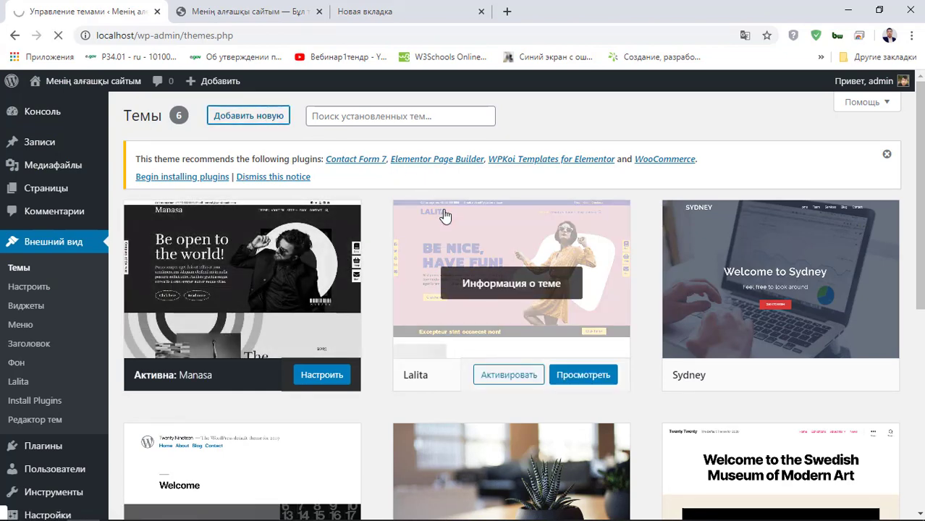
{"action": "scroll", "coordinate": [464, 302], "scroll_direction": "down", "scroll_amount": 4}
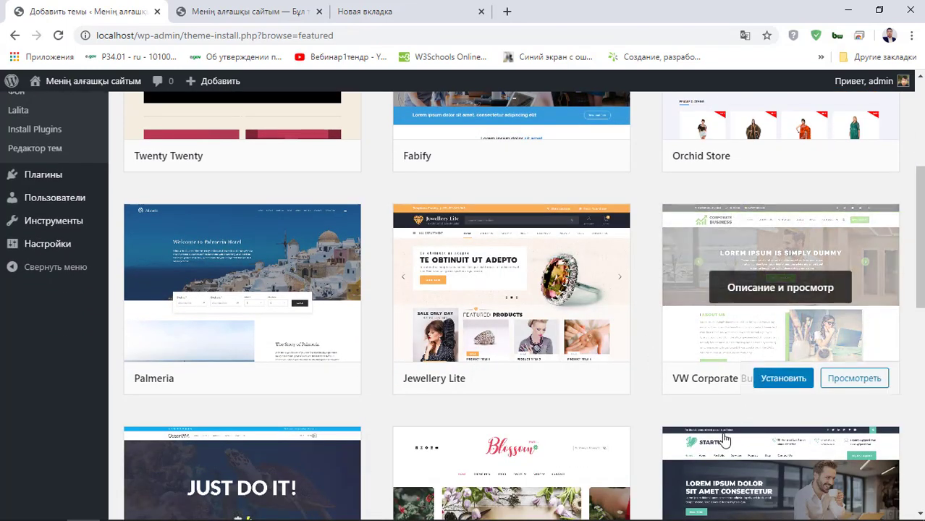
{"action": "left_click", "coordinate": [772, 382]}
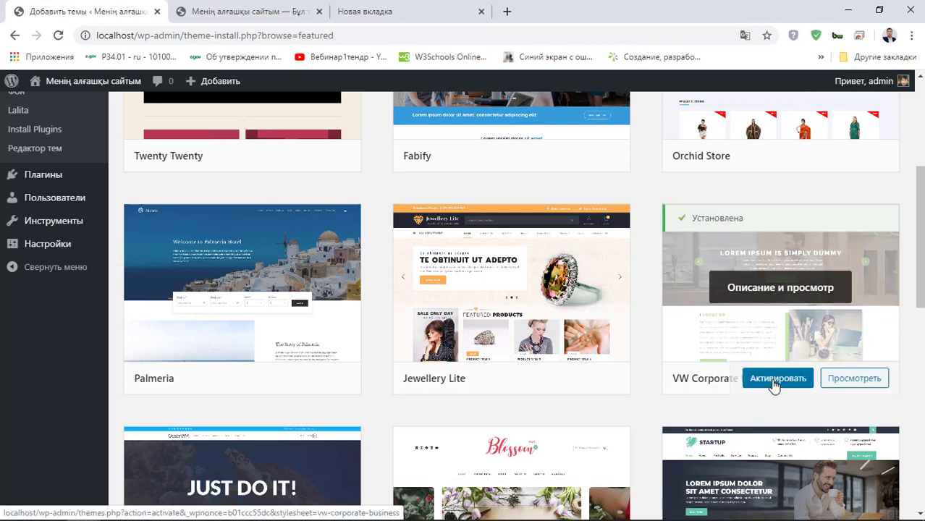
{"action": "left_click", "coordinate": [775, 384]}
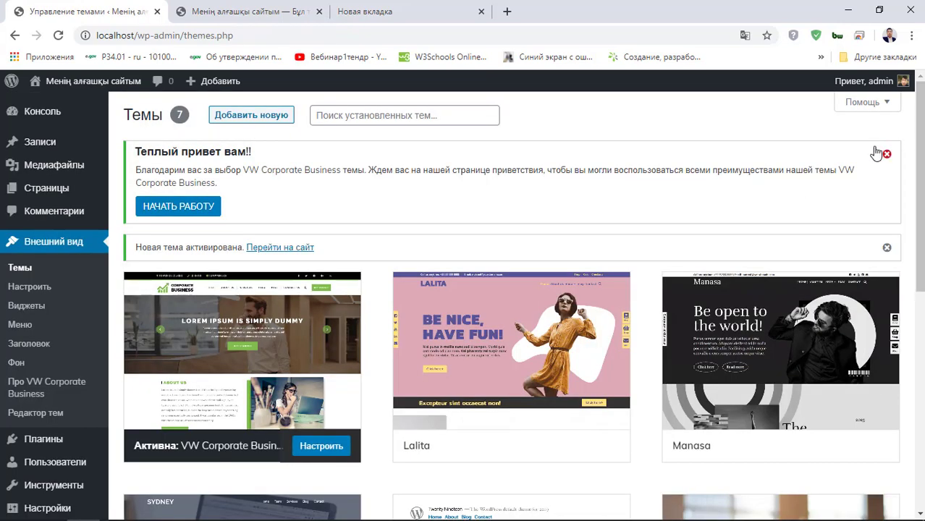
- Dismiss the theme's welcome notice and the new-theme-activated notice
{"action": "left_click_drag", "start_coordinate": [131, 154], "coordinate": [291, 157]}
{"action": "left_click", "coordinate": [241, 208]}
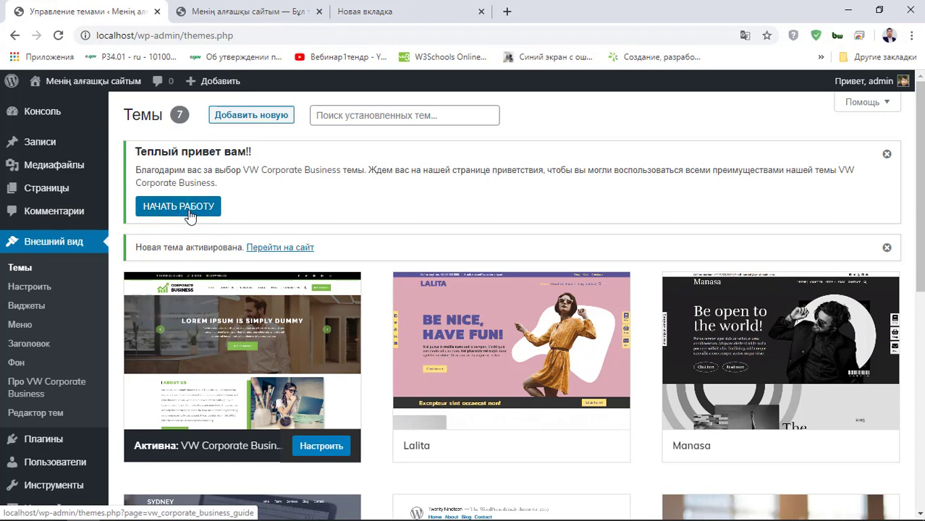
{"action": "scroll", "coordinate": [197, 224], "scroll_direction": "down", "scroll_amount": 1}
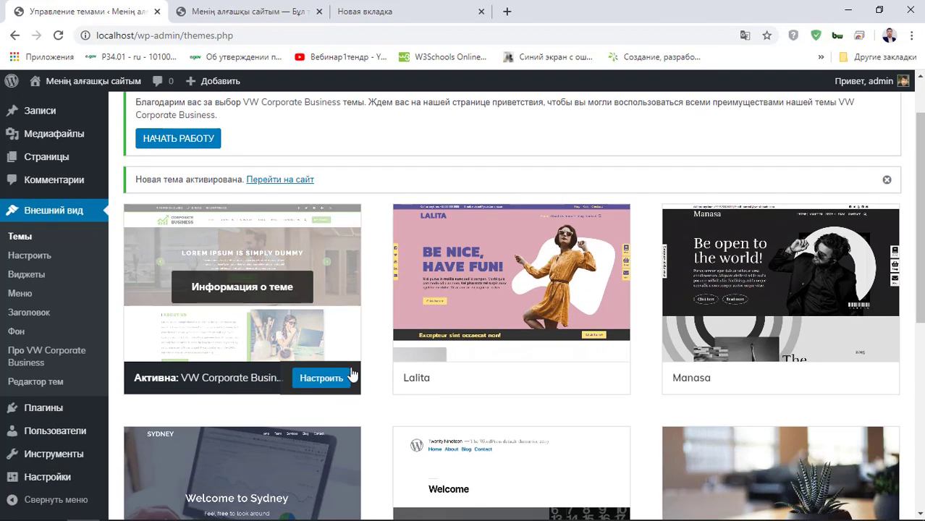
{"action": "scroll", "coordinate": [242, 295], "scroll_direction": "up", "scroll_amount": 1}
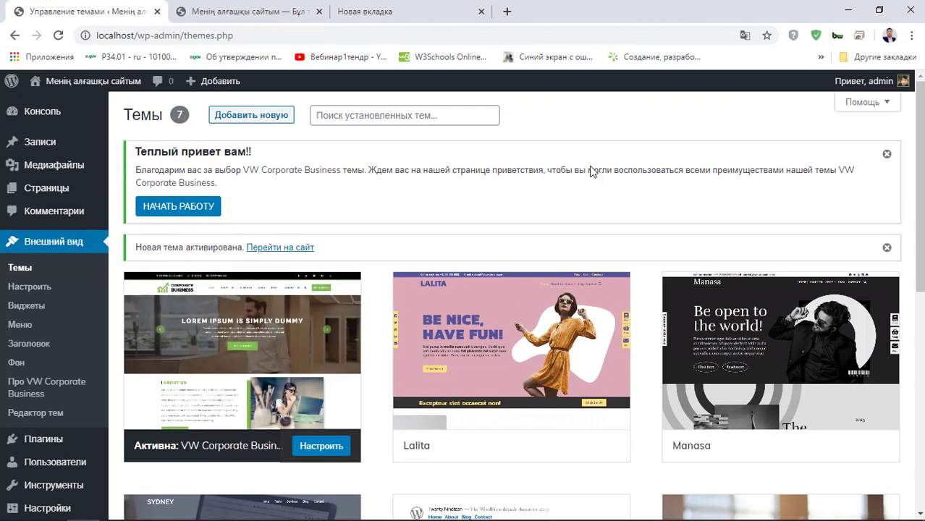
{"action": "left_click", "coordinate": [887, 157]}
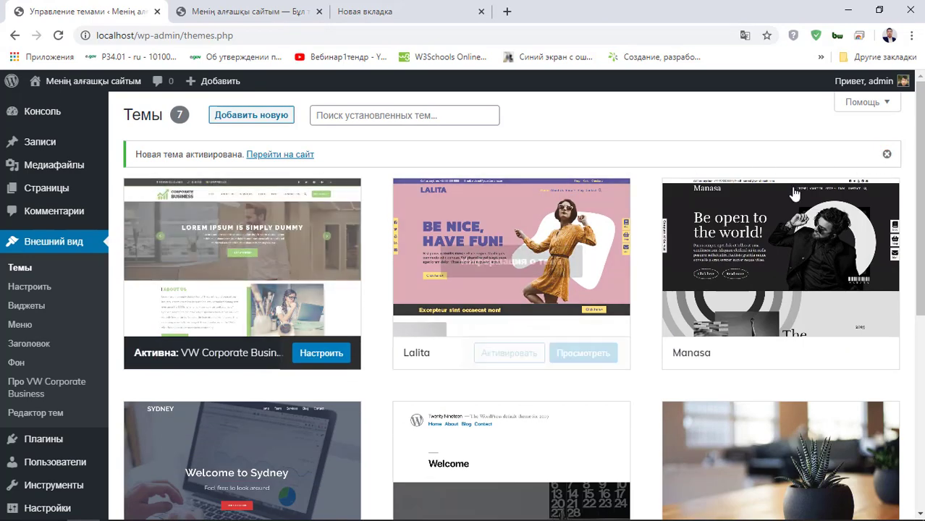
{"action": "left_click", "coordinate": [886, 153]}
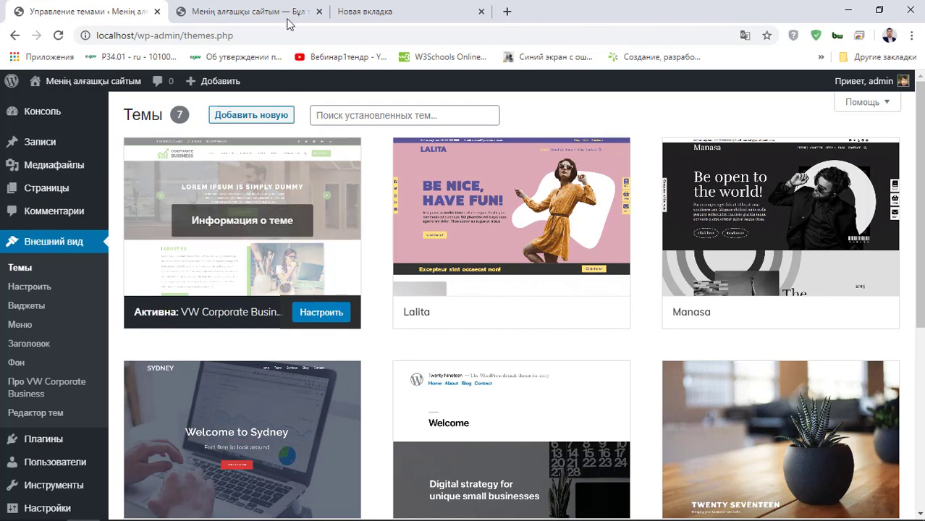
{"action": "left_click", "coordinate": [234, 15]}
- Reload the live site to preview the VW Corporate Business theme, then return to the admin
{"action": "left_click", "coordinate": [58, 35]}
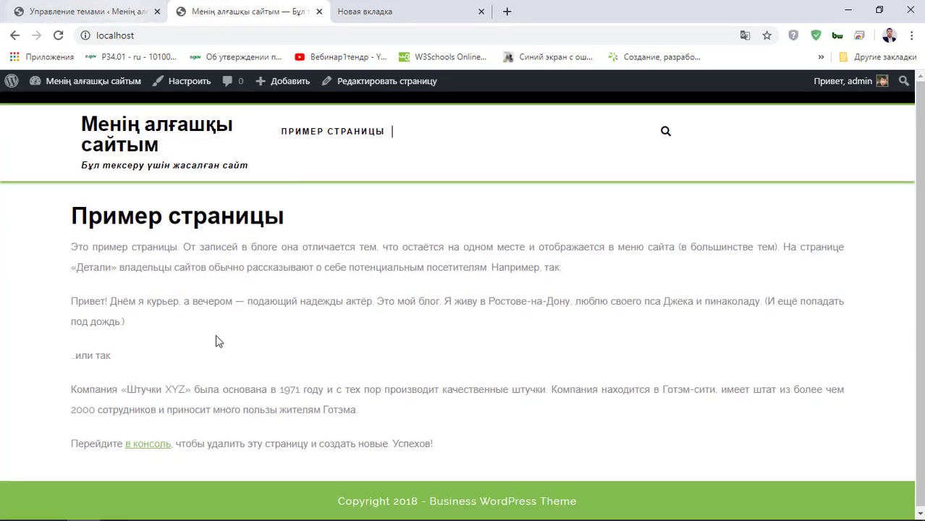
{"action": "left_click", "coordinate": [148, 9]}
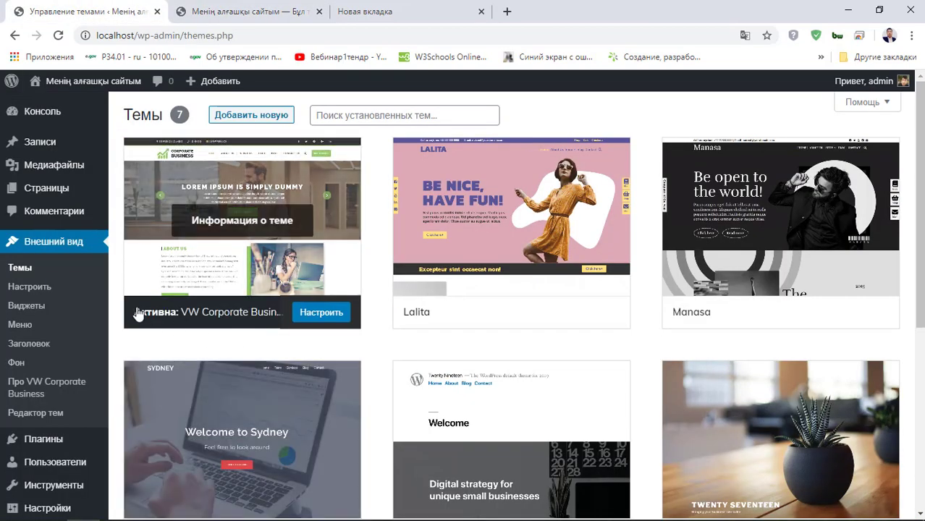
{"action": "mouse_move", "coordinate": [40, 192]}
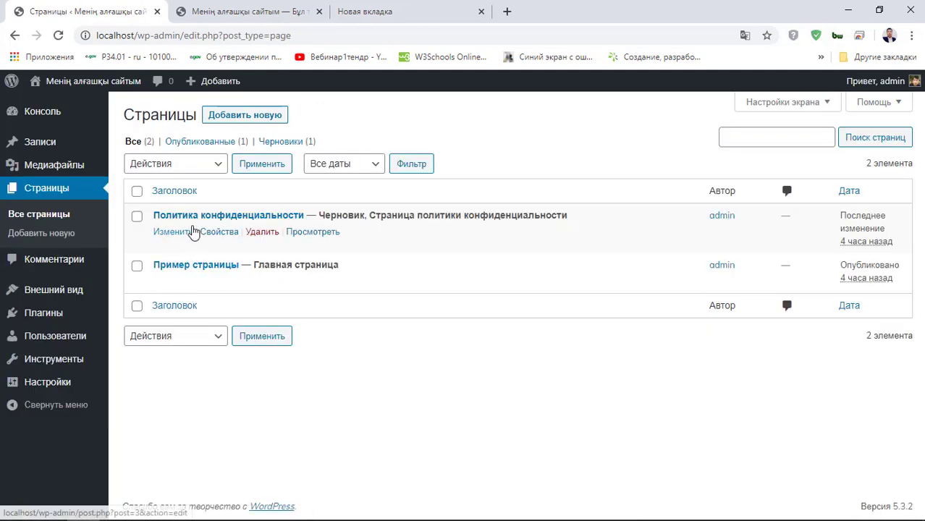
- Open Пример страницы, empty the first paragraph and delete it along with the quote
{"action": "left_click", "coordinate": [184, 266]}
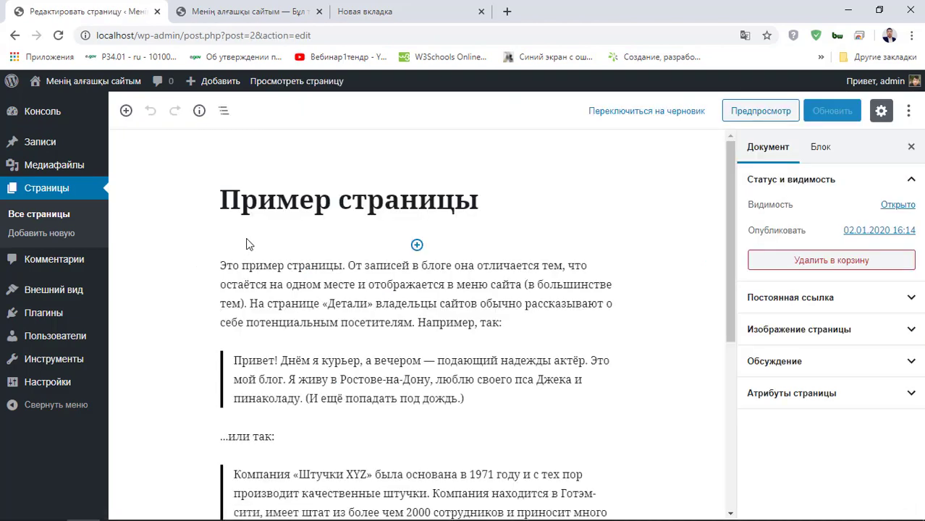
{"action": "left_click", "coordinate": [245, 265]}
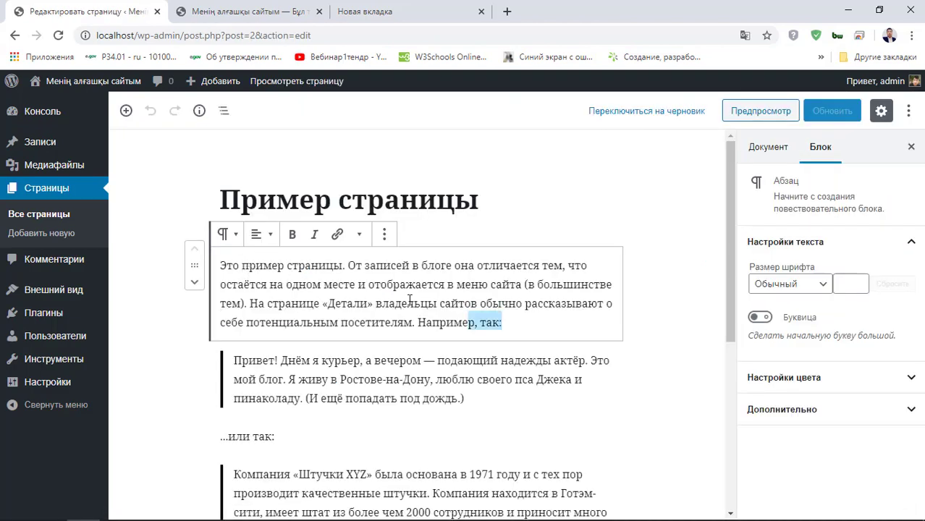
{"action": "key", "text": "ctrl+a"}
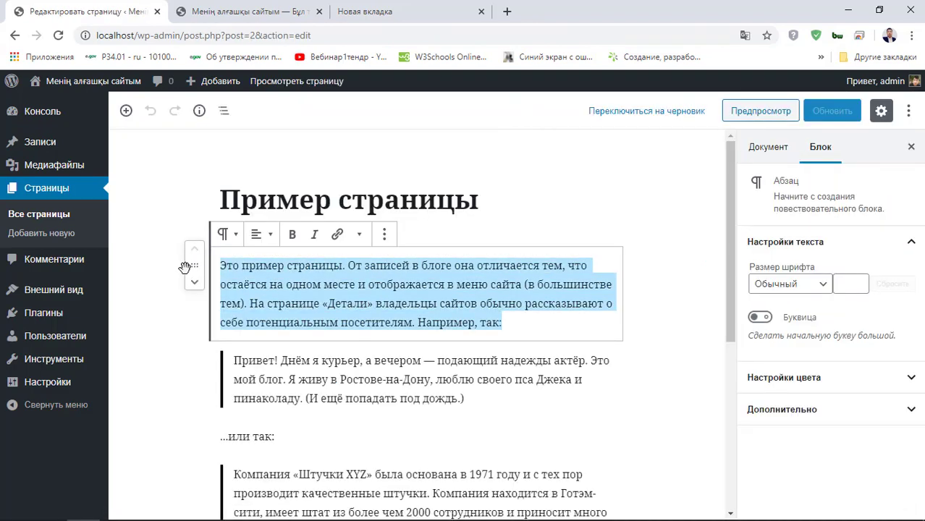
{"action": "key", "text": "BackSpace"}
{"action": "left_click_drag", "start_coordinate": [490, 337], "coordinate": [245, 253]}
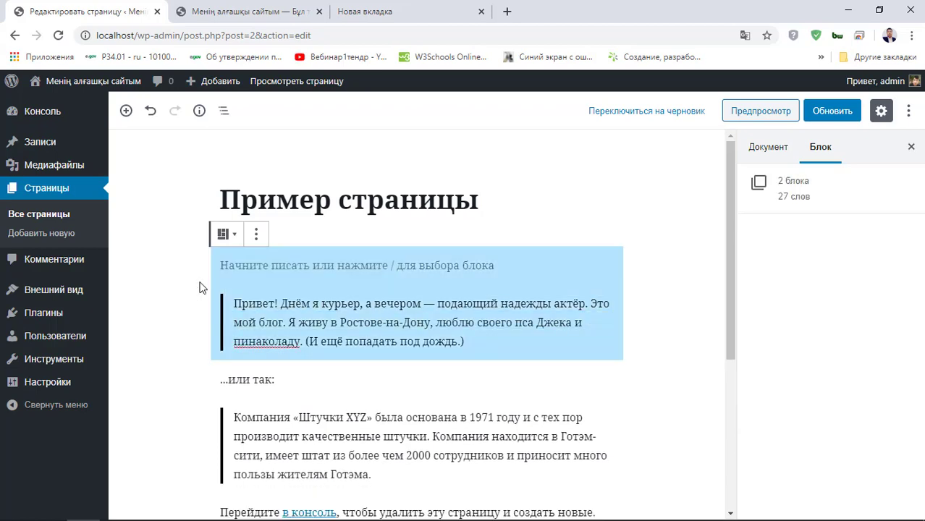
{"action": "left_click", "coordinate": [256, 235]}
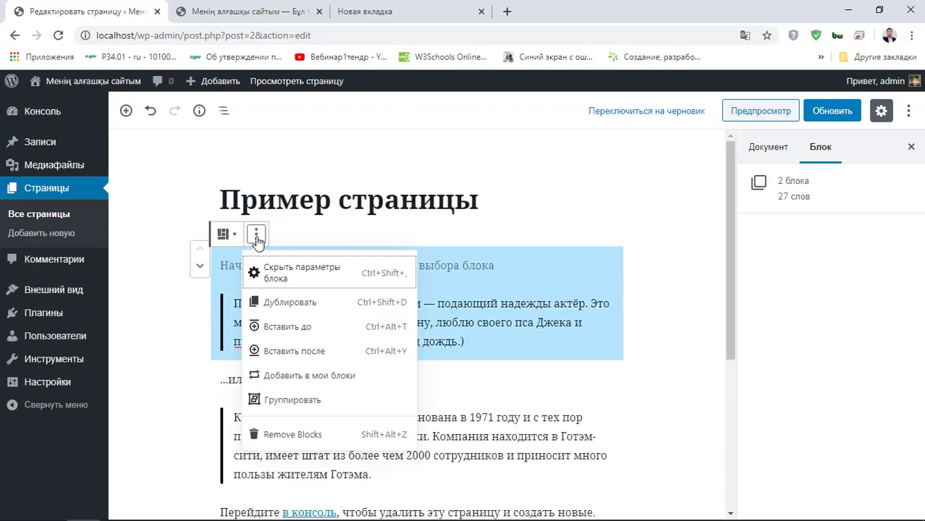
{"action": "left_click", "coordinate": [284, 437]}
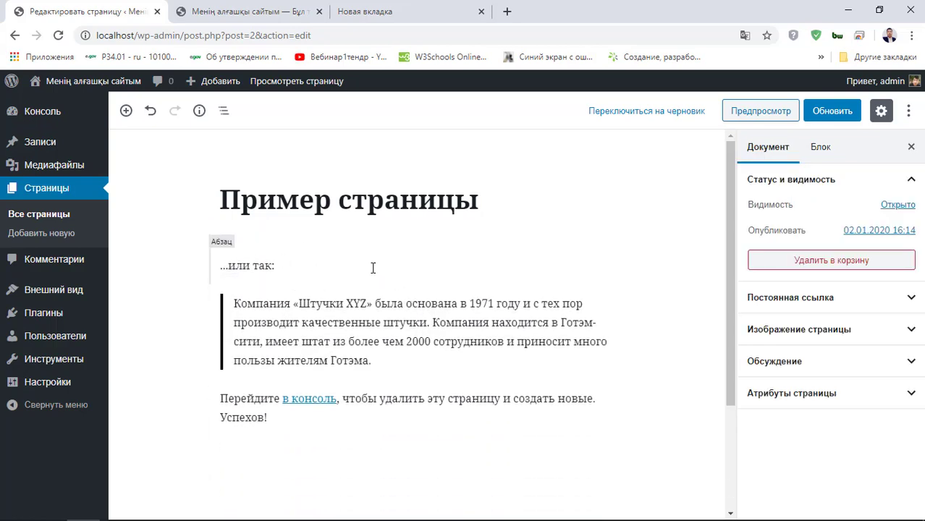
- Delete the '...или так:' paragraph block and select the whole page title
{"action": "left_click", "coordinate": [352, 261]}
{"action": "left_click", "coordinate": [384, 234]}
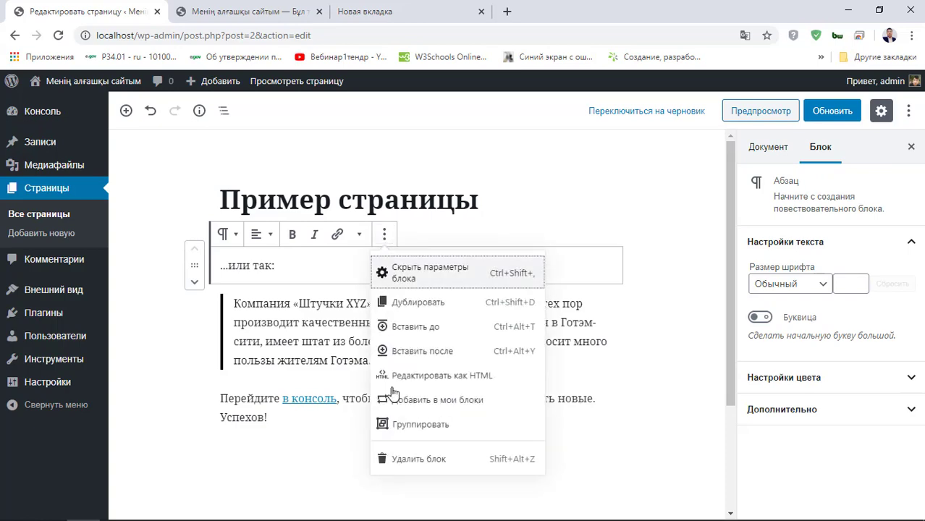
{"action": "left_click", "coordinate": [419, 459]}
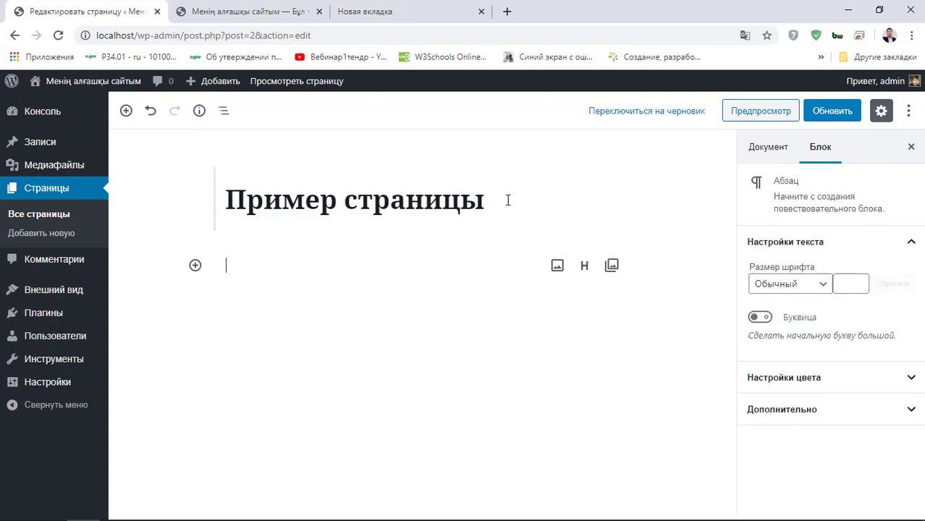
{"action": "left_click", "coordinate": [509, 200]}
{"action": "left_click_drag", "start_coordinate": [509, 200], "coordinate": [187, 183]}
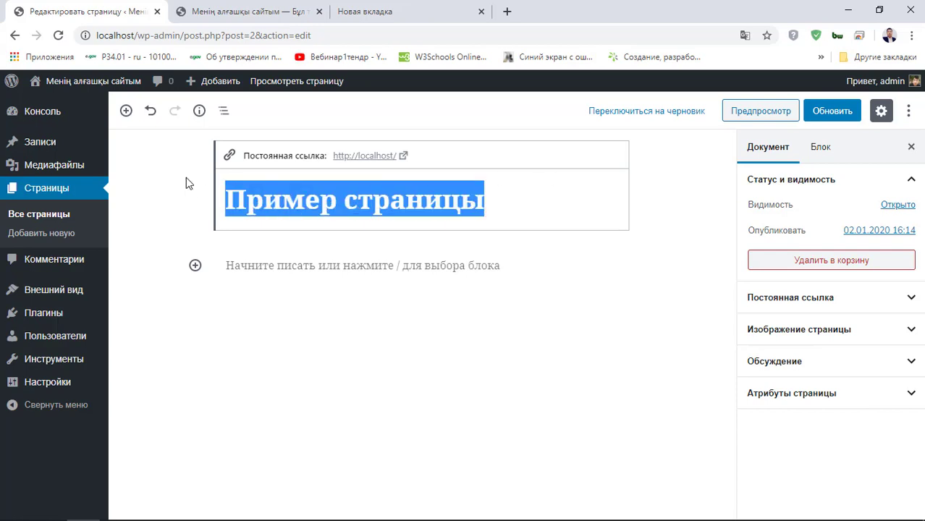
- Retitle the page 'Басты парақша', click into the empty paragraph, then go to the new tab
{"action": "mouse_move", "coordinate": [353, 258]}
{"action": "type", "text": "Басты пара"}
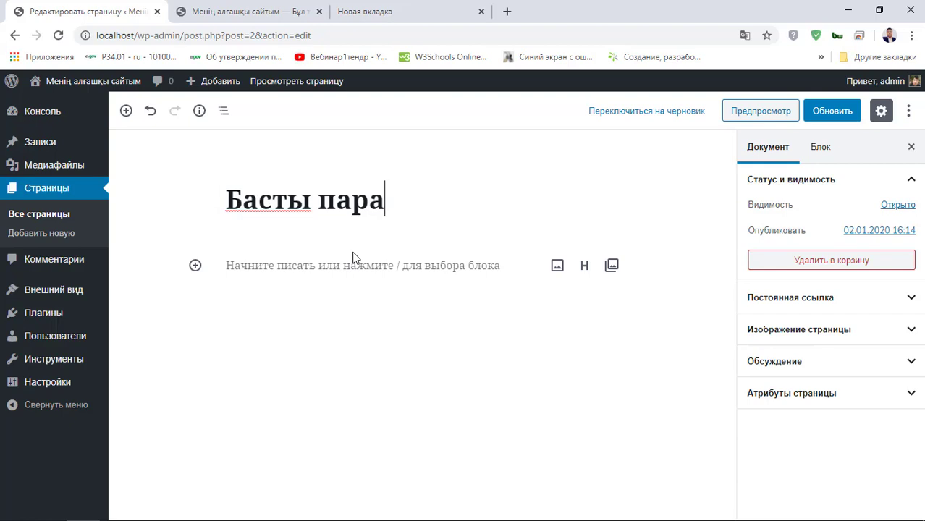
{"action": "type", "text": "қша"}
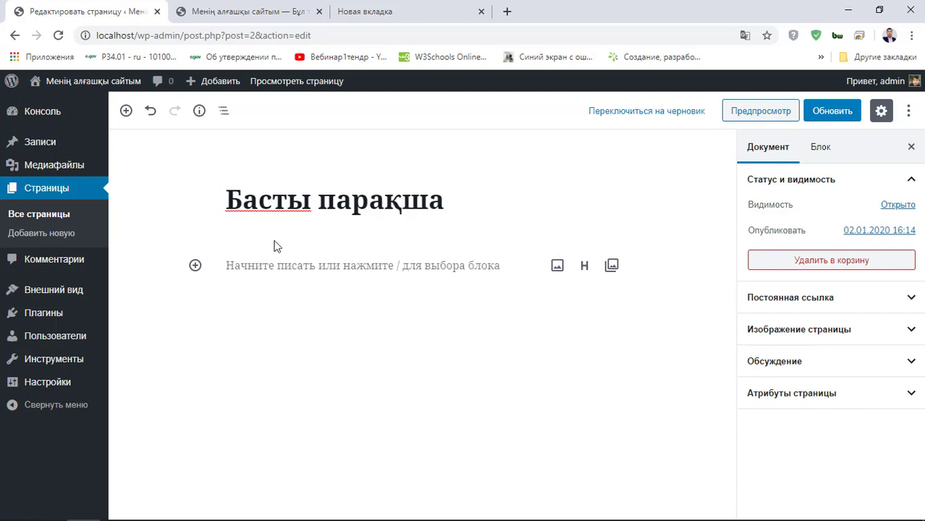
{"action": "left_click", "coordinate": [302, 270]}
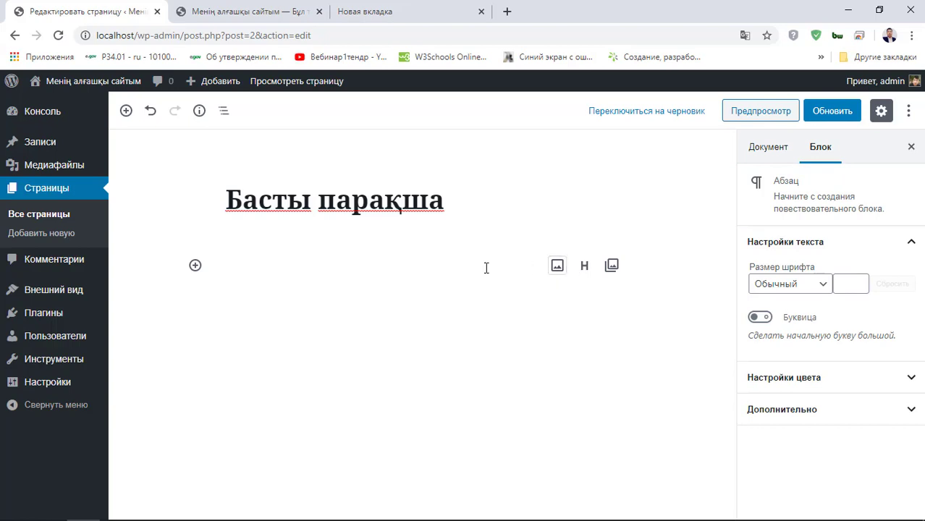
{"action": "left_click", "coordinate": [363, 16]}
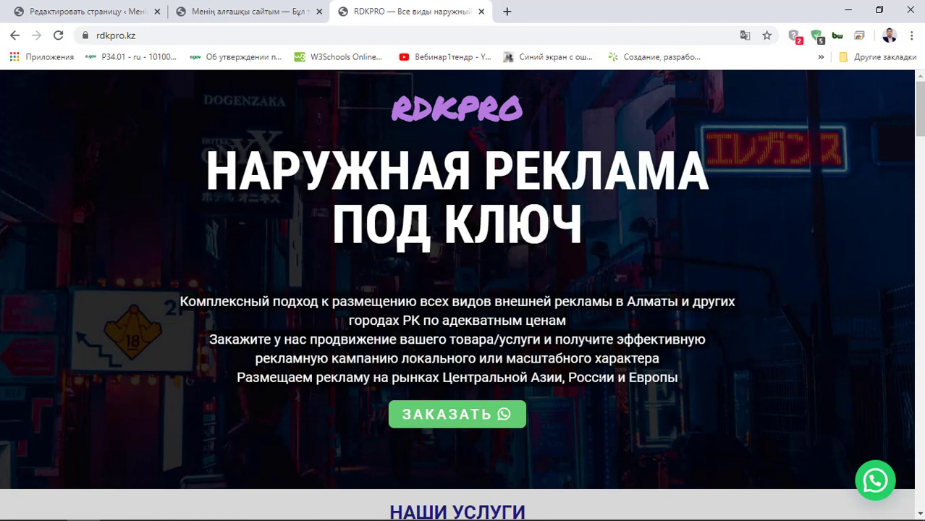
- Paste RDKPRO's outdoor-advertising intro text into the empty paragraph and centre it
{"action": "right_click", "coordinate": [654, 377]}
{"action": "key", "text": "Escape"}
{"action": "left_click", "coordinate": [226, 9]}
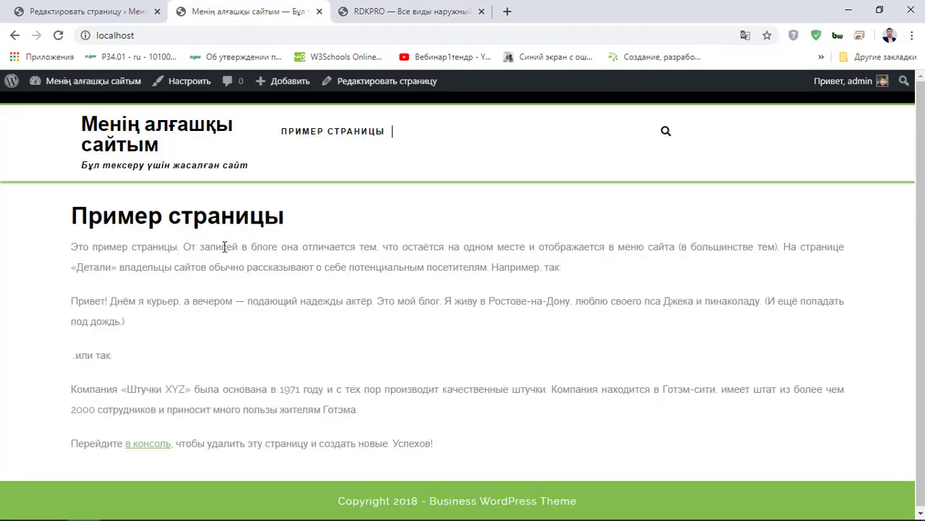
{"action": "left_click", "coordinate": [153, 6]}
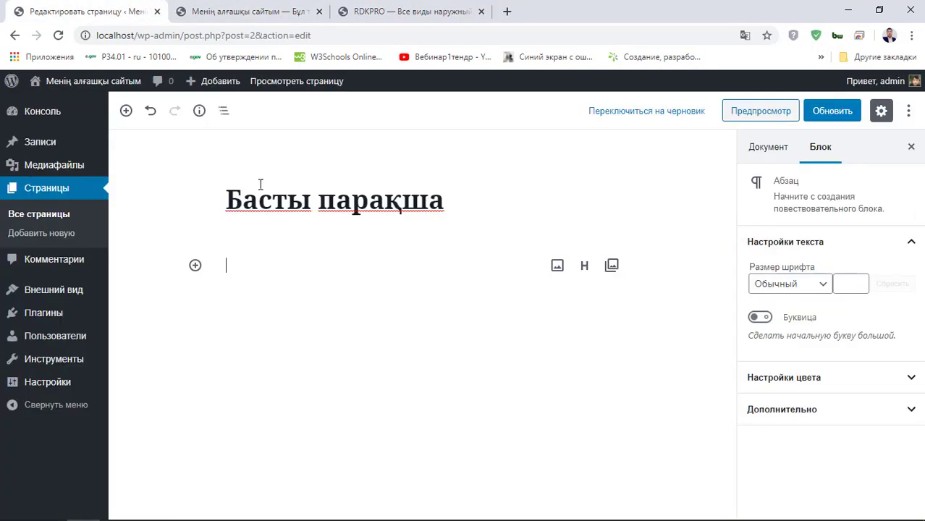
{"action": "left_click", "coordinate": [269, 265]}
{"action": "type", "text": "Комплексный подход к размещению всех видов внешней рекламы в Алматы и других городах РК по адекватным ценам Закажите у нас продвижение вашего товара/услуги и получите эффективную рекламную кампанию локального или масштабного характера Размещаем рекламу на рынках Центральной Азии, России и Европы"}
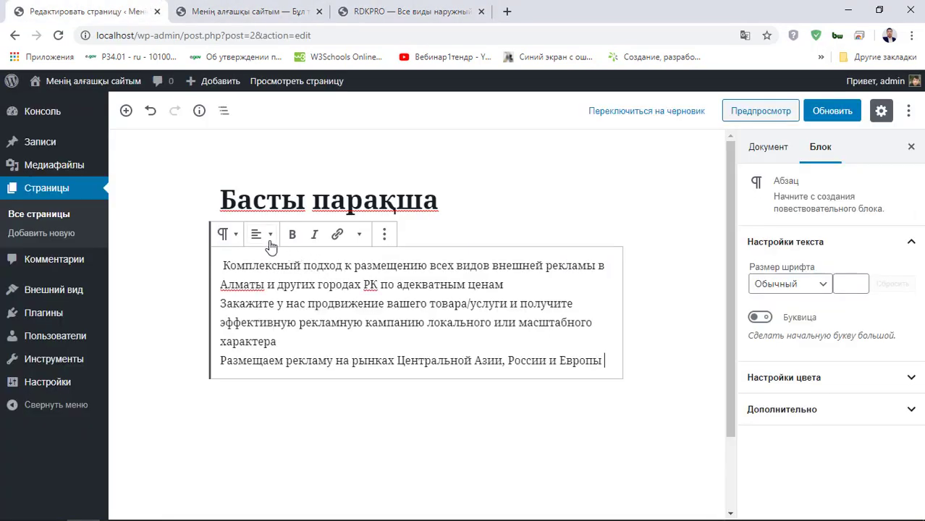
{"action": "left_click", "coordinate": [262, 233]}
{"action": "left_click", "coordinate": [264, 165]}
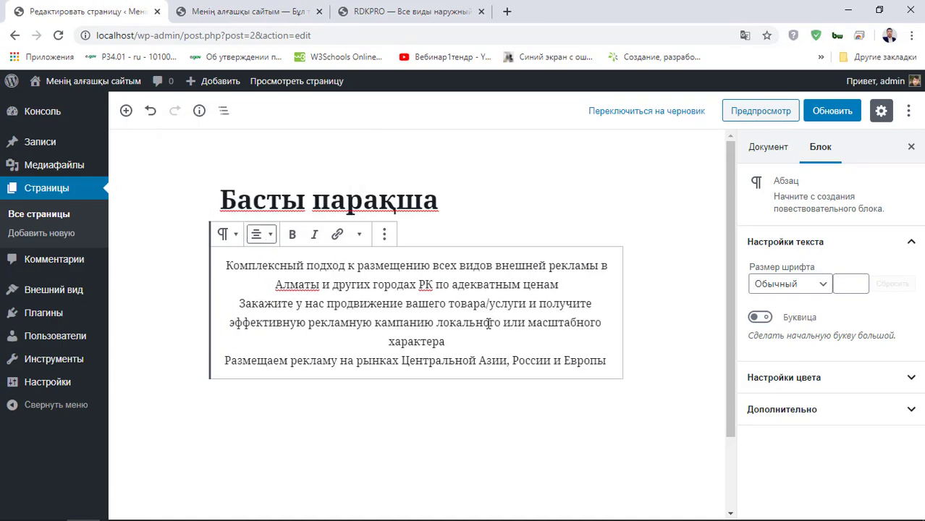
- Check the advertising paragraph's options, then add an empty paragraph after 'Европы'
{"action": "left_click", "coordinate": [434, 206]}
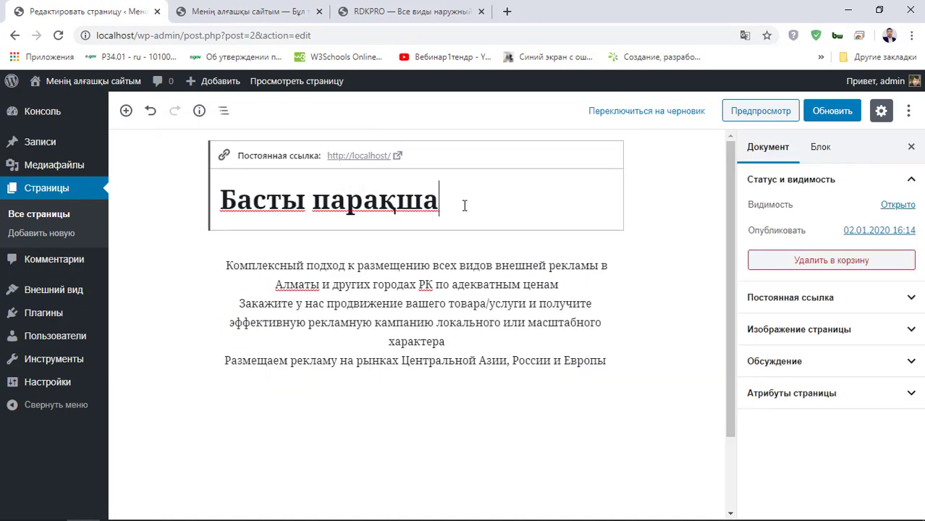
{"action": "scroll", "coordinate": [443, 296], "scroll_direction": "down", "scroll_amount": 2}
{"action": "left_click", "coordinate": [372, 268]}
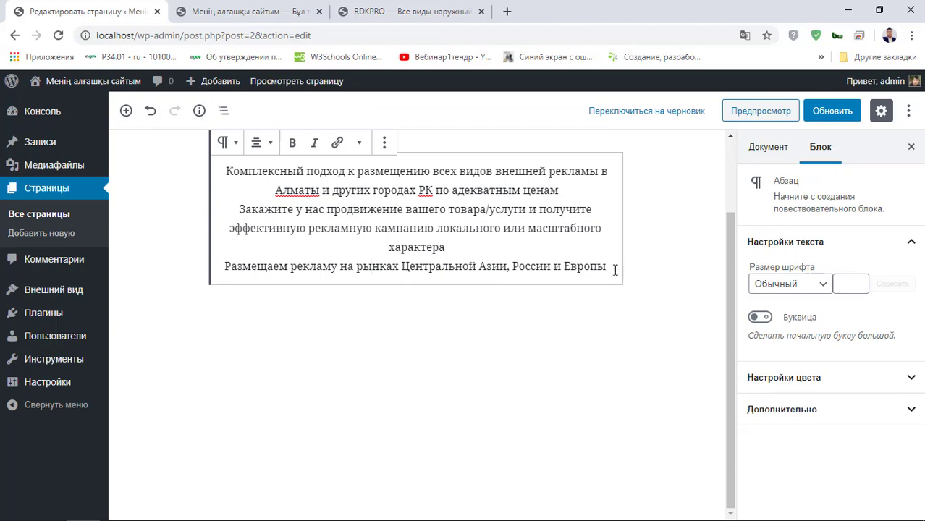
{"action": "left_click", "coordinate": [384, 145]}
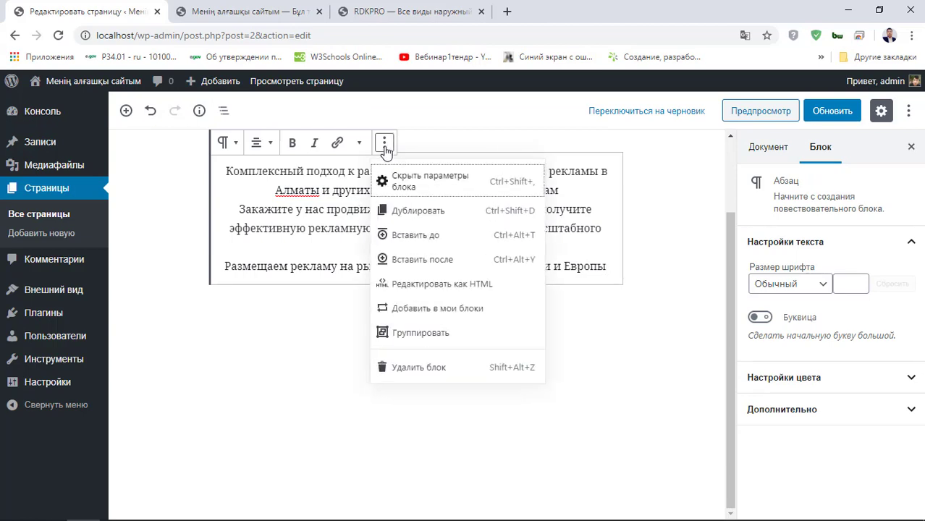
{"action": "left_click", "coordinate": [319, 249]}
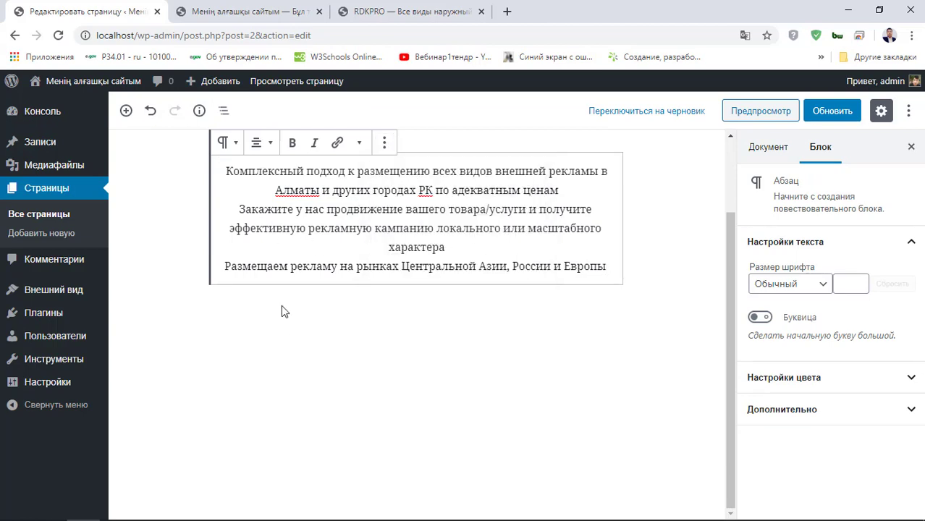
{"action": "left_click", "coordinate": [600, 269]}
{"action": "key", "text": "Return"}
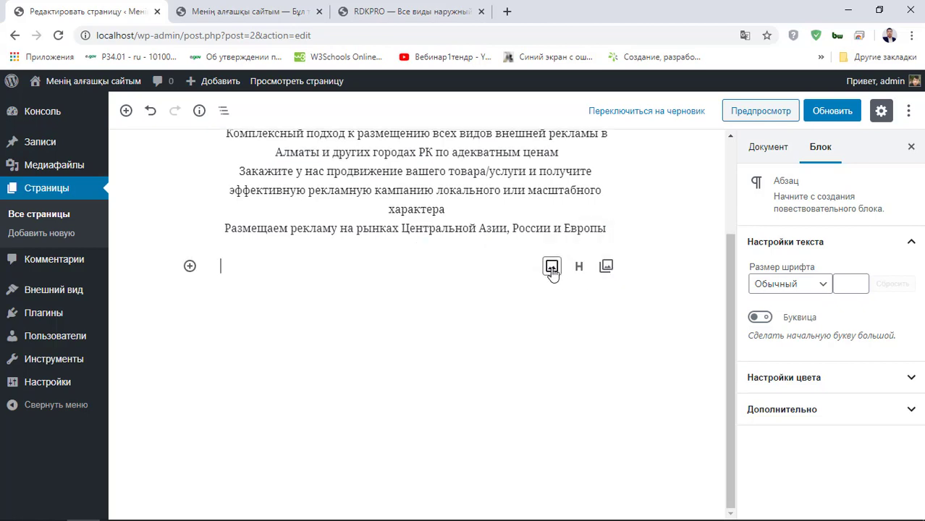
- Upload the photo 41b015c48b82f9f302d51b53ca3ca31c into an image block below the text
{"action": "left_click", "coordinate": [552, 267]}
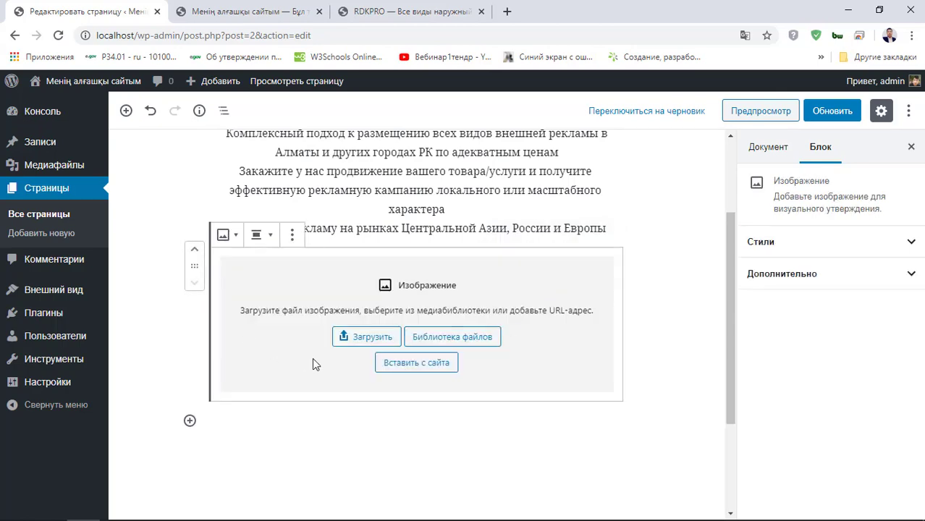
{"action": "left_click", "coordinate": [370, 336]}
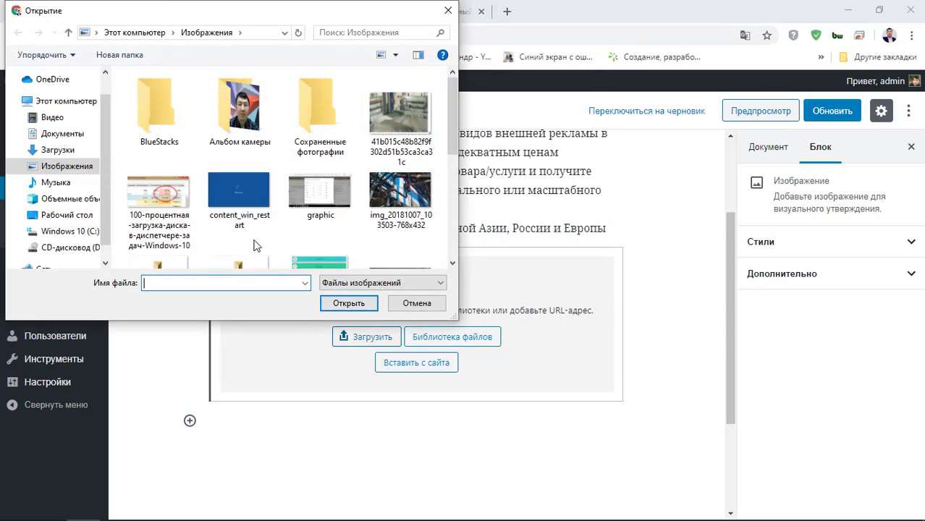
{"action": "scroll", "coordinate": [300, 207], "scroll_direction": "down", "scroll_amount": 2}
{"action": "scroll", "coordinate": [261, 210], "scroll_direction": "down", "scroll_amount": 1}
{"action": "left_click", "coordinate": [262, 210]}
{"action": "scroll", "coordinate": [261, 210], "scroll_direction": "up", "scroll_amount": 5}
{"action": "left_click", "coordinate": [394, 123]}
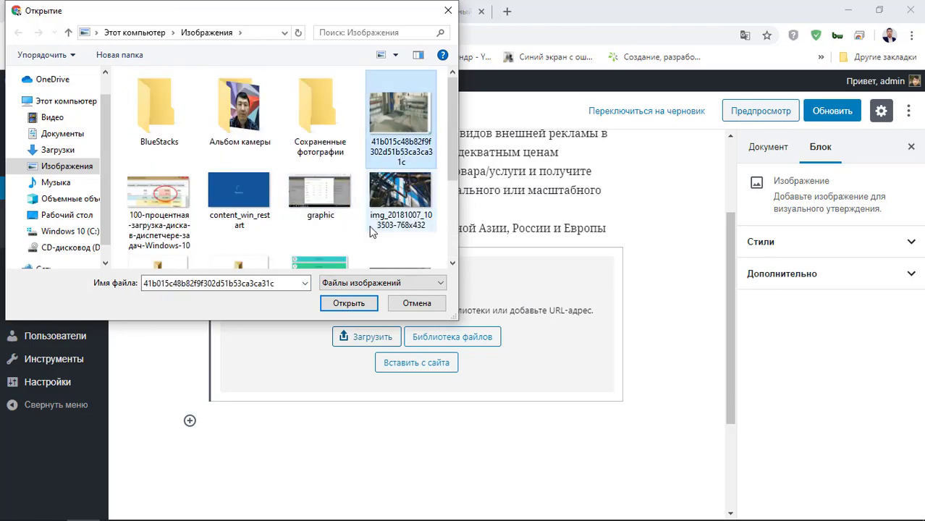
{"action": "left_click", "coordinate": [348, 303]}
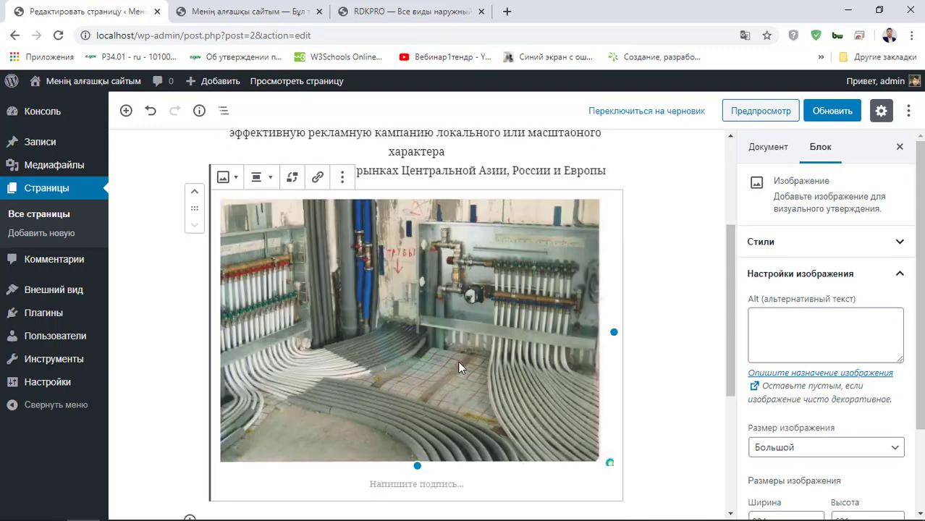
- Add an empty paragraph below the pipework image
{"action": "scroll", "coordinate": [491, 367], "scroll_direction": "down", "scroll_amount": 5}
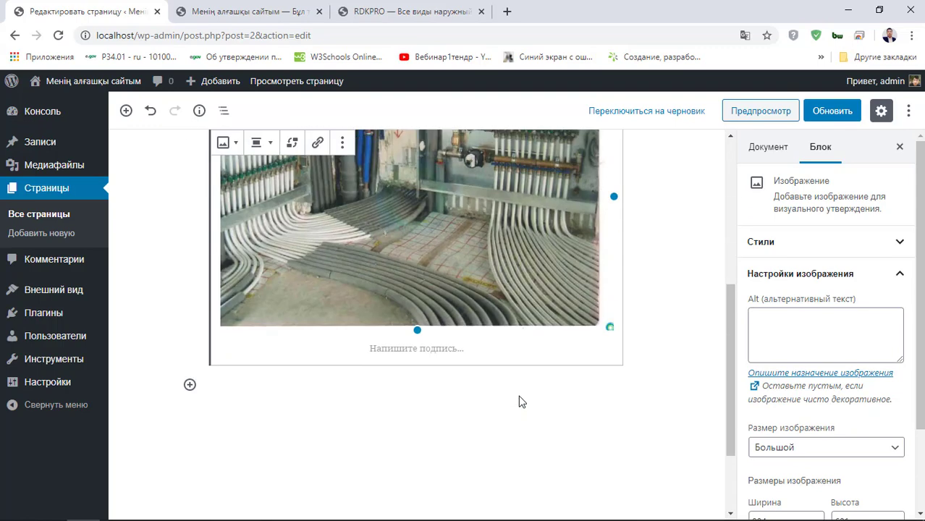
{"action": "left_click", "coordinate": [418, 273]}
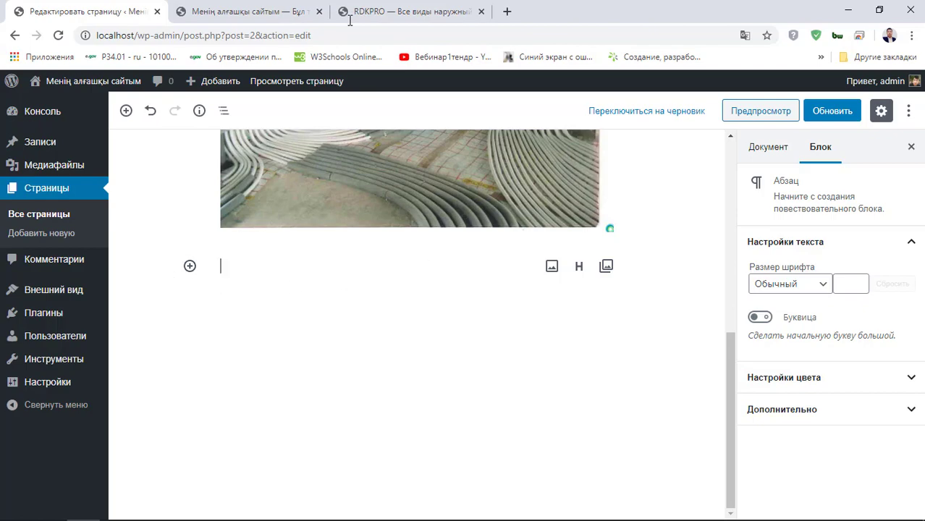
{"action": "left_click", "coordinate": [409, 12]}
- Paste the 'НАШИ УСЛУГИ' caption from rdkpro.kz, centre it, and start a new paragraph
{"action": "scroll", "coordinate": [413, 275], "scroll_direction": "down", "scroll_amount": 5}
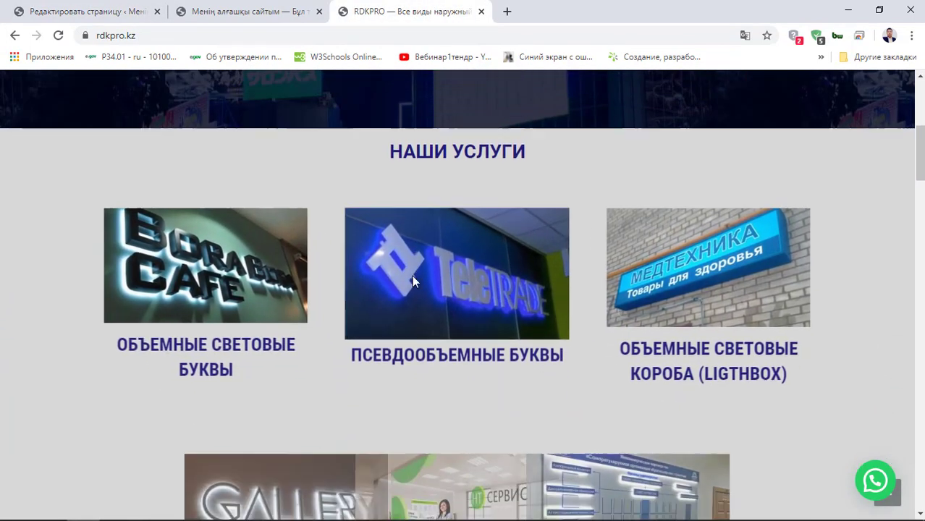
{"action": "scroll", "coordinate": [349, 190], "scroll_direction": "down", "scroll_amount": 1}
{"action": "scroll", "coordinate": [579, 326], "scroll_direction": "up", "scroll_amount": 1}
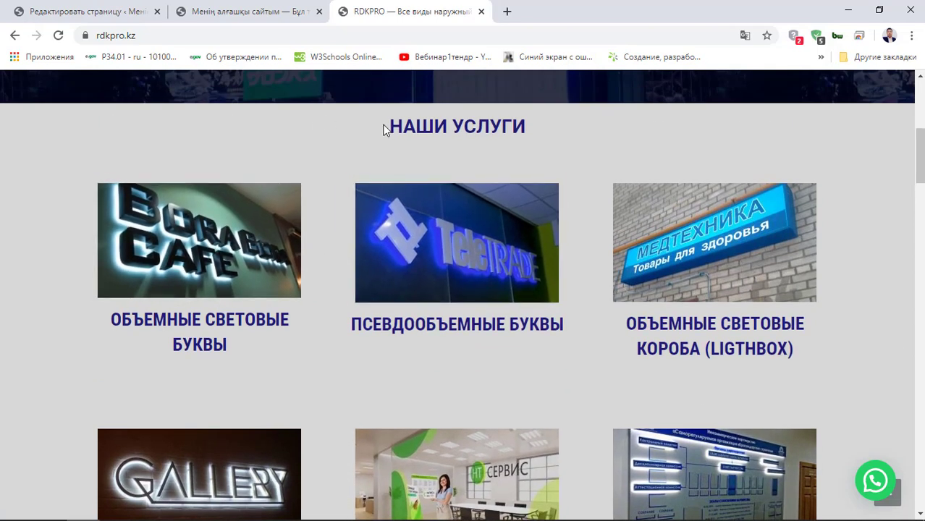
{"action": "triple_click", "coordinate": [434, 126]}
{"action": "key", "text": "ctrl+c"}
{"action": "left_click", "coordinate": [269, 10]}
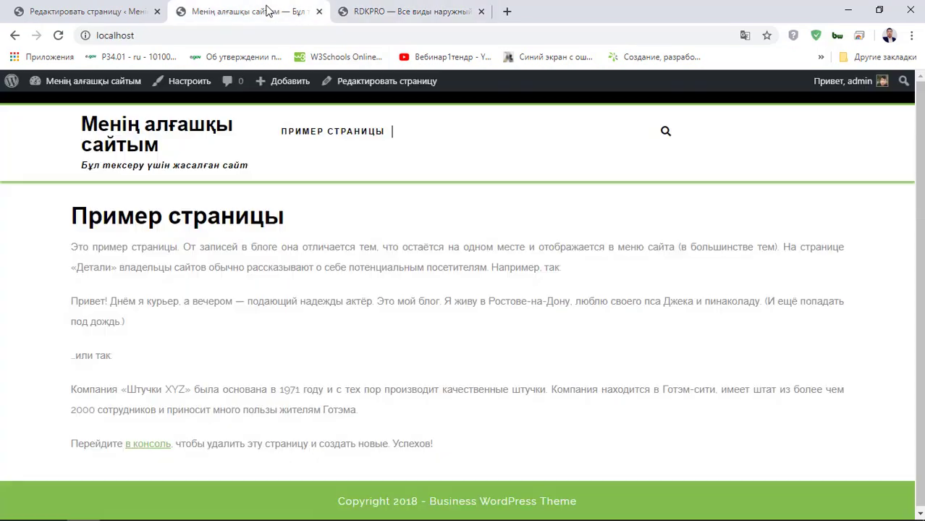
{"action": "left_click", "coordinate": [109, 9]}
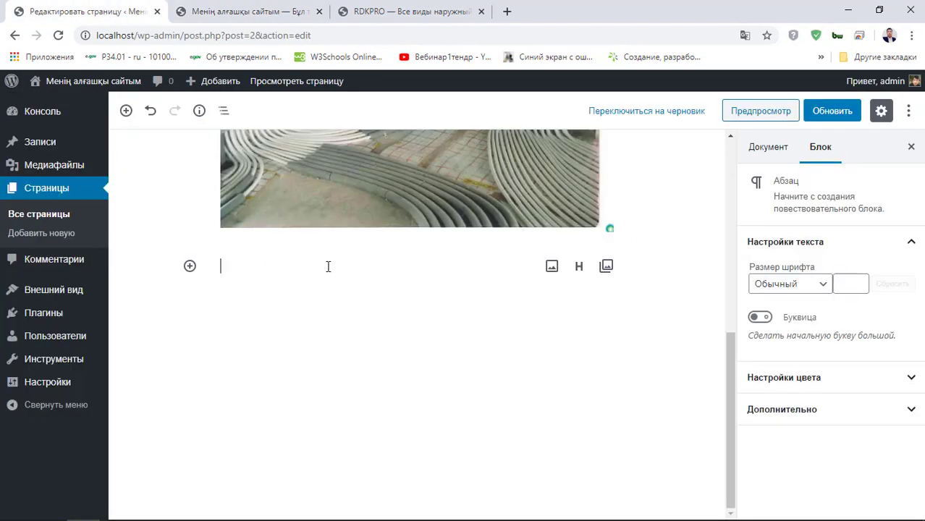
{"action": "key", "text": "ctrl+v"}
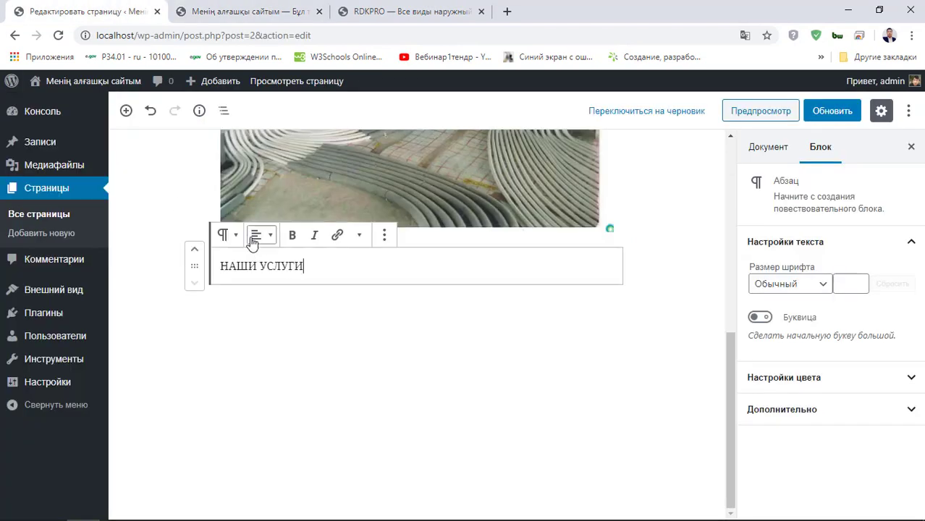
{"action": "left_click", "coordinate": [262, 236]}
{"action": "left_click", "coordinate": [261, 167]}
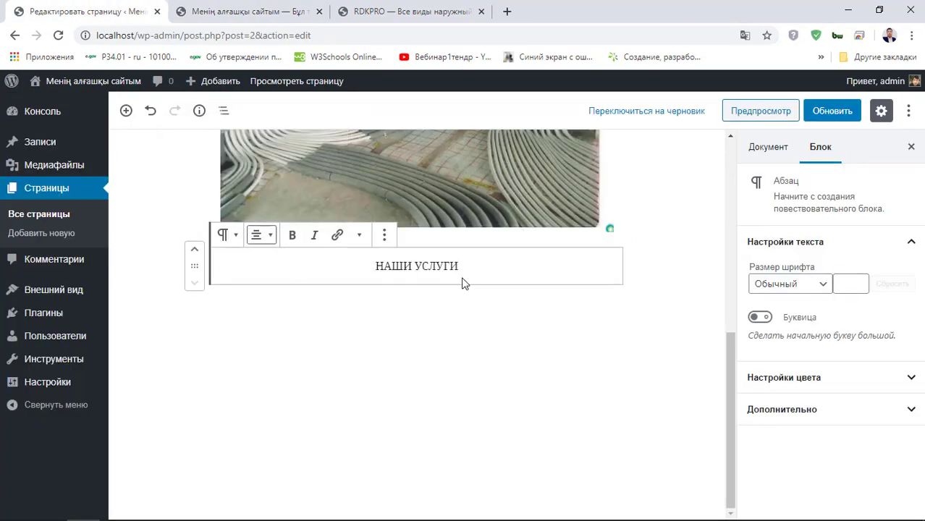
{"action": "key", "text": "Return"}
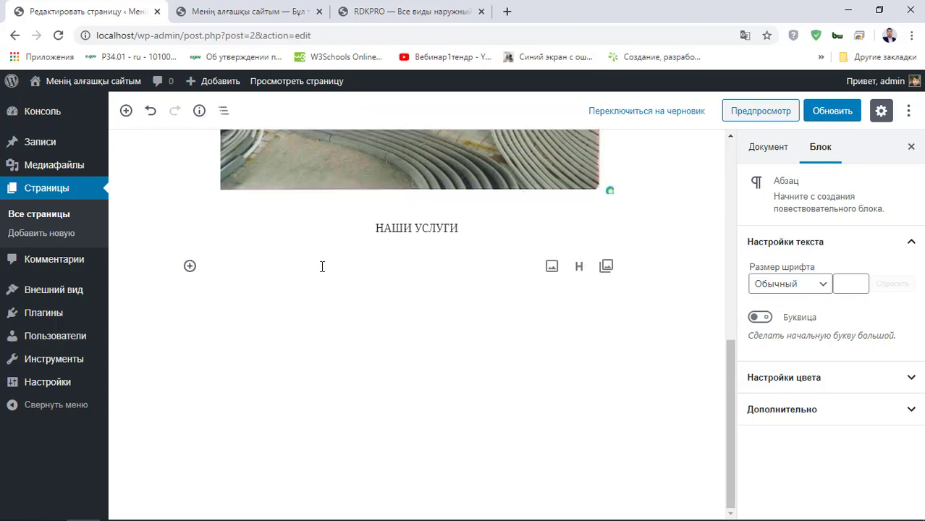
- Browse the block list for the new block under the caption
{"action": "left_click", "coordinate": [189, 268]}
{"action": "scroll", "coordinate": [323, 397], "scroll_direction": "down", "scroll_amount": 2}
{"action": "scroll", "coordinate": [324, 397], "scroll_direction": "up", "scroll_amount": 2}
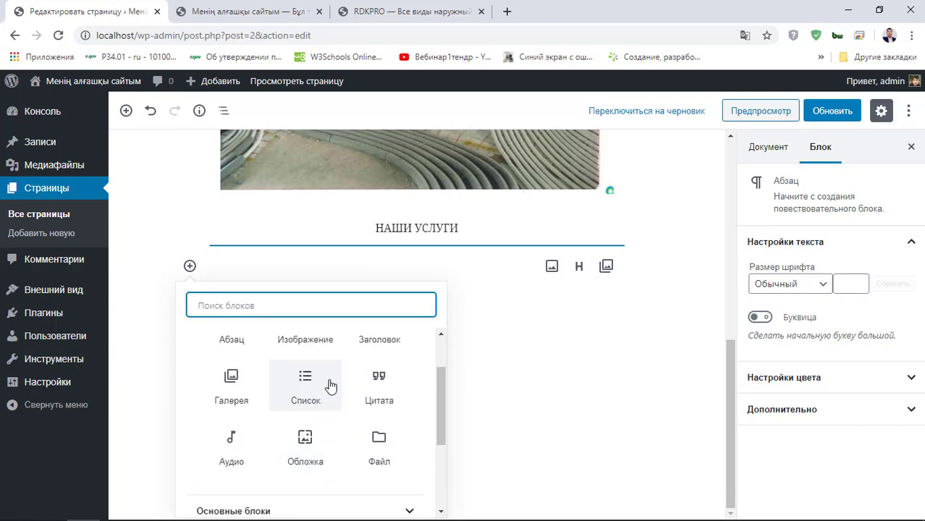
- Add a bulleted list with 'ОБЪЕМНЫЕ СВЕТОВЫЕ БУКВЫ' as the first item
{"action": "left_click", "coordinate": [304, 383]}
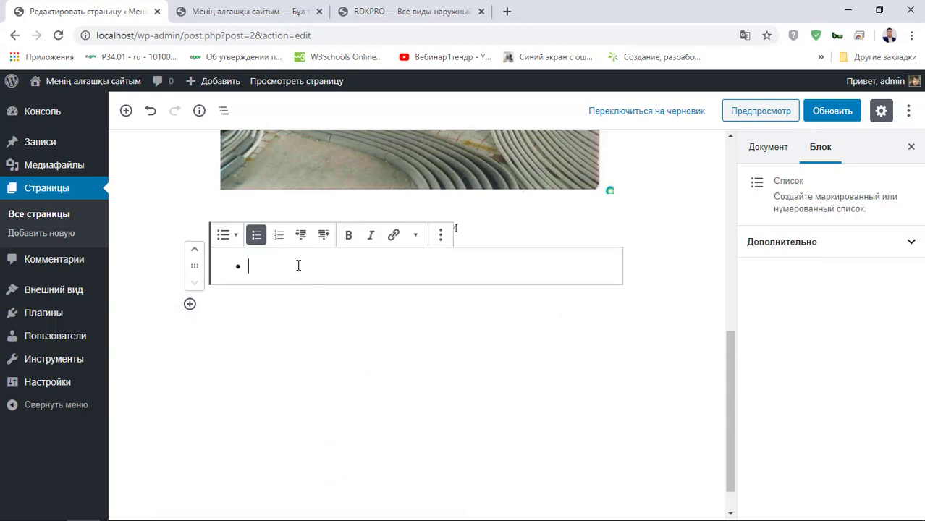
{"action": "left_click", "coordinate": [406, 12]}
{"action": "left_click_drag", "start_coordinate": [106, 323], "coordinate": [270, 347]}
{"action": "key", "text": "ctrl+c"}
{"action": "left_click", "coordinate": [113, 7]}
{"action": "key", "text": "ctrl+v"}
{"action": "key", "text": "Return"}
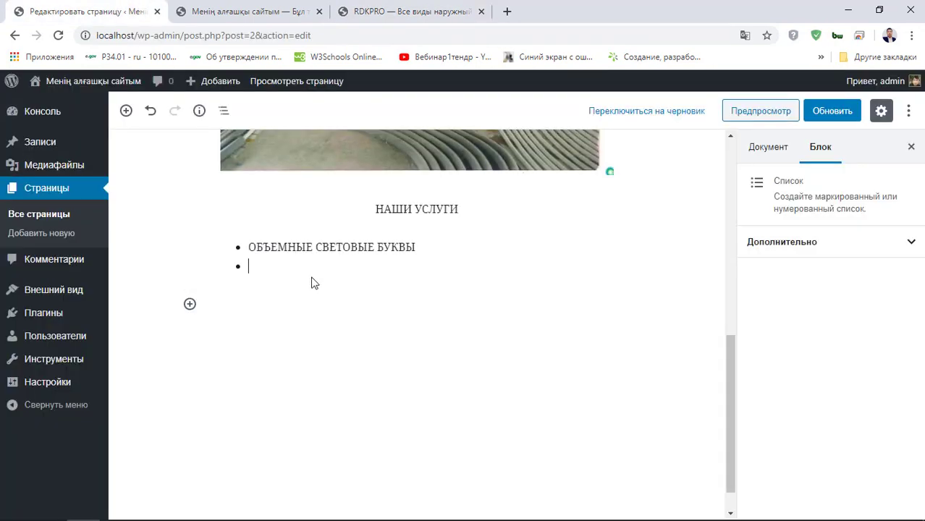
- Undo a paste that brought in an unwanted МЕДТЕХНИКА image
{"action": "left_click", "coordinate": [249, 11]}
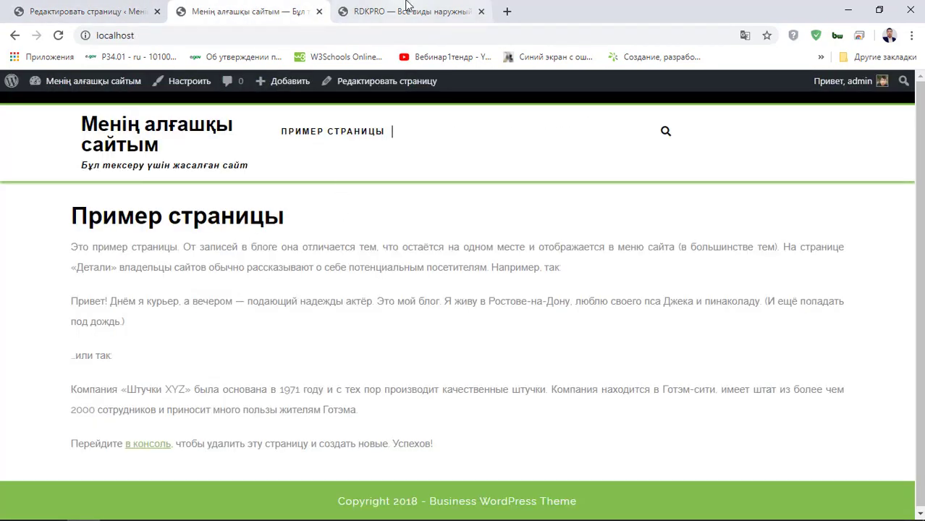
{"action": "left_click", "coordinate": [406, 10]}
{"action": "left_click_drag", "start_coordinate": [352, 324], "coordinate": [610, 329]}
{"action": "key", "text": "ctrl+c"}
{"action": "left_click", "coordinate": [80, 11]}
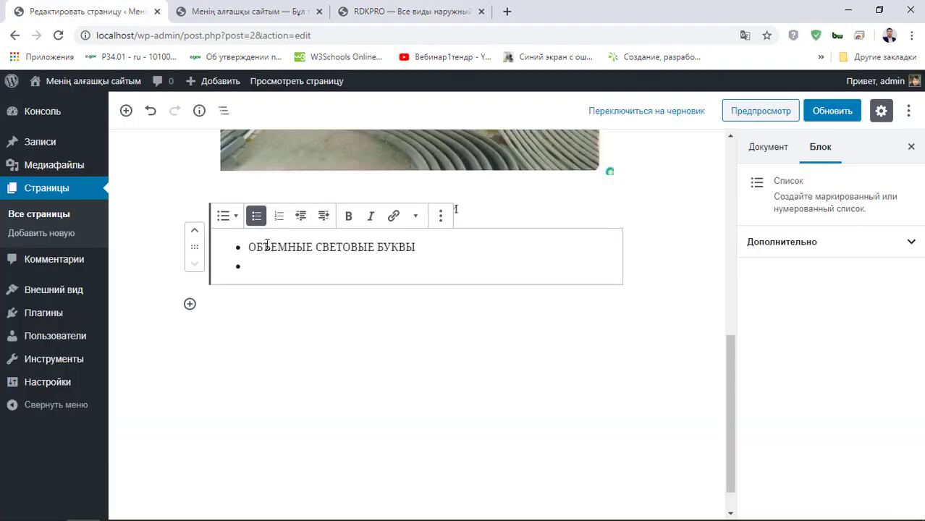
{"action": "key", "text": "ctrl+v"}
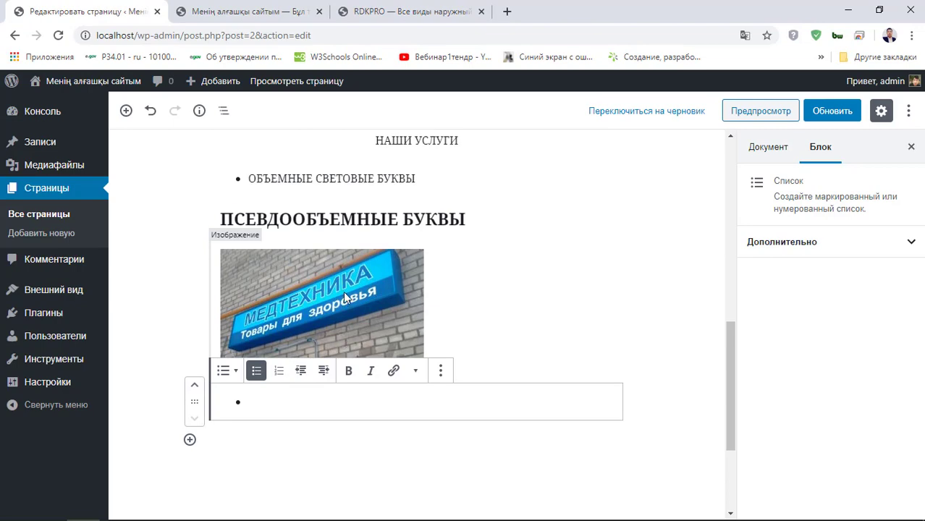
{"action": "left_click", "coordinate": [359, 310]}
{"action": "key", "text": "ctrl+z"}
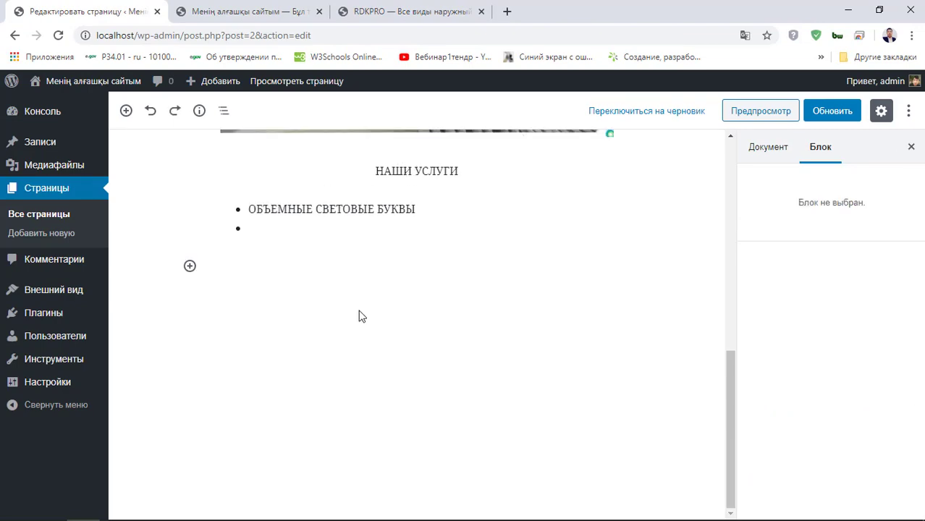
{"action": "left_click", "coordinate": [233, 34]}
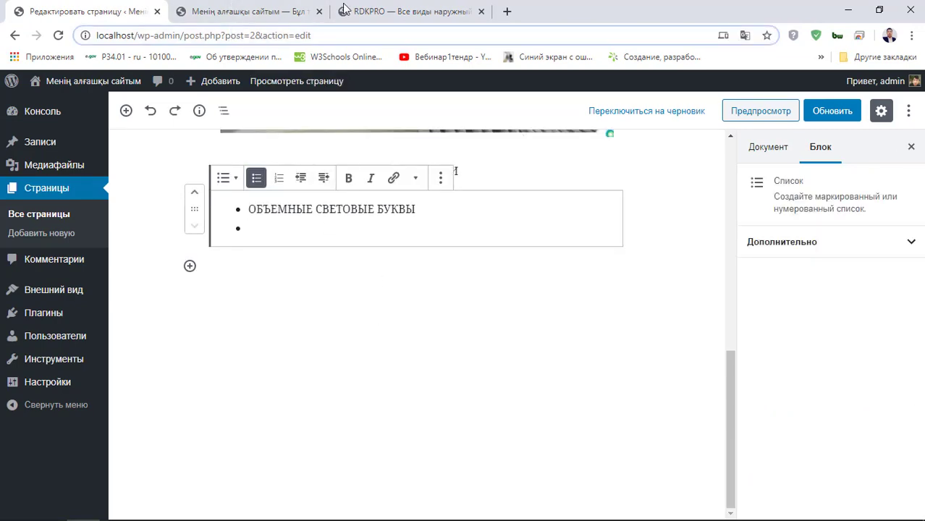
- Paste 'ПСЕВДООБЪЕМНЫЕ БУКВЫ' as the second bullet and start a third
{"action": "left_click", "coordinate": [250, 10]}
{"action": "left_click", "coordinate": [409, 11]}
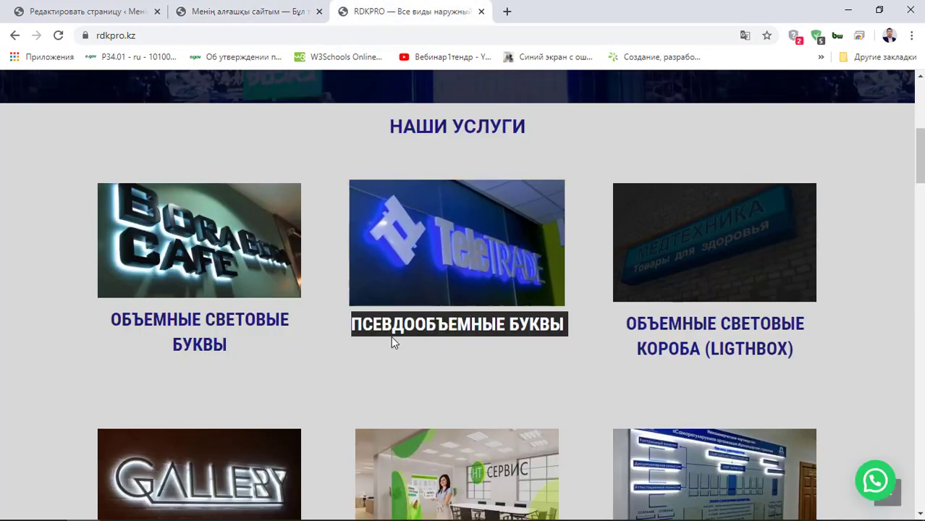
{"action": "left_click_drag", "start_coordinate": [365, 328], "coordinate": [572, 327]}
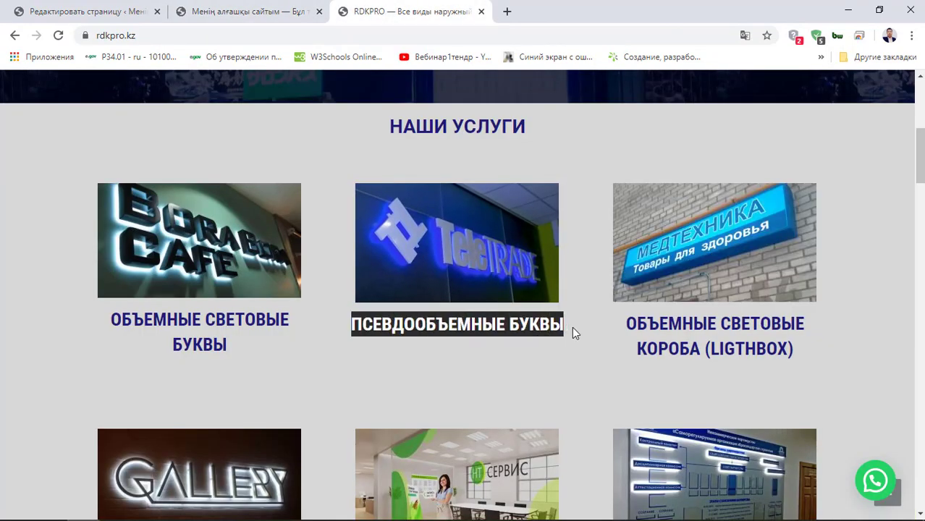
{"action": "right_click", "coordinate": [528, 327]}
{"action": "left_click", "coordinate": [550, 339]}
{"action": "left_click", "coordinate": [43, 11]}
{"action": "right_click", "coordinate": [256, 235]}
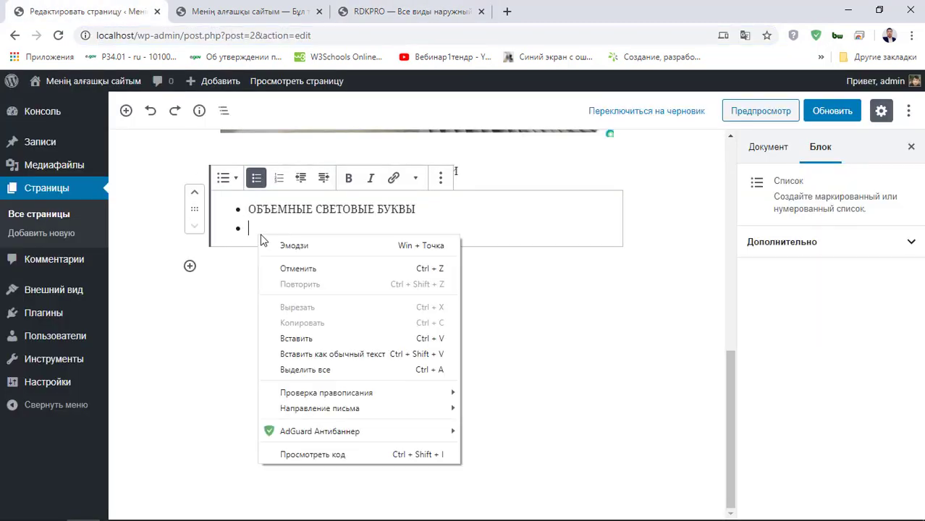
{"action": "left_click", "coordinate": [286, 337]}
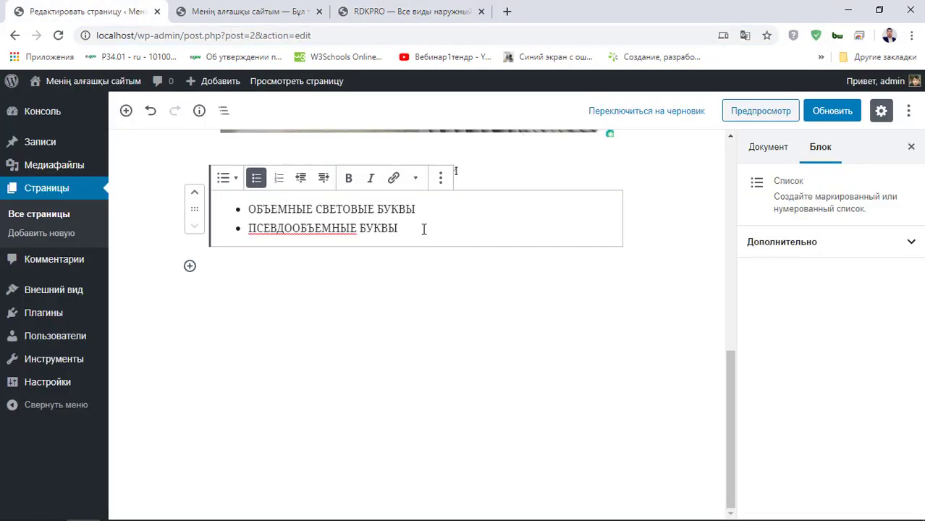
{"action": "key", "text": "Return"}
- Paste 'ОБЪЕМНЫЕ СВЕТОВЫЕ КОРОБА (LIGTHBOX)' as the third bullet
{"action": "left_click", "coordinate": [253, 11]}
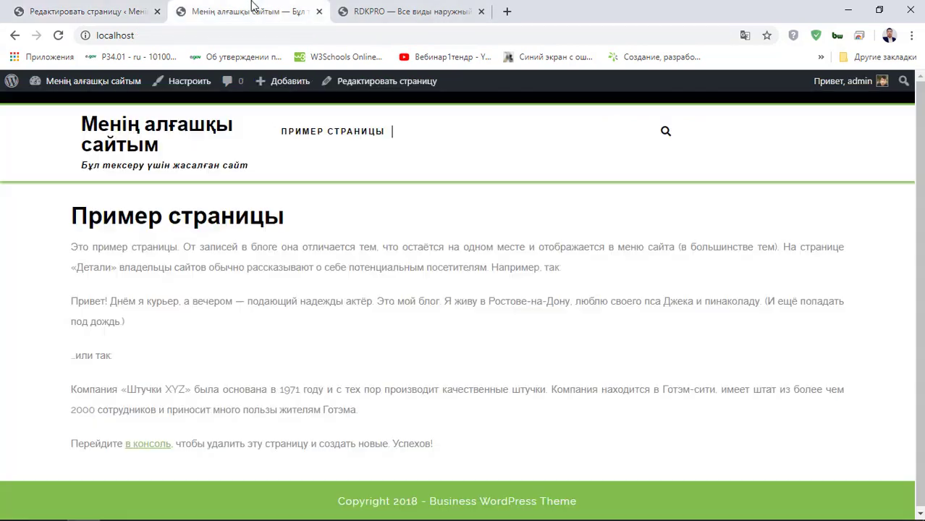
{"action": "left_click", "coordinate": [413, 11]}
{"action": "left_click_drag", "start_coordinate": [628, 323], "coordinate": [788, 343]}
{"action": "right_click", "coordinate": [782, 347]}
{"action": "left_click", "coordinate": [782, 360]}
{"action": "left_click", "coordinate": [87, 11]}
{"action": "right_click", "coordinate": [283, 231]}
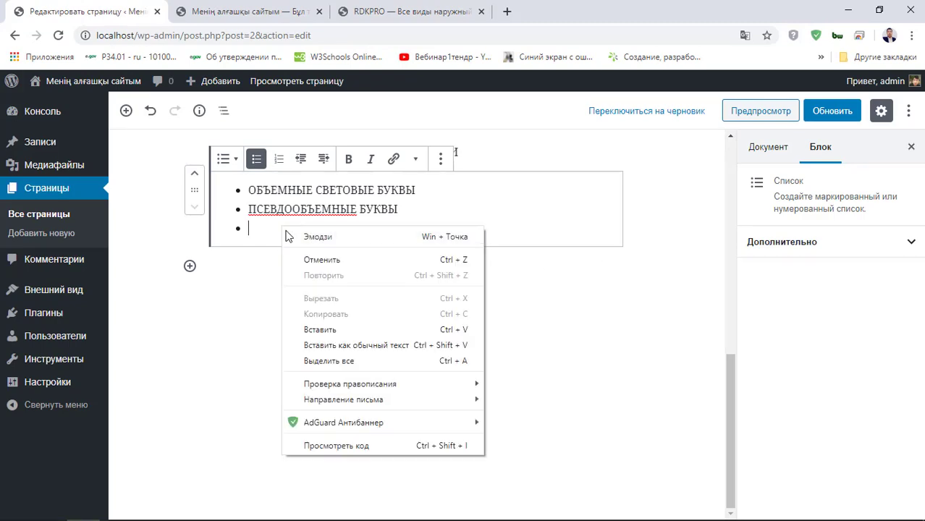
{"action": "left_click", "coordinate": [320, 329]}
- Save the Басты парақша page with Обновить
{"action": "scroll", "coordinate": [448, 341], "scroll_direction": "up", "scroll_amount": 5}
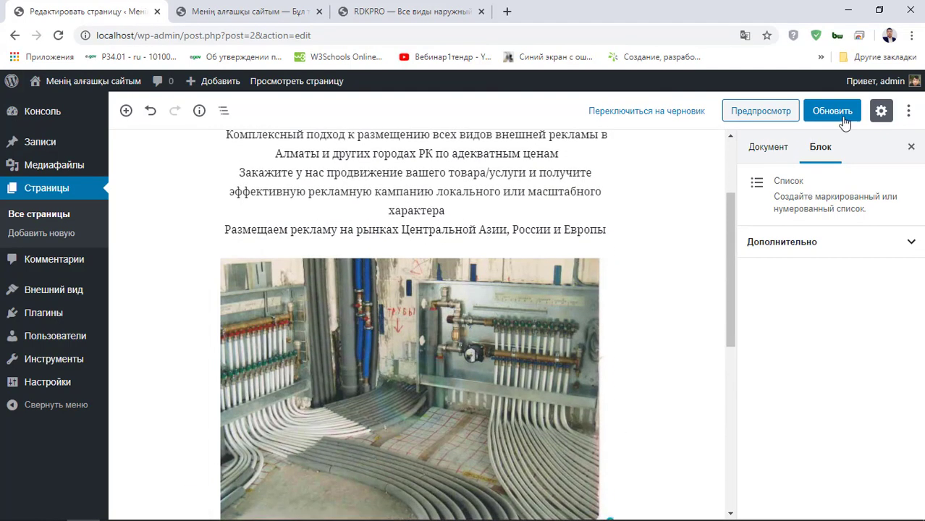
{"action": "left_click", "coordinate": [839, 115]}
{"action": "scroll", "coordinate": [406, 290], "scroll_direction": "up", "scroll_amount": 3}
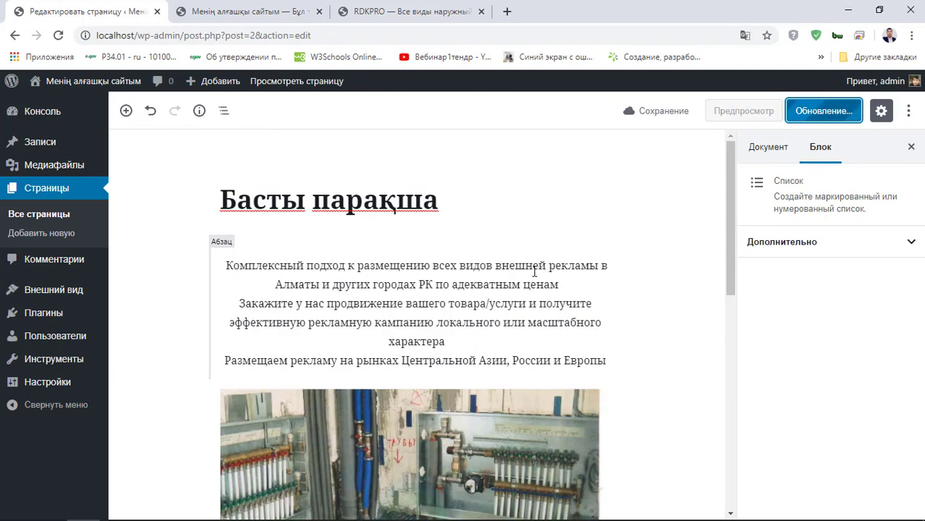
- Reload the live site and review the advertising text and photo
{"action": "left_click", "coordinate": [278, 10]}
{"action": "left_click", "coordinate": [58, 35]}
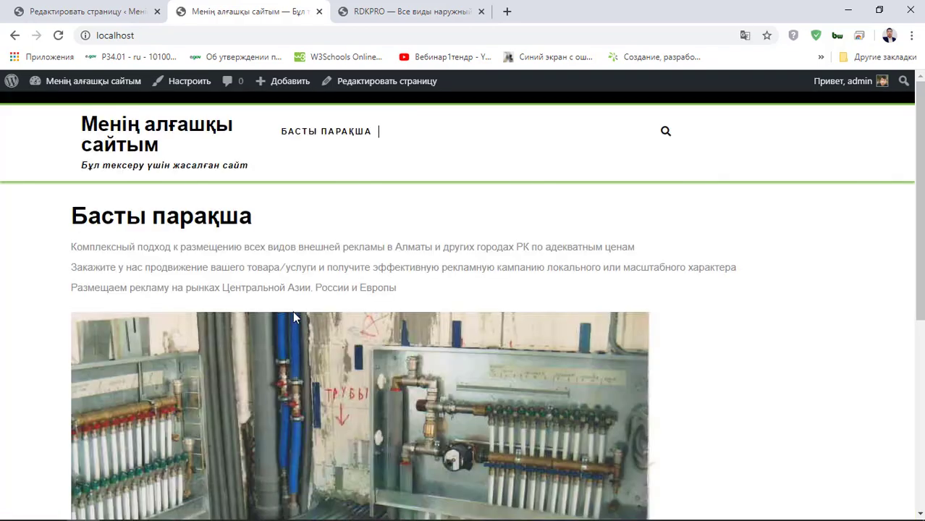
{"action": "scroll", "coordinate": [292, 311], "scroll_direction": "down", "scroll_amount": 5}
{"action": "scroll", "coordinate": [294, 310], "scroll_direction": "up", "scroll_amount": 5}
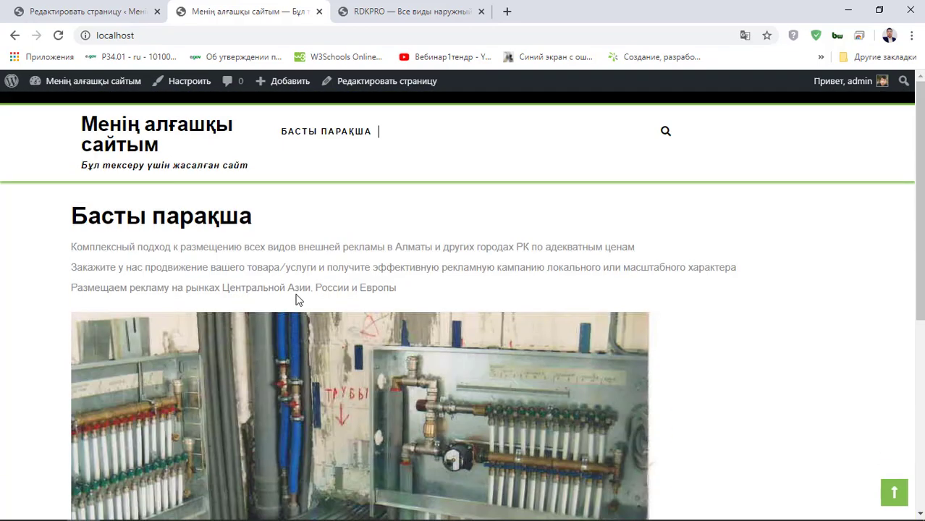
{"action": "scroll", "coordinate": [298, 306], "scroll_direction": "down", "scroll_amount": 5}
{"action": "scroll", "coordinate": [292, 300], "scroll_direction": "up", "scroll_amount": 5}
{"action": "left_click_drag", "start_coordinate": [62, 128], "coordinate": [648, 356]}
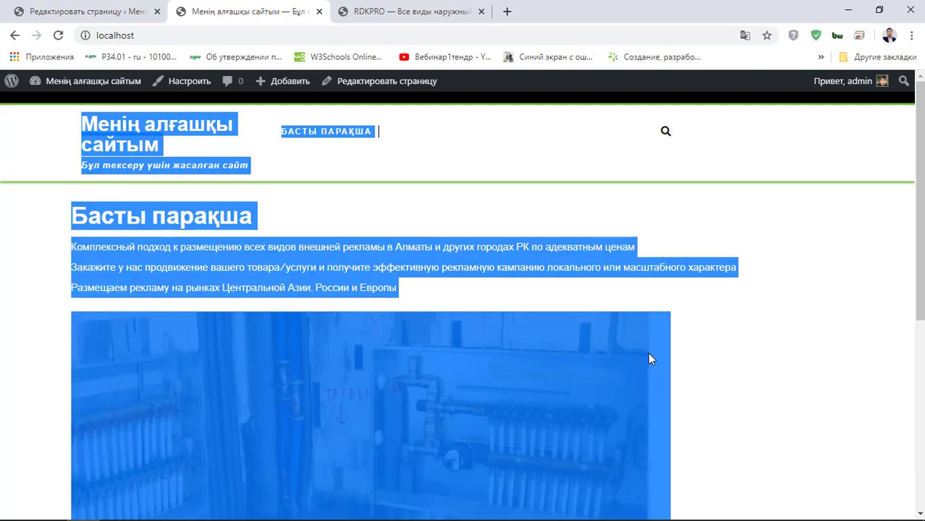
{"action": "left_click", "coordinate": [708, 331]}
{"action": "scroll", "coordinate": [688, 307], "scroll_direction": "down", "scroll_amount": 5}
{"action": "scroll", "coordinate": [680, 316], "scroll_direction": "up", "scroll_amount": 5}
{"action": "scroll", "coordinate": [679, 316], "scroll_direction": "down", "scroll_amount": 5}
{"action": "scroll", "coordinate": [223, 247], "scroll_direction": "down", "scroll_amount": 1}
- Inspect the services list and footer, jumping between page top and bottom
{"action": "left_click_drag", "start_coordinate": [136, 423], "coordinate": [162, 380]}
{"action": "left_click", "coordinate": [158, 402]}
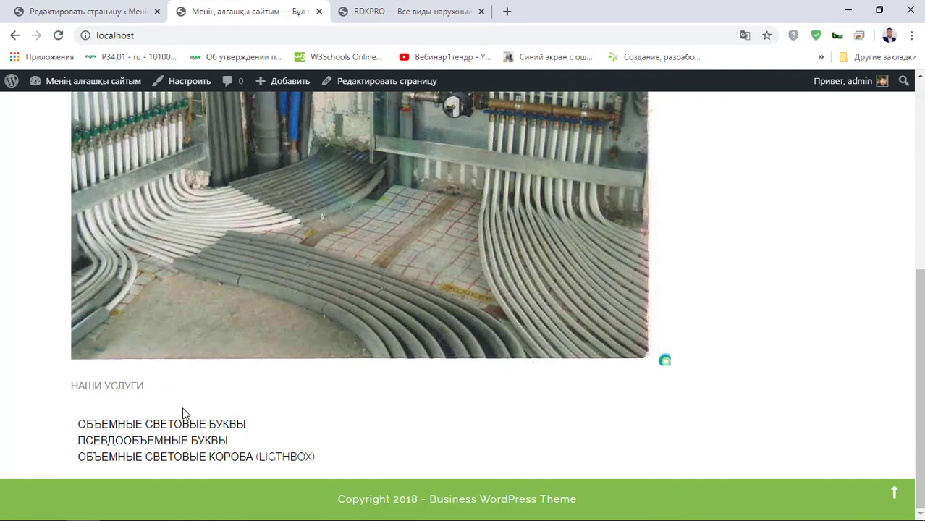
{"action": "left_click_drag", "start_coordinate": [138, 440], "coordinate": [199, 440]}
{"action": "left_click", "coordinate": [265, 432]}
{"action": "scroll", "coordinate": [635, 438], "scroll_direction": "up", "scroll_amount": 1}
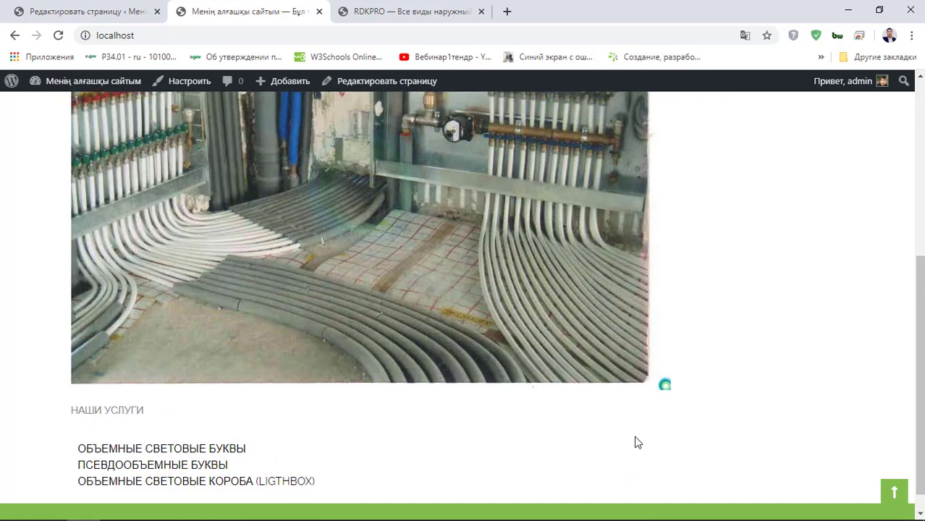
{"action": "scroll", "coordinate": [666, 431], "scroll_direction": "down", "scroll_amount": 1}
{"action": "scroll", "coordinate": [492, 459], "scroll_direction": "up", "scroll_amount": 2}
{"action": "scroll", "coordinate": [490, 457], "scroll_direction": "down", "scroll_amount": 2}
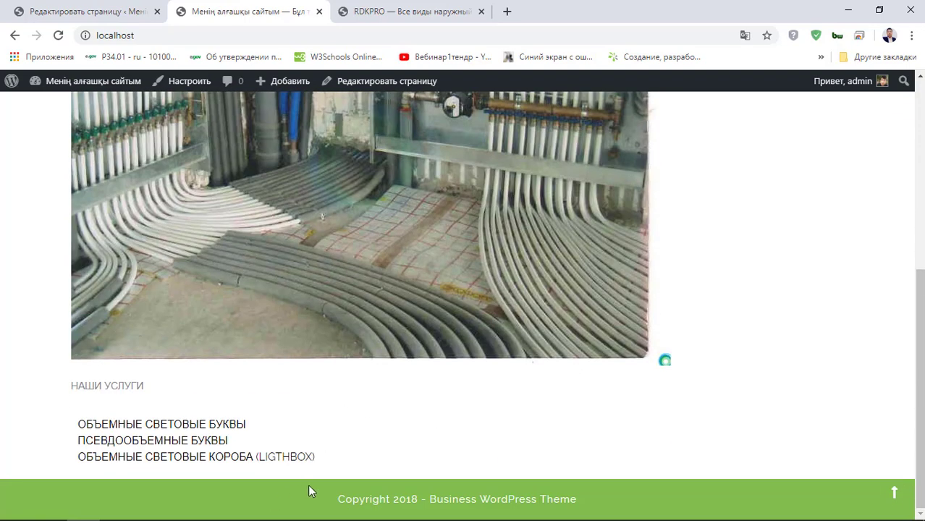
{"action": "mouse_move", "coordinate": [305, 499]}
{"action": "left_mouse_down"}
{"action": "mouse_move", "coordinate": [602, 500]}
{"action": "mouse_move", "coordinate": [310, 498]}
{"action": "left_mouse_up"}
{"action": "key", "text": "Home"}
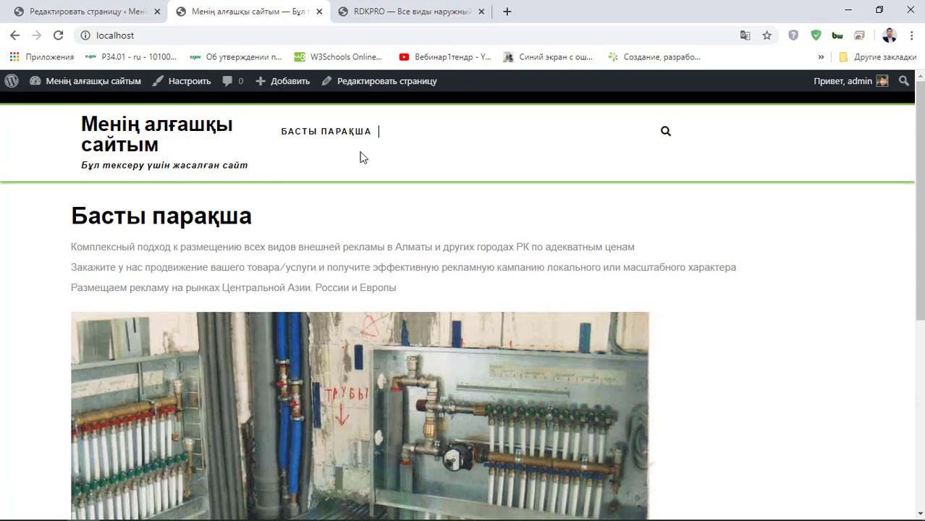
{"action": "key", "text": "End"}
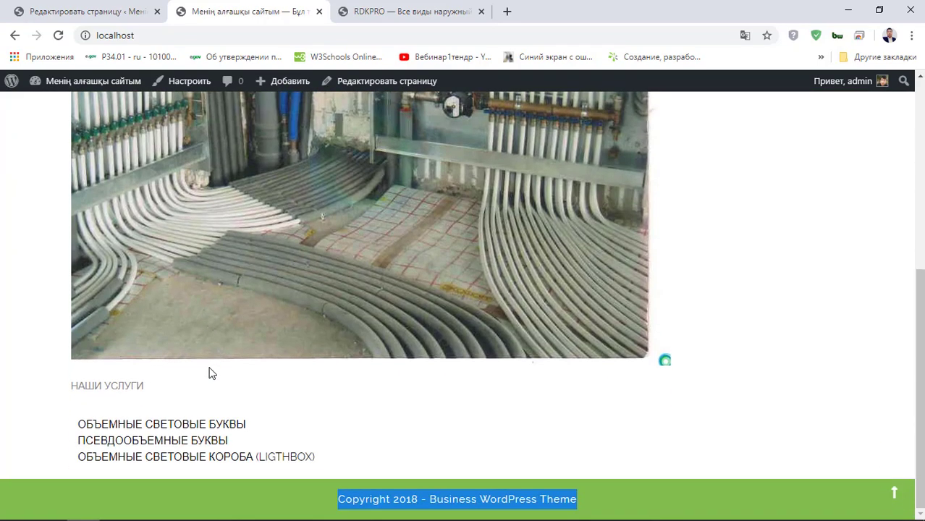
{"action": "key", "text": "Home"}
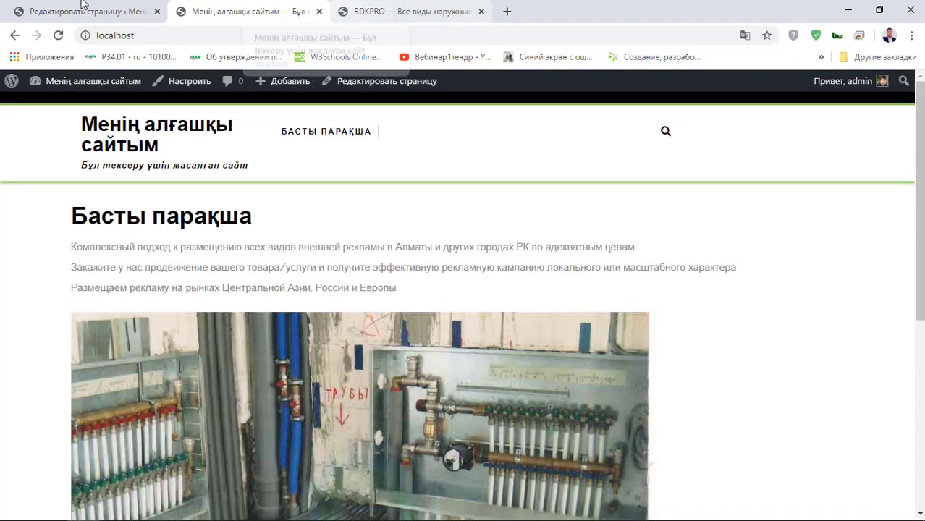
- Open a new blank browser tab next to the RDKPRO tab
{"action": "left_click", "coordinate": [86, 12]}
{"action": "left_click", "coordinate": [427, 10]}
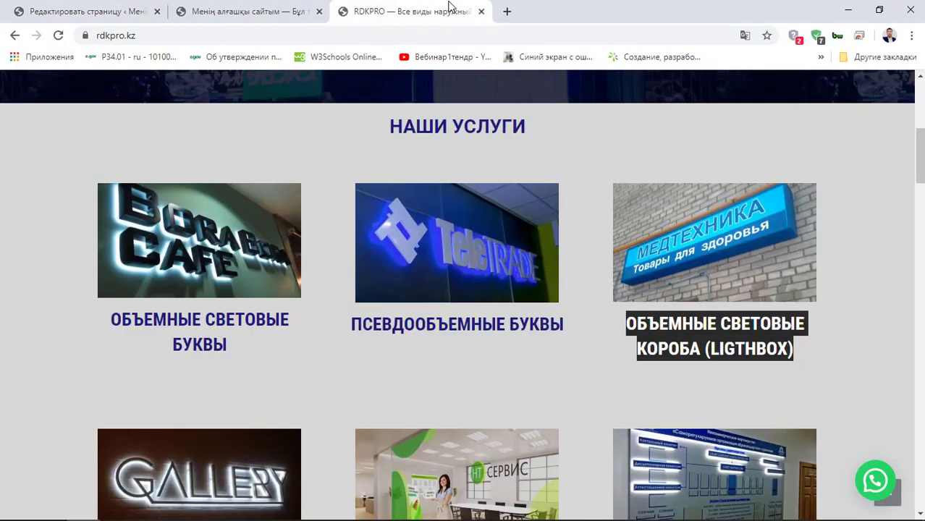
{"action": "left_click", "coordinate": [507, 12]}
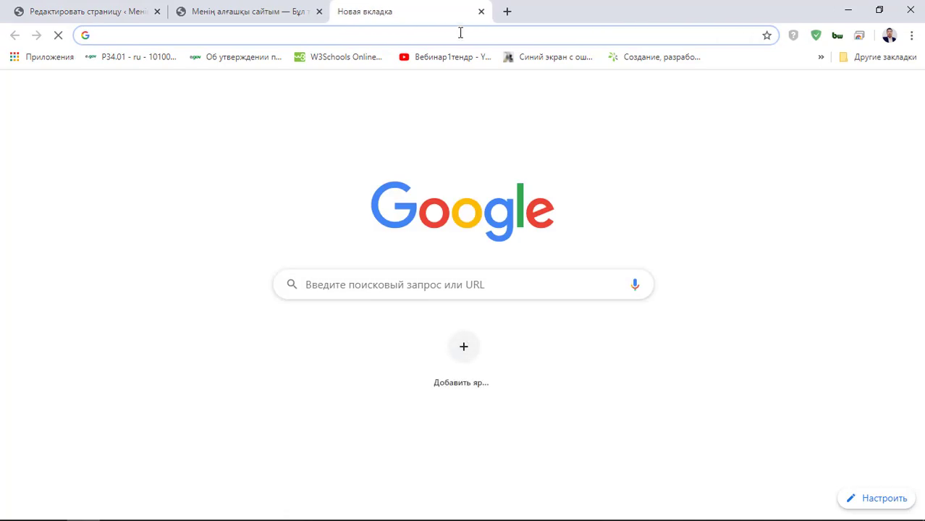